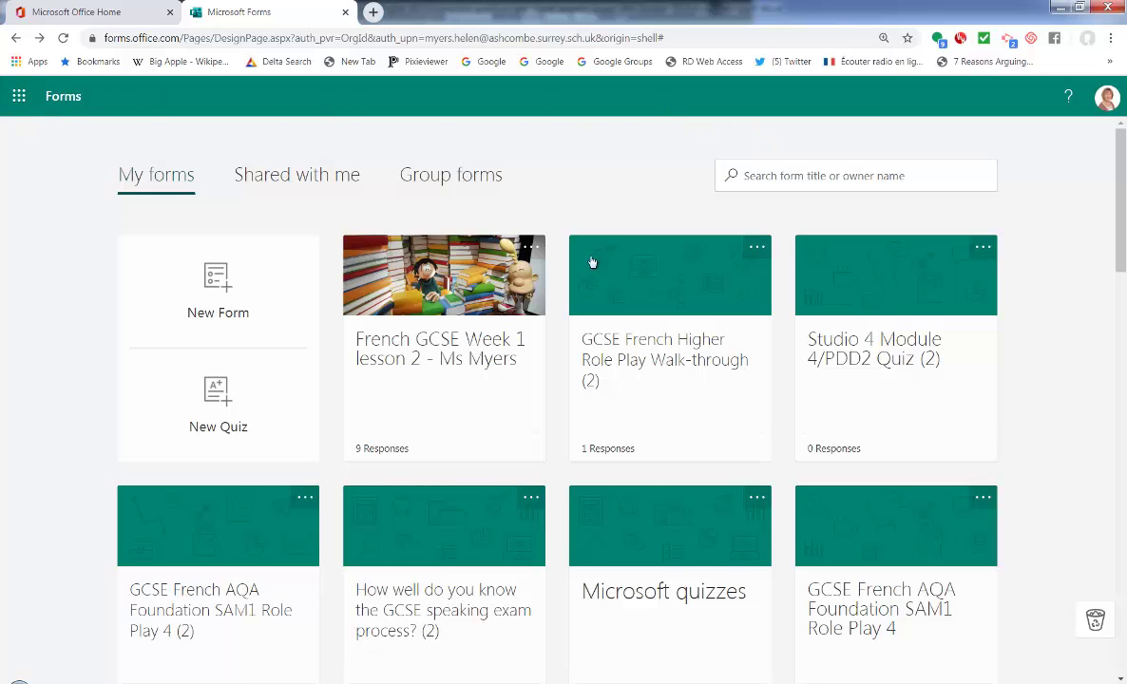
Step: Open Forms from the Office 365 app launcher and create a new blank form
{"action": "left_click", "coordinate": [19, 97]}
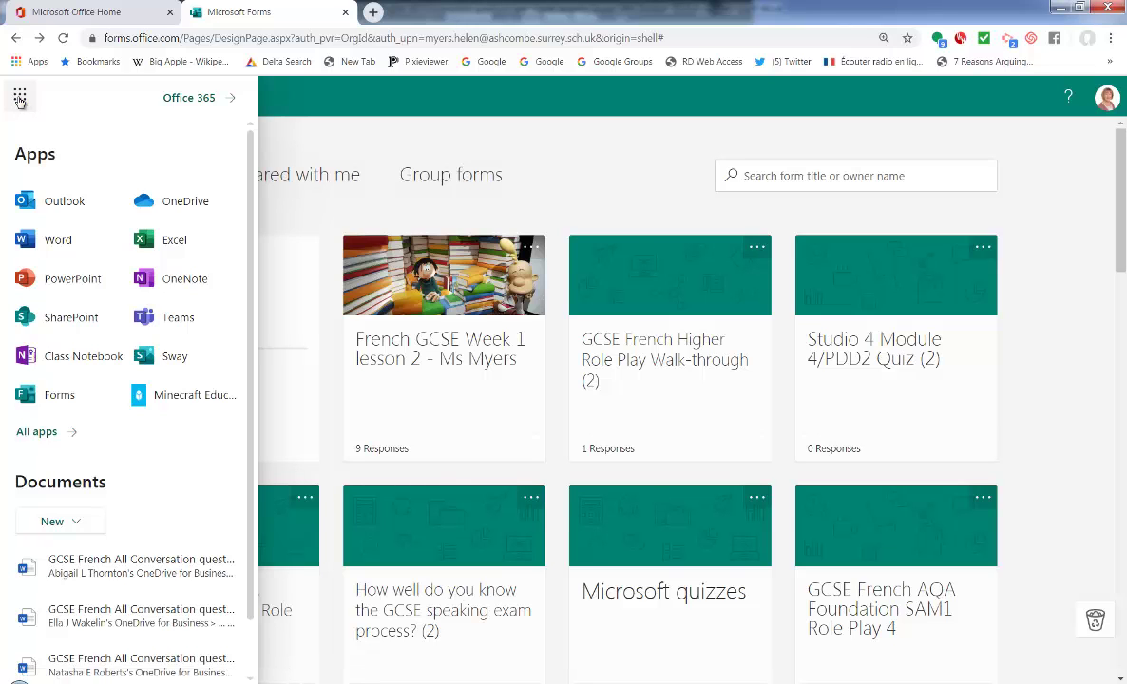
{"action": "left_click", "coordinate": [53, 397]}
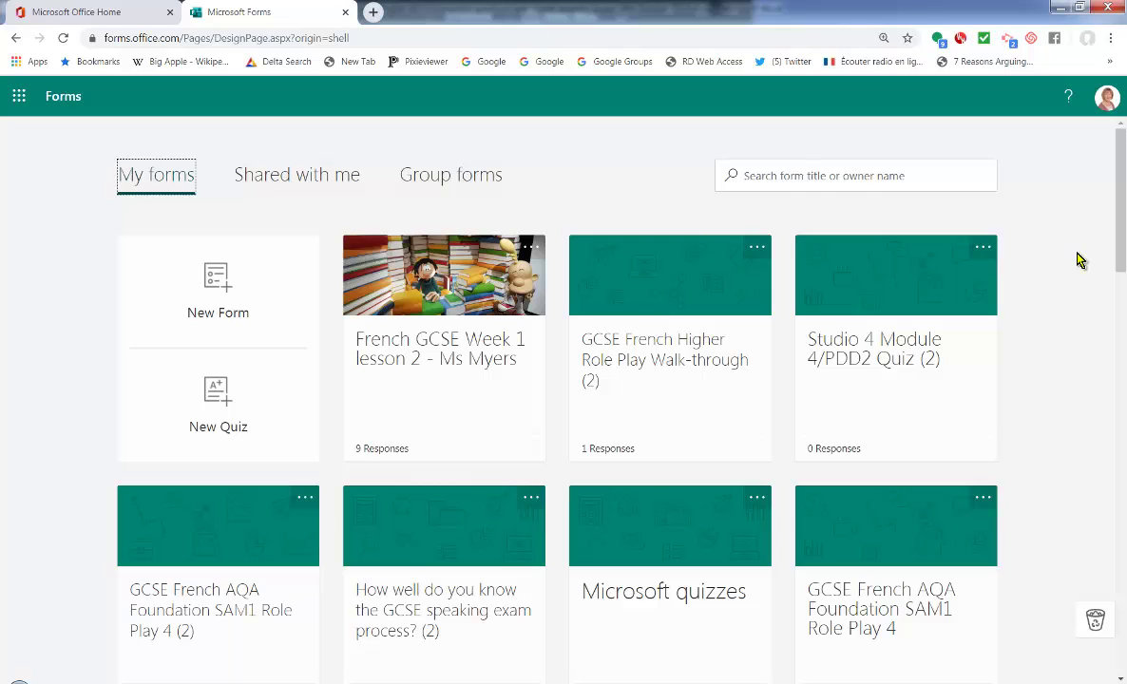
{"action": "left_click", "coordinate": [217, 306]}
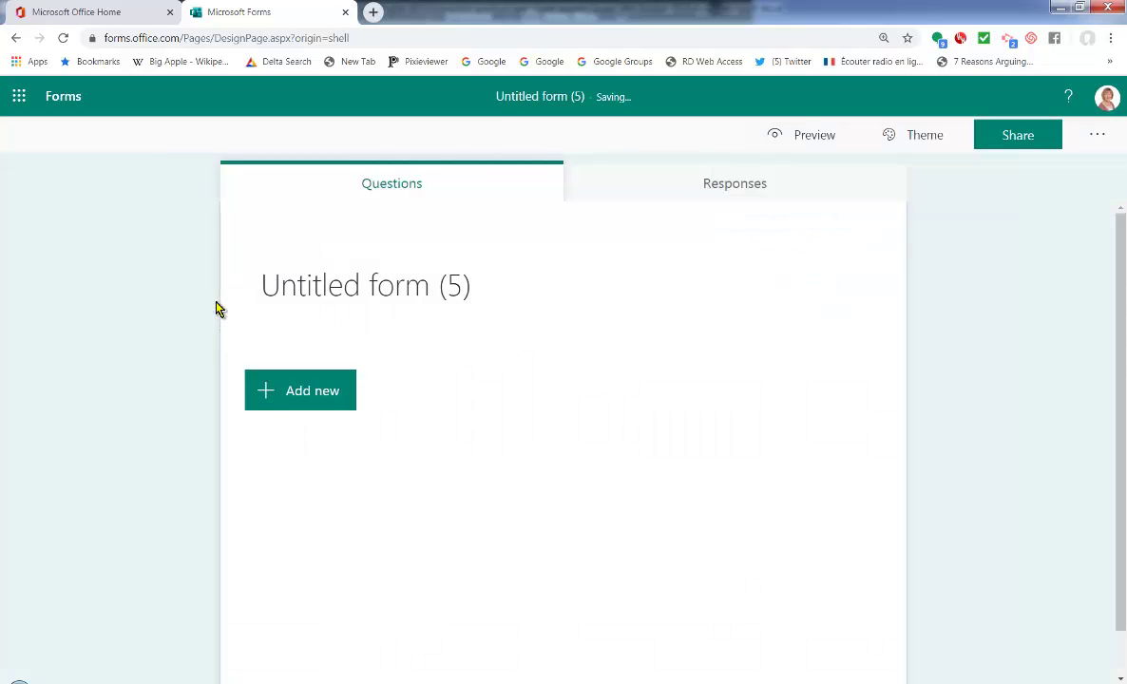
Step: Title the form "Feedback on lessons so far!" and describe it as "10CF class - lockdown lesson evaluation"
{"action": "left_click", "coordinate": [318, 281]}
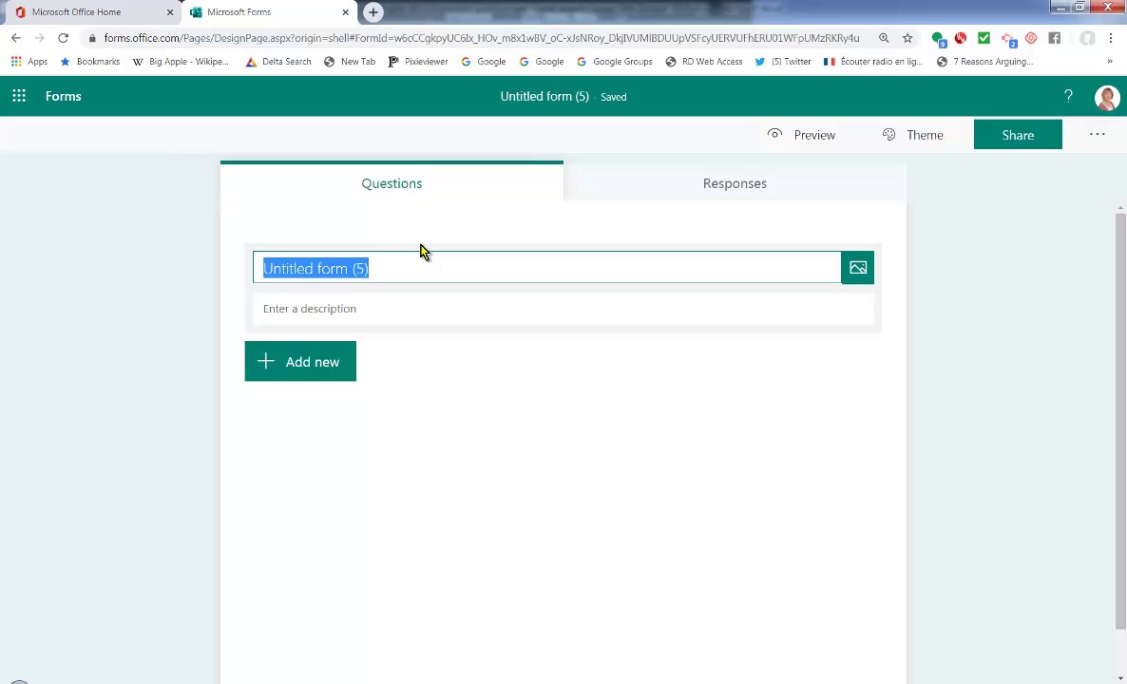
{"action": "type", "text": "Feedback o"}
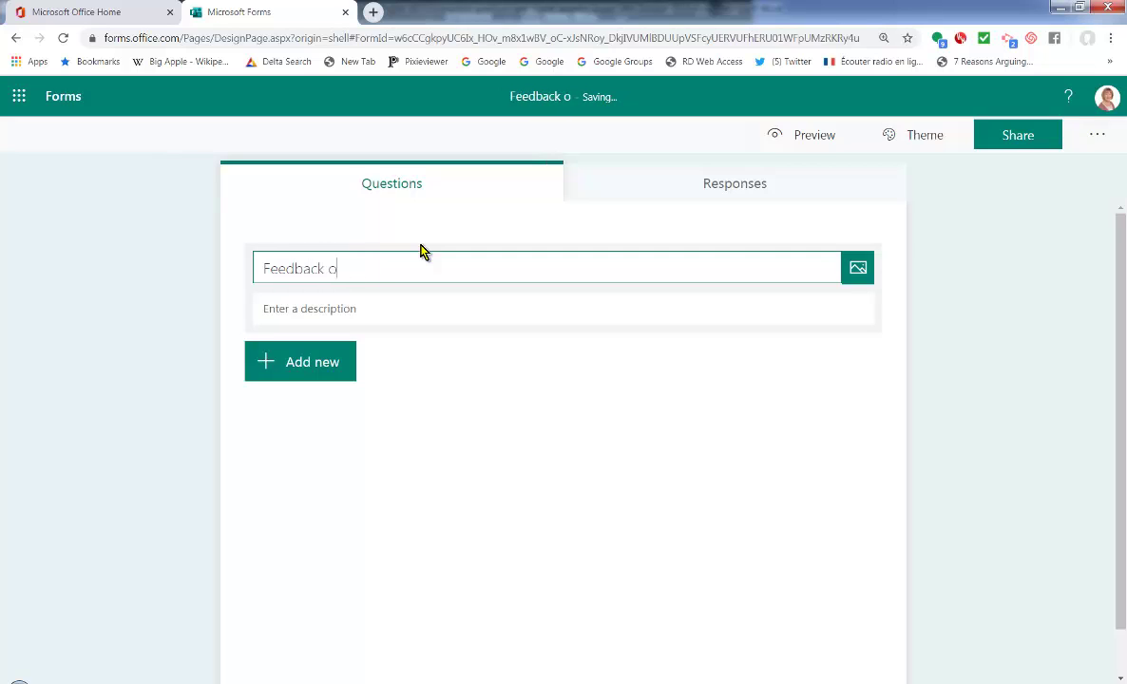
{"action": "type", "text": "n lessons "}
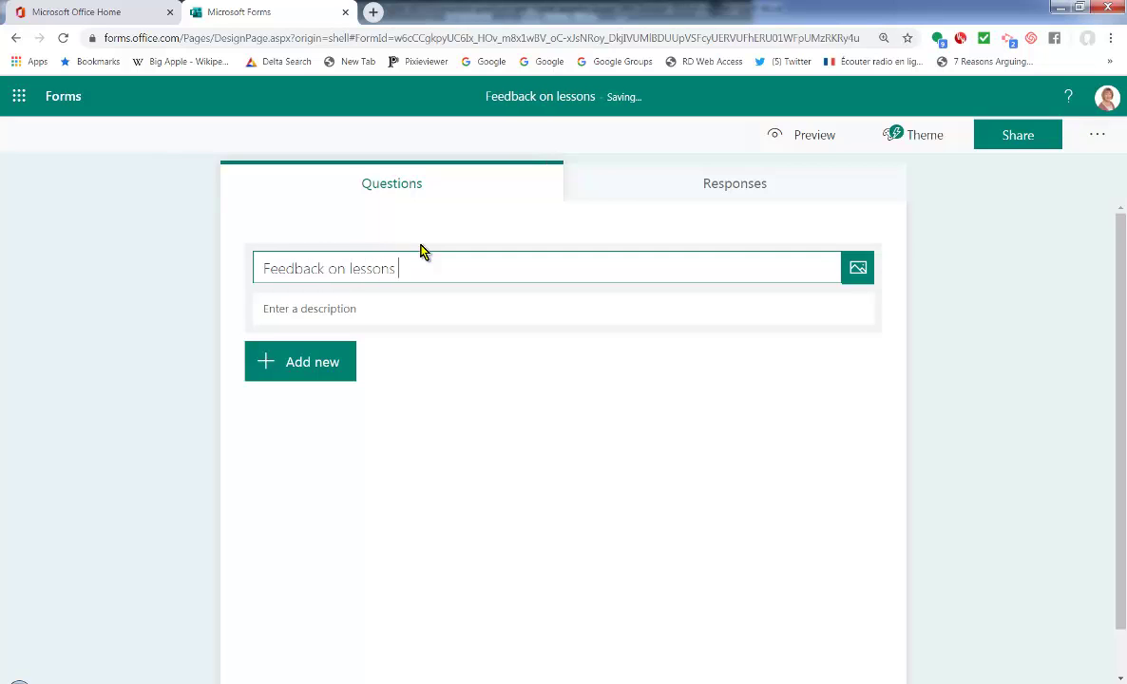
{"action": "type", "text": "so far!"}
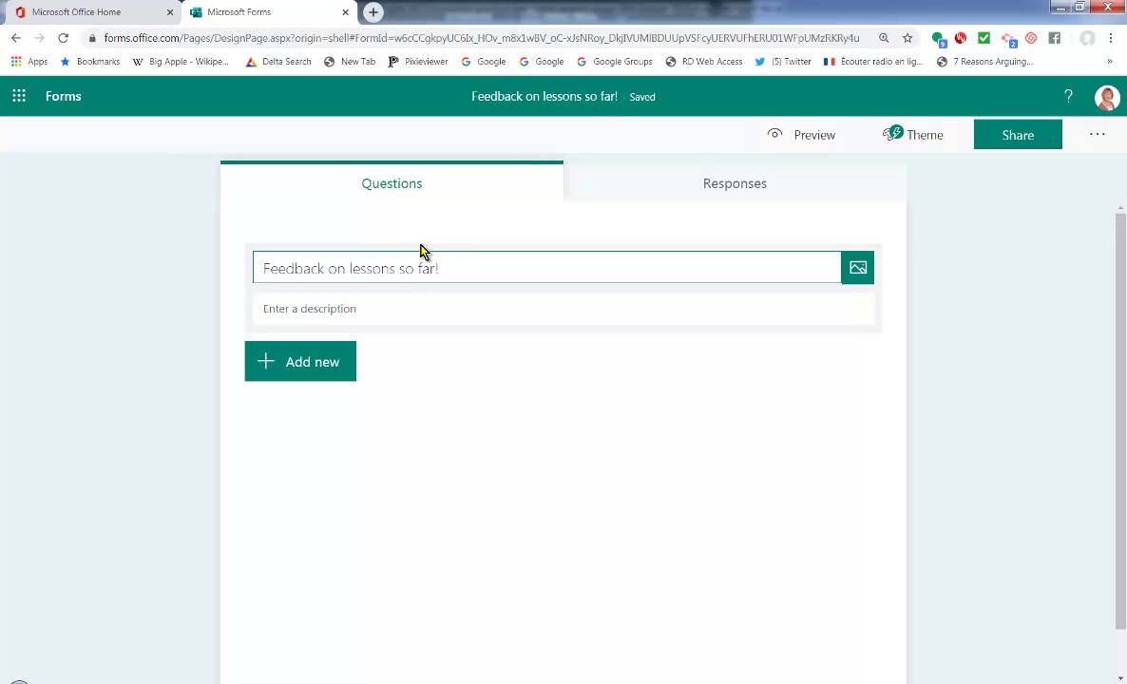
{"action": "left_click", "coordinate": [394, 310]}
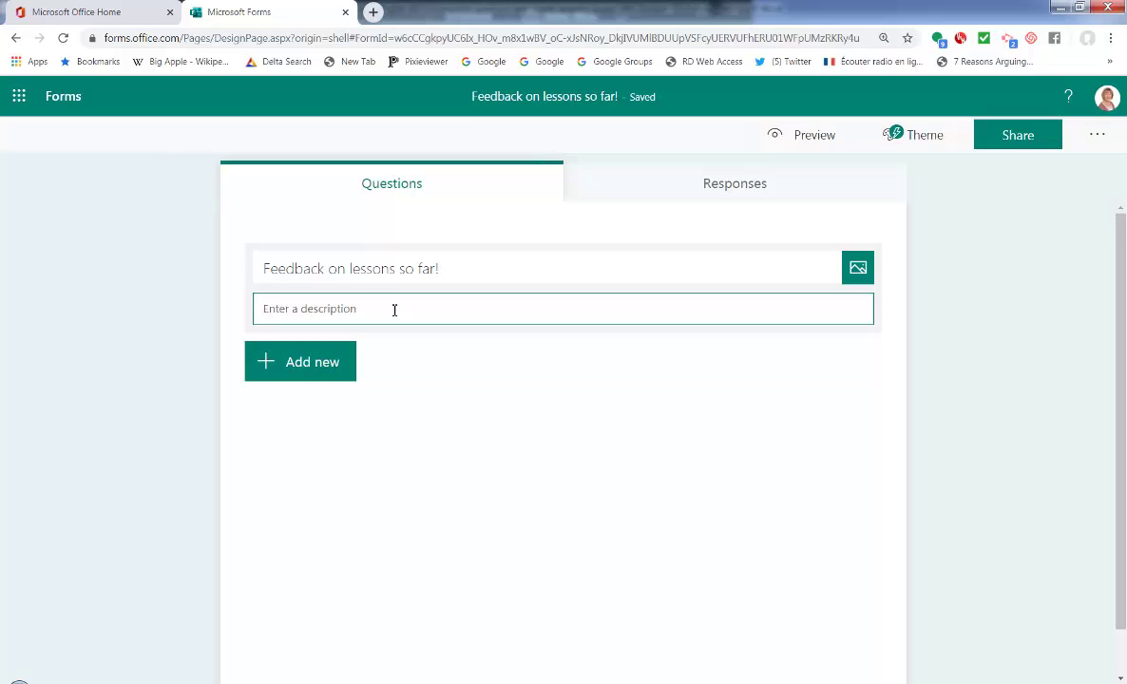
{"action": "type", "text": "10"}
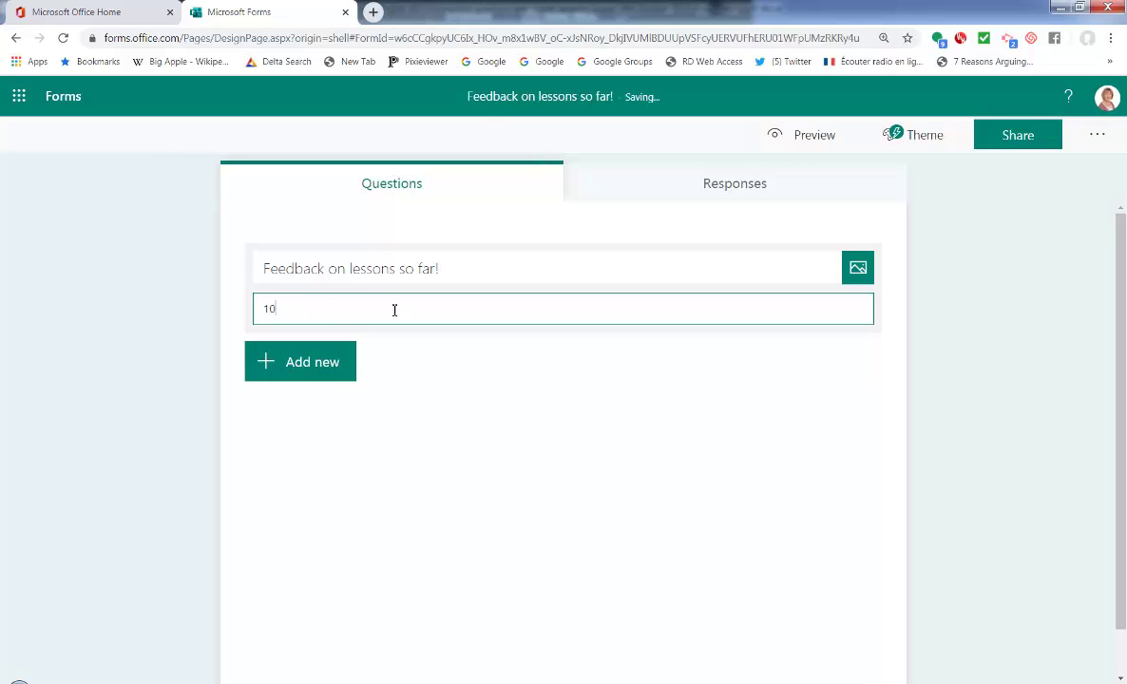
{"action": "type", "text": "CF class - lockdown lesson"}
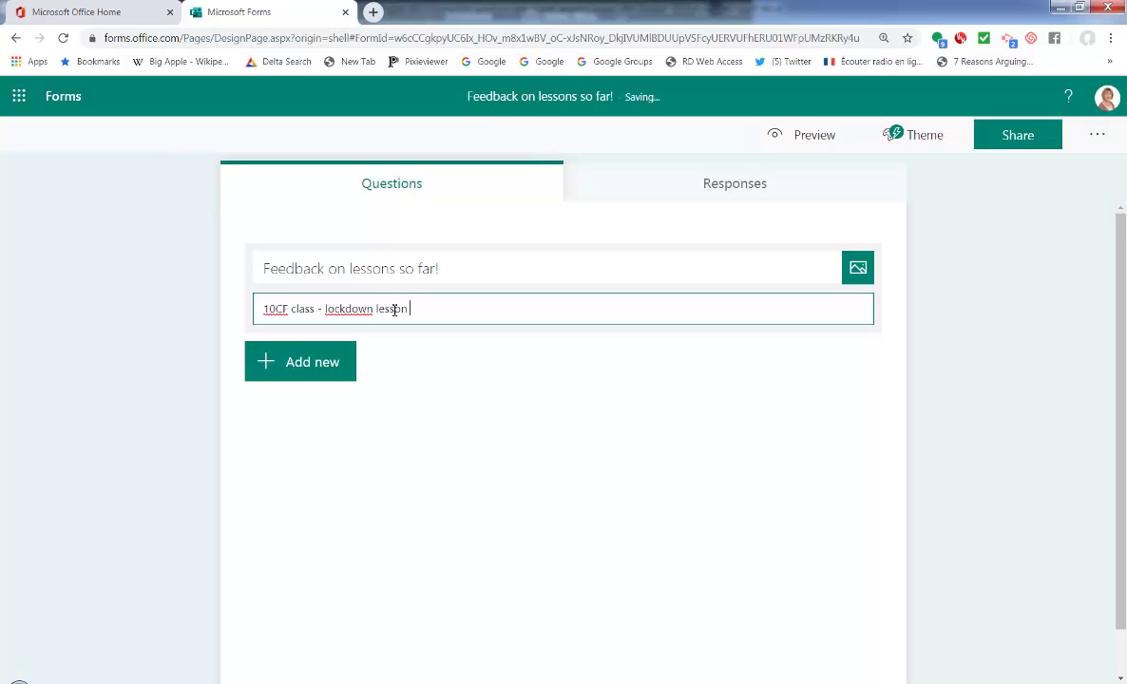
{"action": "type", "text": " evaluation"}
Step: Add a Choice question about the amount of work, roughly 1 hour 50 minutes per session, ending "How long does it typically take you?", without a typed number
{"action": "left_click", "coordinate": [313, 373]}
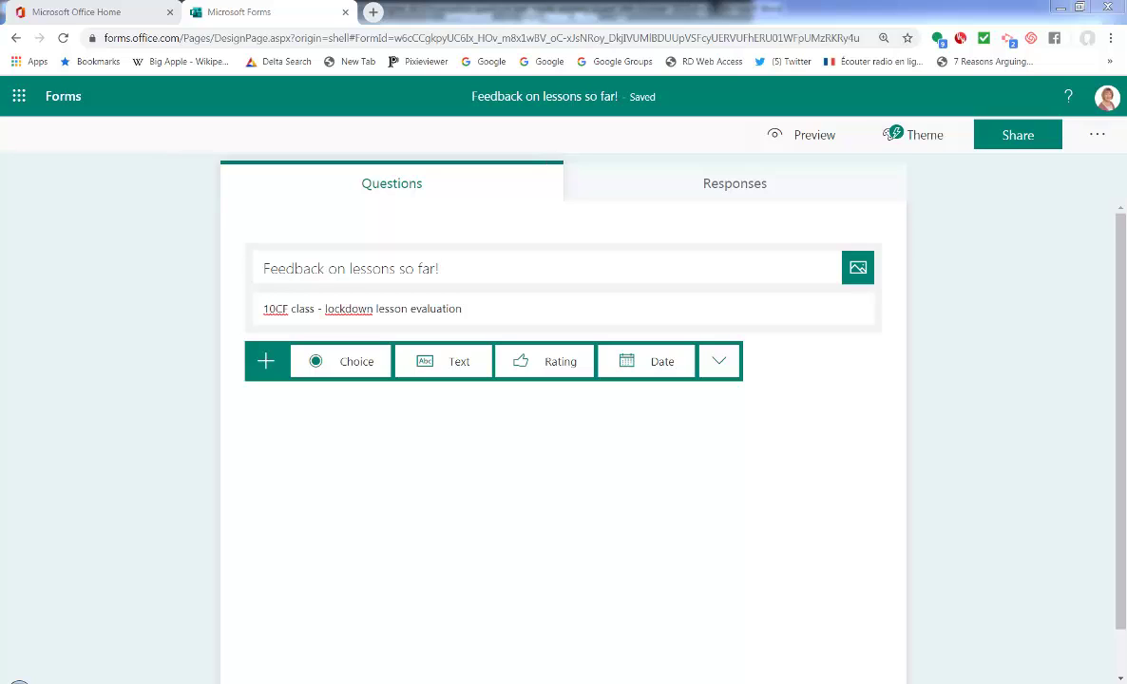
{"action": "left_click", "coordinate": [359, 364]}
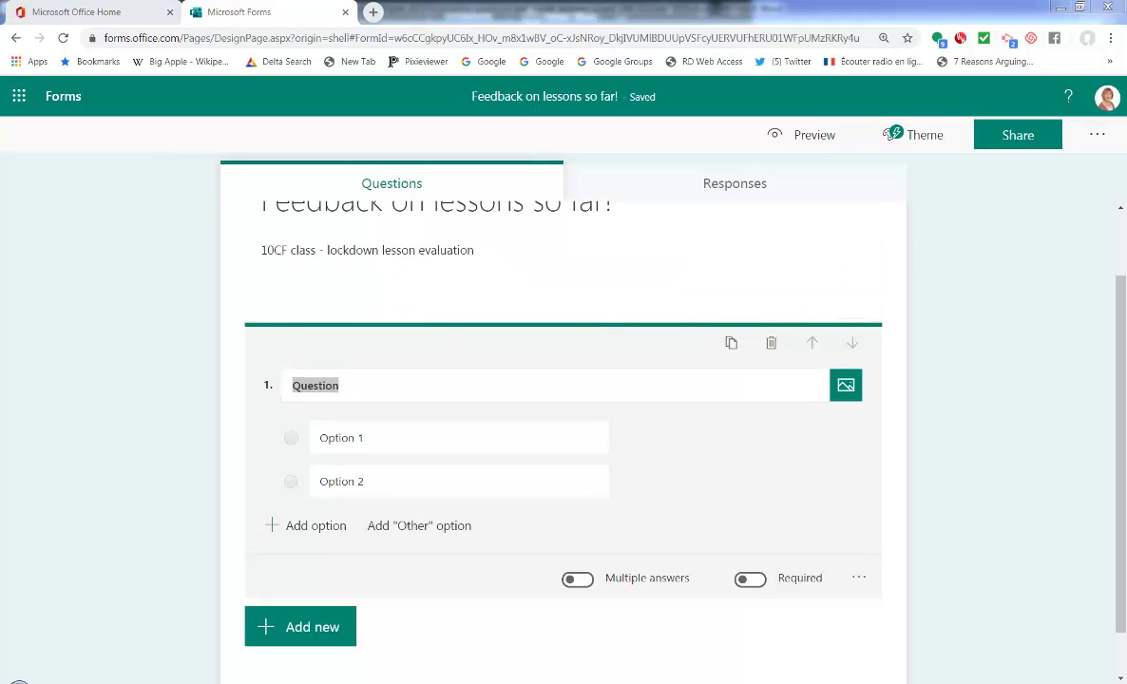
{"action": "left_click", "coordinate": [351, 388]}
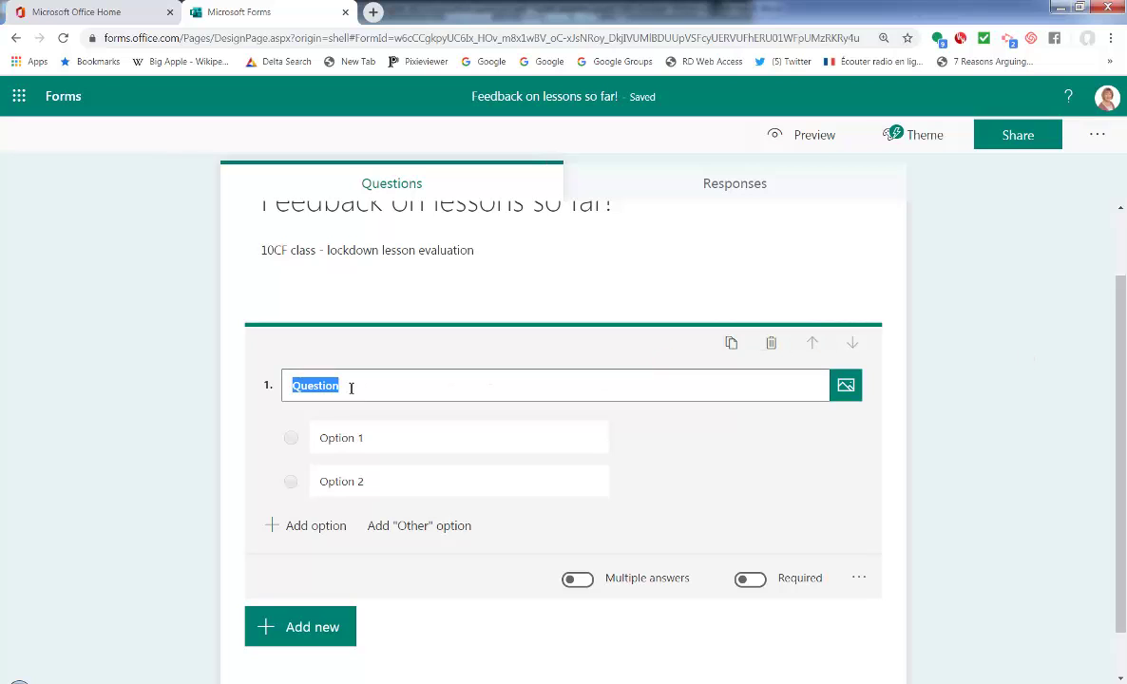
{"action": "type", "text": "1.\tAmount of work.  I am giving you work which should fill the same amount of time as if we were at school - so roughly 1 hour 50 minutes per session.  How long does it typically take you?"}
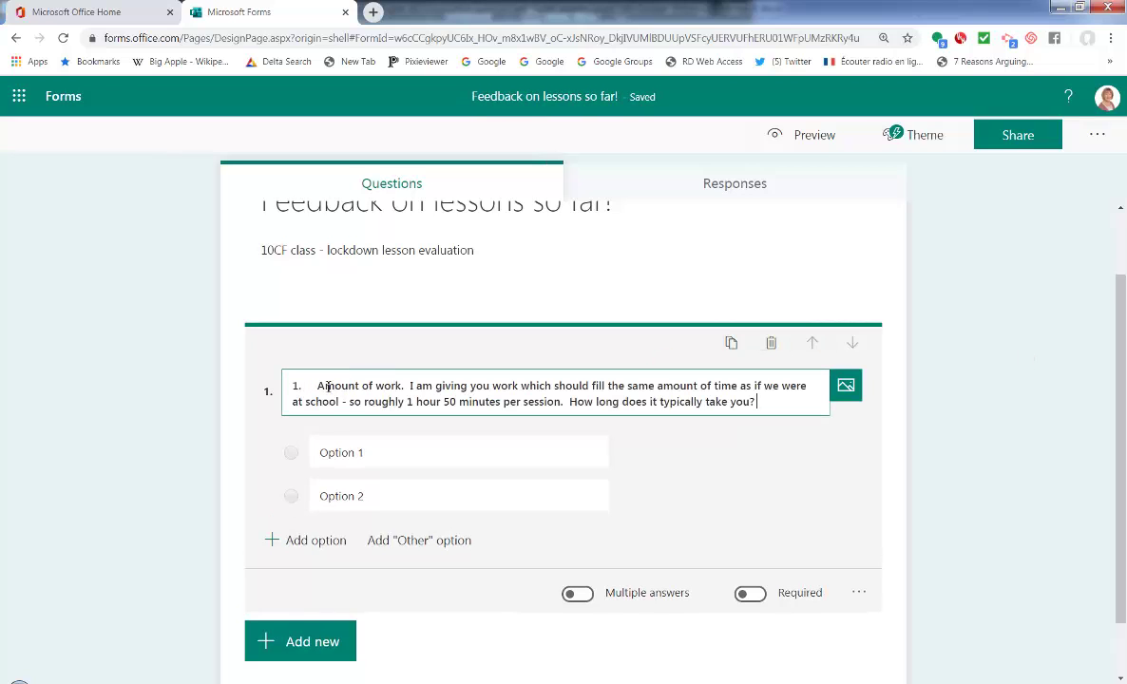
{"action": "left_click", "coordinate": [318, 386]}
{"action": "key", "text": "BackSpace"}
{"action": "key", "text": "BackSpace"}
{"action": "key", "text": "BackSpace"}
{"action": "key", "text": "BackSpace"}
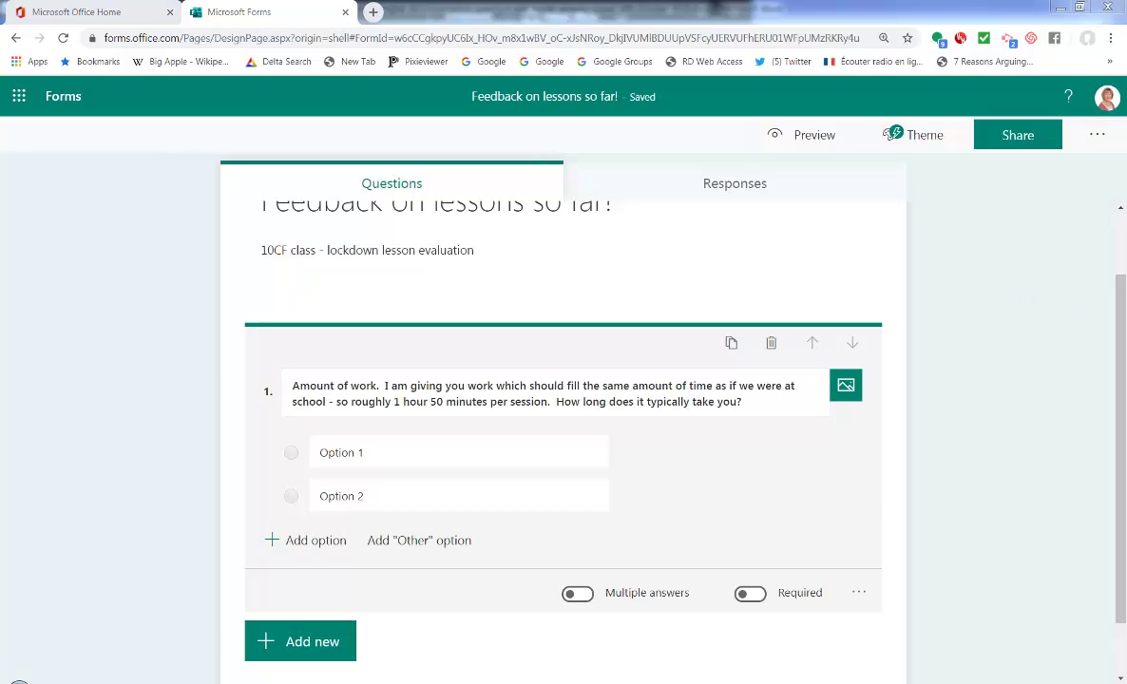
Step: Enter the answer options "More than 1 hour 50" and "About 1 hour 50", and add a third option, "Less than 1 hour 50"
{"action": "left_click", "coordinate": [429, 452]}
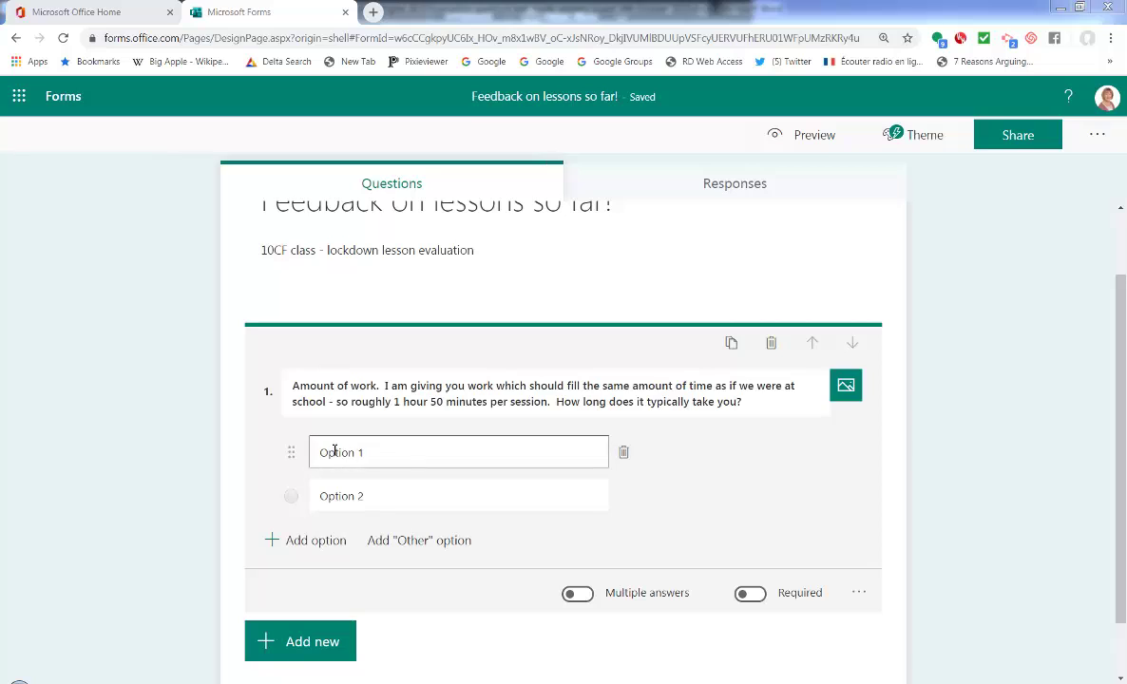
{"action": "type", "text": "•\tMore than 1 hour 50"}
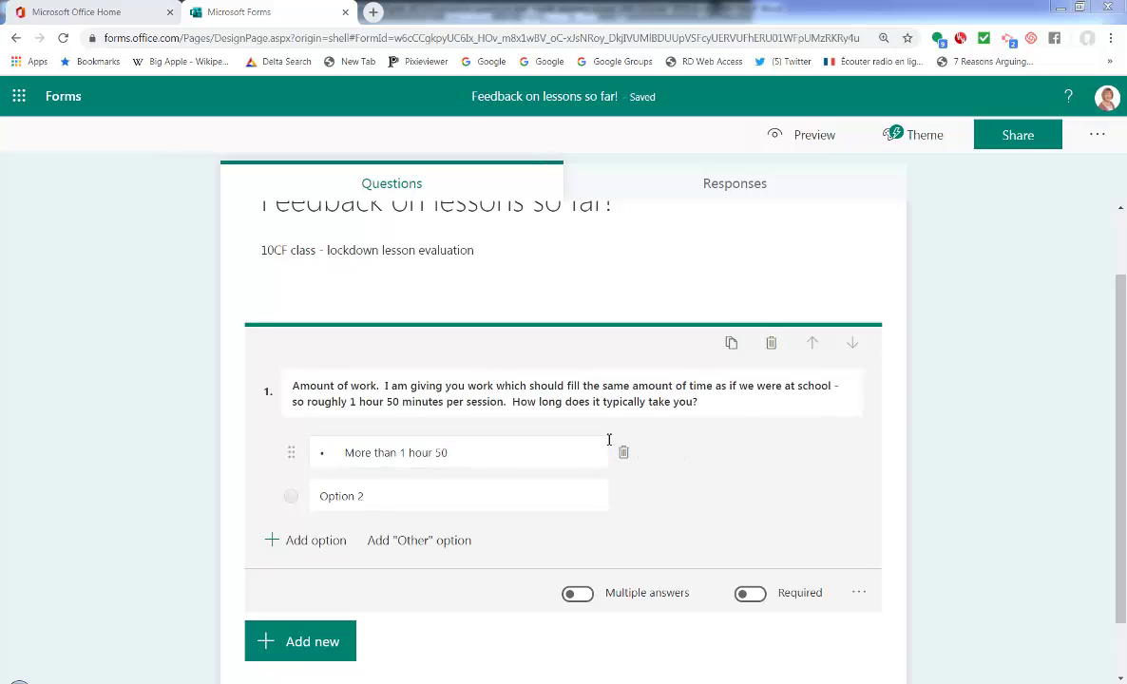
{"action": "left_click", "coordinate": [420, 492]}
{"action": "type", "text": "•\tAbout 1 hour 50"}
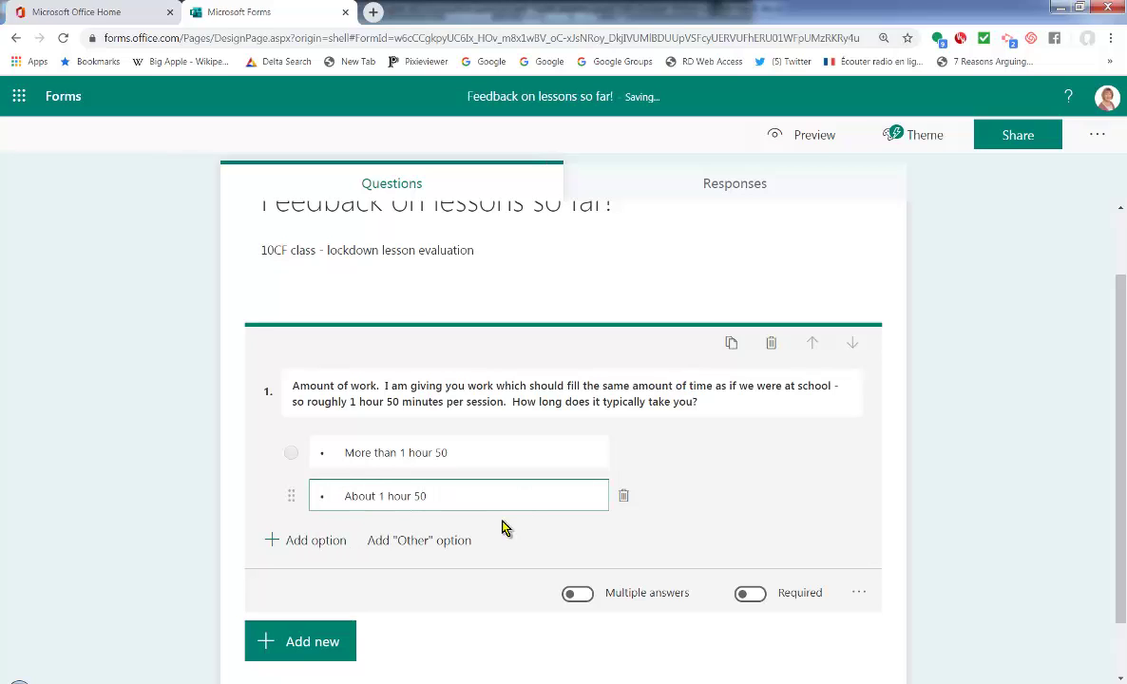
{"action": "left_click", "coordinate": [302, 541]}
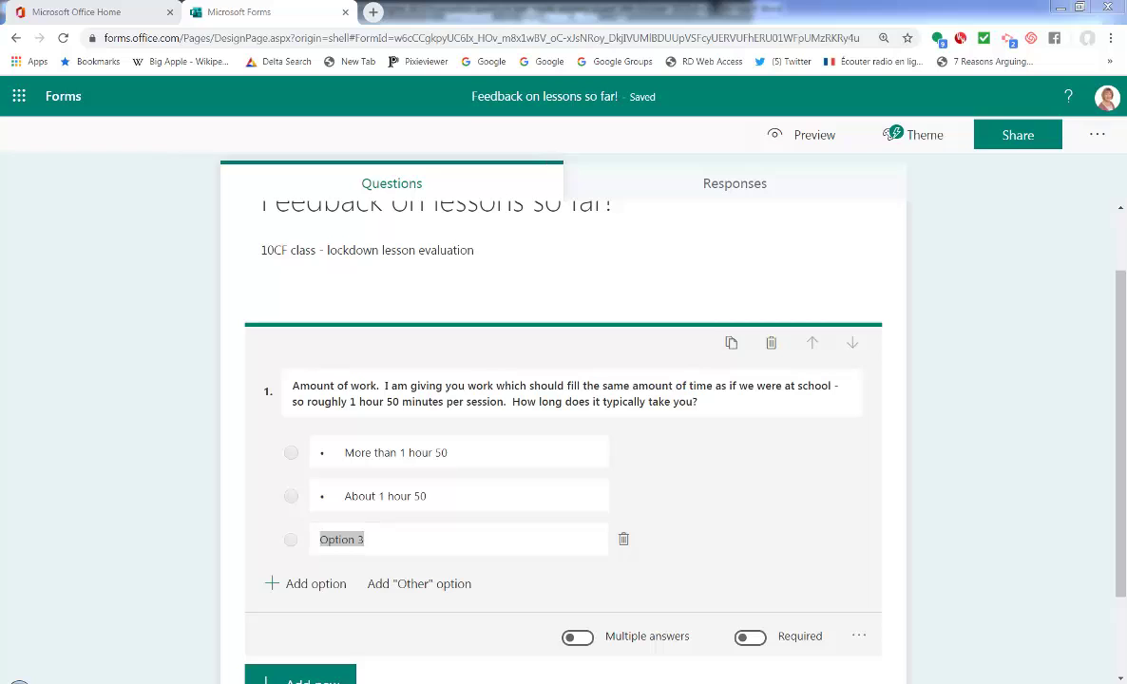
{"action": "left_click", "coordinate": [502, 540]}
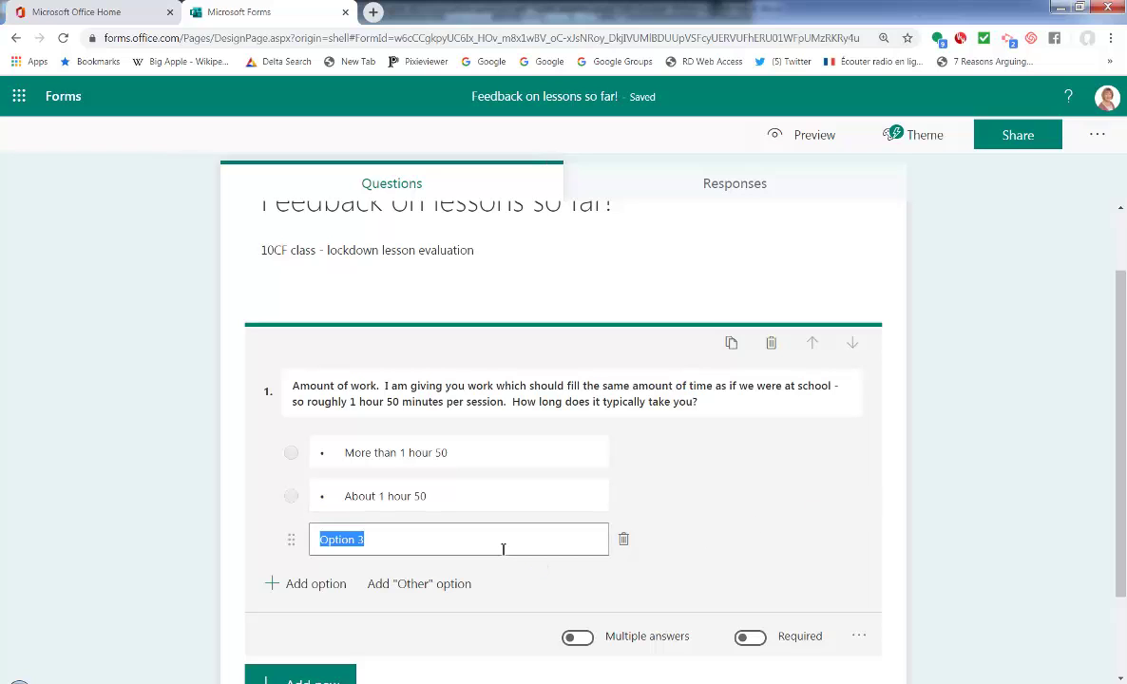
{"action": "type", "text": "•\tLess than 1 hour 50"}
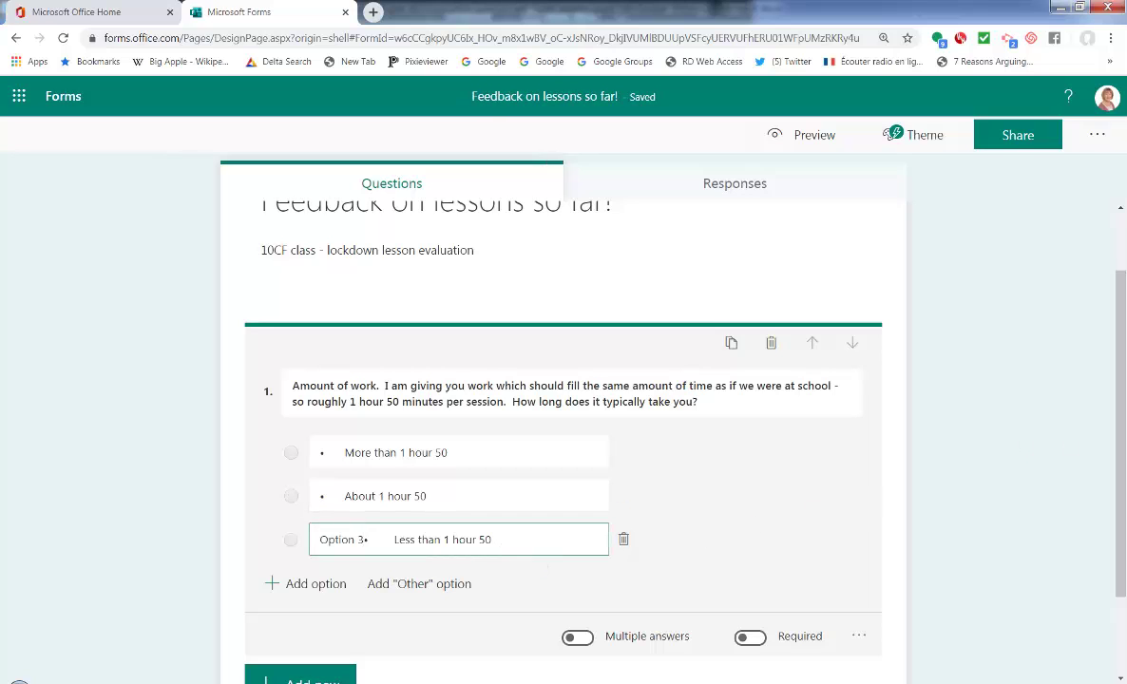
{"action": "left_click", "coordinate": [766, 530]}
Step: Remove the bullet and gap in front of the "More than 1 hour 50" option
{"action": "left_click", "coordinate": [365, 453]}
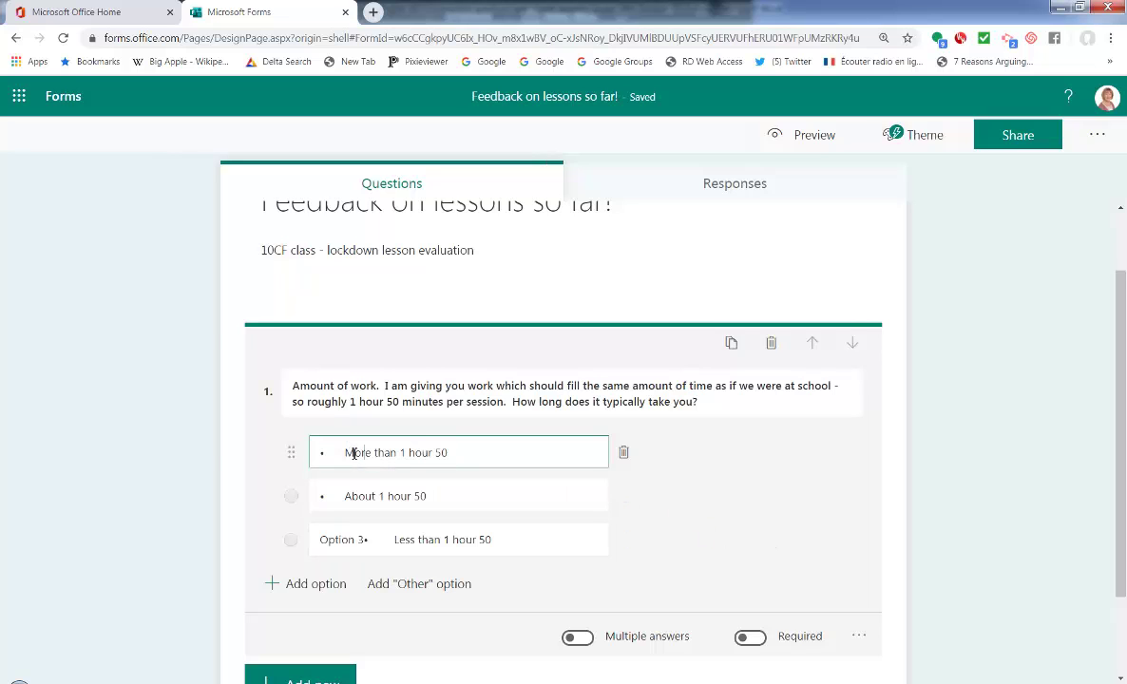
{"action": "key", "text": "BackSpace"}
{"action": "key", "text": "BackSpace"}
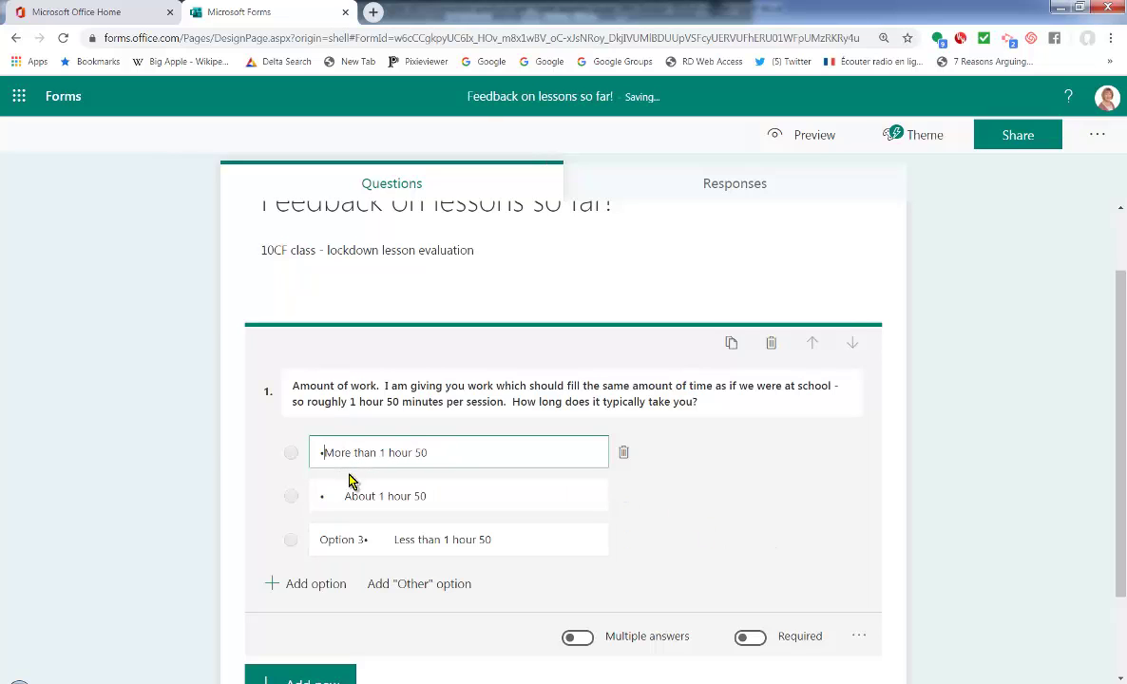
{"action": "left_click", "coordinate": [348, 496]}
{"action": "key", "text": "ctrl+a"}
{"action": "key", "text": "BackSpace"}
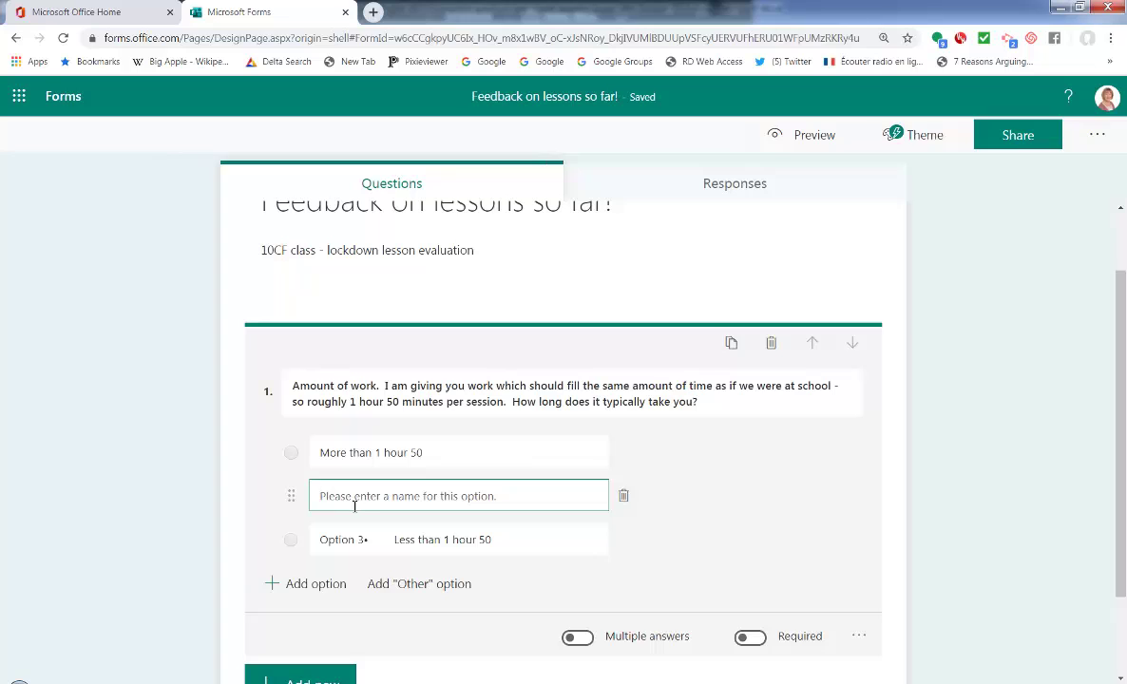
{"action": "key", "text": "ctrl+z"}
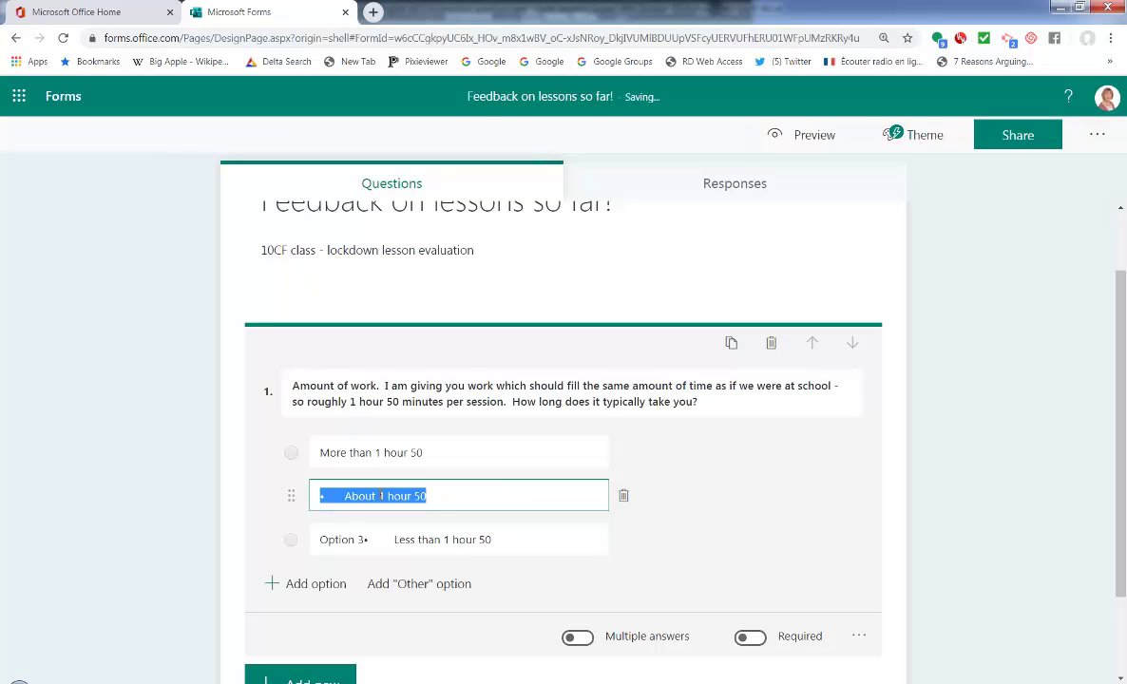
Step: Clean up the second and third options so they read only "About 1 hour 50" and "Less than 1 hour 50"
{"action": "left_click", "coordinate": [346, 499]}
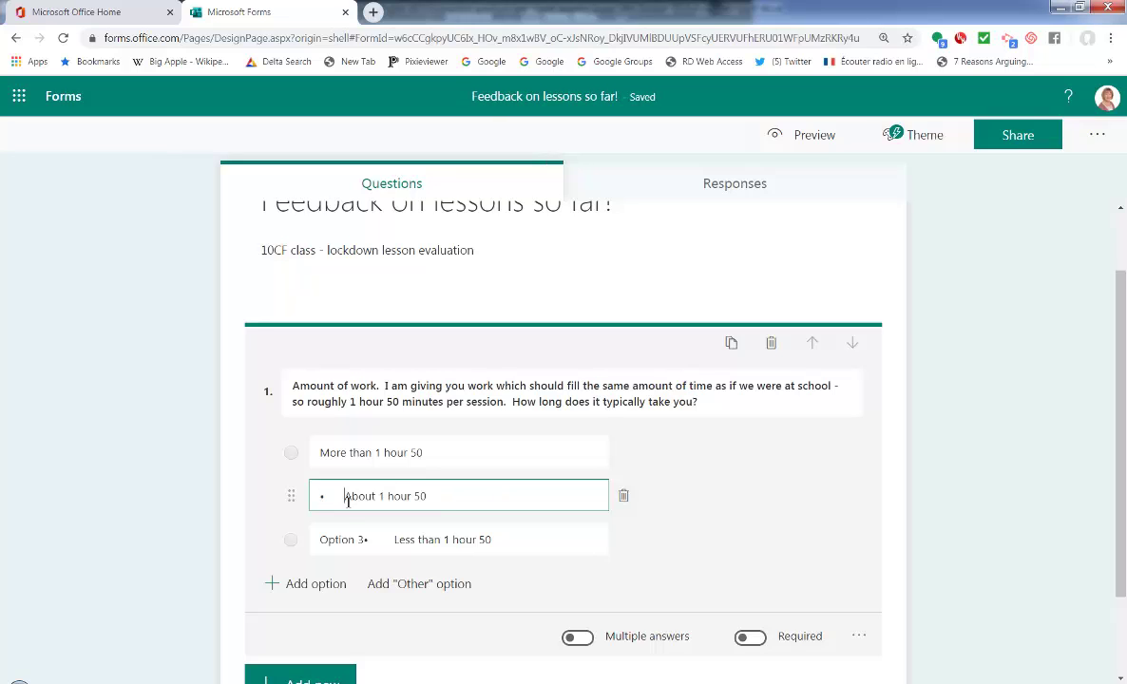
{"action": "key", "text": "BackSpace"}
{"action": "key", "text": "BackSpace"}
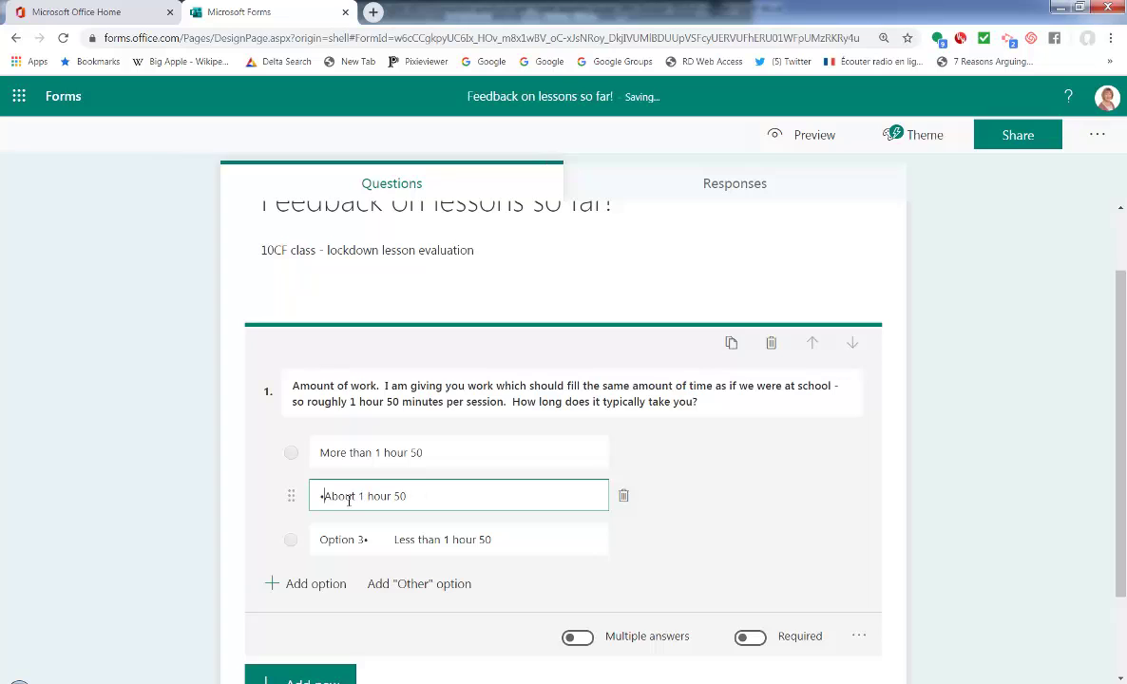
{"action": "left_click", "coordinate": [389, 538]}
{"action": "left_click", "coordinate": [392, 540]}
{"action": "key", "text": "BackSpace"}
{"action": "key", "text": "BackSpace"}
{"action": "key", "text": "BackSpace"}
{"action": "key", "text": "BackSpace"}
{"action": "key", "text": "BackSpace"}
{"action": "key", "text": "BackSpace"}
{"action": "key", "text": "BackSpace"}
{"action": "key", "text": "BackSpace"}
{"action": "key", "text": "BackSpace"}
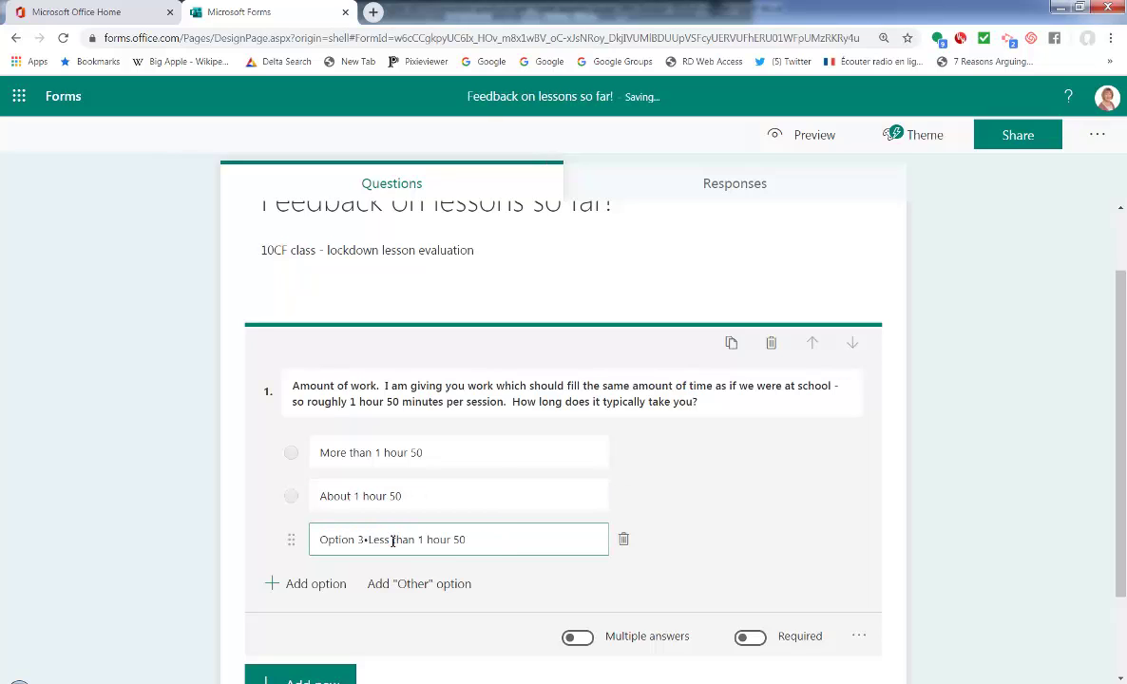
{"action": "key", "text": "BackSpace"}
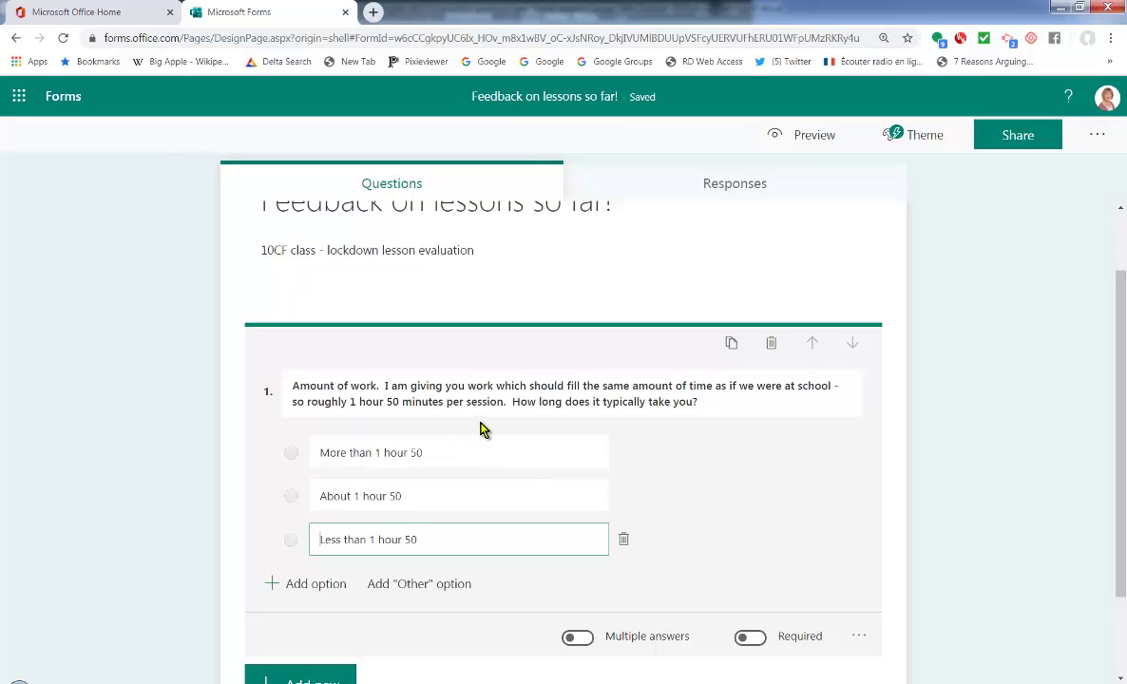
Step: Make the amount-of-work question required
{"action": "left_click", "coordinate": [586, 403]}
{"action": "scroll", "coordinate": [651, 396], "scroll_direction": "down", "scroll_amount": 1}
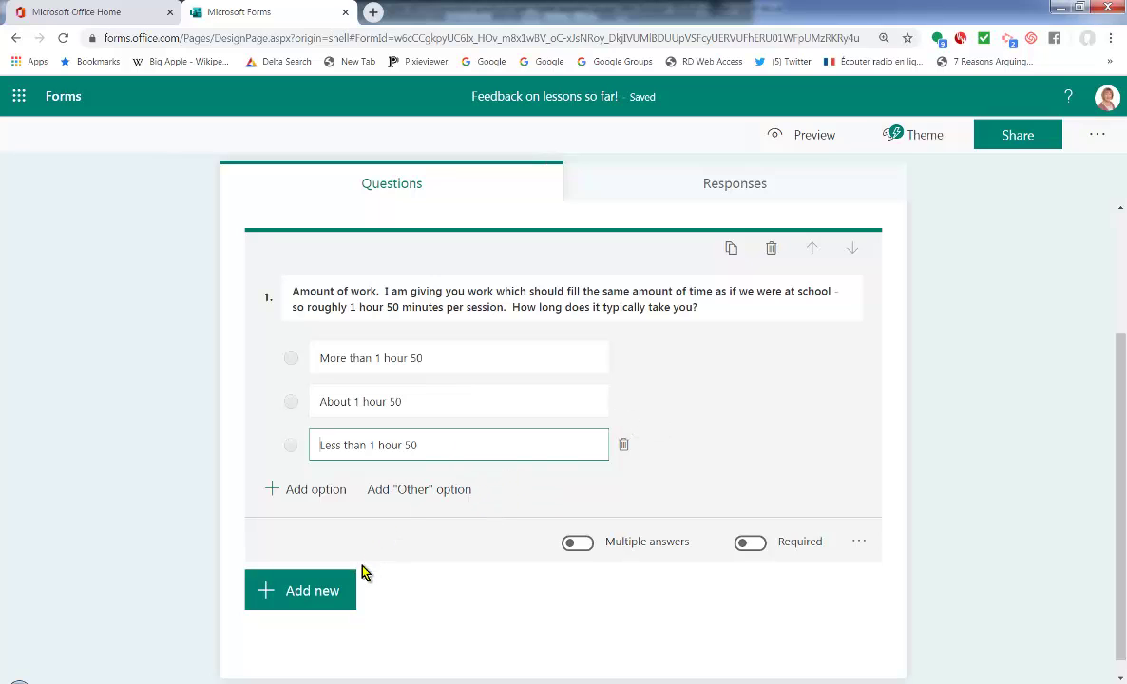
{"action": "left_click", "coordinate": [748, 544]}
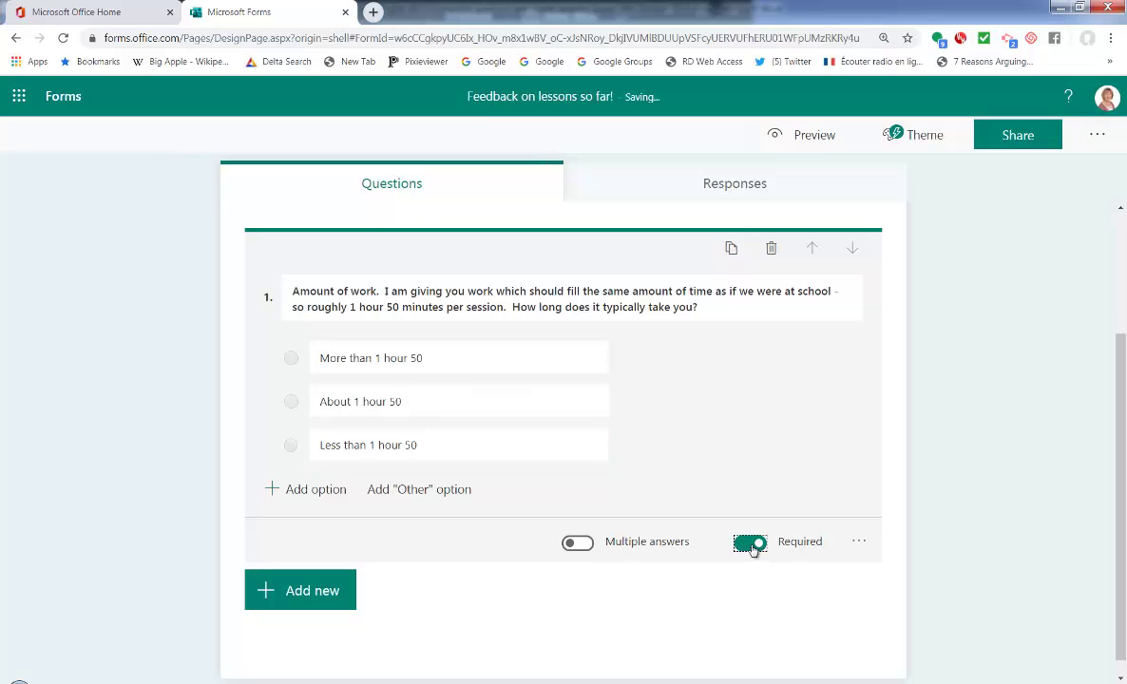
Step: Add a second Choice question reading "I am aware that people are all in different situations, so I have hestitated giving deadlines for work. What would you prefer?"
{"action": "left_click", "coordinate": [316, 594]}
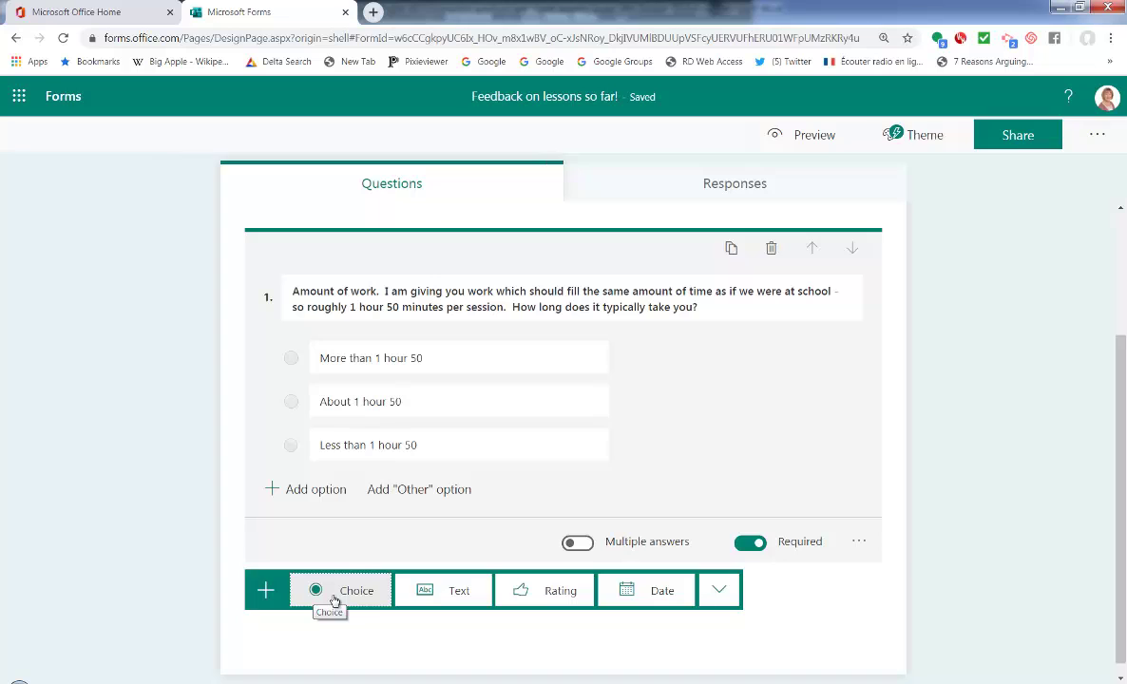
{"action": "left_click", "coordinate": [335, 593]}
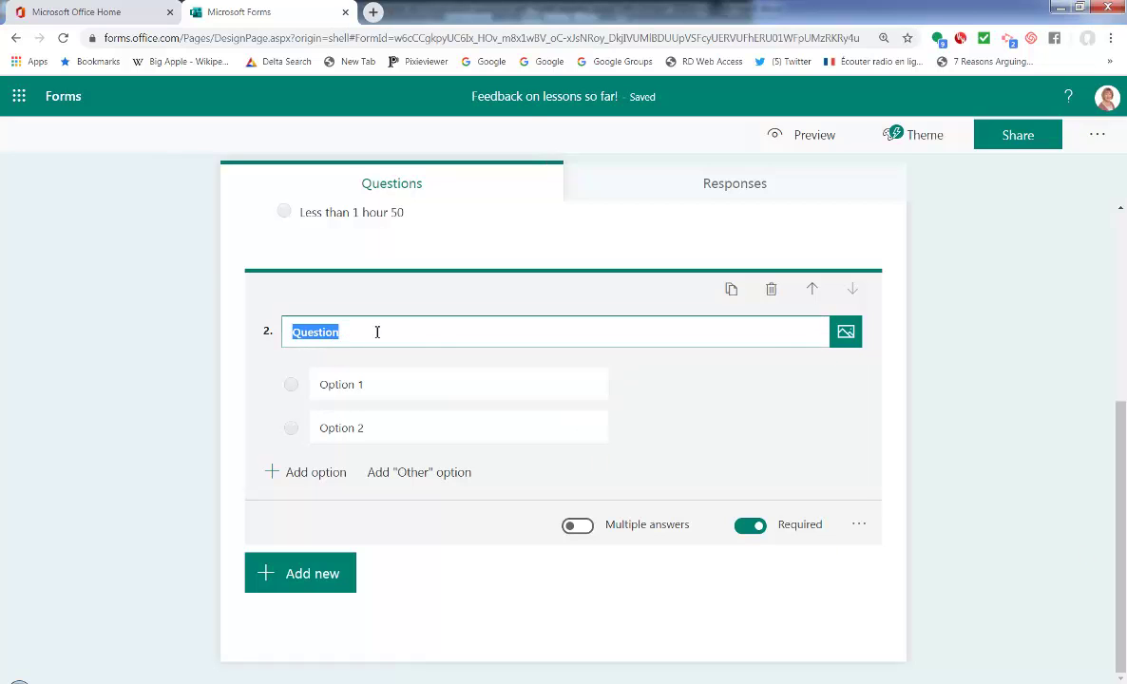
{"action": "type", "text": "2.\tI am aware that people are all in different situations, so I have hestitated giving deadlines for work. What would you prefer?"}
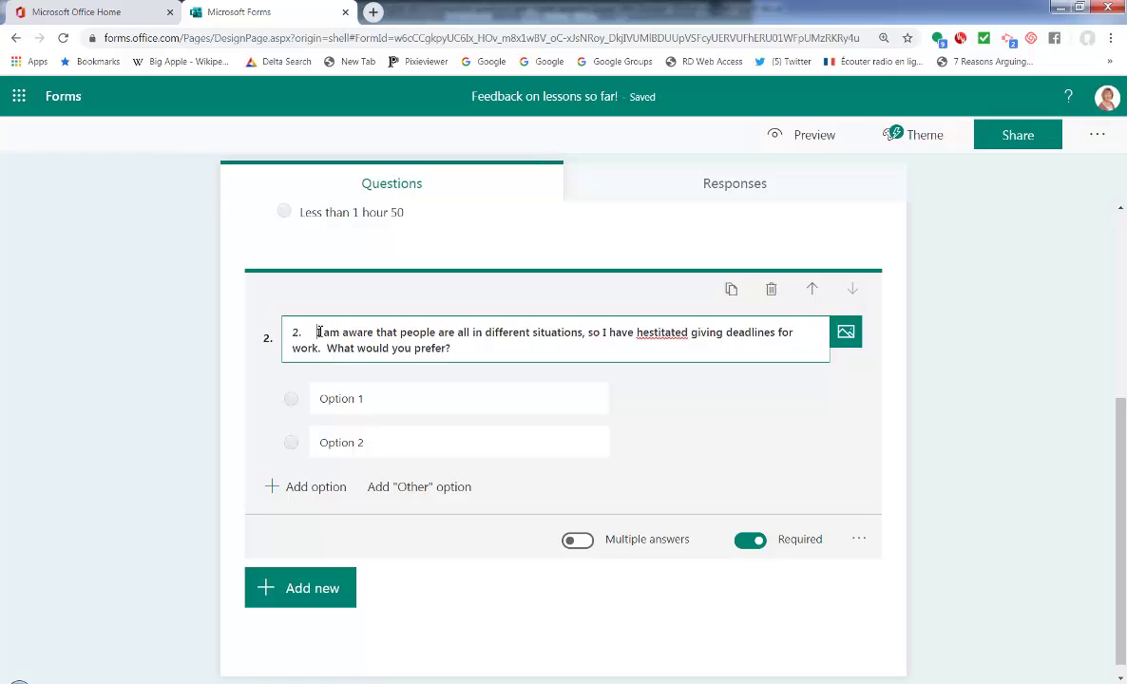
{"action": "left_click", "coordinate": [320, 331]}
{"action": "key", "text": "BackSpace"}
{"action": "key", "text": "BackSpace"}
{"action": "key", "text": "BackSpace"}
{"action": "key", "text": "BackSpace"}
{"action": "key", "text": "BackSpace"}
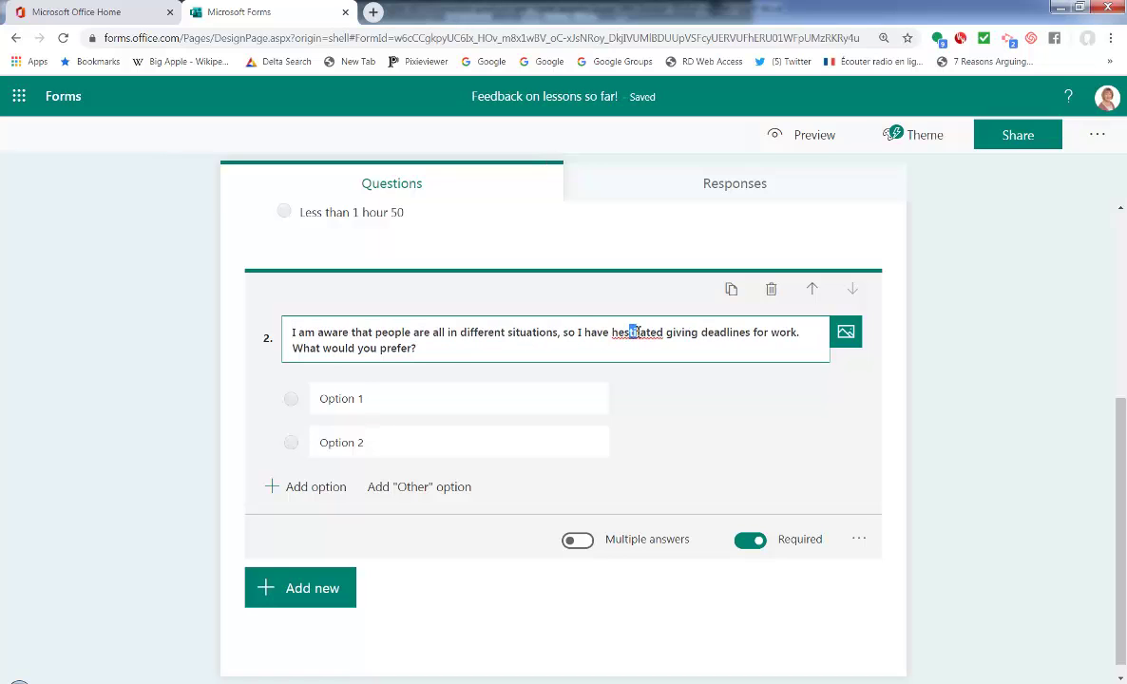
Step: Try to correct the spelling of "hestitated" in the deadlines question's text
{"action": "left_click", "coordinate": [633, 332]}
{"action": "key", "text": "BackSpace"}
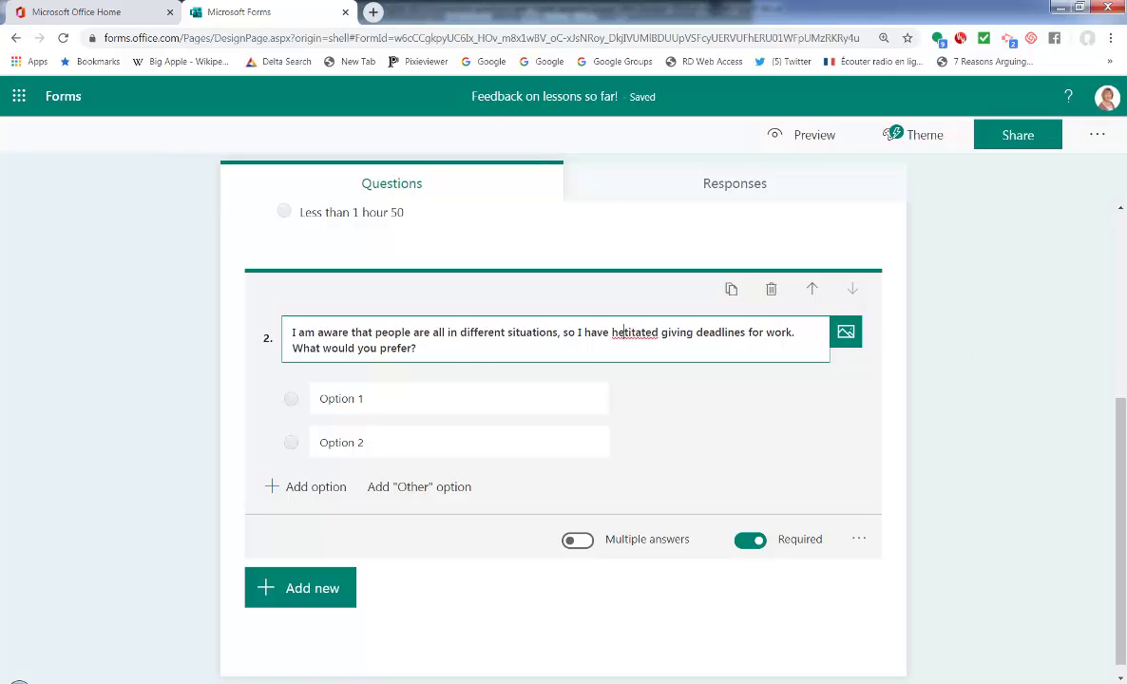
{"action": "key", "text": "ctrl+a"}
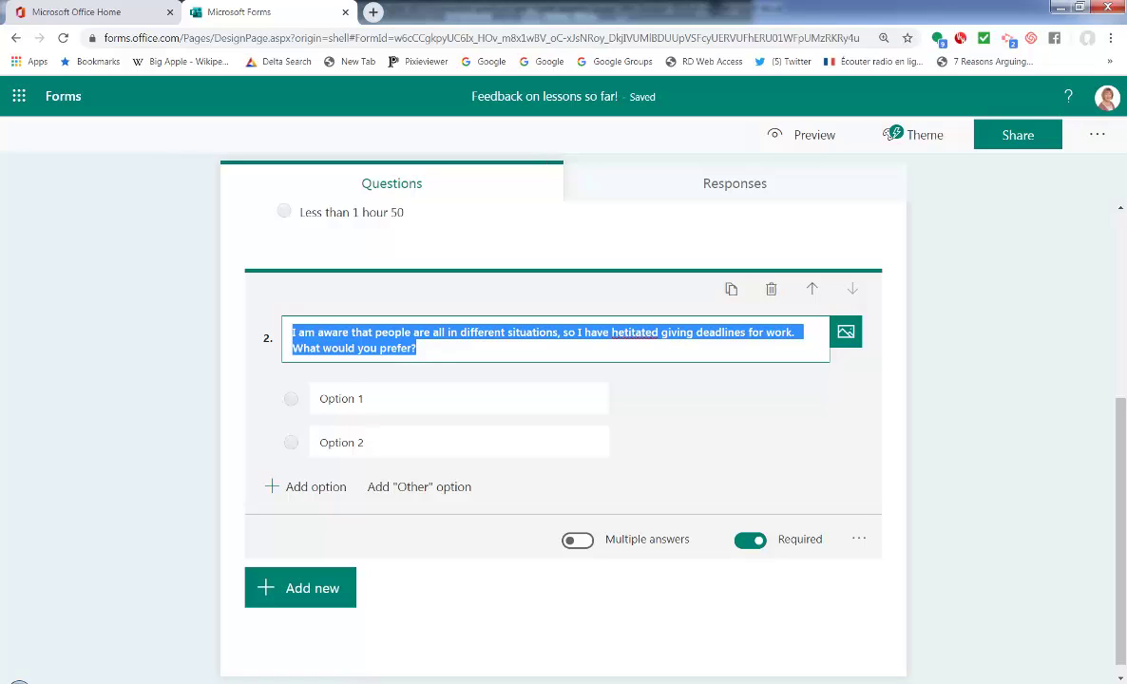
Step: Fill in the deadlines question's first option with "No deadlines at all - I can organise my own work"
{"action": "key", "text": "alt+Tab"}
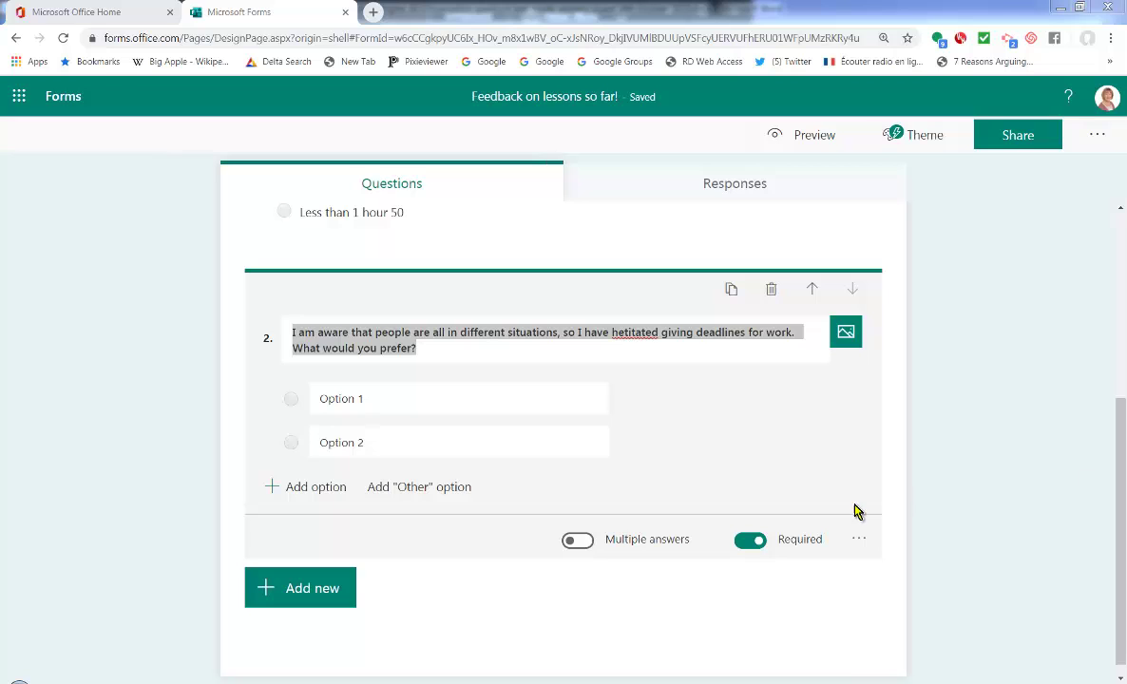
{"action": "left_click", "coordinate": [367, 398]}
{"action": "type", "text": "•\tNo deadlines at all - I can organise my own work"}
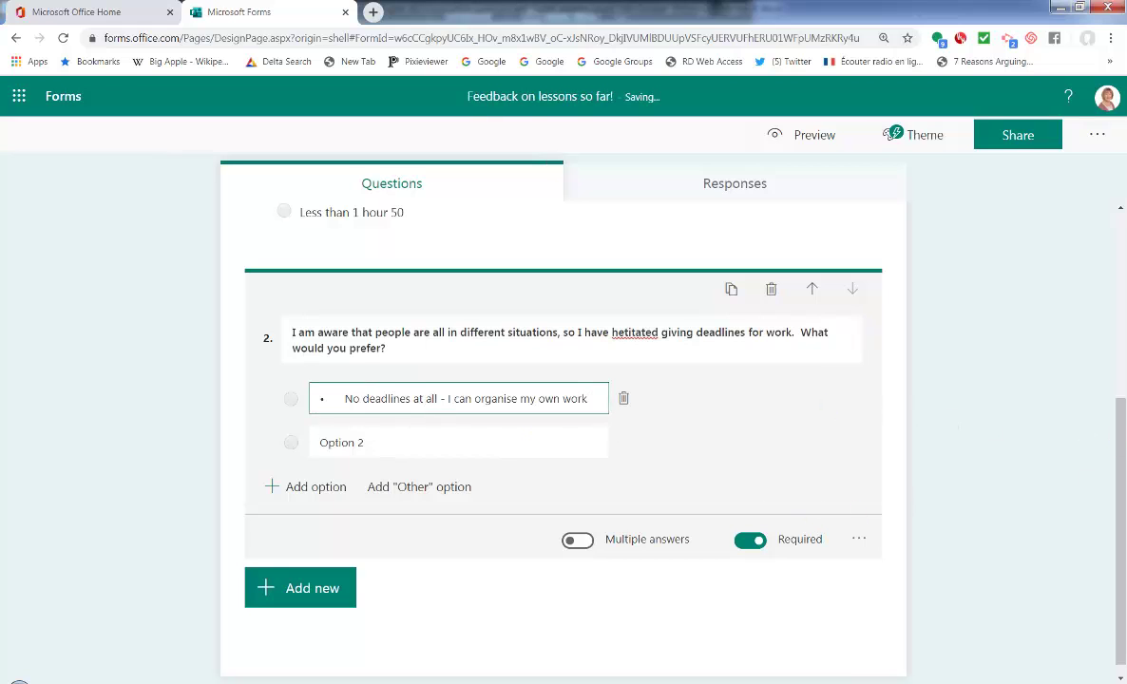
Step: Fill in the second option with "Some indication as to deadlines (e.g. expectation that it is done within a week)"
{"action": "key", "text": "alt+Tab"}
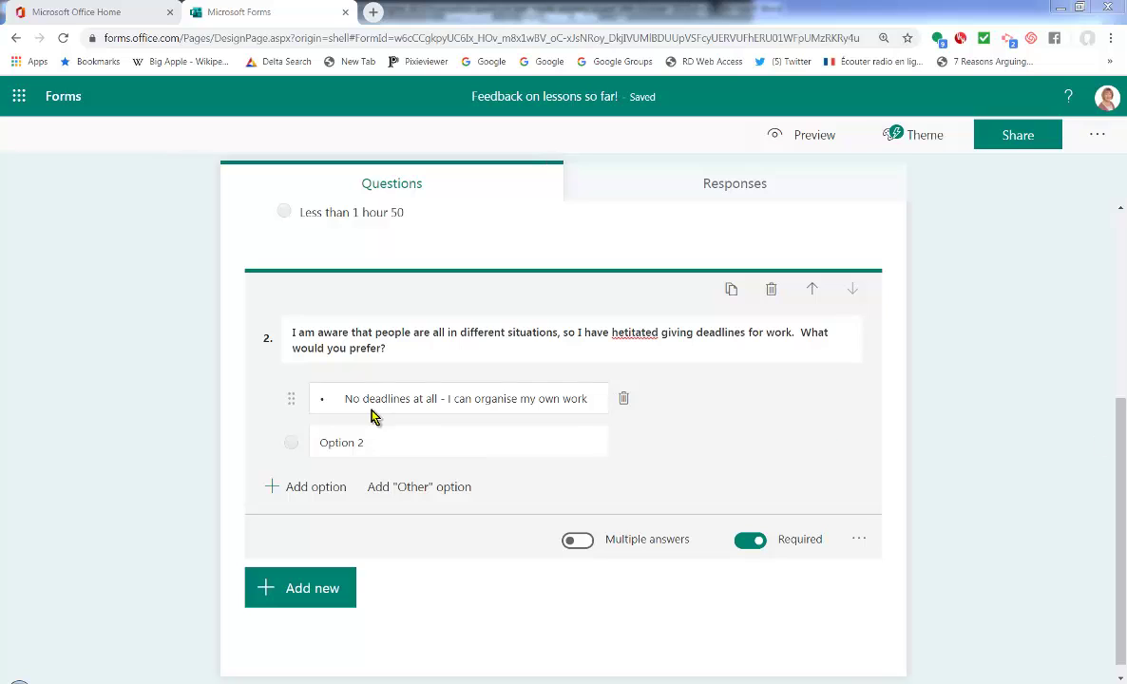
{"action": "left_click", "coordinate": [376, 442]}
{"action": "type", "text": "deadlines (e.g. expectation that it is done within a week)"}
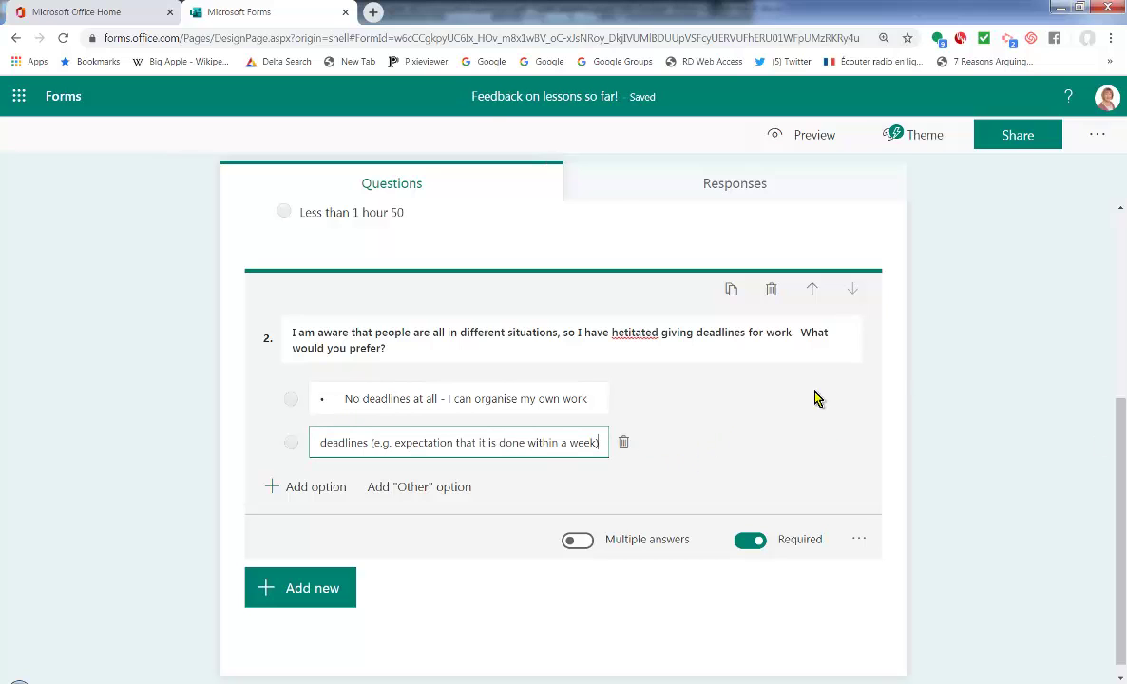
Step: Add a third option to the deadlines question reading "Clear deadlines to help me organise myself!"
{"action": "key", "text": "alt+Tab"}
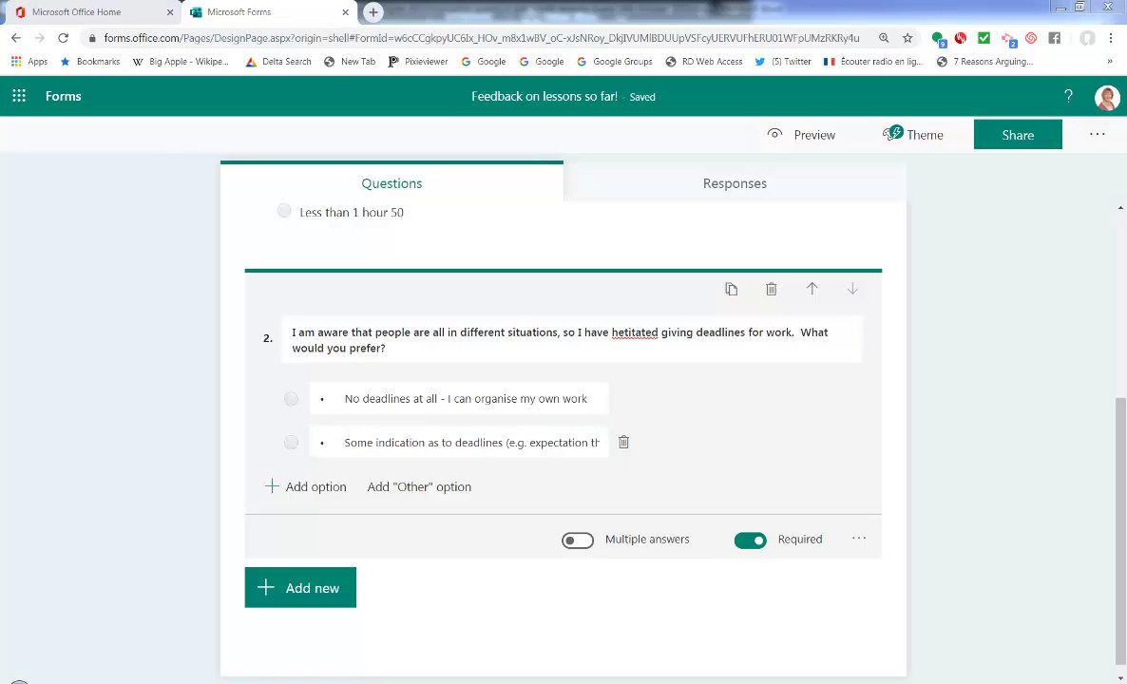
{"action": "left_click", "coordinate": [436, 446]}
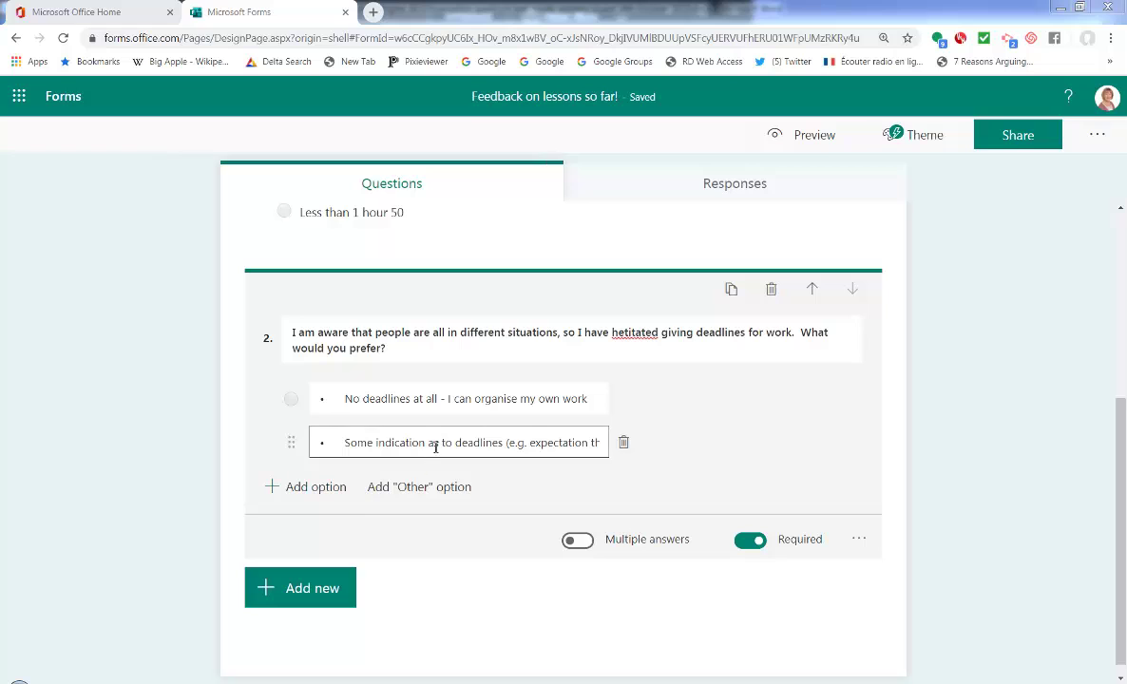
{"action": "left_click", "coordinate": [315, 487]}
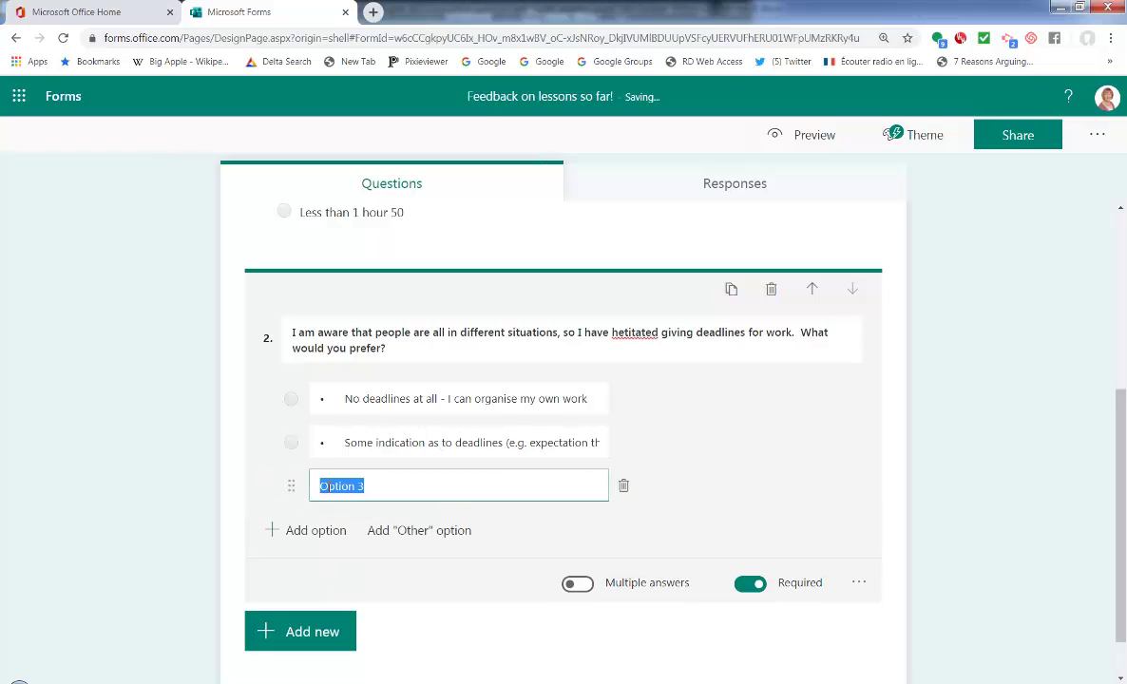
{"action": "type", "text": "•\tClear deadlines to help me organise myself!"}
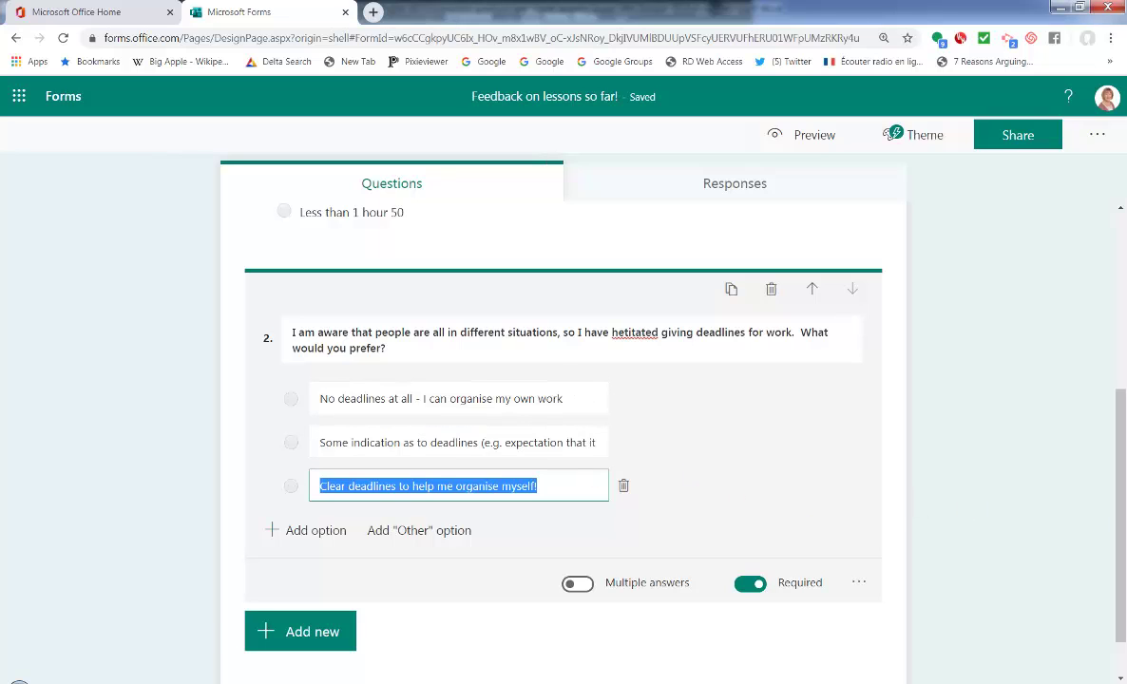
Step: Correct the misspelled word in the deadlines question so it reads "hesitated"
{"action": "left_click", "coordinate": [618, 342]}
{"action": "triple_click", "coordinate": [628, 333]}
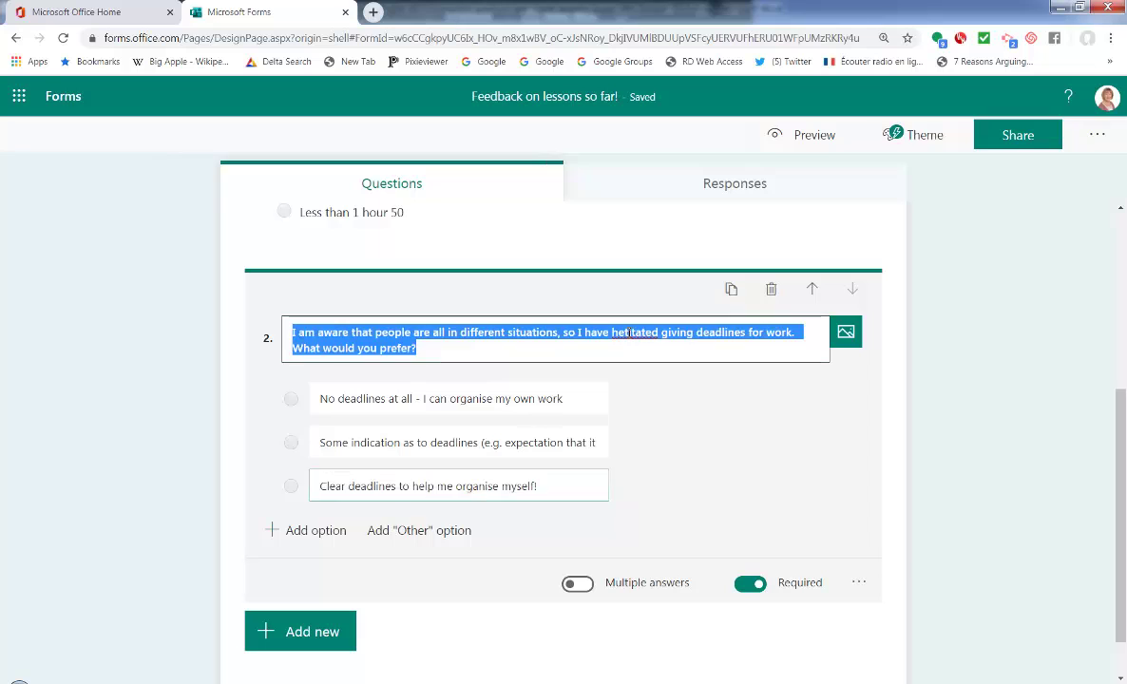
{"action": "left_click", "coordinate": [628, 332]}
{"action": "type", "text": "i"}
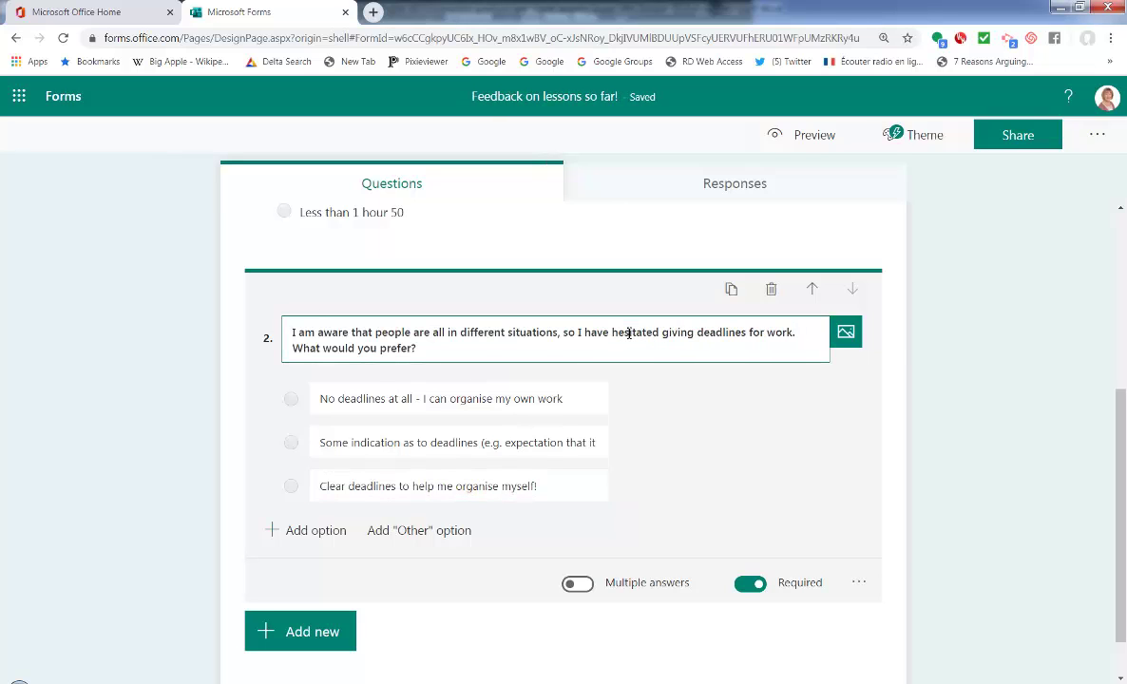
{"action": "key", "text": "ctrl+a"}
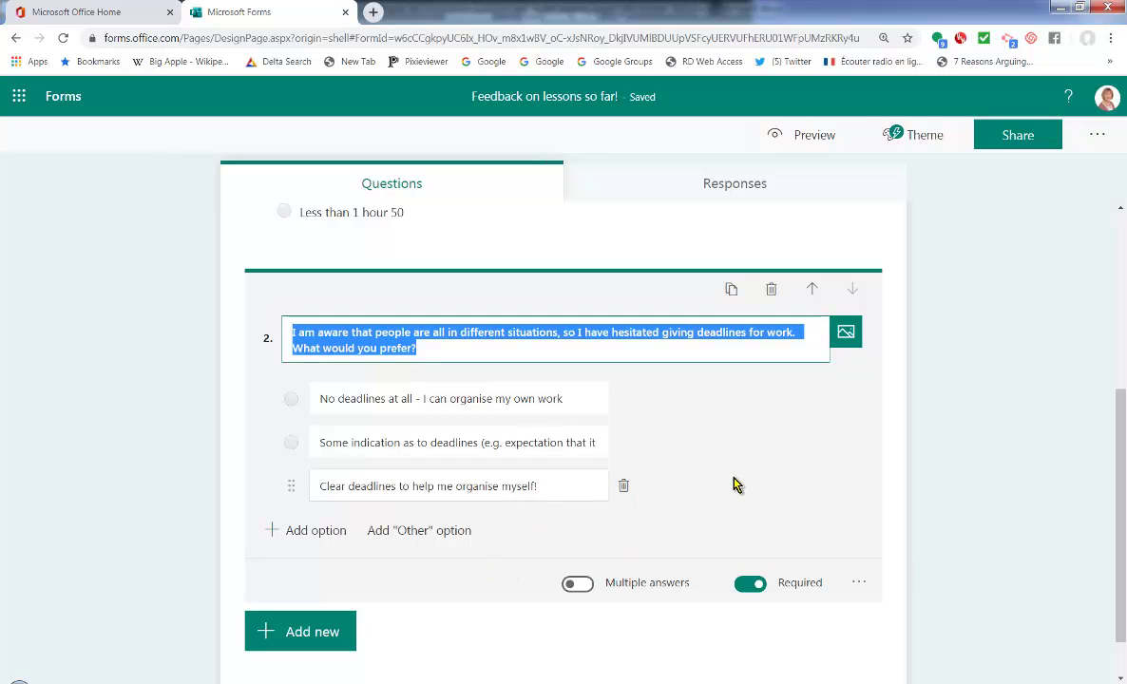
Step: Add a third Choice question reading "Overall, how easy are you finding the instructions for the lesson? (e.g. where resources are, what you have to do)"
{"action": "left_click", "coordinate": [313, 635]}
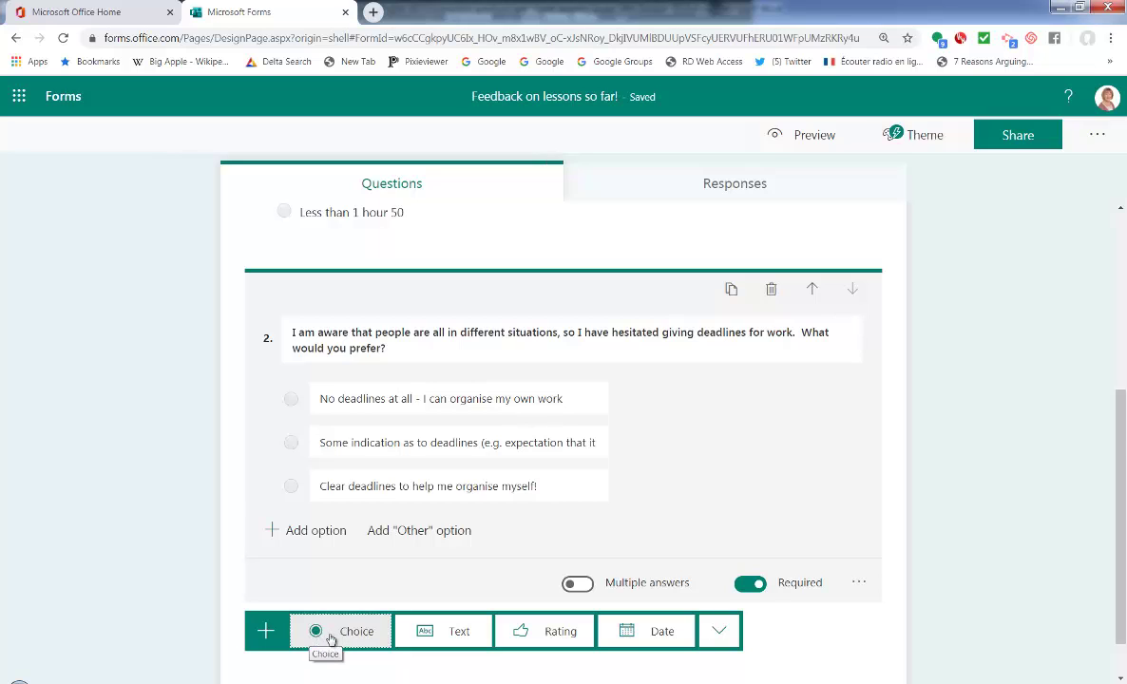
{"action": "left_click", "coordinate": [313, 633]}
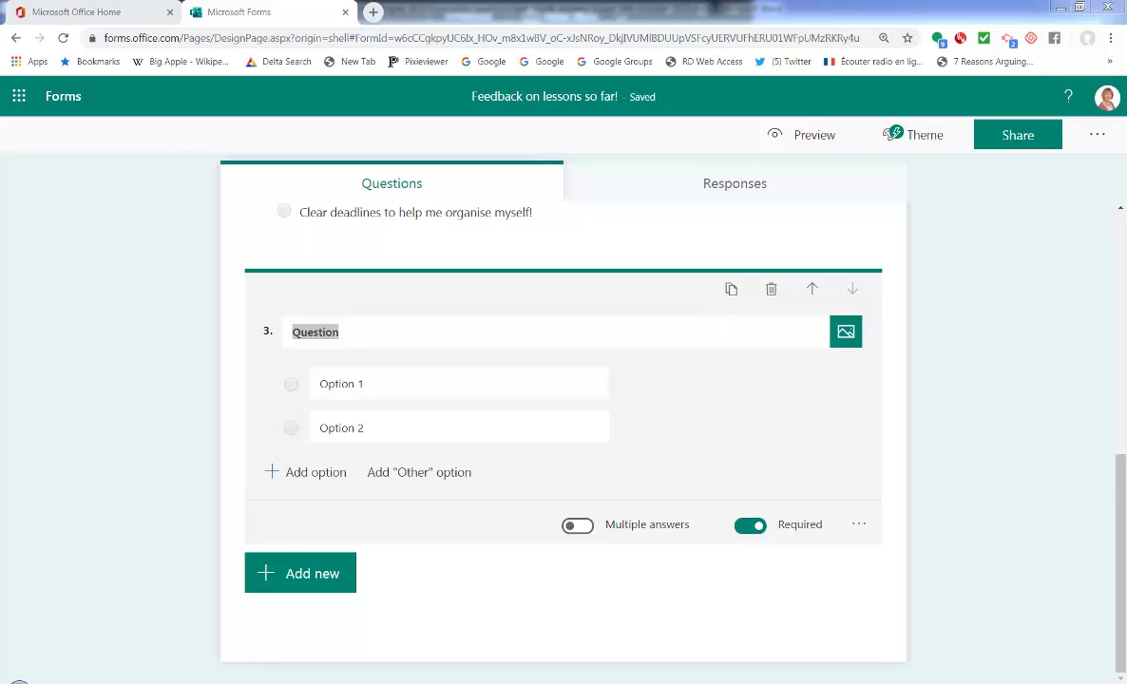
{"action": "left_click", "coordinate": [352, 326]}
{"action": "type", "text": "Overall, how easy are you finding the instructions for the lesson? (e.g. where resources are, what you have to do)"}
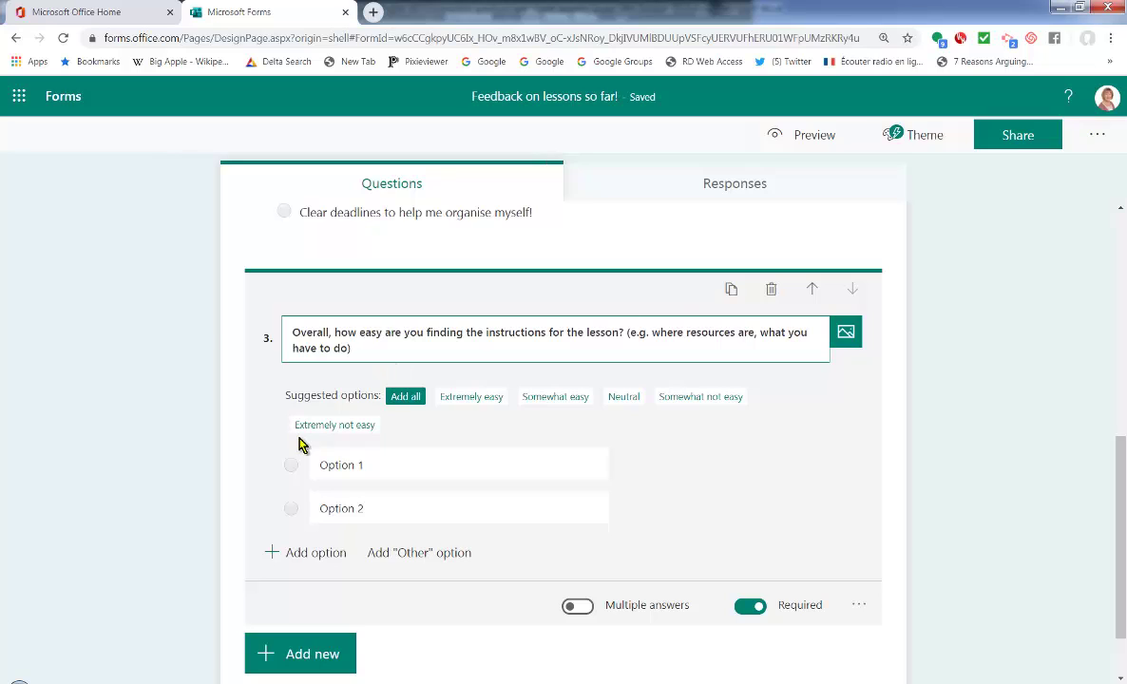
Step: Add all the suggested options to the instructions question and reword "Somewhat easy" as "Quite easy"
{"action": "left_click", "coordinate": [405, 397]}
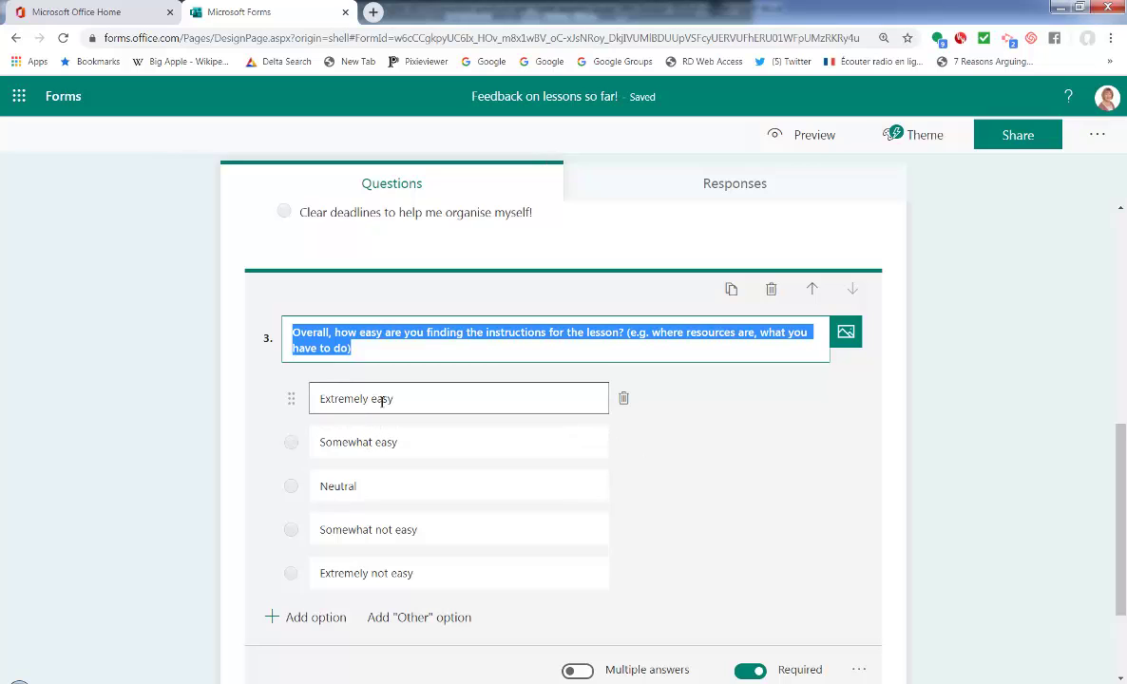
{"action": "mouse_move", "coordinate": [373, 441]}
{"action": "left_mouse_down"}
{"action": "mouse_move", "coordinate": [342, 445]}
{"action": "mouse_move", "coordinate": [390, 442]}
{"action": "left_mouse_up"}
{"action": "left_click", "coordinate": [376, 443]}
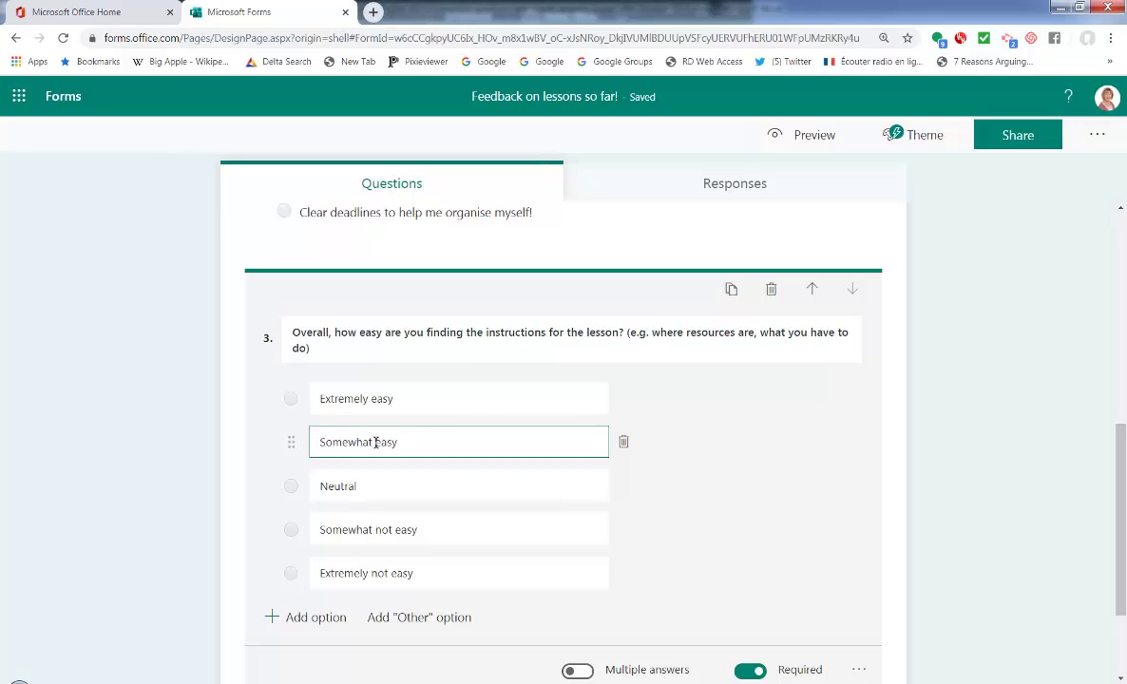
{"action": "key", "text": "BackSpace"}
{"action": "key", "text": "BackSpace"}
{"action": "key", "text": "BackSpace"}
{"action": "key", "text": "BackSpace"}
{"action": "key", "text": "BackSpace"}
{"action": "key", "text": "BackSpace"}
{"action": "key", "text": "BackSpace"}
{"action": "key", "text": "BackSpace"}
{"action": "key", "text": "BackSpace"}
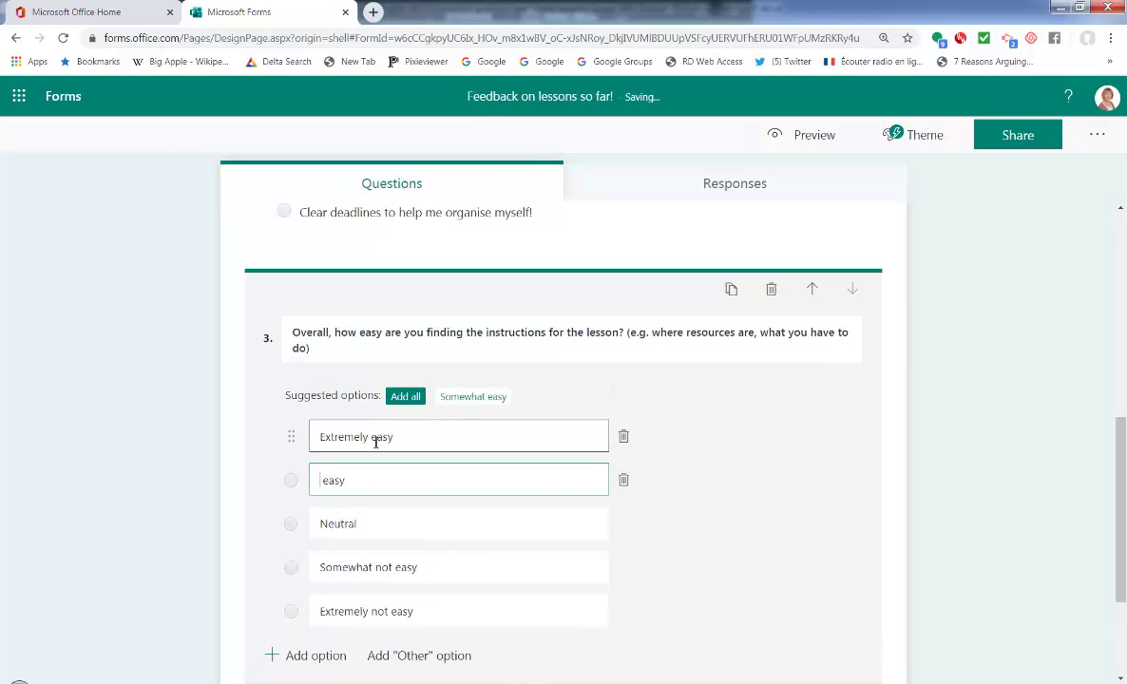
{"action": "type", "text": "Quite"}
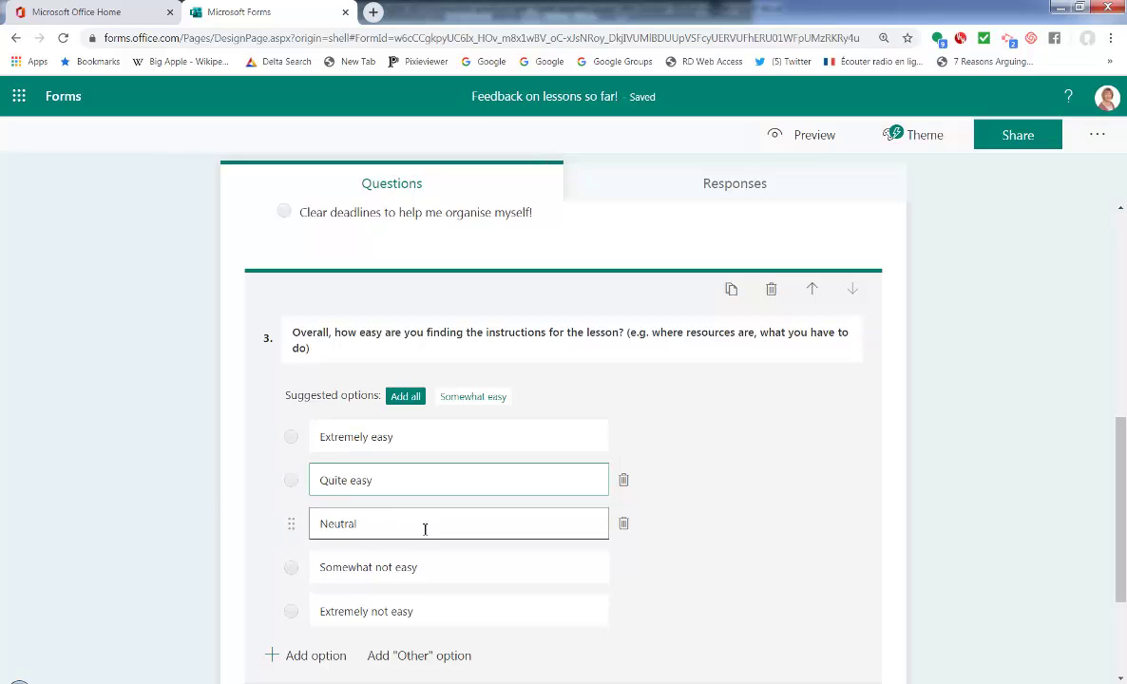
Step: Delete the "Neutral" option and reword "Somewhat not easy" as "Not very easy"
{"action": "left_click", "coordinate": [623, 526]}
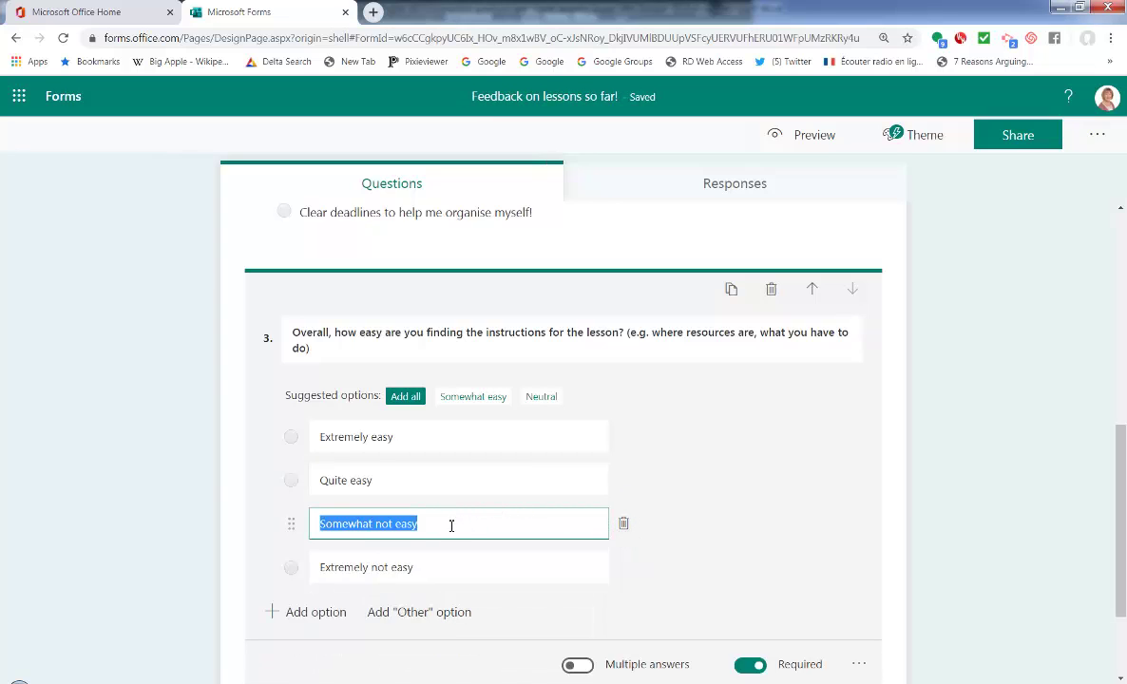
{"action": "left_click", "coordinate": [389, 524]}
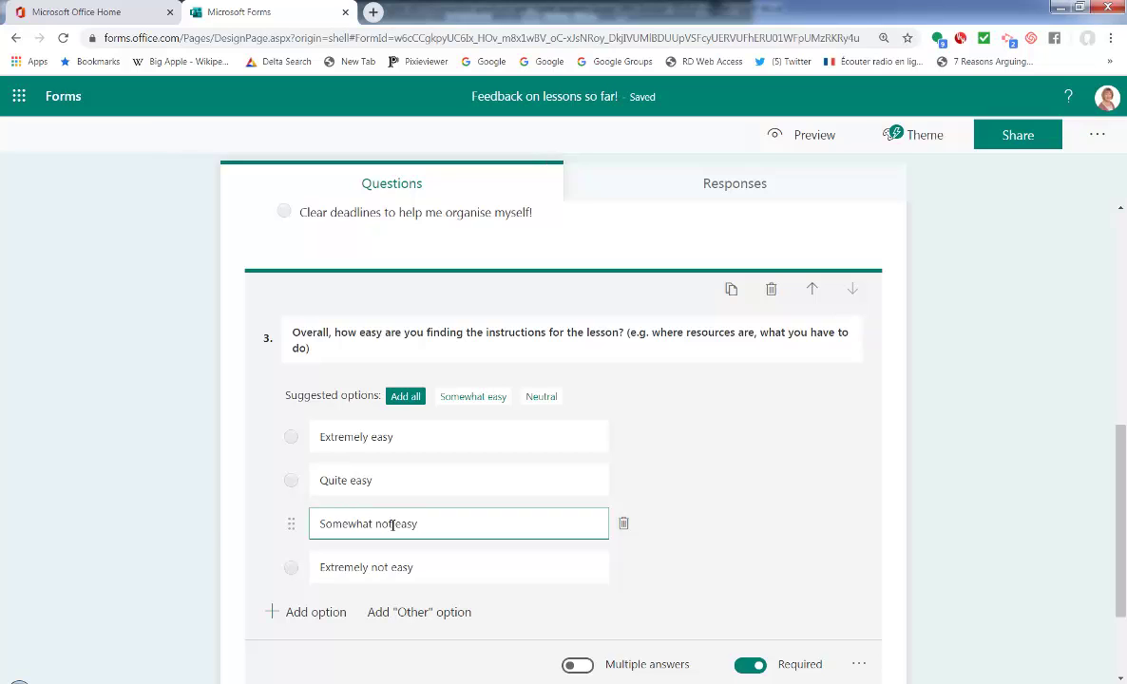
{"action": "key", "text": "BackSpace"}
{"action": "key", "text": "BackSpace"}
{"action": "key", "text": "BackSpace"}
{"action": "key", "text": "BackSpace"}
{"action": "key", "text": "BackSpace"}
{"action": "key", "text": "BackSpace"}
{"action": "key", "text": "BackSpace"}
{"action": "key", "text": "BackSpace"}
{"action": "key", "text": "BackSpace"}
{"action": "key", "text": "BackSpace"}
{"action": "key", "text": "BackSpace"}
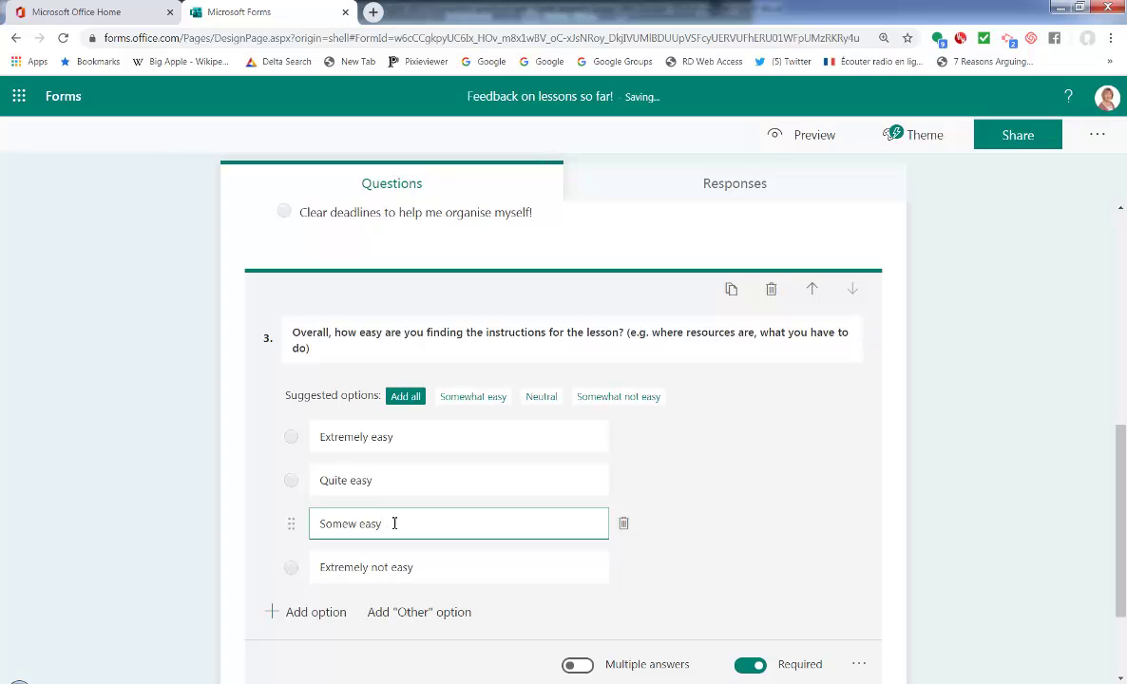
{"action": "key", "text": "BackSpace"}
{"action": "type", "text": "Not very"}
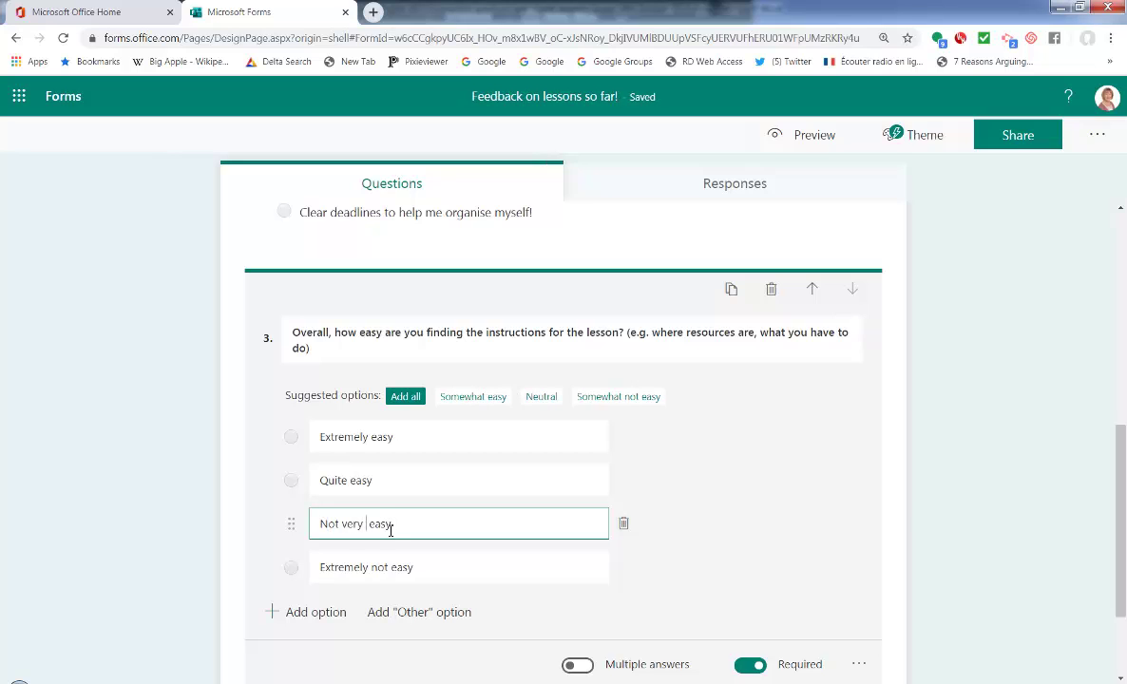
Step: Replace the "Extremely not easy" option with "Hard" and finish editing the instructions question
{"action": "left_click", "coordinate": [415, 567]}
{"action": "triple_click", "coordinate": [416, 568]}
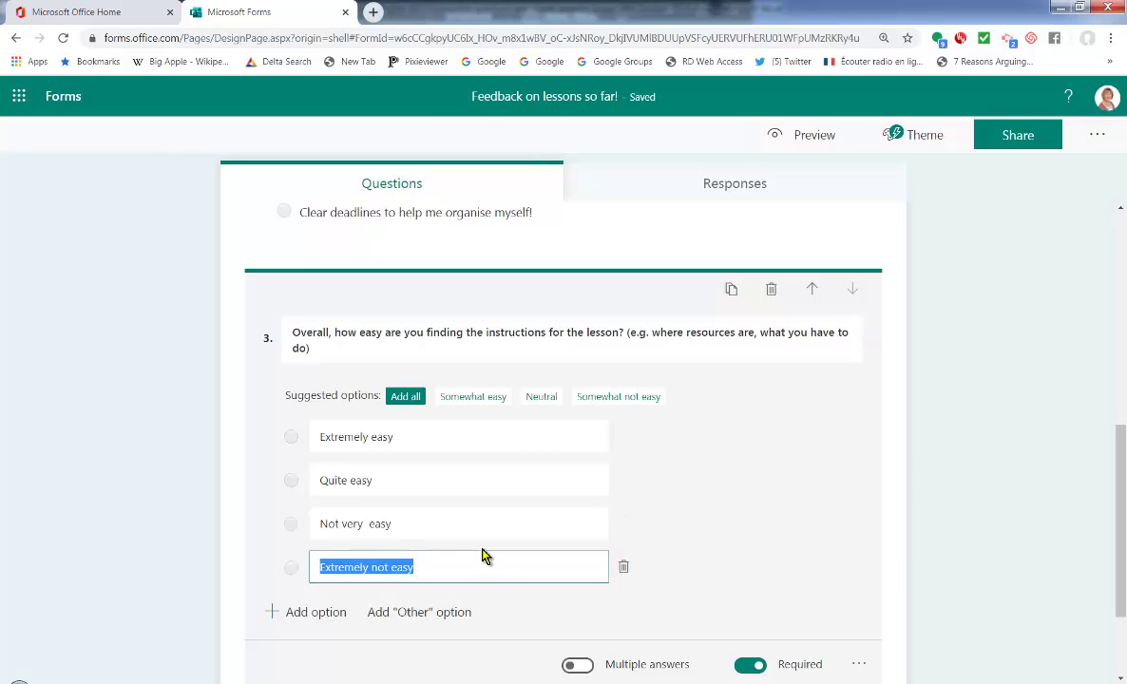
{"action": "type", "text": "Hard"}
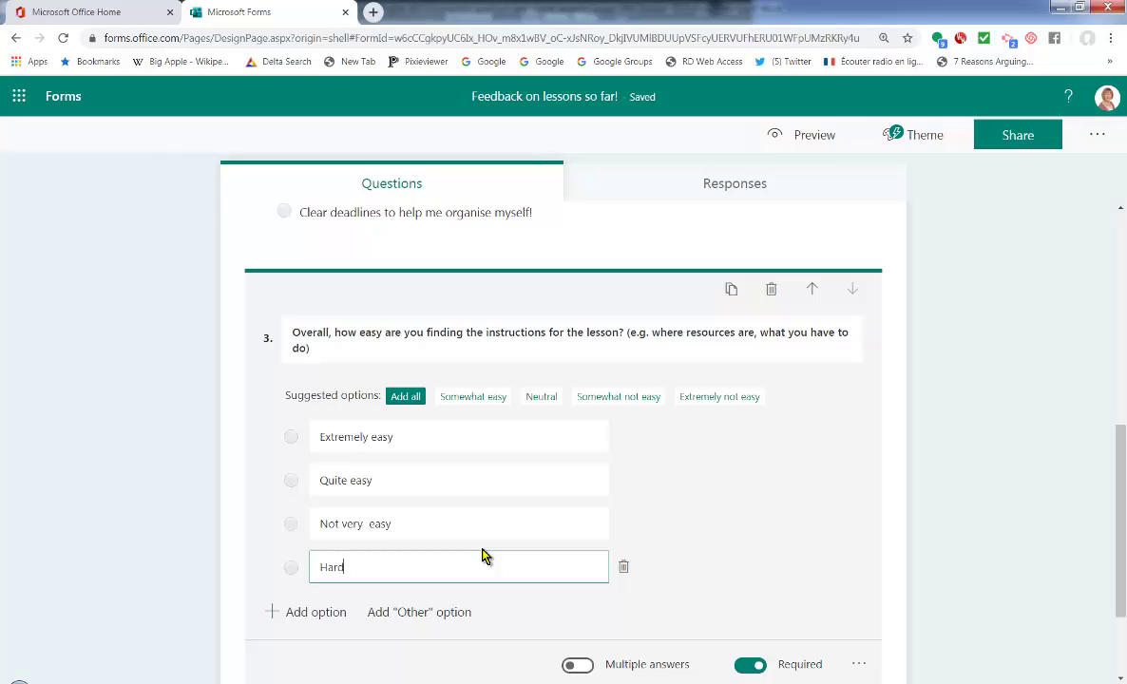
{"action": "left_click", "coordinate": [998, 427]}
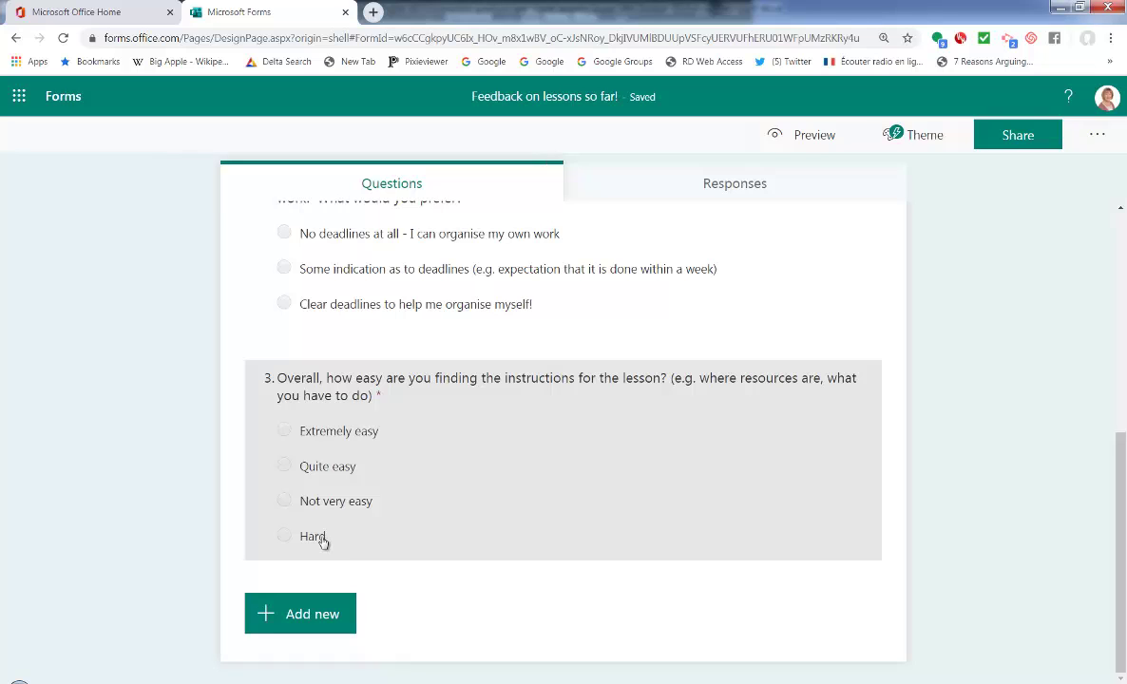
Step: Add a Text question beginning "If you answered 'not very easy' or 'hard' in question 3, please" and ask what would improve the situation
{"action": "left_click", "coordinate": [320, 620]}
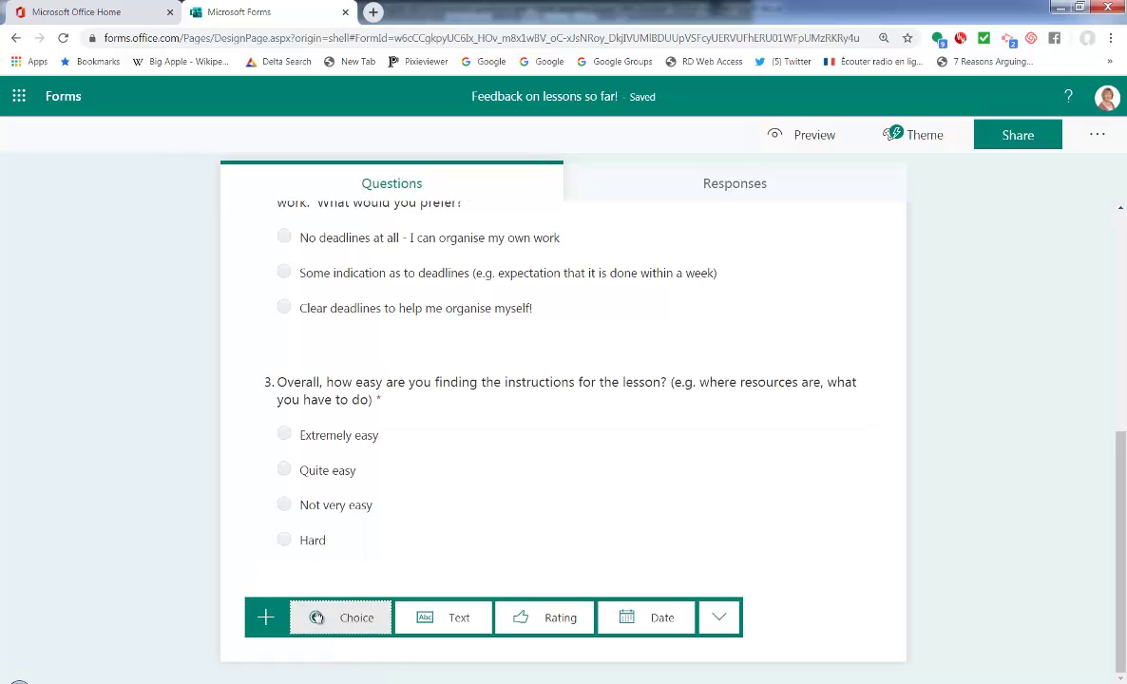
{"action": "left_click", "coordinate": [459, 625]}
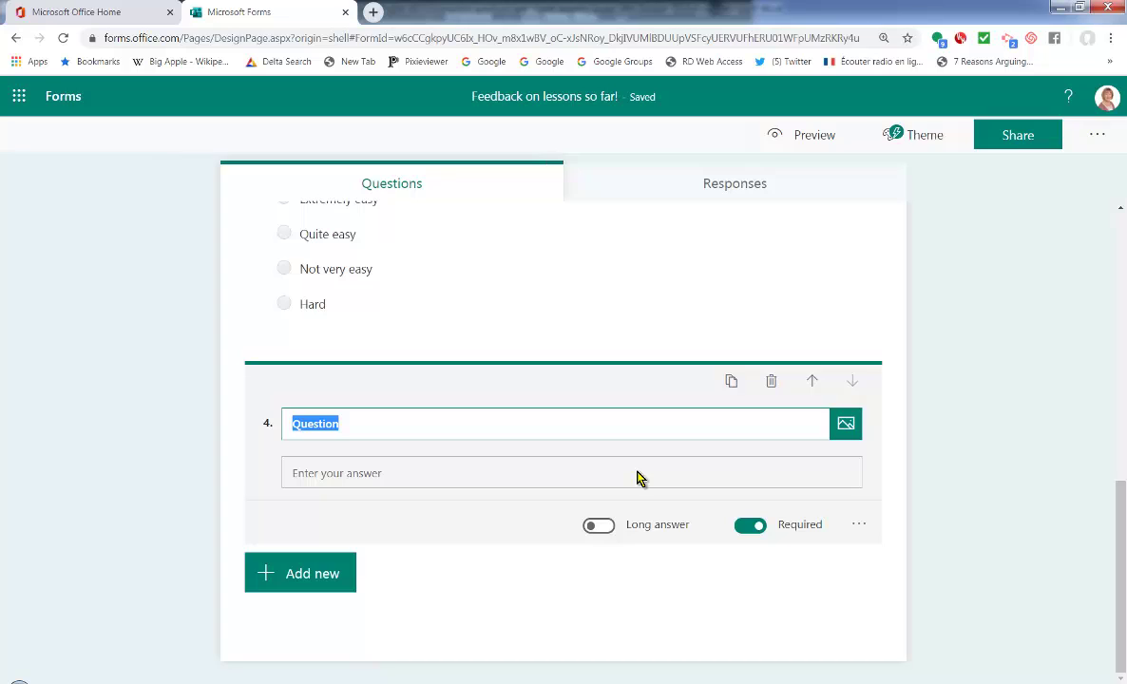
{"action": "type", "text": "If you "}
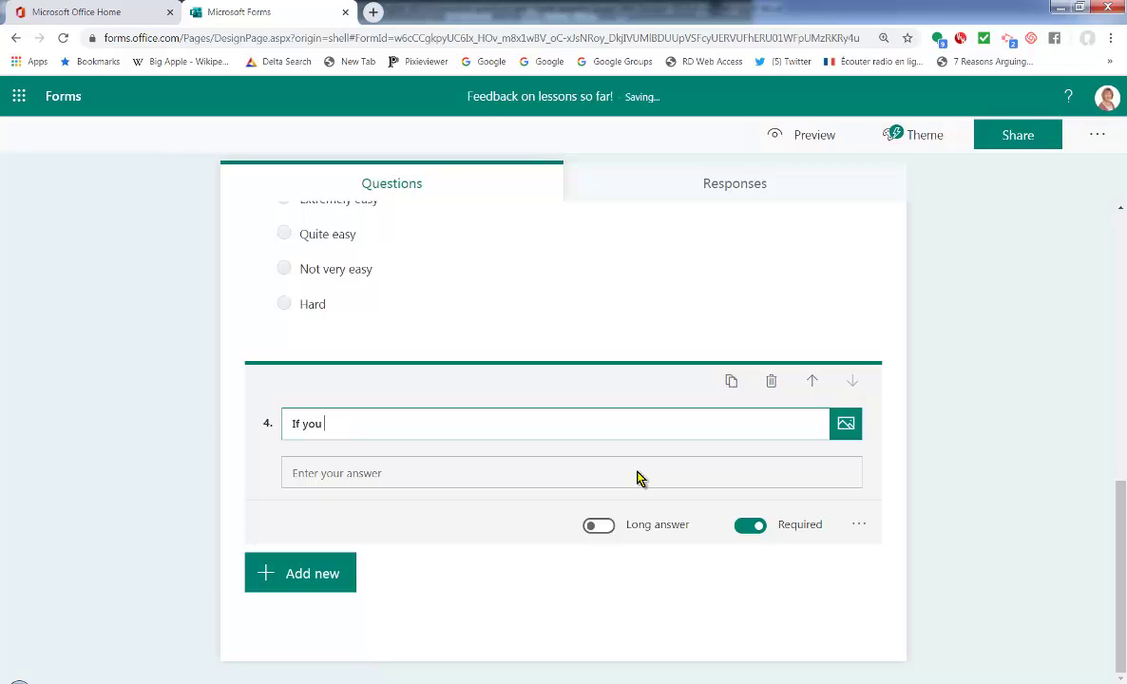
{"action": "type", "text": "foind"}
{"action": "key", "text": "BackSpace"}
{"action": "key", "text": "BackSpace"}
{"action": "key", "text": "BackSpace"}
{"action": "key", "text": "BackSpace"}
{"action": "key", "text": "BackSpace"}
{"action": "type", "text": "answered 'not very easy' or"}
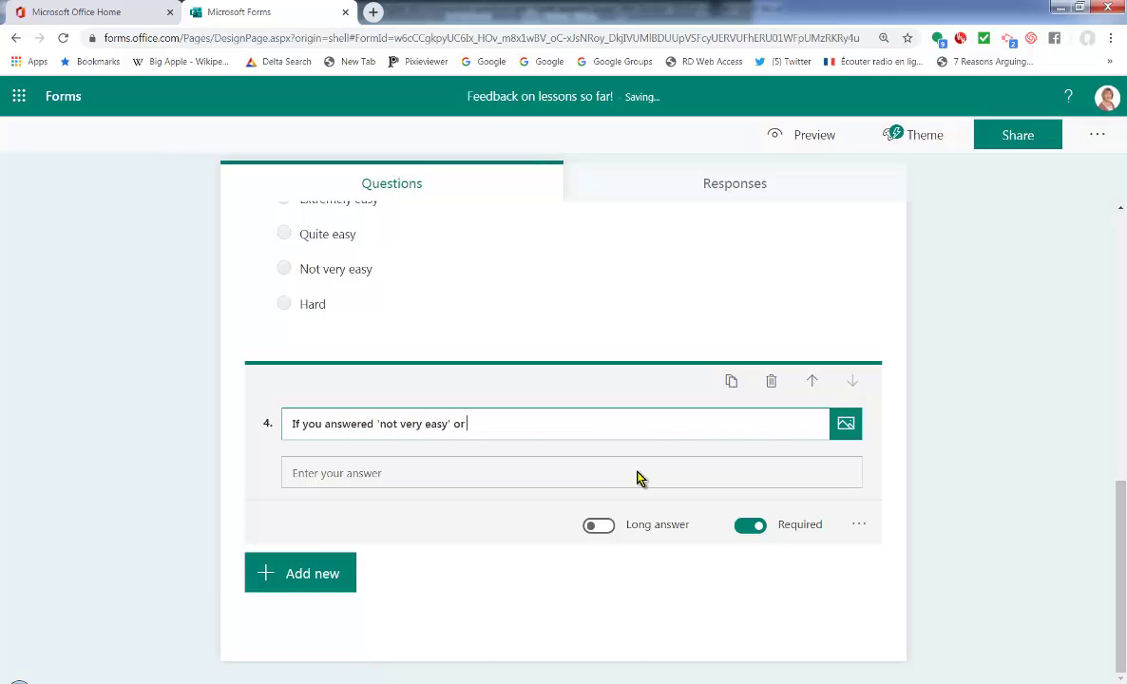
{"action": "type", "text": " 'hard' in queston"}
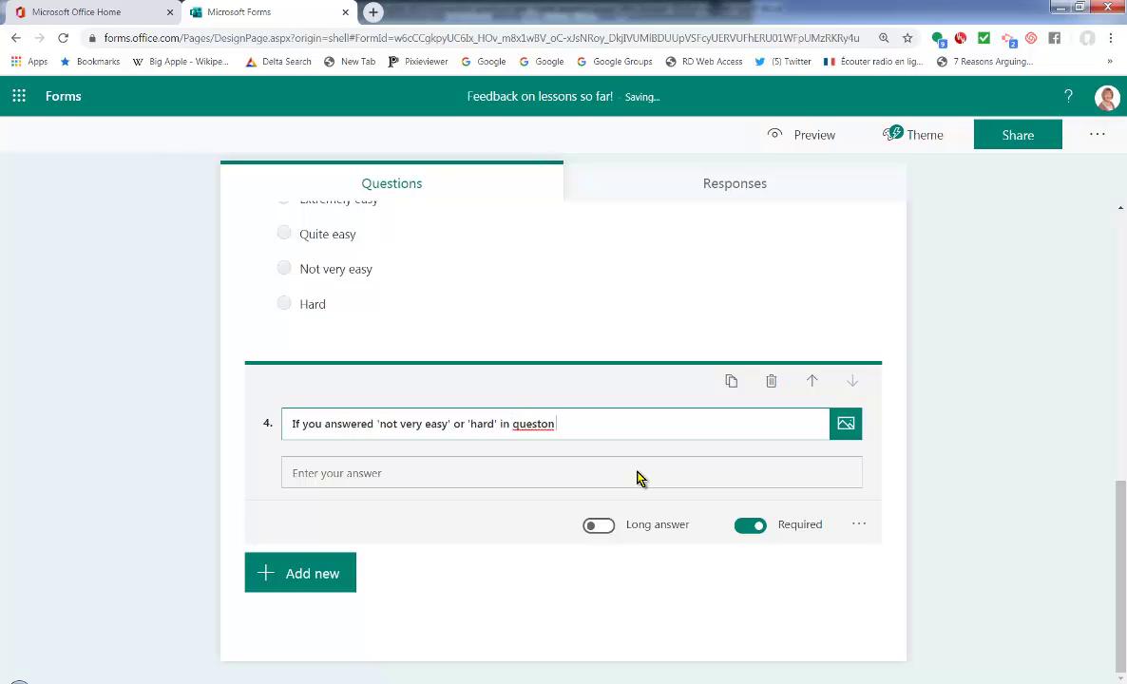
{"action": "key", "text": "BackSpace"}
{"action": "key", "text": "BackSpace"}
{"action": "type", "text": "ion 3, pleaa"}
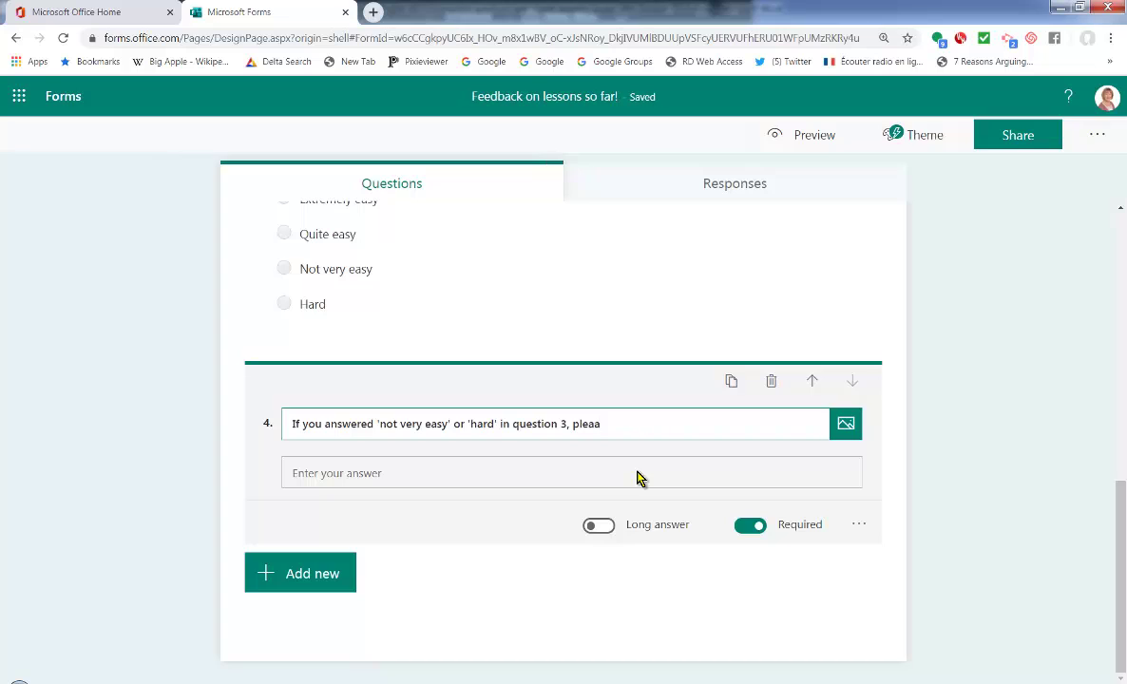
{"action": "key", "text": "BackSpace"}
{"action": "type", "text": "se coudl yuo"}
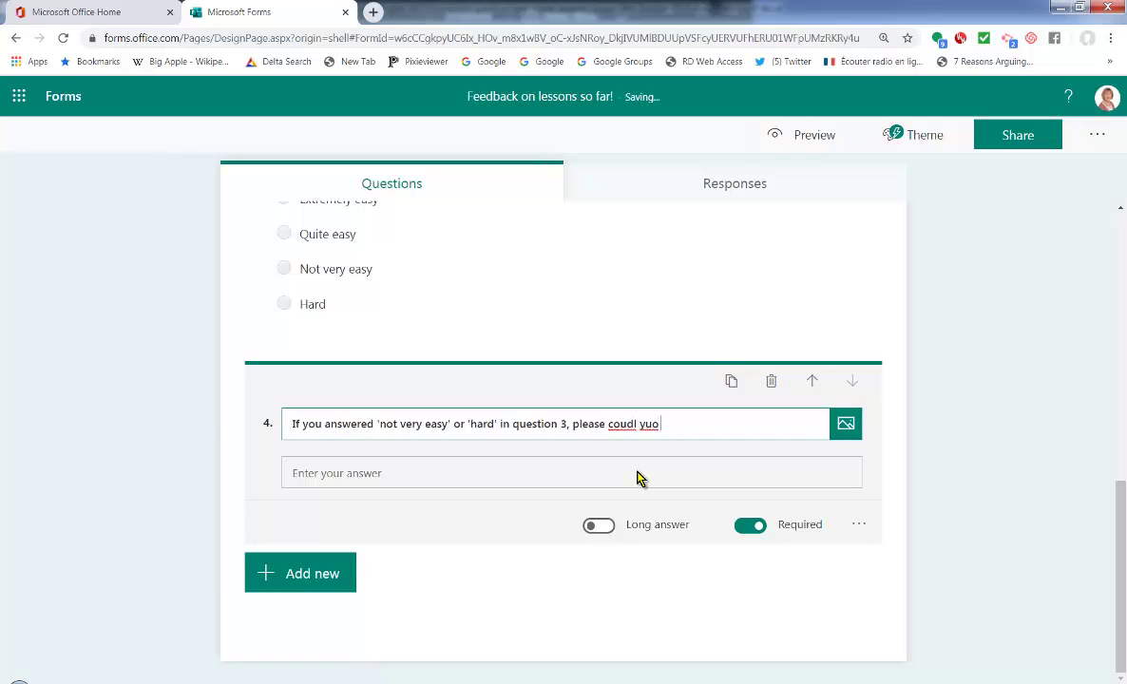
{"action": "type", "text": " say what woudl imporve th"}
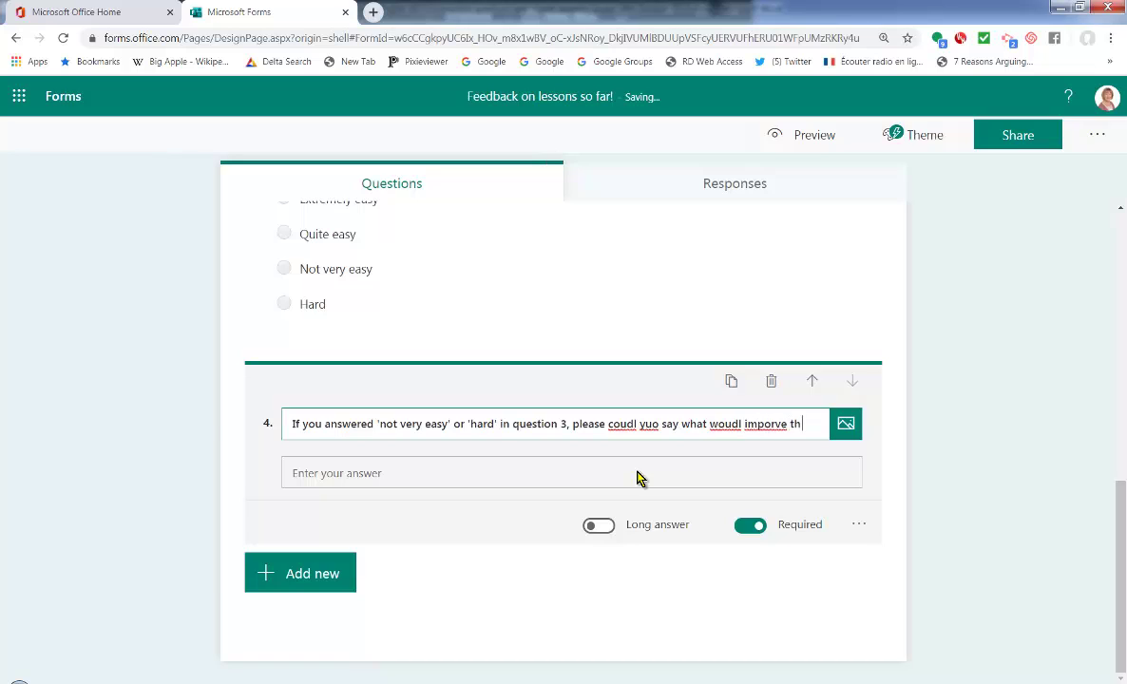
{"action": "type", "text": " esituatio"}
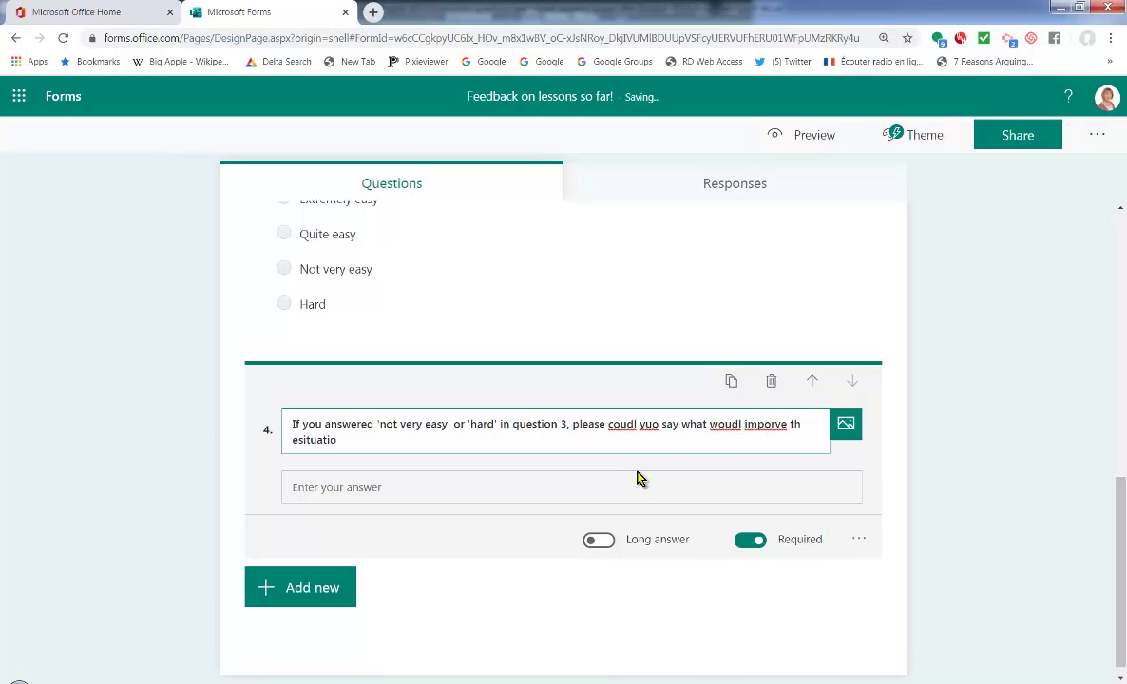
Step: Reword the end of question 4 as "please could you write what I could do to improve the situation for you?"
{"action": "key", "text": "BackSpace"}
{"action": "key", "text": "BackSpace"}
{"action": "key", "text": "BackSpace"}
{"action": "key", "text": "BackSpace"}
{"action": "key", "text": "BackSpace"}
{"action": "key", "text": "BackSpace"}
{"action": "key", "text": "BackSpace"}
{"action": "key", "text": "BackSpace"}
{"action": "key", "text": "BackSpace"}
{"action": "key", "text": "BackSpace"}
{"action": "key", "text": "BackSpace"}
{"action": "key", "text": "BackSpace"}
{"action": "key", "text": "BackSpace"}
{"action": "key", "text": "BackSpace"}
{"action": "key", "text": "BackSpace"}
{"action": "key", "text": "BackSpace"}
{"action": "key", "text": "BackSpace"}
{"action": "key", "text": "BackSpace"}
{"action": "key", "text": "BackSpace"}
{"action": "key", "text": "BackSpace"}
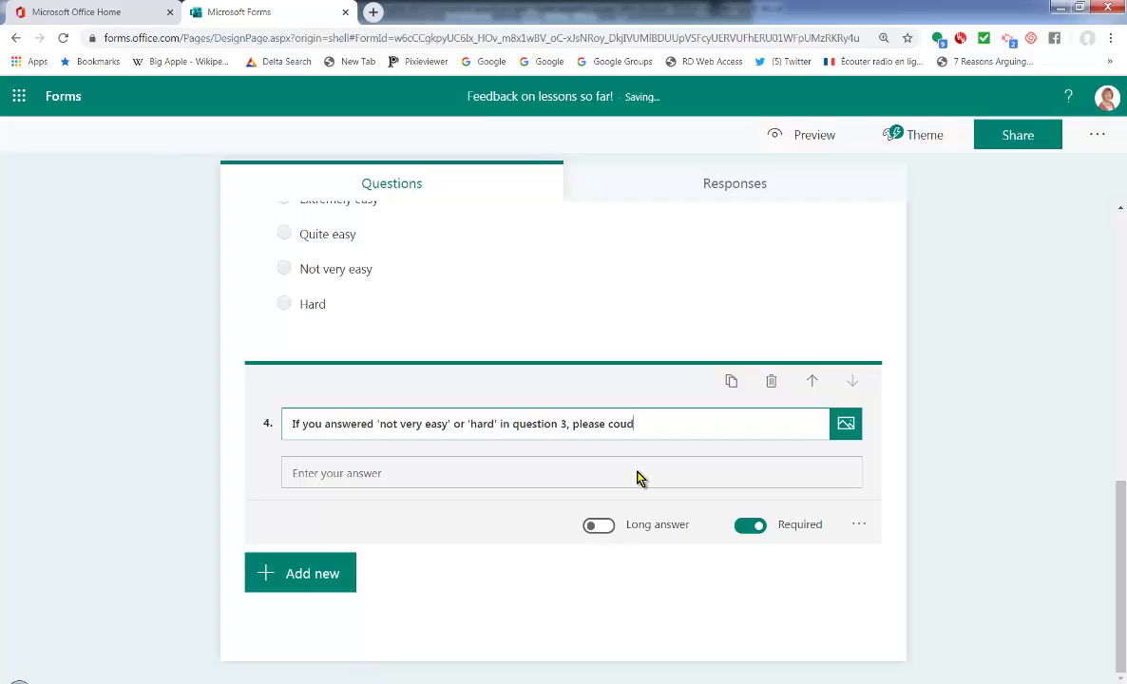
{"action": "type", "text": "ld you write what I coudl"}
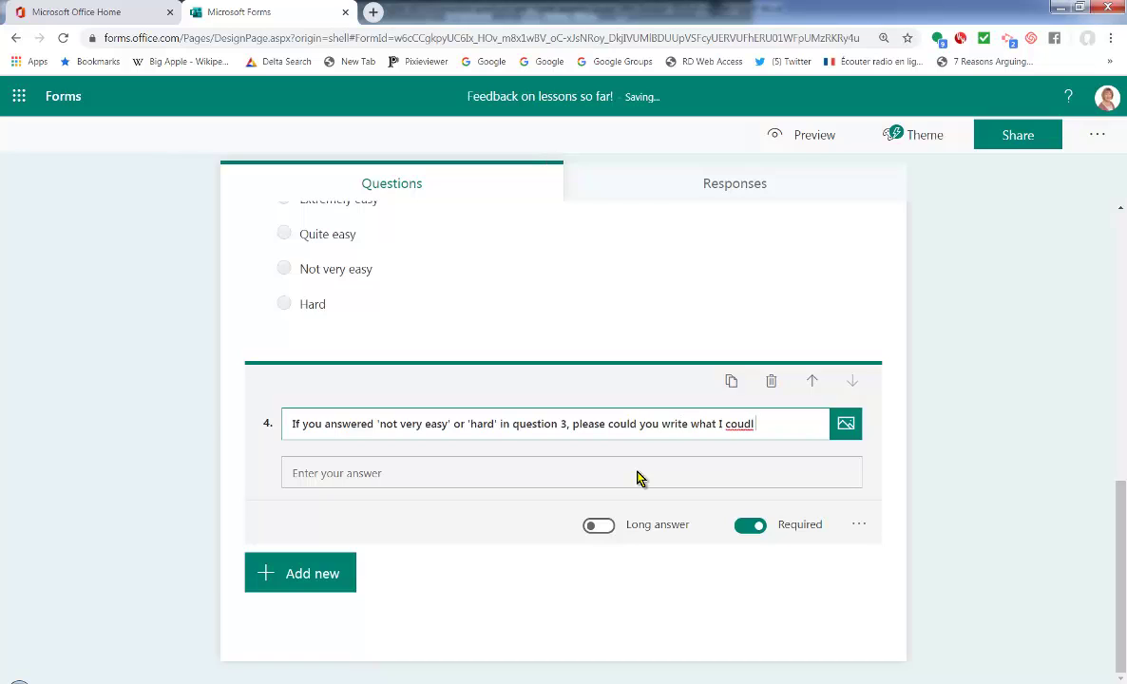
{"action": "type", "text": " do to im"}
{"action": "type", "text": "porveth"}
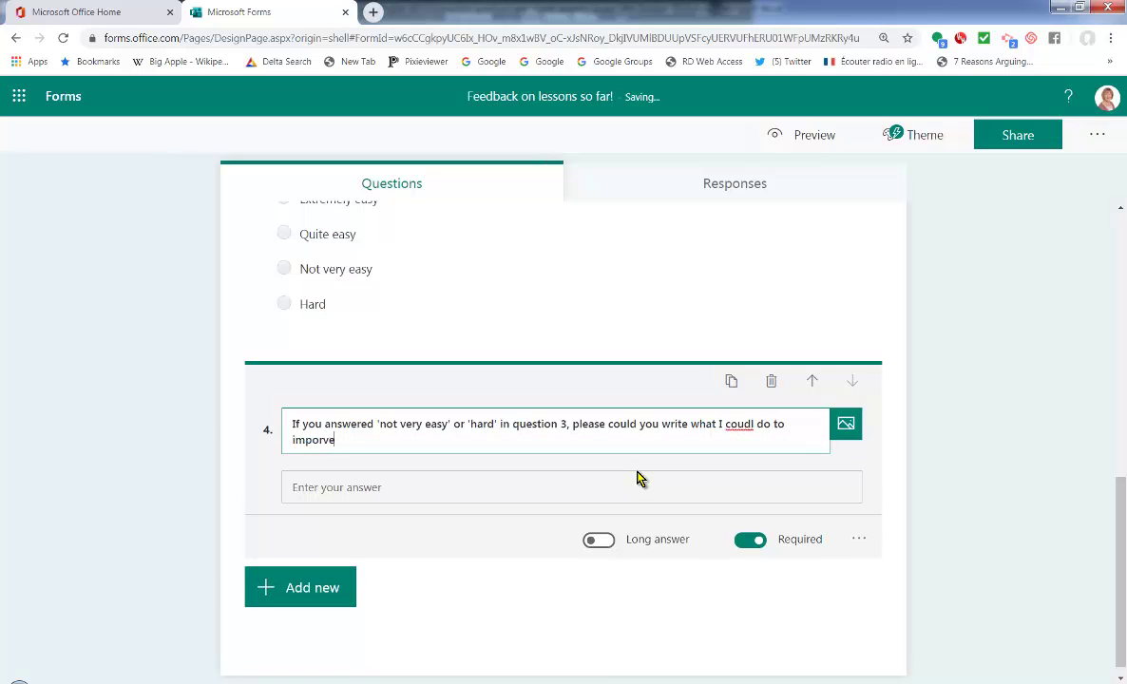
{"action": "key", "text": "BackSpace"}
{"action": "key", "text": "BackSpace"}
{"action": "key", "text": "BackSpace"}
{"action": "type", "text": "ro"}
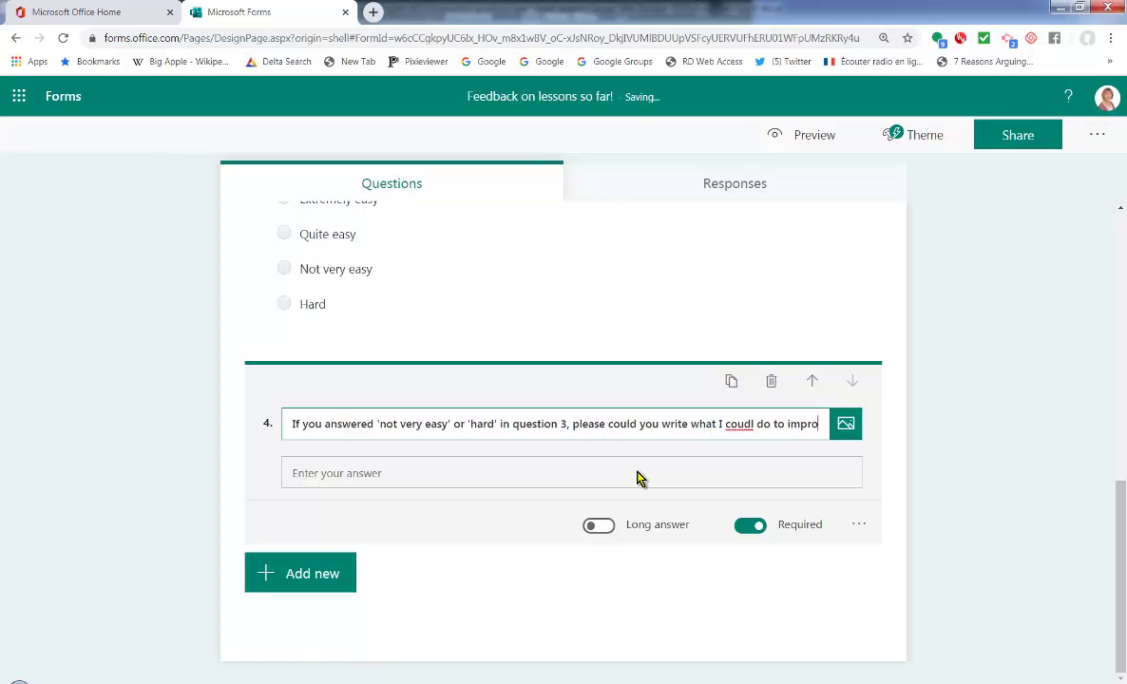
{"action": "type", "text": "v eth esituation for you"}
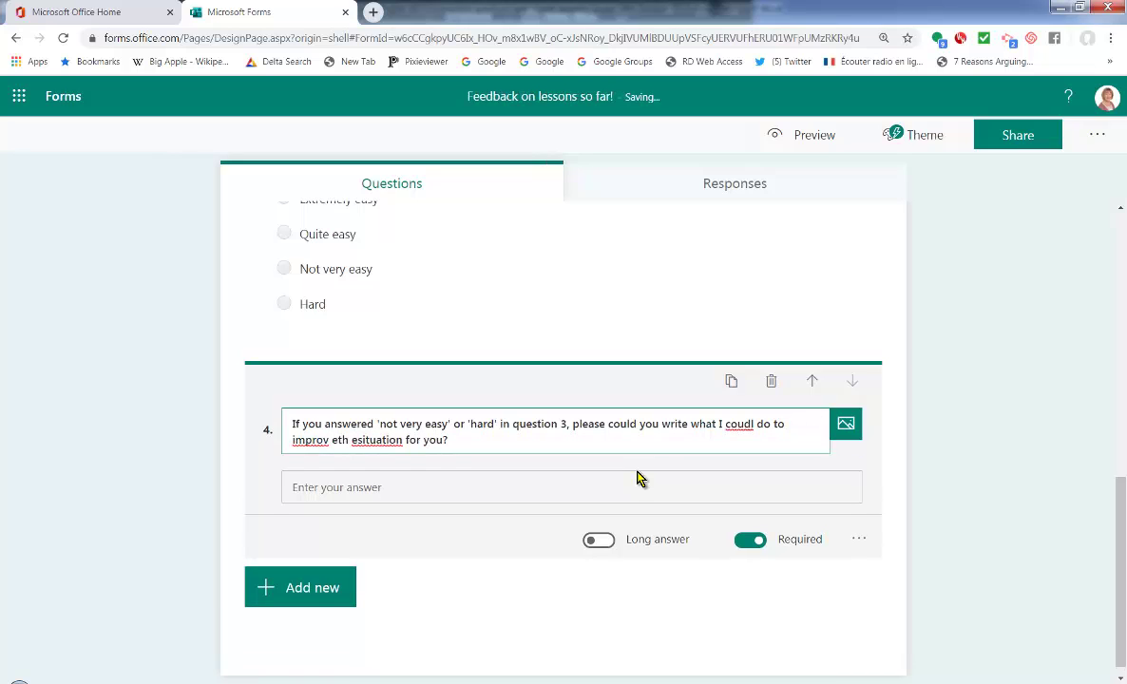
{"action": "type", "text": "?"}
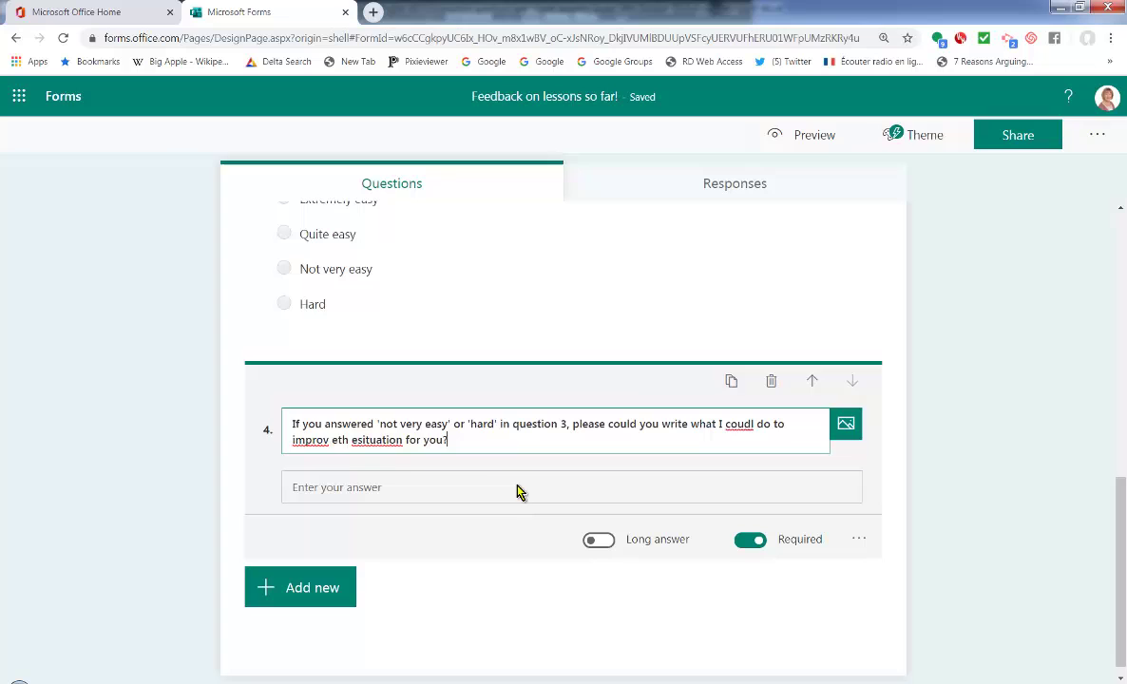
Step: Correct the misspelled words in question 4 so its ending reads "could do to improve the situation for you?"
{"action": "left_click", "coordinate": [333, 440]}
{"action": "key", "text": "BackSpace"}
{"action": "key", "text": "Right"}
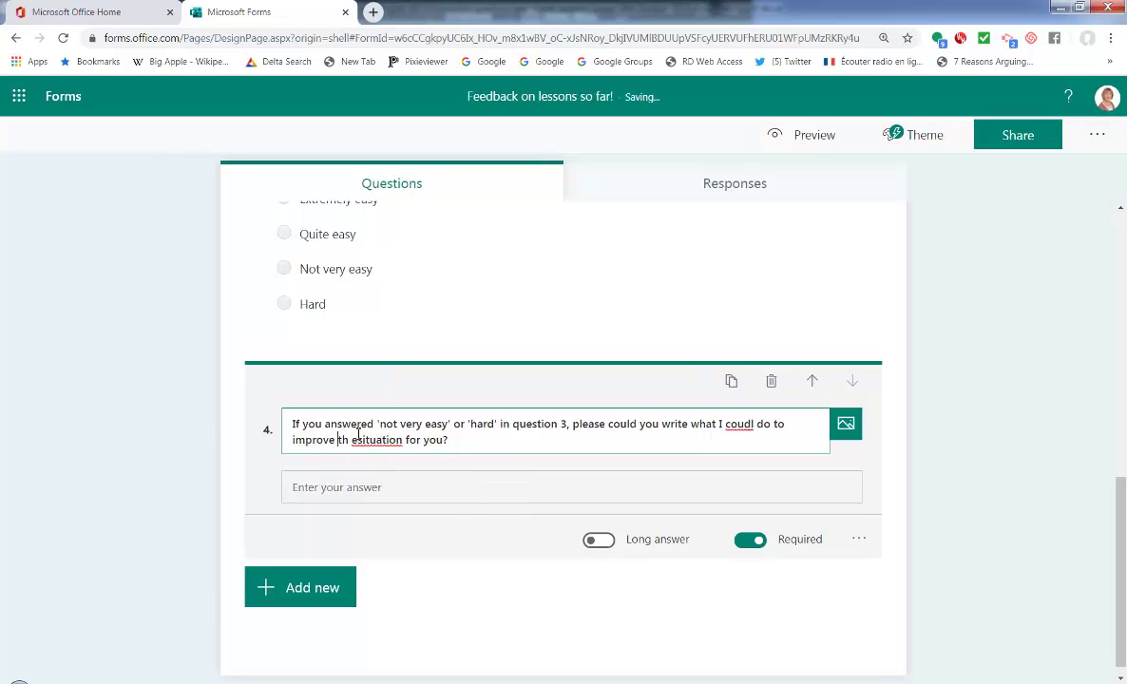
{"action": "key", "text": "BackSpace"}
{"action": "key", "text": "Right"}
{"action": "left_click_drag", "start_coordinate": [743, 423], "coordinate": [756, 424]}
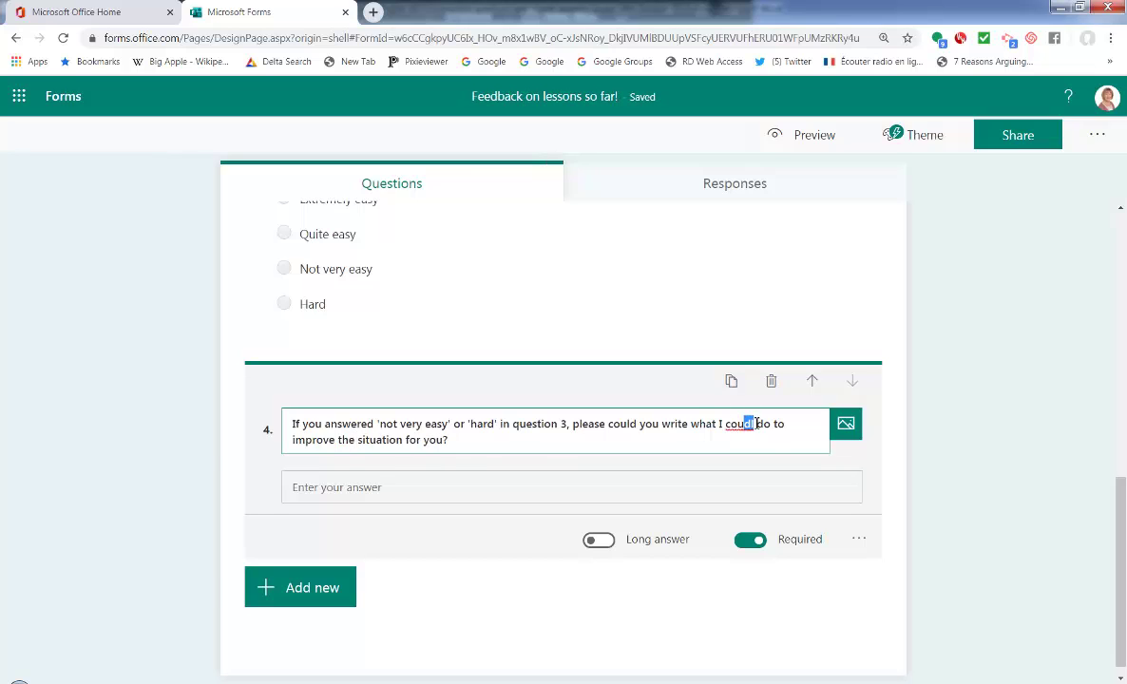
{"action": "type", "text": "ld"}
Step: Replace "I" with "the teacher" in question 4 and make the question optional
{"action": "left_click_drag", "start_coordinate": [717, 425], "coordinate": [726, 425]}
{"action": "type", "text": "the teache"}
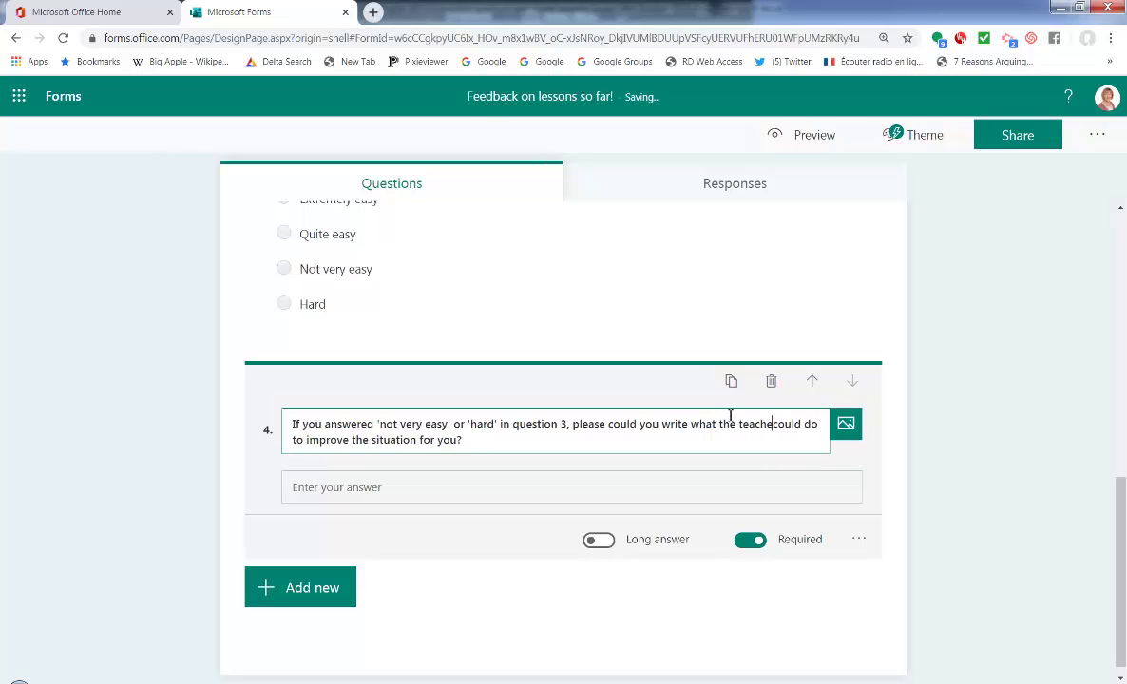
{"action": "type", "text": "r"}
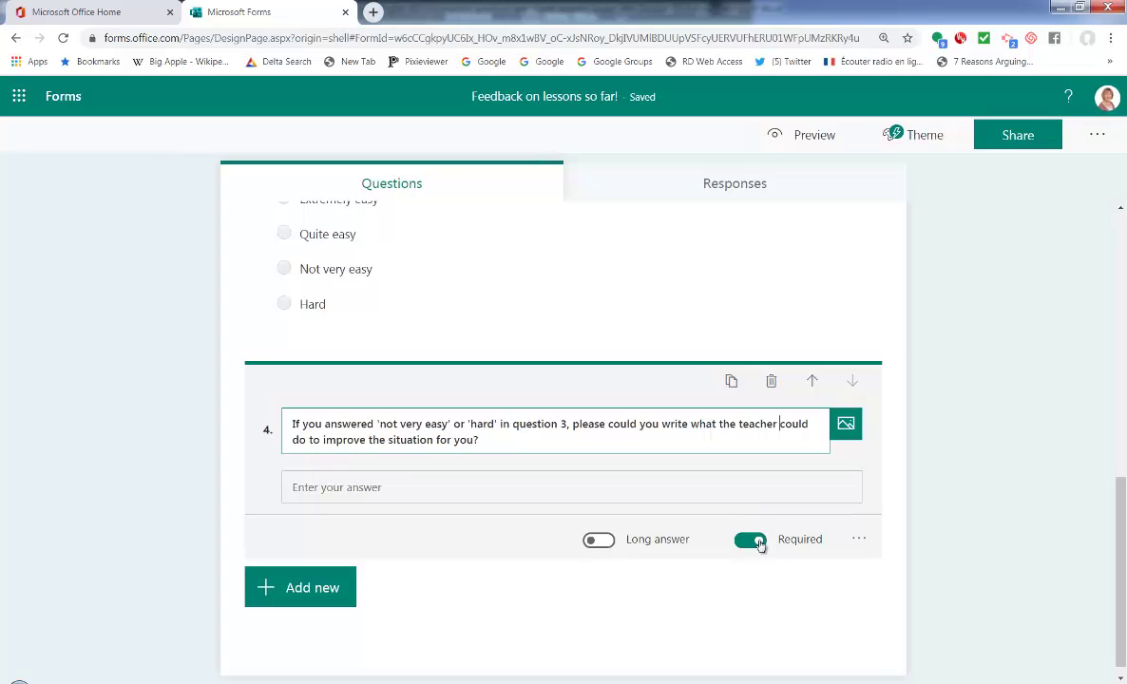
{"action": "left_click", "coordinate": [751, 540]}
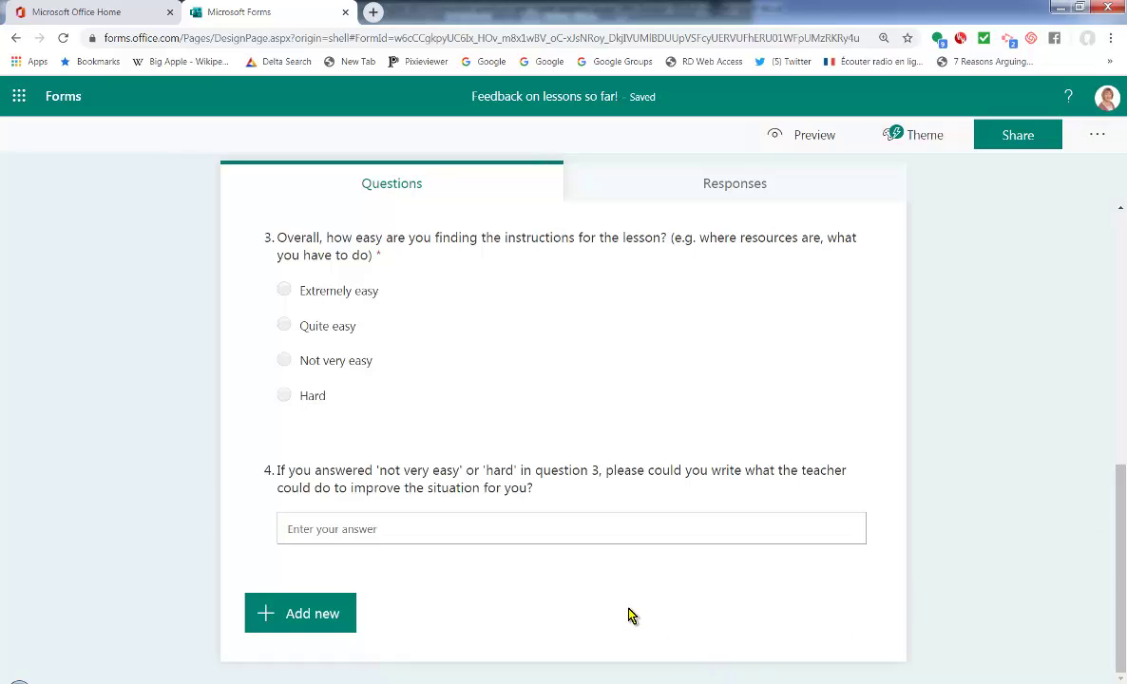
Step: Add a Ranking question reading "Which form of instruction do you prefer?" with options for PowerPoint links, a video and a SharePoint folder
{"action": "left_click", "coordinate": [326, 613]}
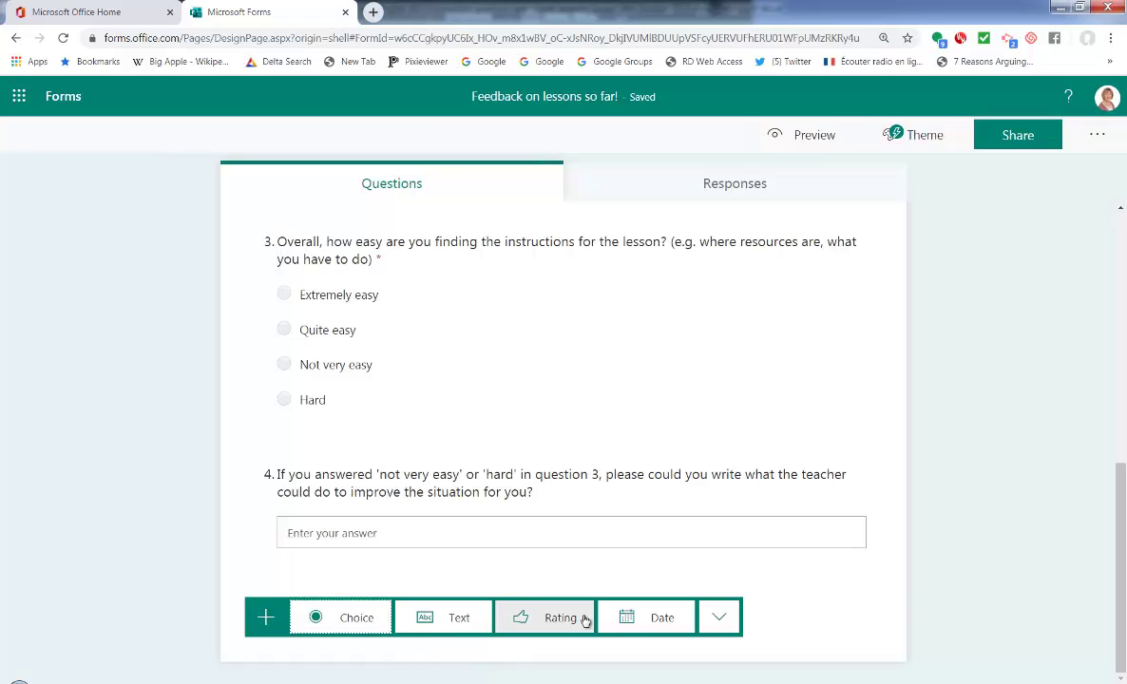
{"action": "left_click", "coordinate": [721, 620]}
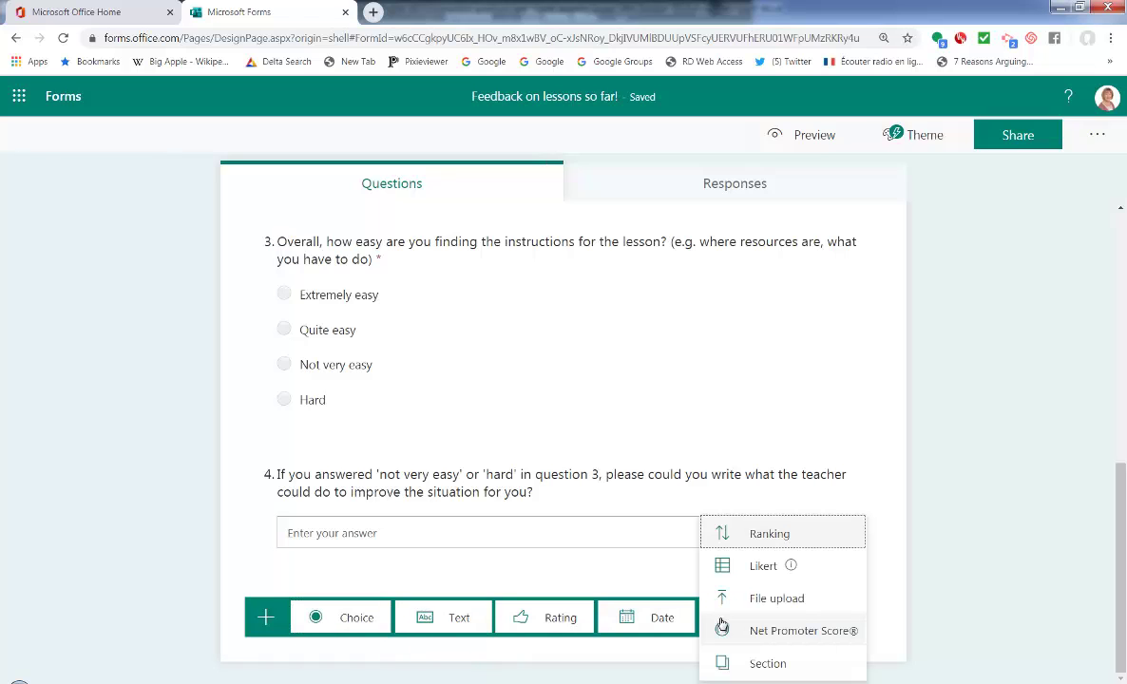
{"action": "left_click", "coordinate": [772, 536]}
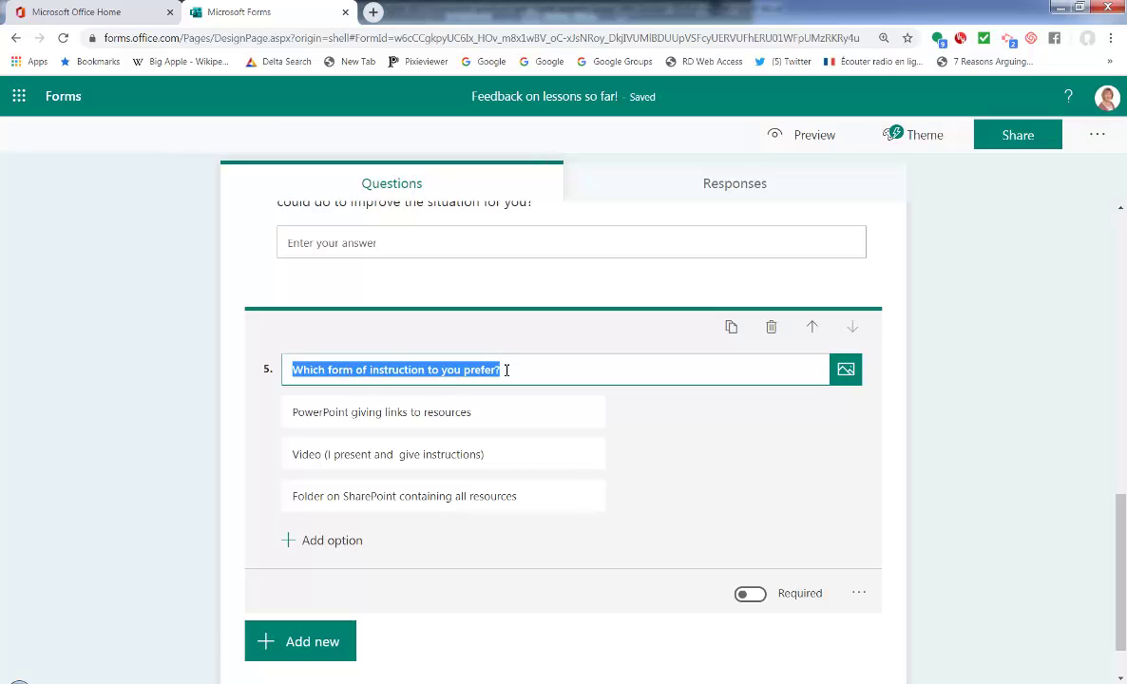
{"action": "left_click", "coordinate": [432, 370]}
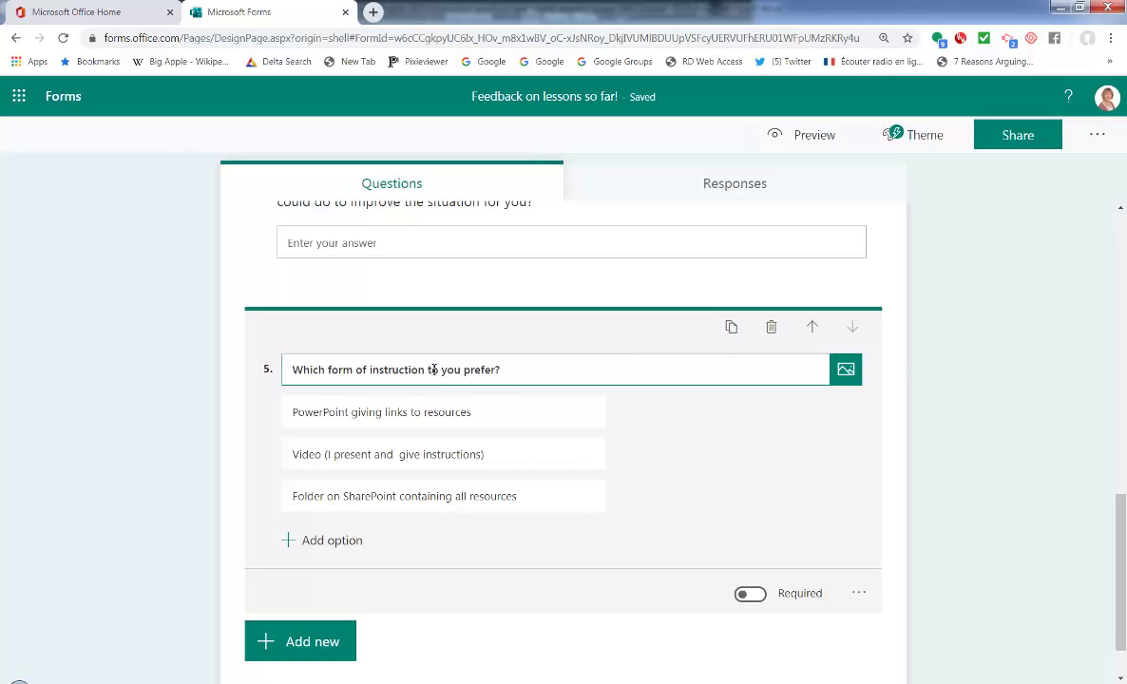
{"action": "key", "text": "BackSpace"}
{"action": "type", "text": "d"}
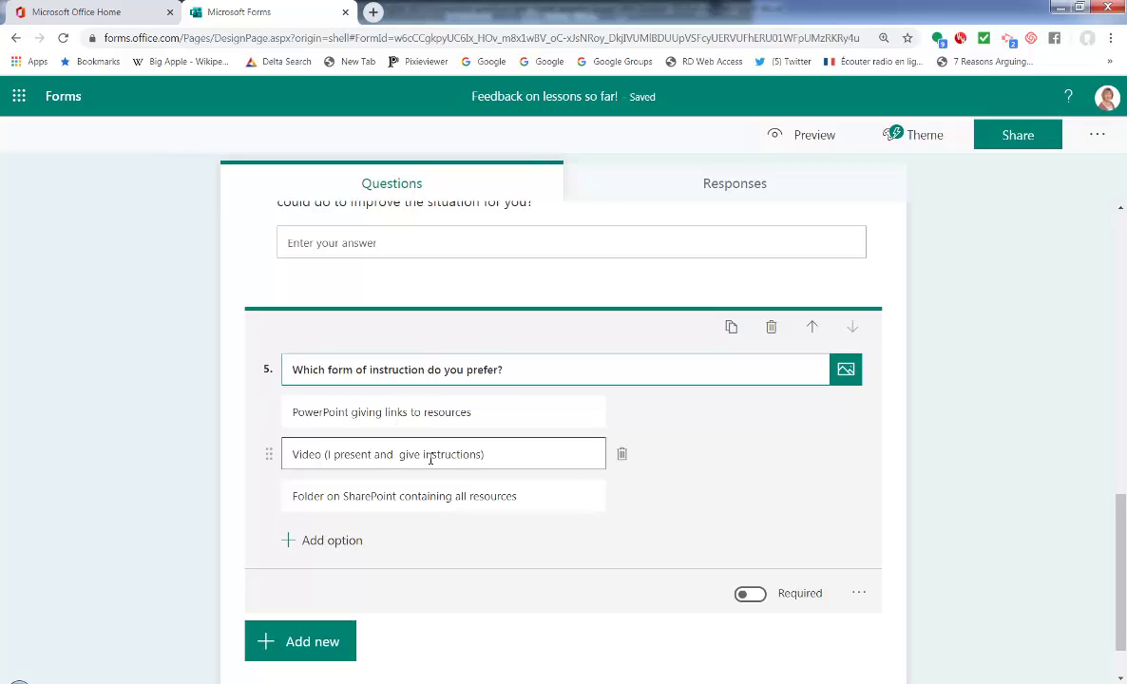
Step: Reword the video option of question 5 as "Video (teacher presents and gives instructions)"
{"action": "left_click", "coordinate": [337, 455]}
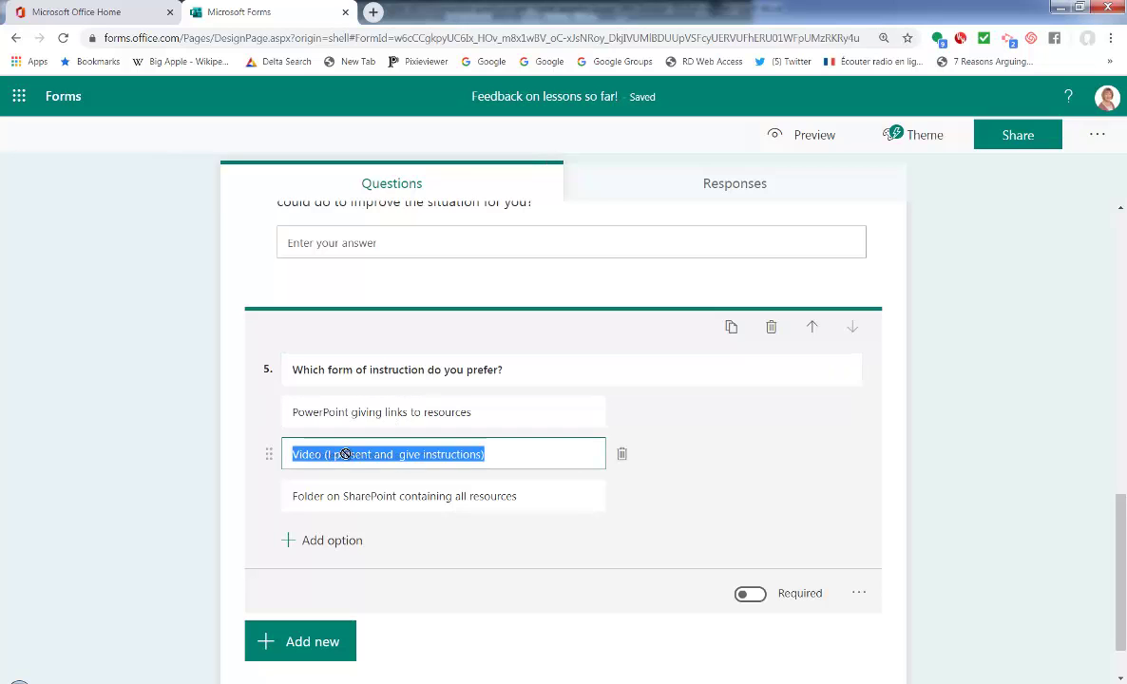
{"action": "left_click", "coordinate": [349, 454]}
{"action": "left_click_drag", "start_coordinate": [373, 454], "coordinate": [329, 454]}
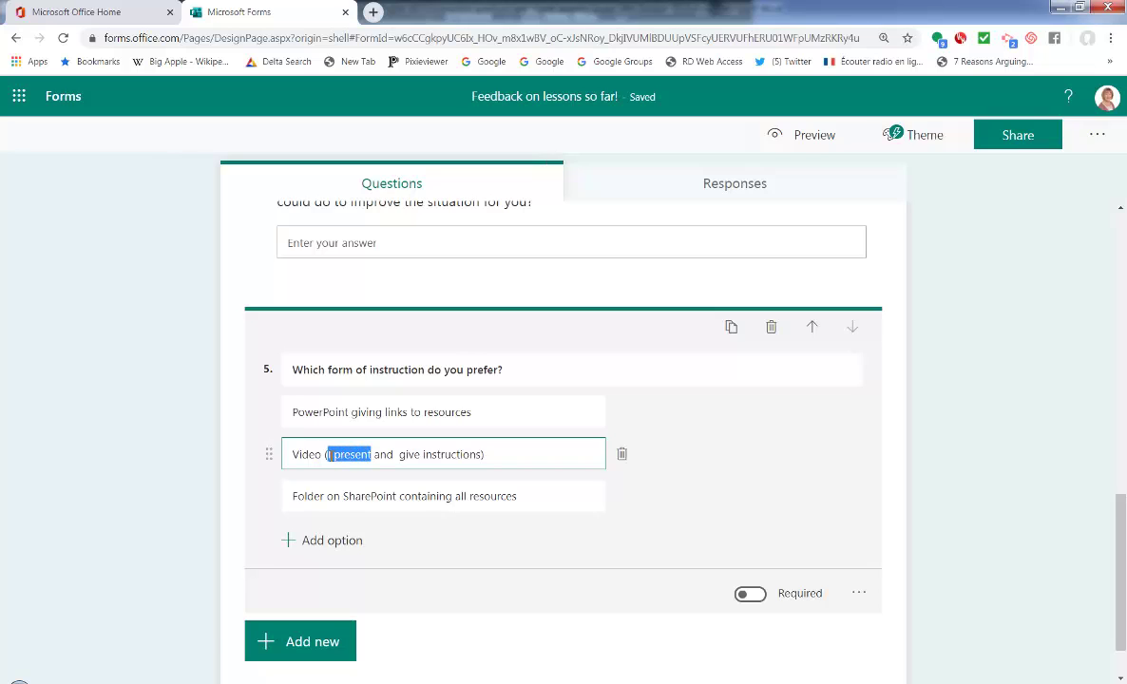
{"action": "type", "text": "teacher"}
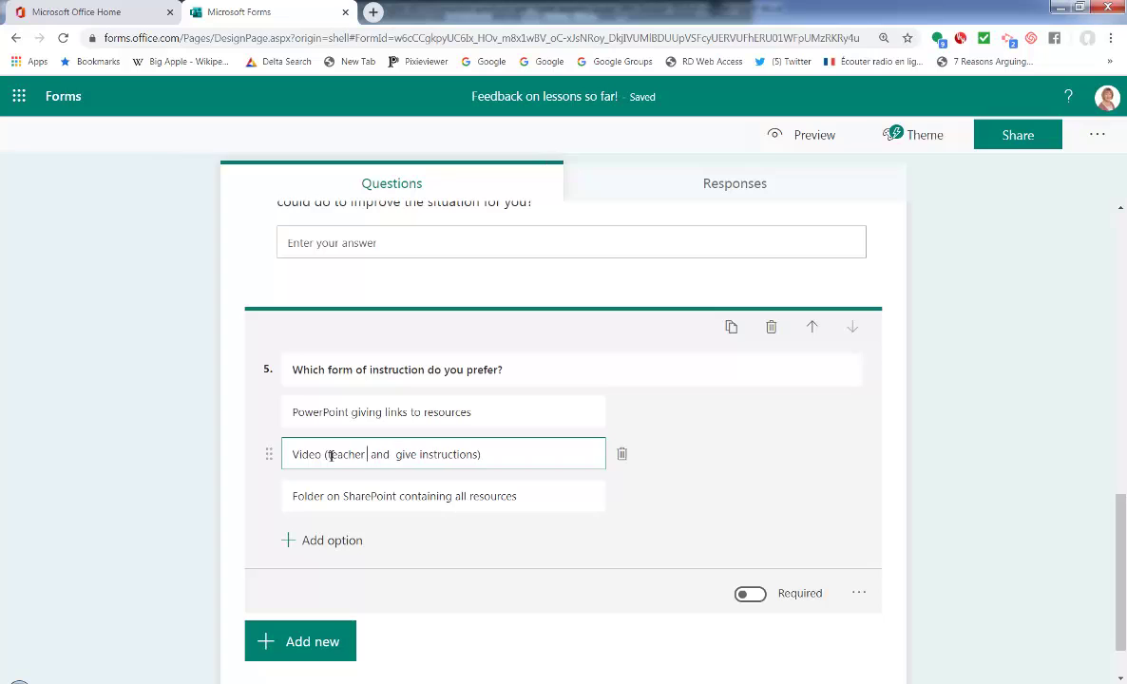
{"action": "type", "text": " presents"}
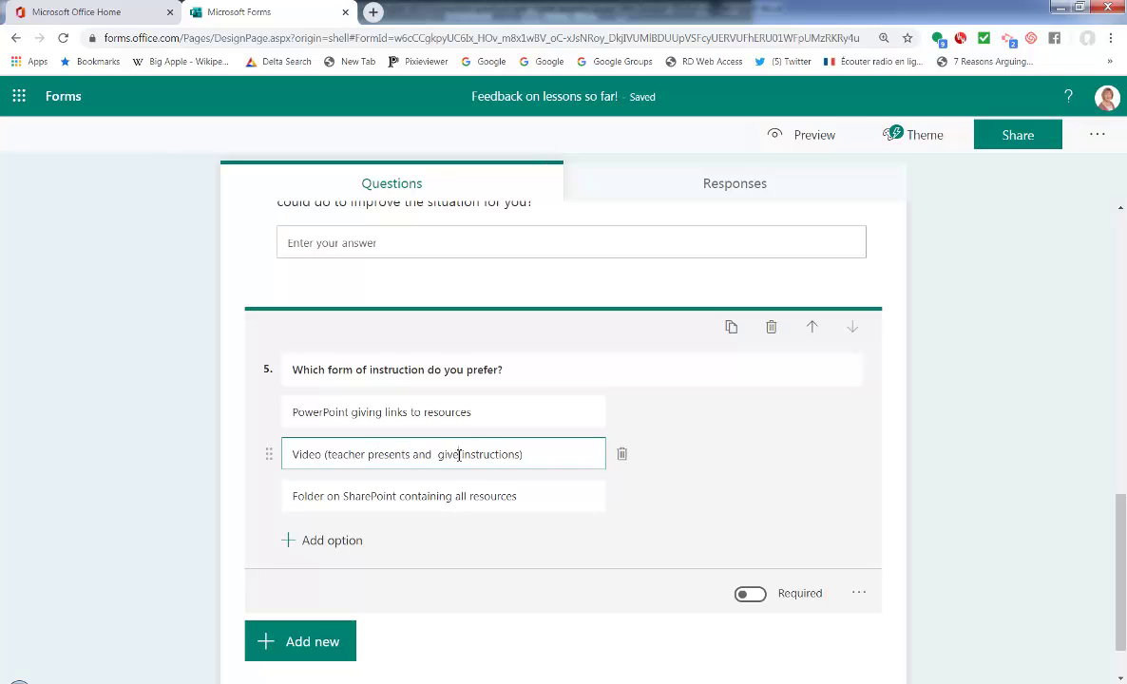
{"action": "left_click", "coordinate": [459, 456]}
{"action": "type", "text": "s"}
{"action": "left_click", "coordinate": [347, 501]}
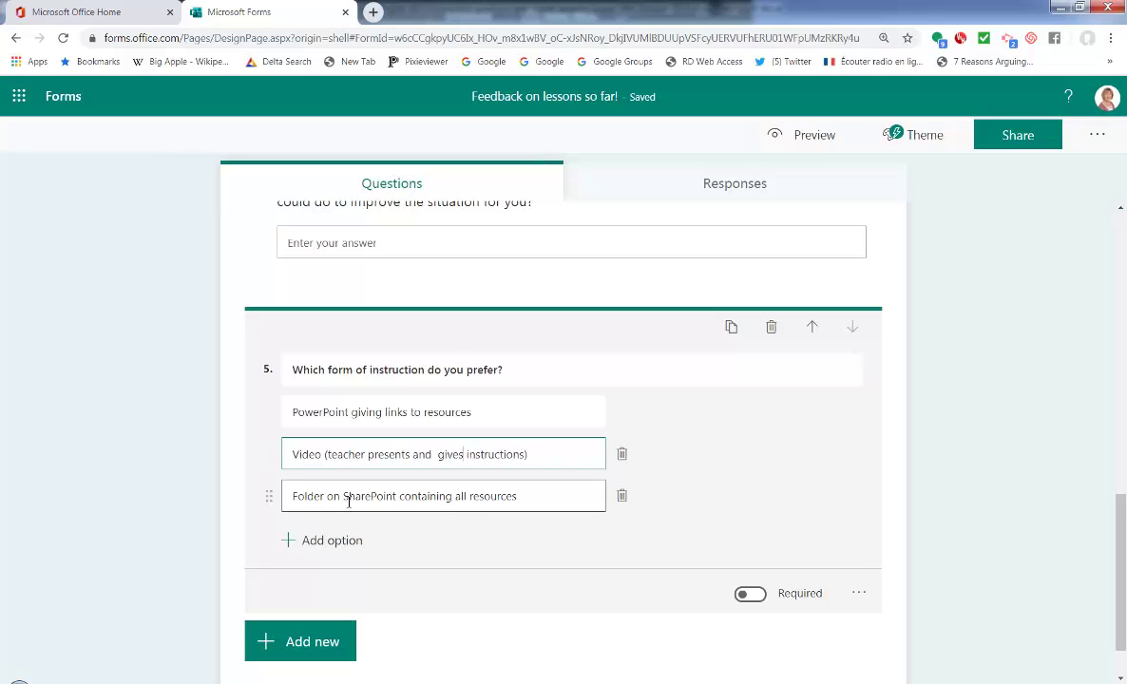
Step: Add the option "Class Notebook" to question 5 and move the SharePoint folder and Class Notebook options above the video option
{"action": "left_click", "coordinate": [346, 540]}
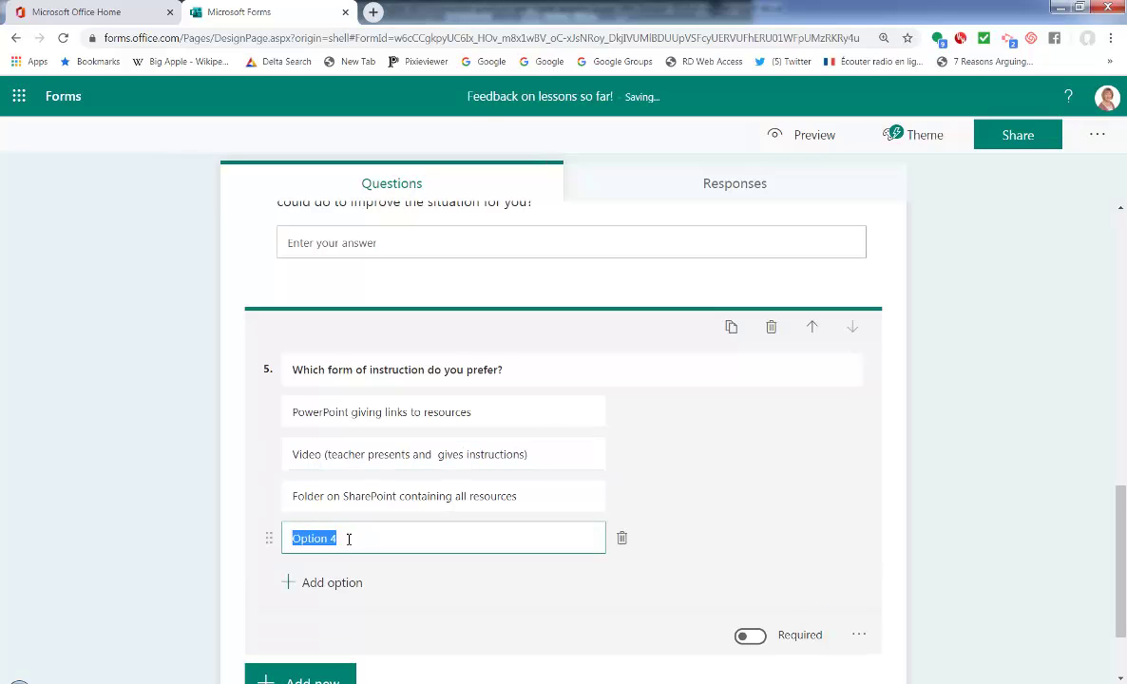
{"action": "type", "text": "Class"}
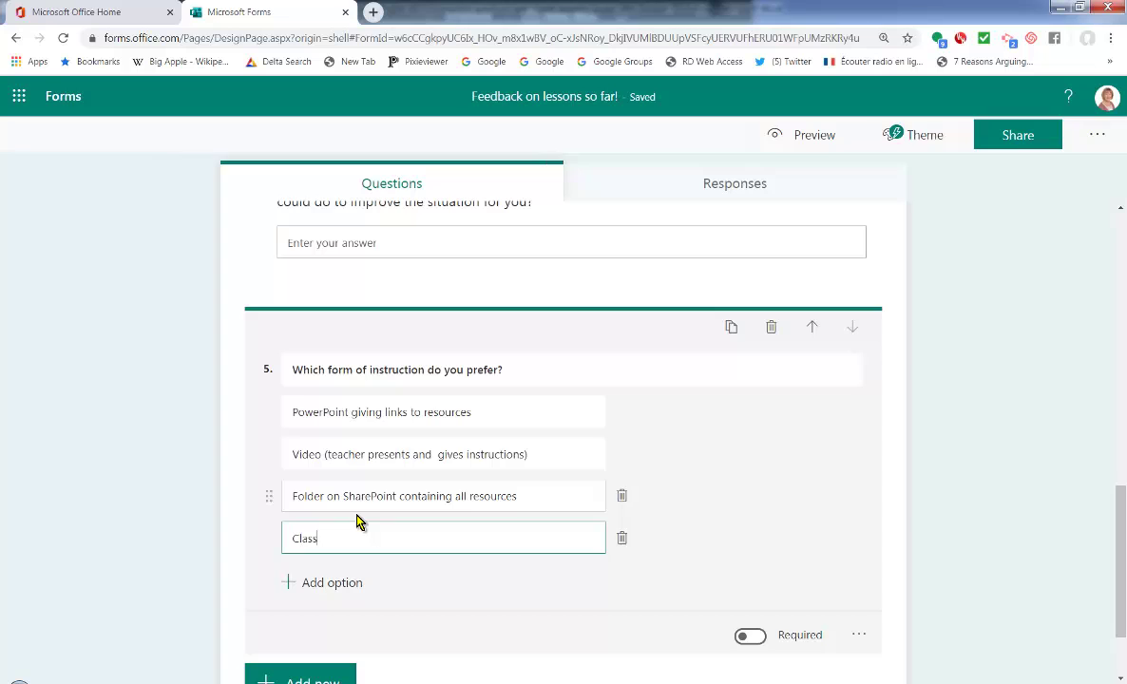
{"action": "type", "text": " Notebook"}
{"action": "left_click_drag", "start_coordinate": [270, 501], "coordinate": [270, 453]}
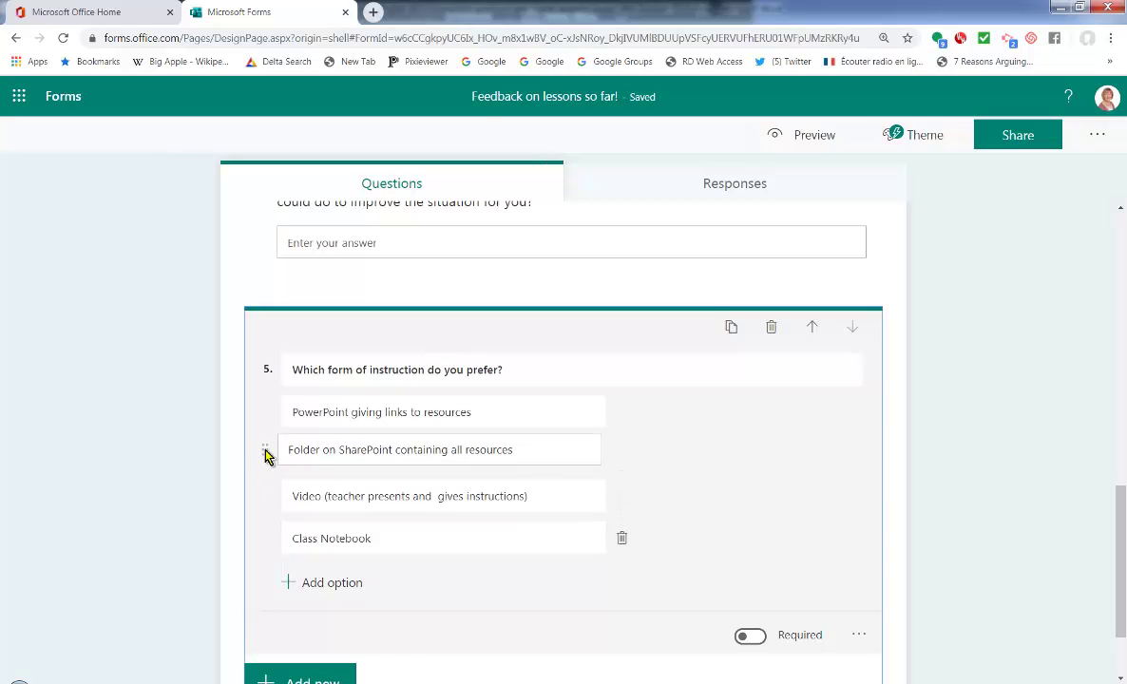
{"action": "left_click_drag", "start_coordinate": [269, 536], "coordinate": [273, 499]}
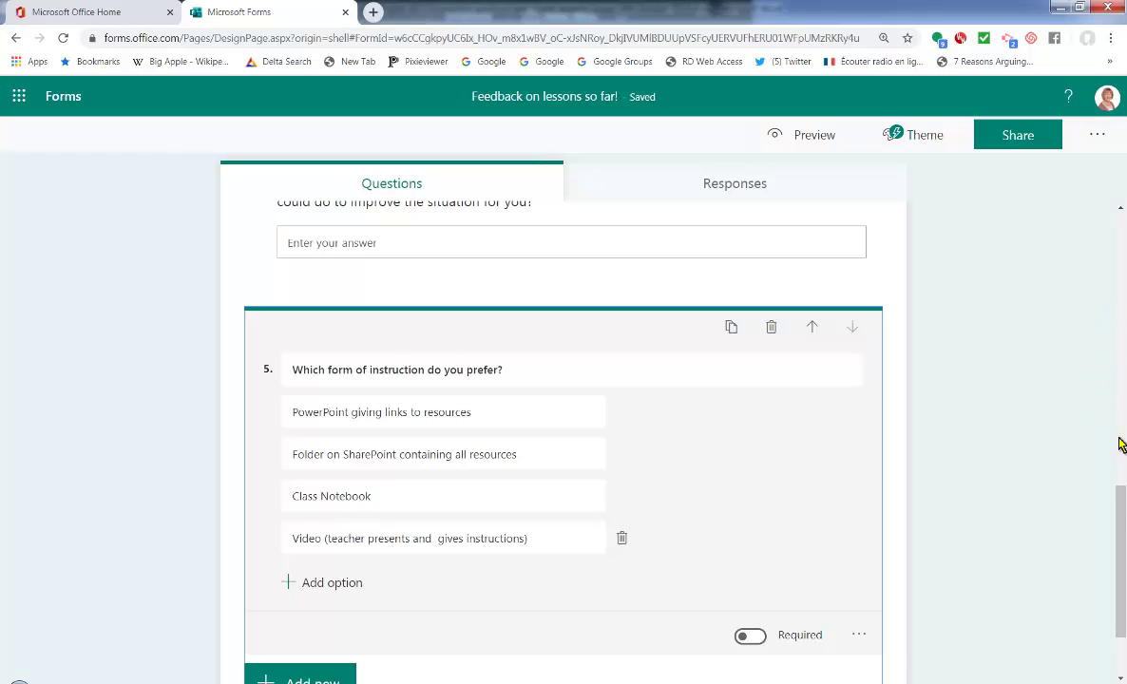
{"action": "scroll", "coordinate": [1121, 505], "scroll_direction": "up", "scroll_amount": 5}
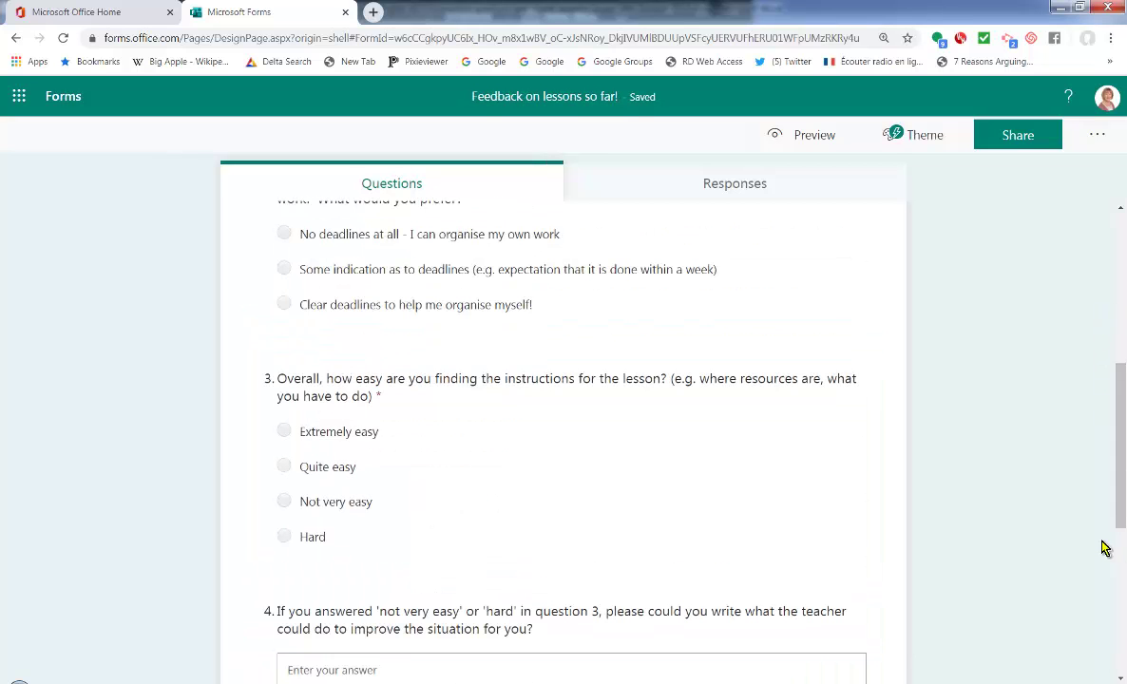
Step: Add a Choice question after question 5 explaining the GCSE coverage and language learning approach, ending "do you feel overall you are making some progress?"
{"action": "scroll", "coordinate": [1121, 512], "scroll_direction": "down", "scroll_amount": 5}
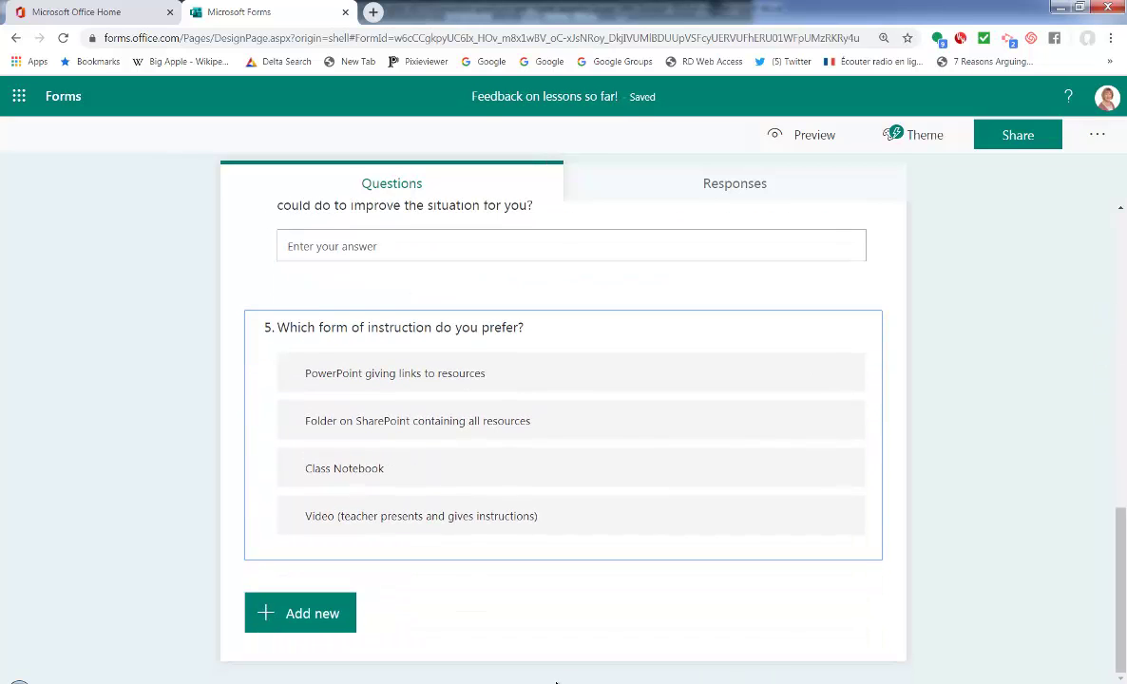
{"action": "left_click", "coordinate": [300, 612]}
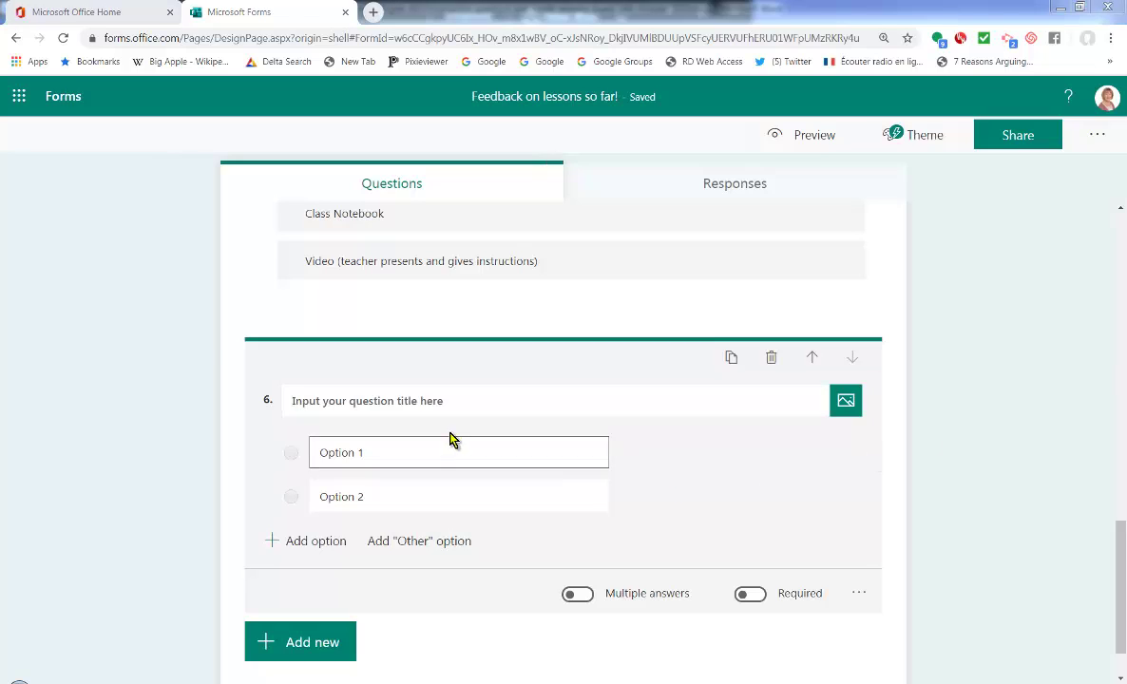
{"action": "left_click", "coordinate": [435, 400]}
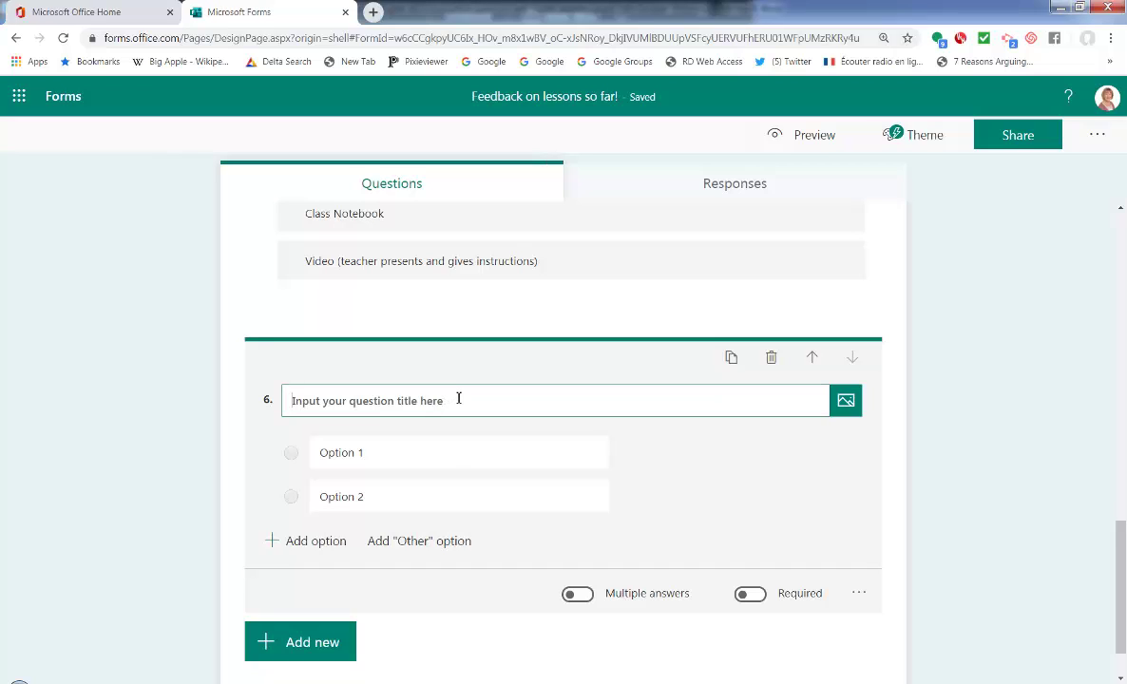
{"action": "type", "text": "The work I am setting is ensuring that we are covering the material we need to covering order to be prepared for GCSE next May.  The spiral pattern of language learning means that you have met a lot of the language before, but we are refining the grammar and extending the vocabulary for the topic areas.  Obviously some people may find the work easier / harder than others, but do you feel overall you are making some progress?"}
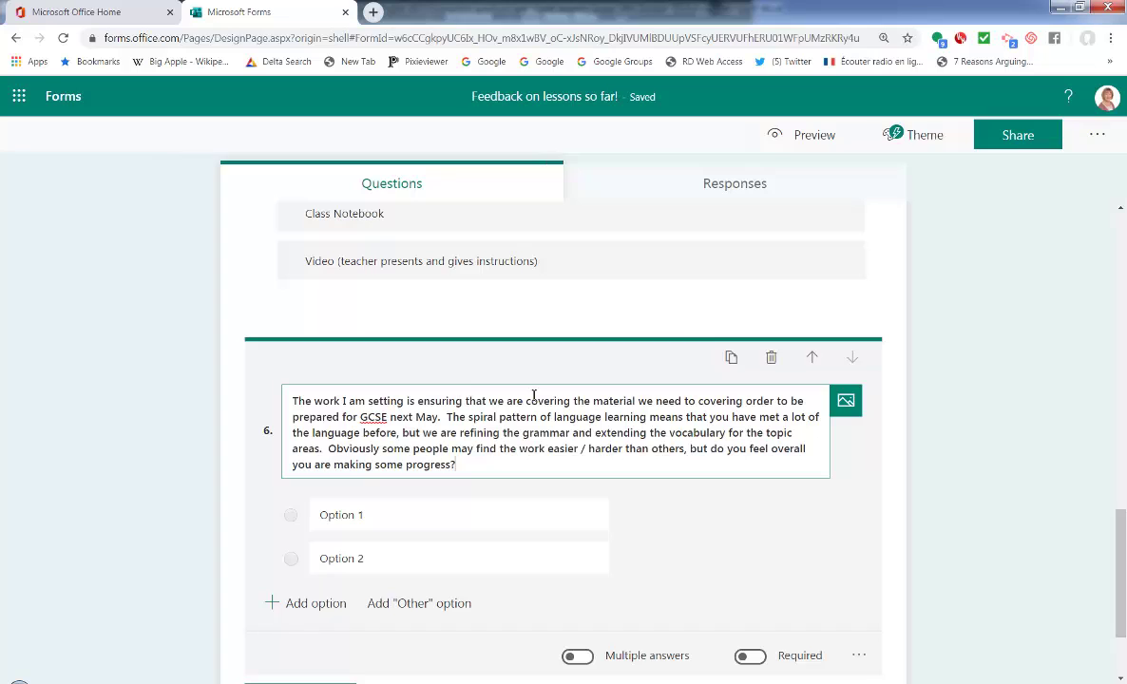
Step: Replace the second "covering" in question 6's title with "to in", before "order to be prepared for GCSE"
{"action": "left_click_drag", "start_coordinate": [699, 400], "coordinate": [745, 398]}
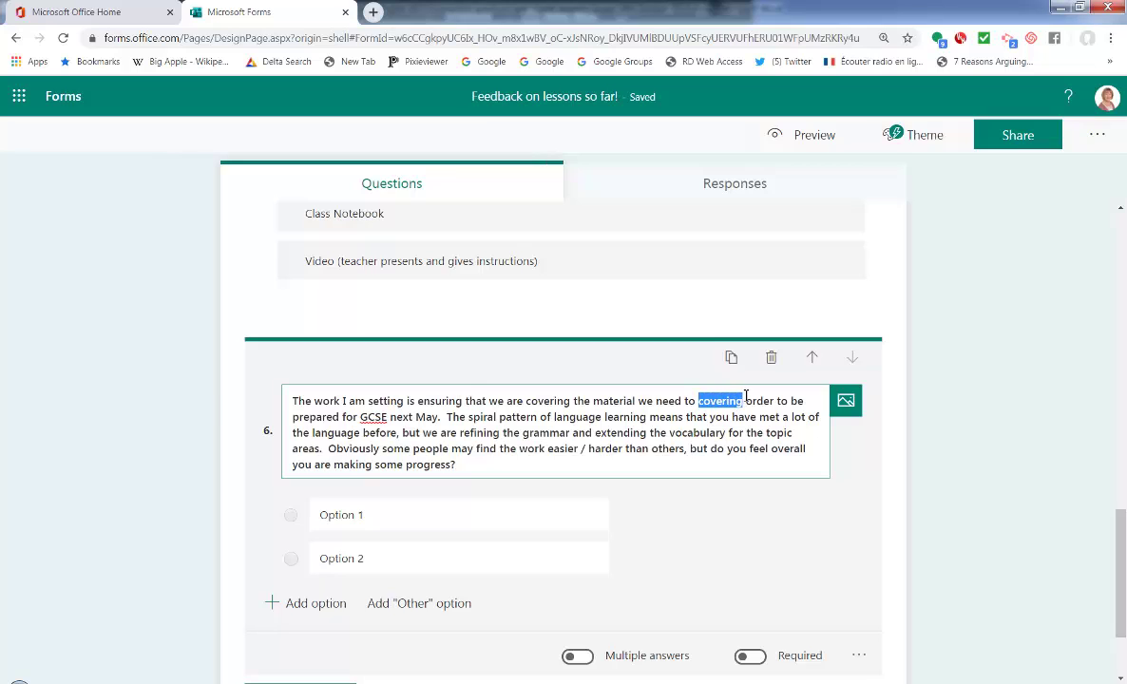
{"action": "type", "text": "to "}
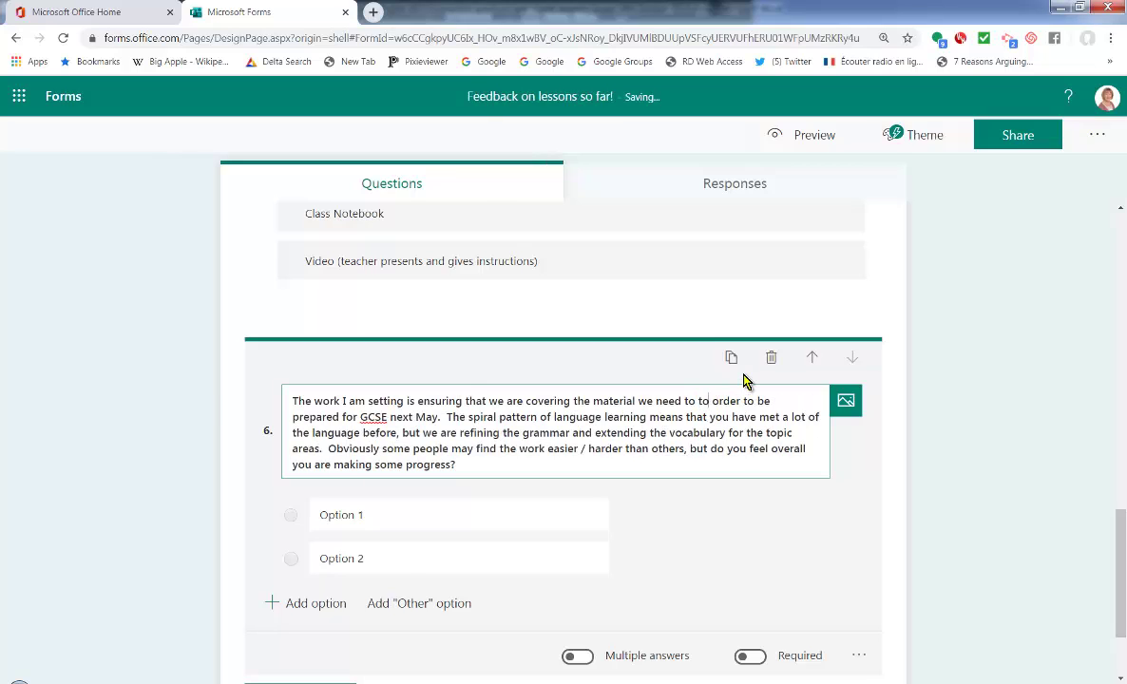
{"action": "type", "text": "in"}
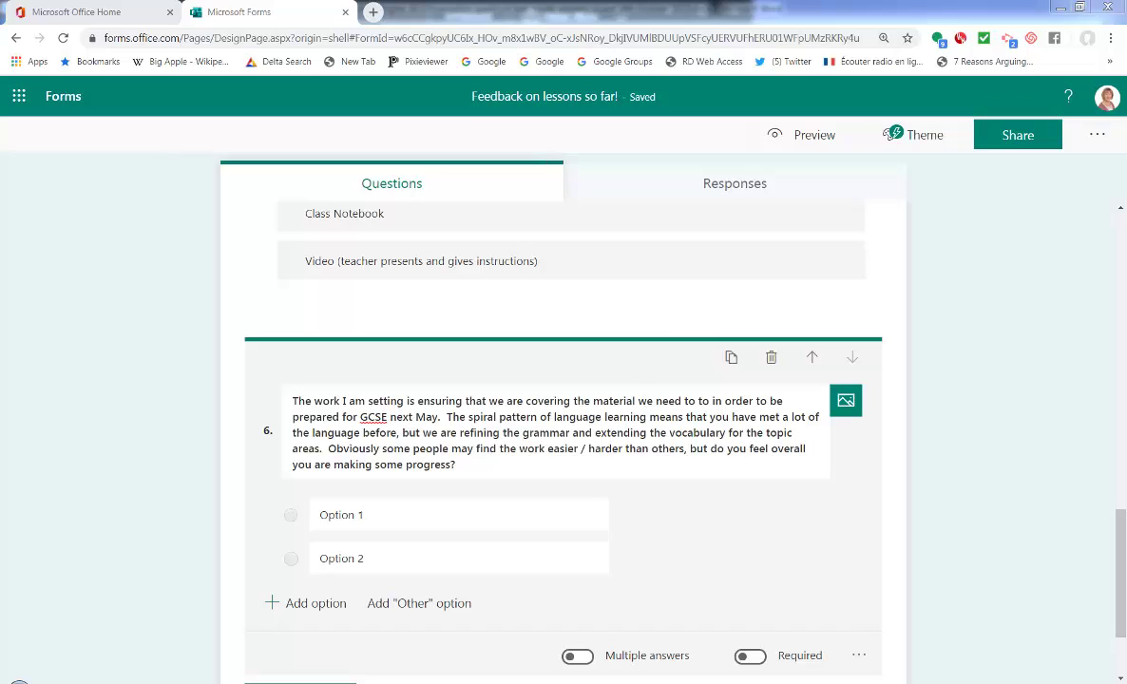
Step: Set the first option of question 6 to "Yes - quite a lot of progress", without a bullet character
{"action": "left_click", "coordinate": [352, 514]}
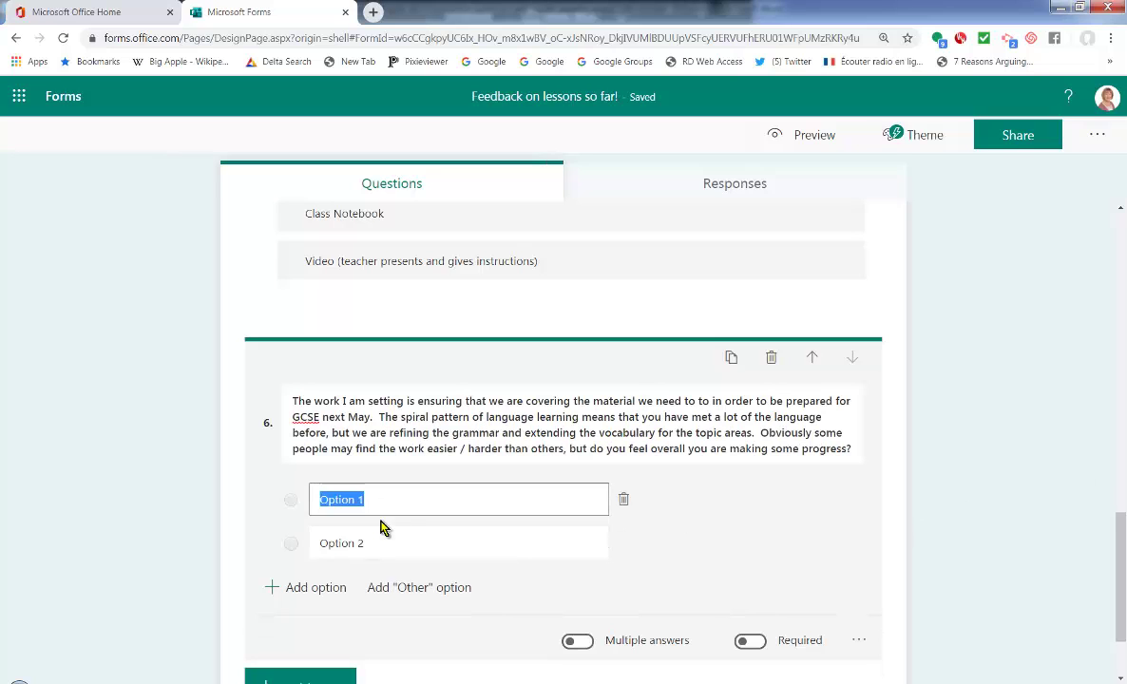
{"action": "type", "text": "•\tYes - quite a lot of progress"}
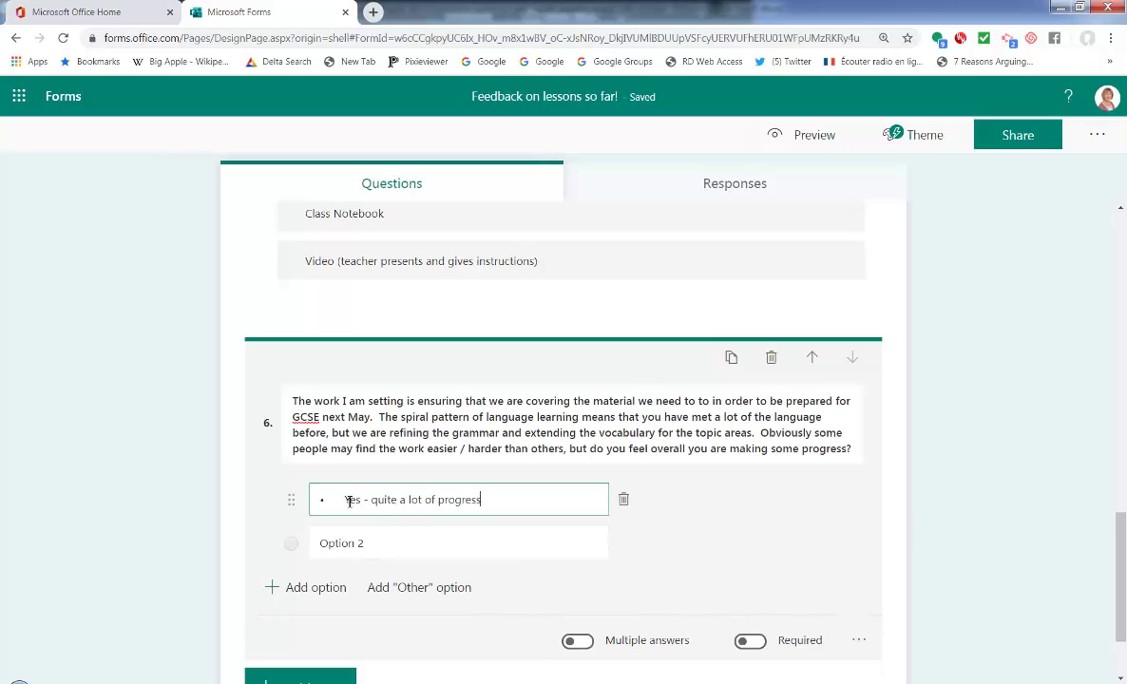
{"action": "key", "text": "BackSpace"}
{"action": "key", "text": "BackSpace"}
{"action": "key", "text": "BackSpace"}
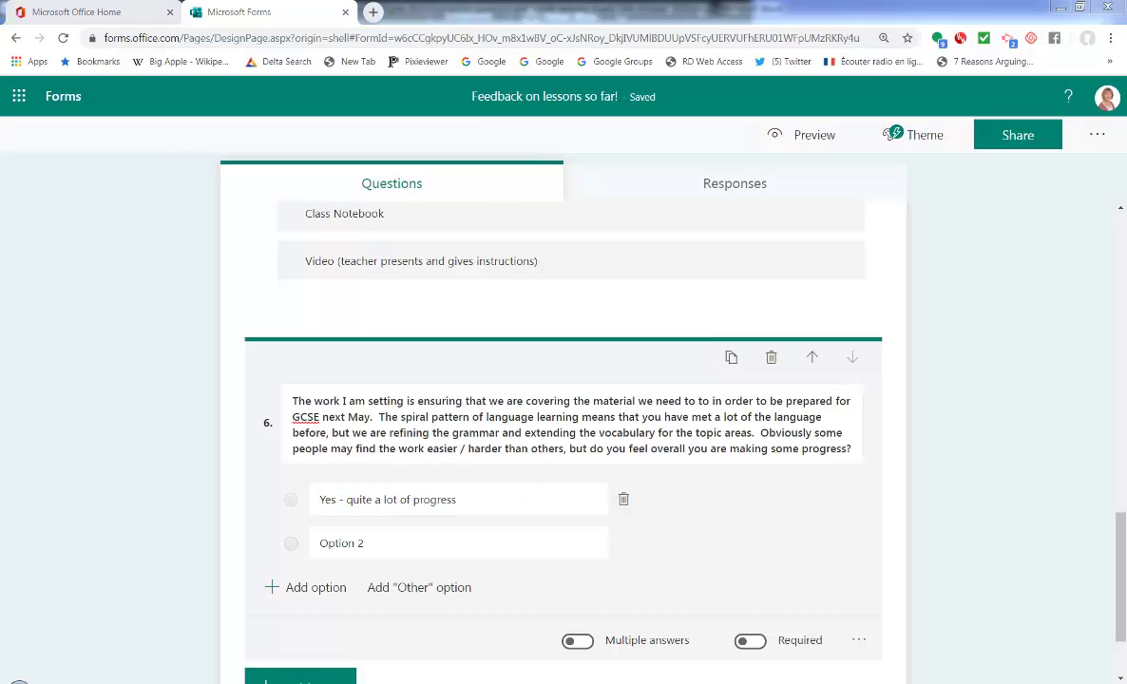
Step: Set the second option of question 6 to "Yes - some progress", without a bullet character
{"action": "left_click", "coordinate": [473, 541]}
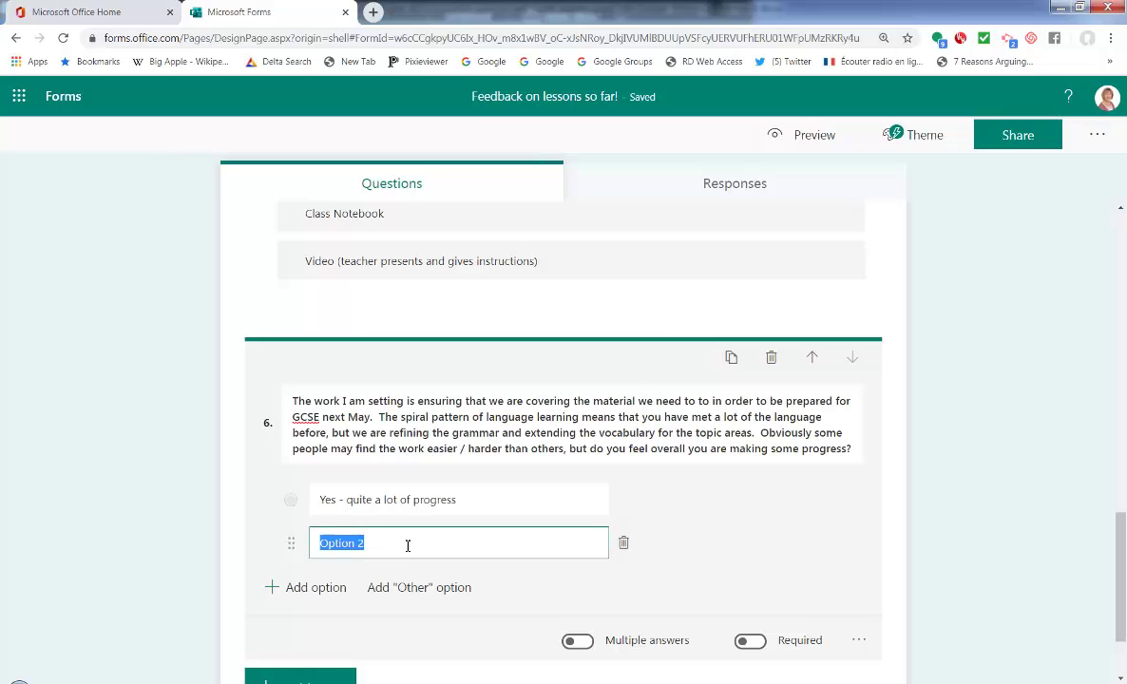
{"action": "type", "text": "•  Yes - a little progress"}
{"action": "left_click", "coordinate": [343, 544]}
{"action": "key", "text": "BackSpace"}
{"action": "key", "text": "BackSpace"}
{"action": "key", "text": "BackSpace"}
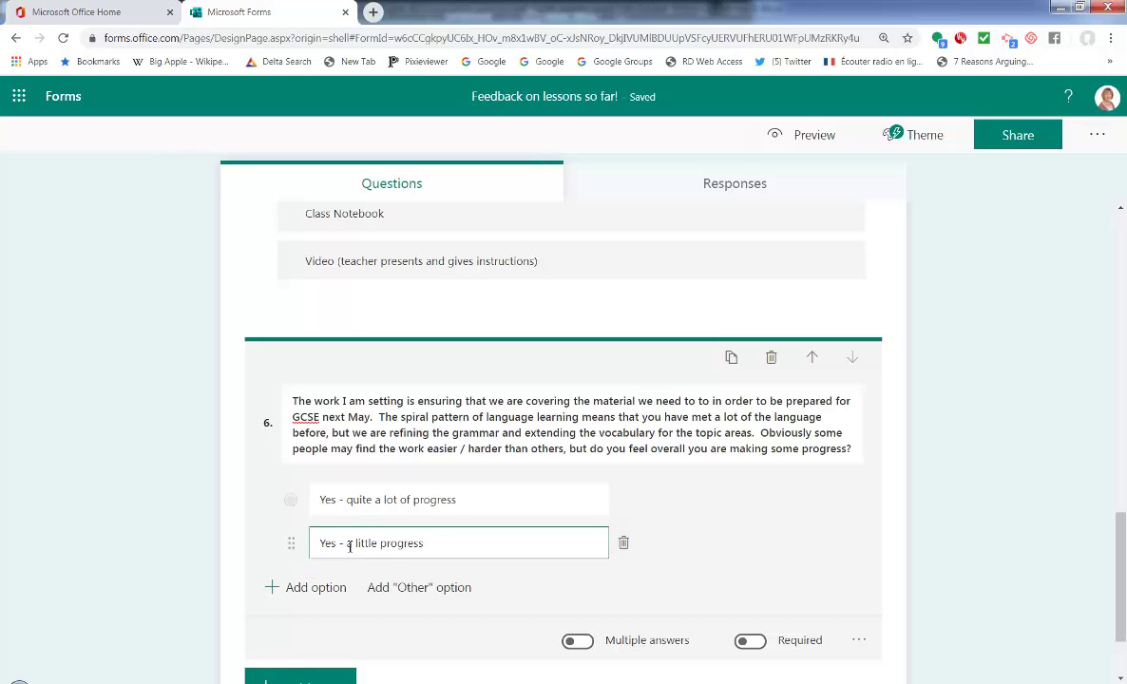
{"action": "left_click_drag", "start_coordinate": [346, 544], "coordinate": [378, 543]}
{"action": "type", "text": "some"}
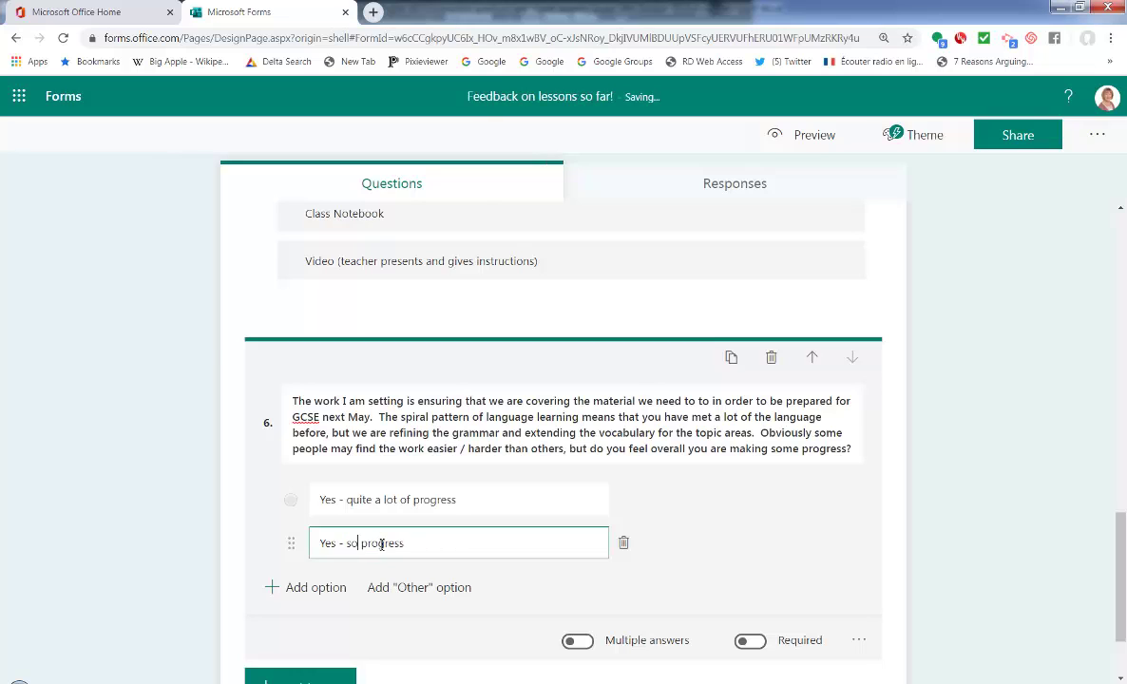
Step: Add a third option to question 6 reading "No -not much progress", without a bullet character
{"action": "left_click", "coordinate": [319, 587]}
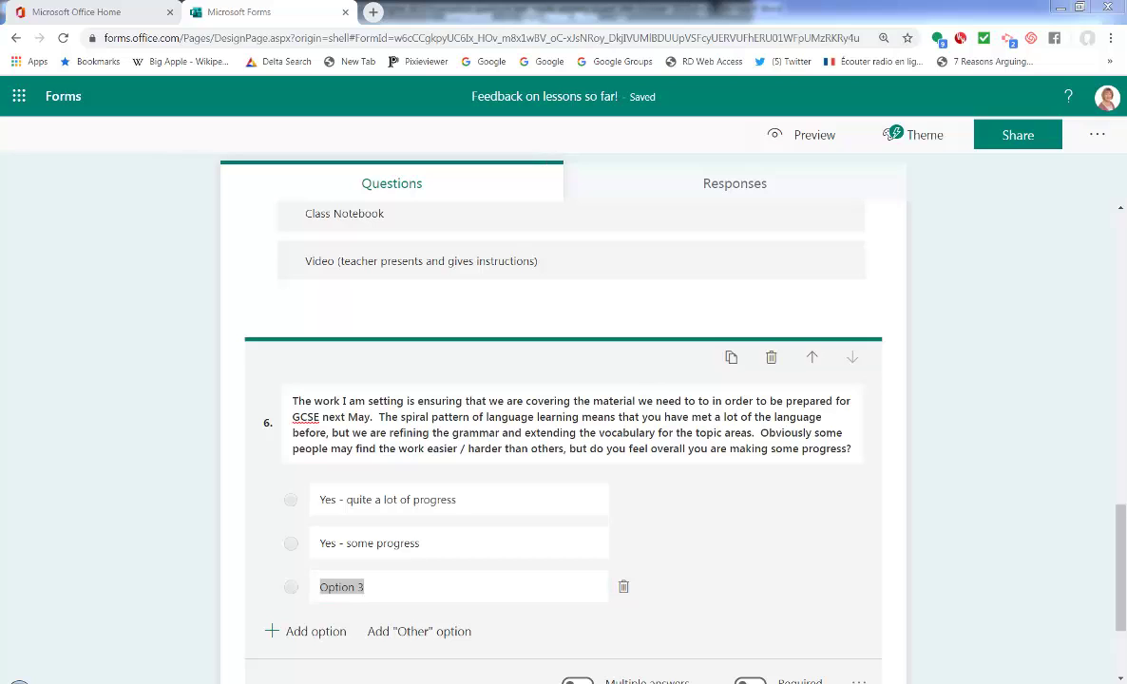
{"action": "left_click", "coordinate": [412, 584]}
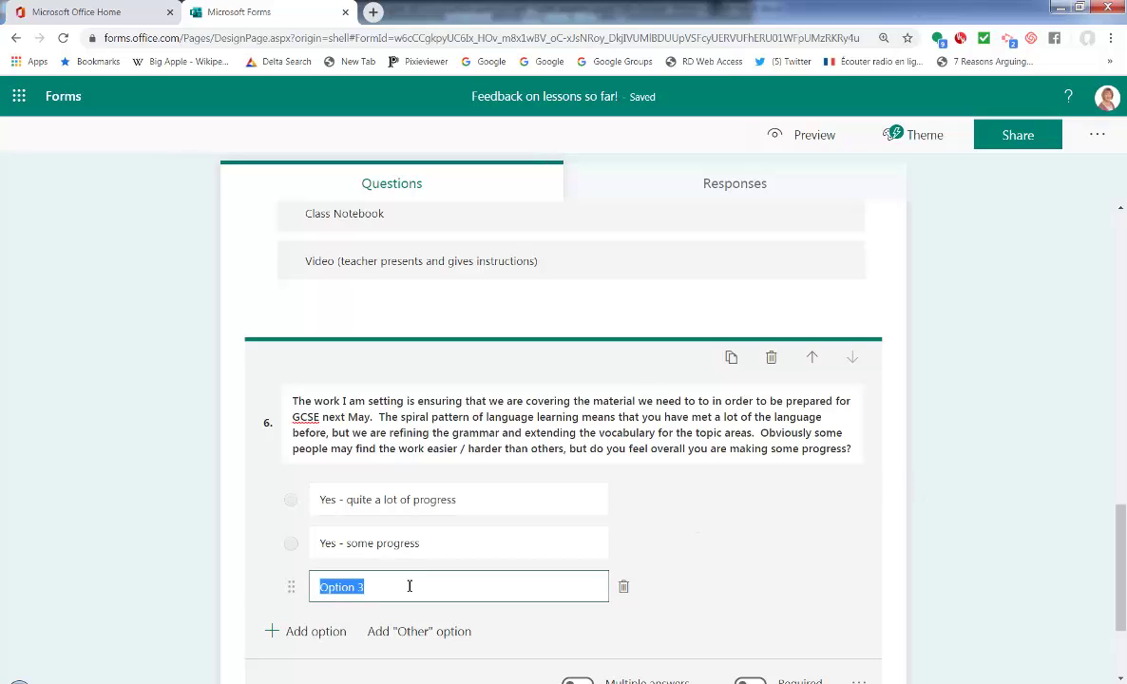
{"action": "left_click", "coordinate": [387, 587]}
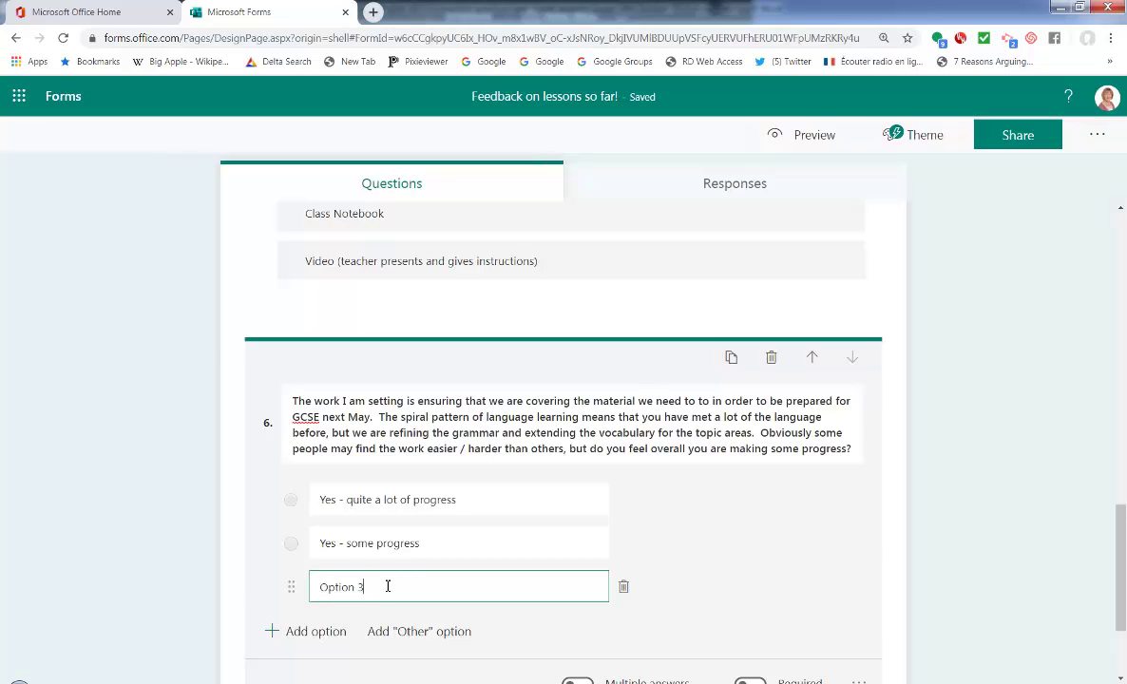
{"action": "key", "text": "BackSpace"}
{"action": "key", "text": "BackSpace"}
{"action": "key", "text": "BackSpace"}
{"action": "key", "text": "BackSpace"}
{"action": "key", "text": "BackSpace"}
{"action": "key", "text": "BackSpace"}
{"action": "key", "text": "BackSpace"}
{"action": "key", "text": "BackSpace"}
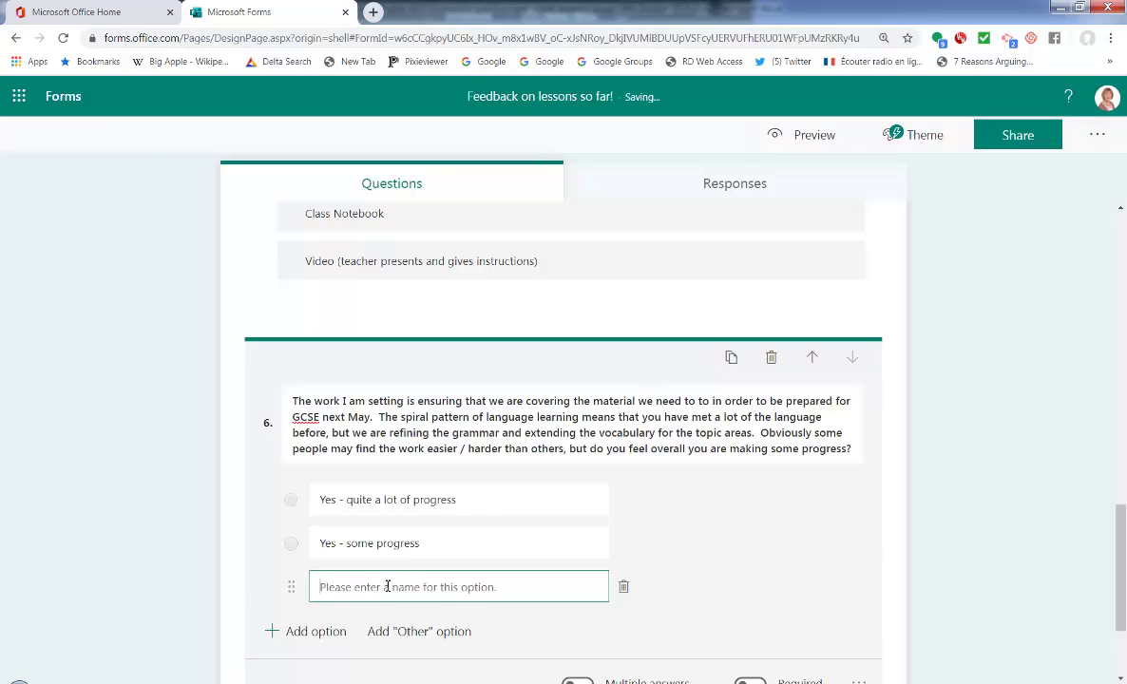
{"action": "type", "text": "•\tNo -not much progress"}
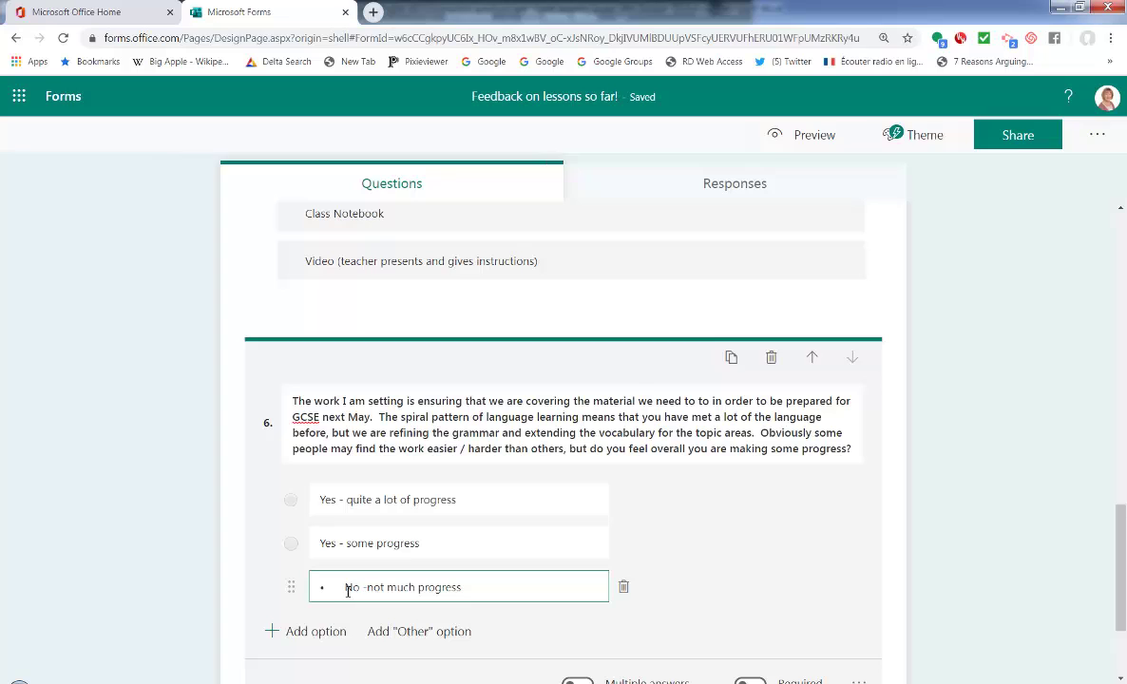
{"action": "left_click", "coordinate": [346, 588]}
{"action": "key", "text": "BackSpace"}
{"action": "key", "text": "BackSpace"}
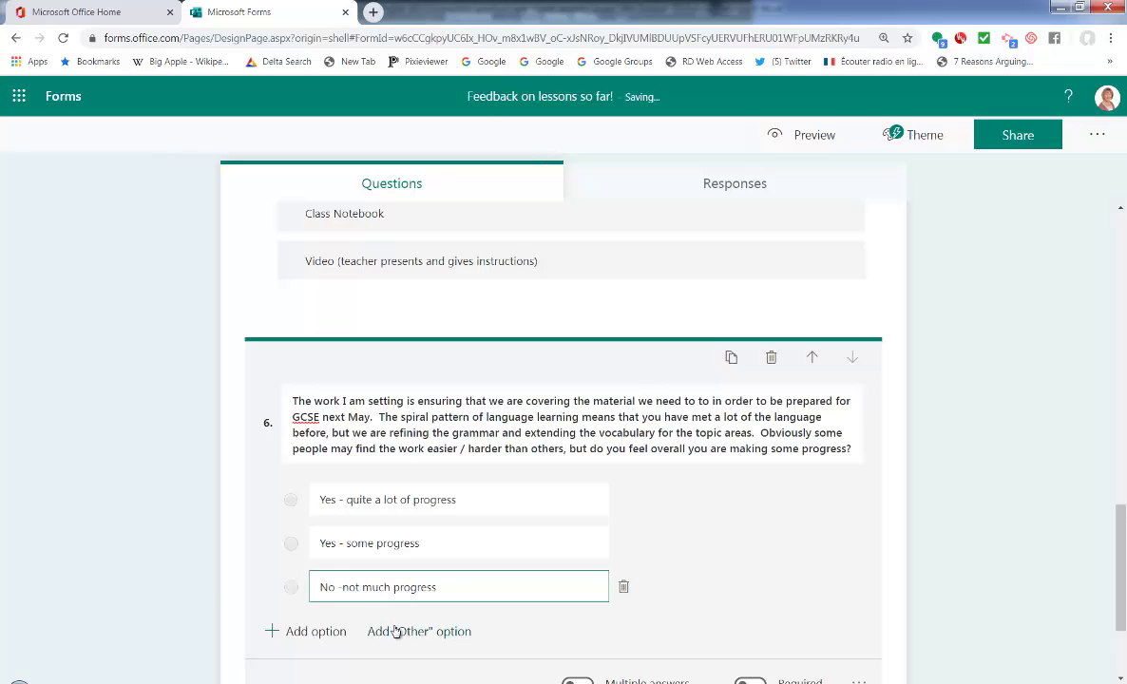
Step: Add a fourth option to question 6 reading "No - no progress at all" and finish editing the question
{"action": "left_click", "coordinate": [317, 631]}
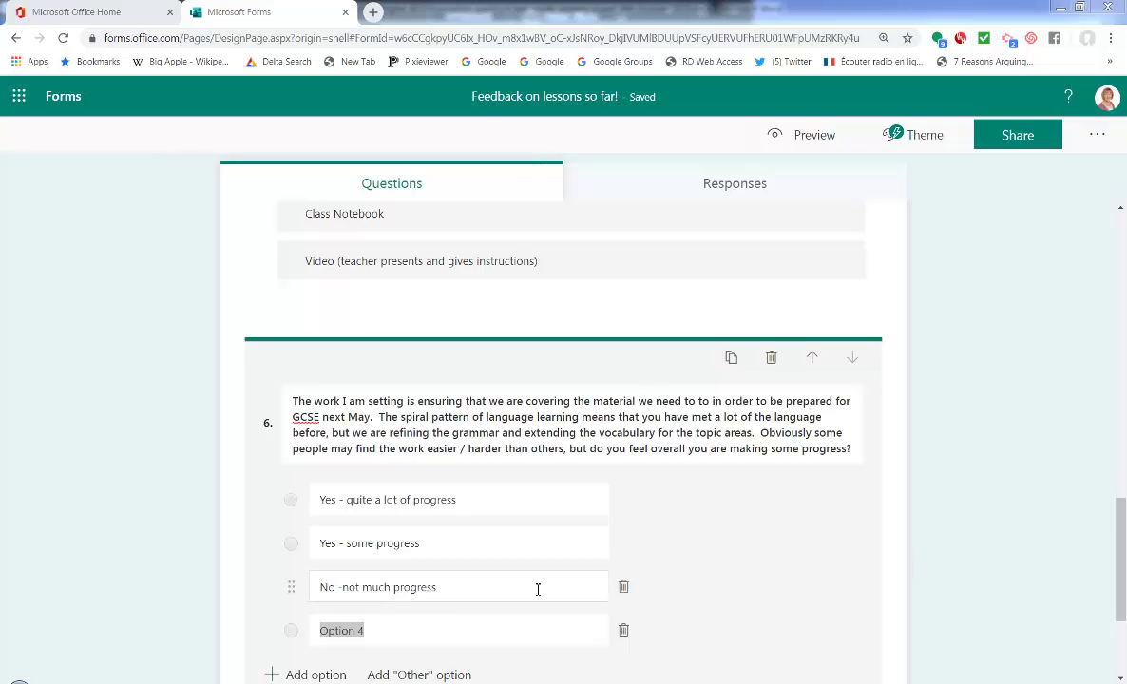
{"action": "left_click_drag", "start_coordinate": [359, 630], "coordinate": [323, 632]}
{"action": "type", "text": "No - no progress at all"}
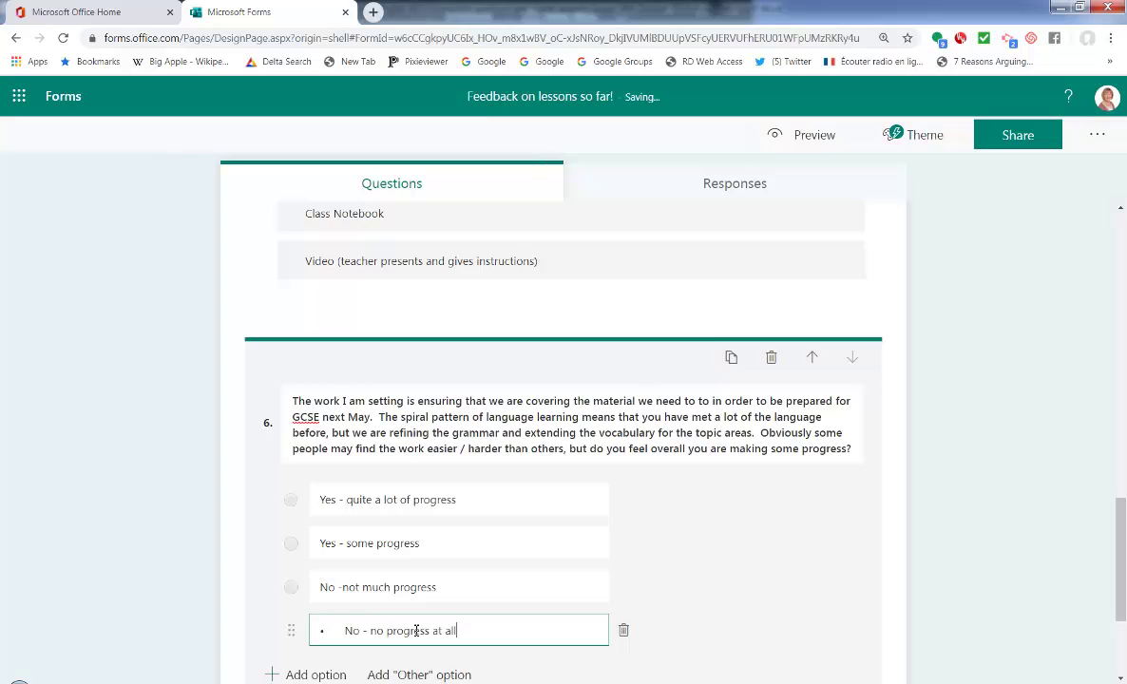
{"action": "scroll", "coordinate": [563, 427], "scroll_direction": "down", "scroll_amount": 1}
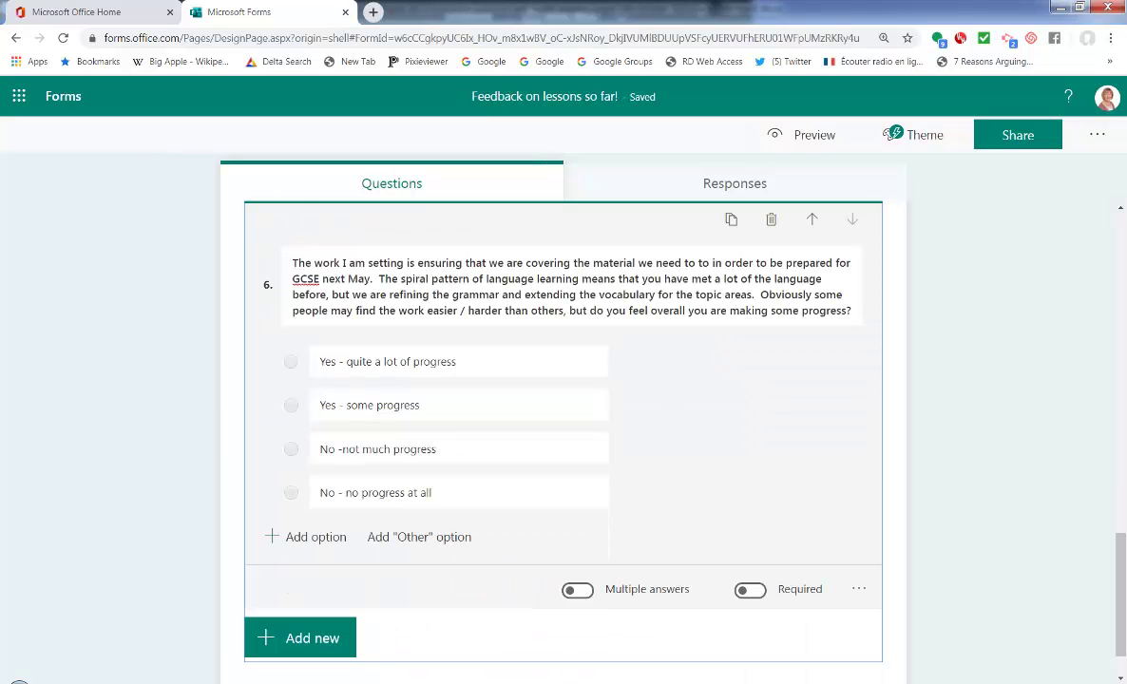
{"action": "left_click", "coordinate": [998, 428]}
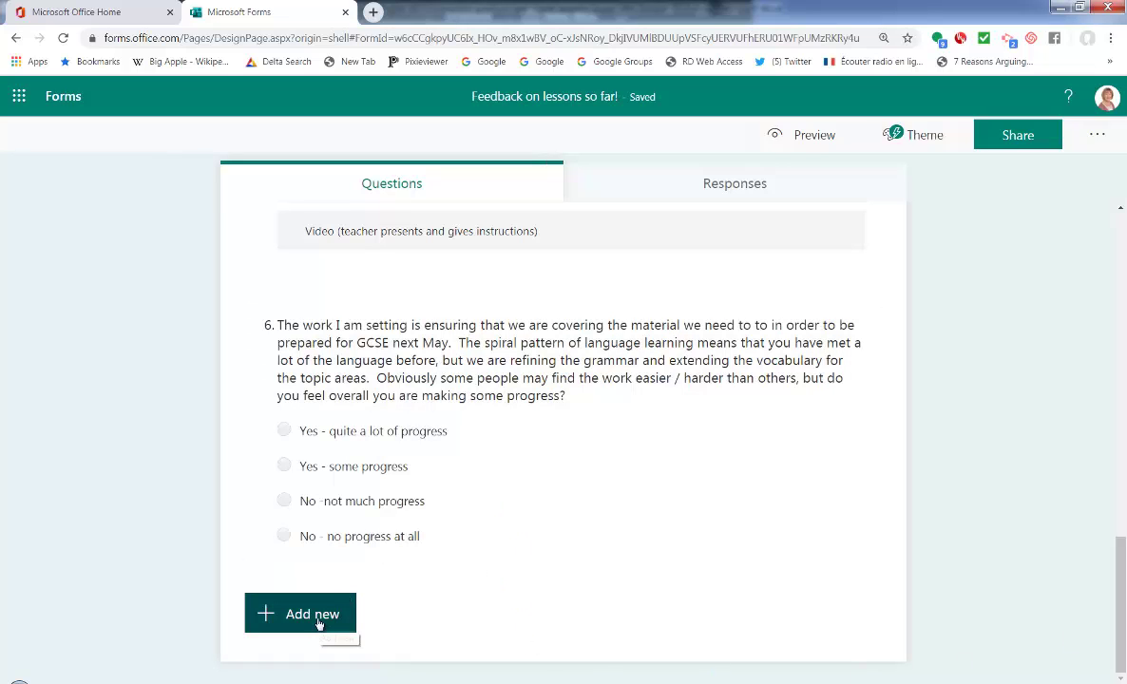
Step: Add a long-answer Text question beginning "What is preventing you from making progress? Too easy / too hard?" and requesting suggestions, such as techniques from other subject areas
{"action": "left_click", "coordinate": [320, 624]}
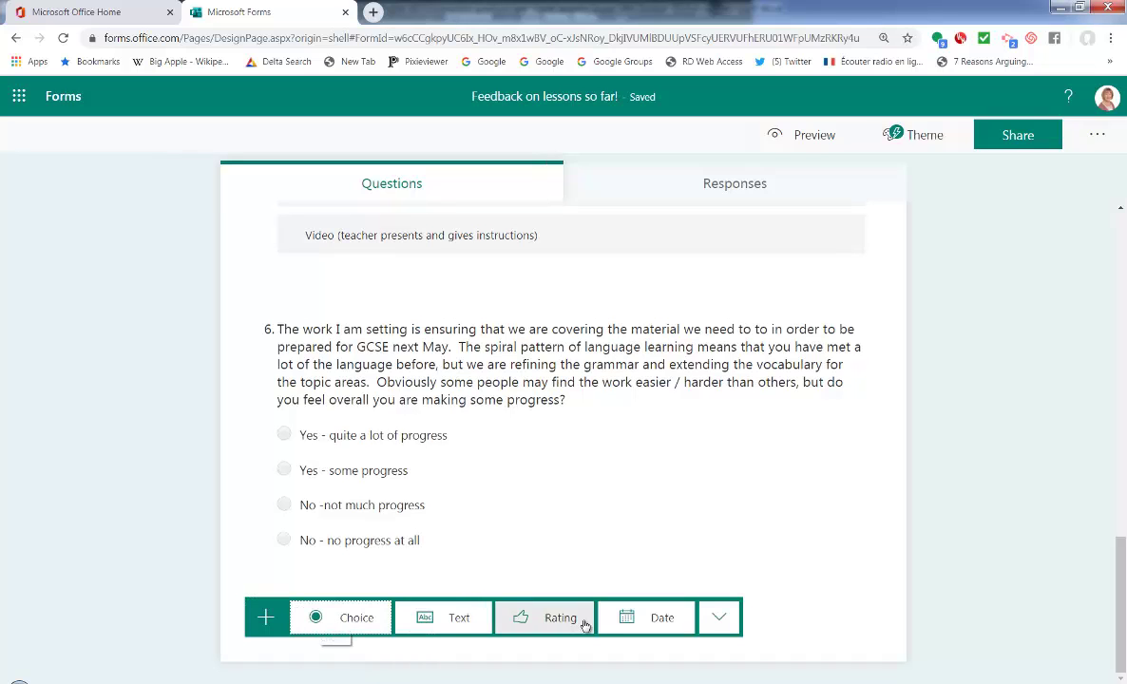
{"action": "left_click", "coordinate": [458, 632]}
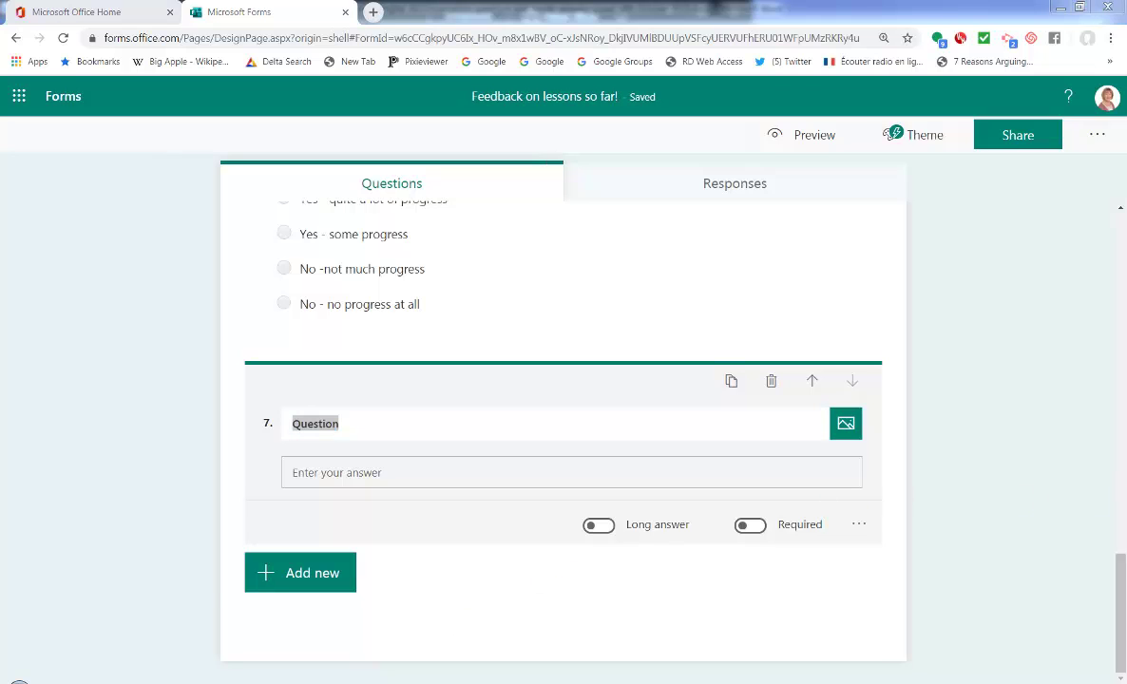
{"action": "left_click", "coordinate": [342, 480]}
{"action": "left_click", "coordinate": [432, 423]}
{"action": "key", "text": "ctrl+a"}
{"action": "type", "text": "What is preventing you from making progress?  Too easy / too hard? Please suggest what could make the situation better below (e.g. perhaps techniques being used by your other subject areas)."}
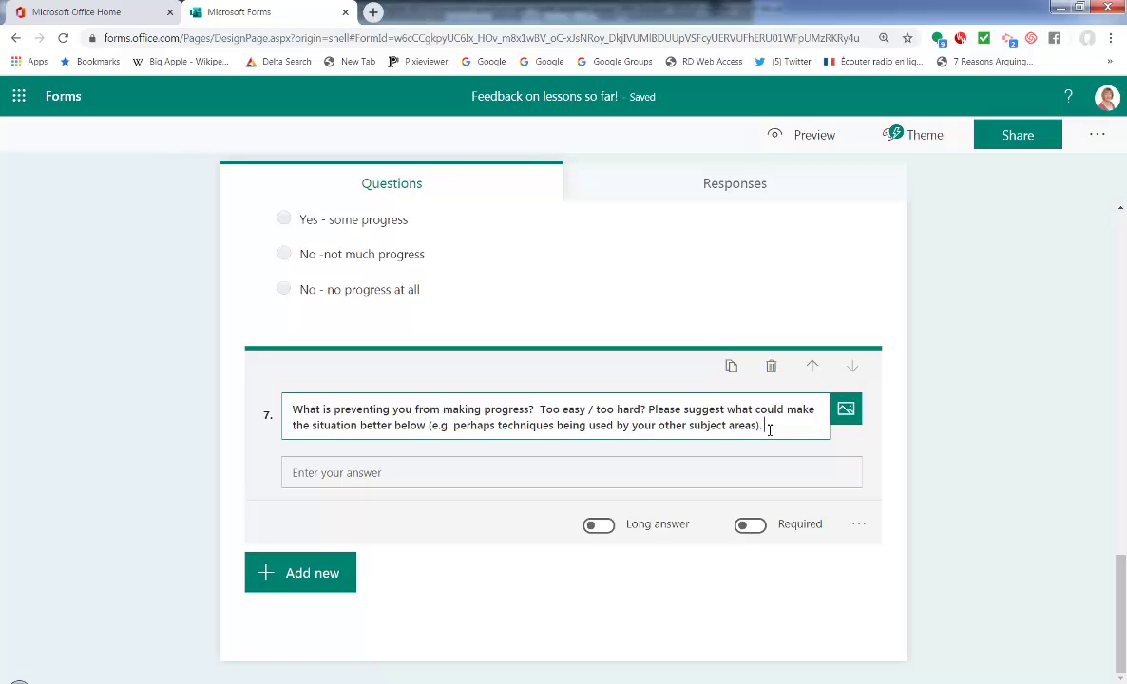
{"action": "left_click", "coordinate": [598, 527]}
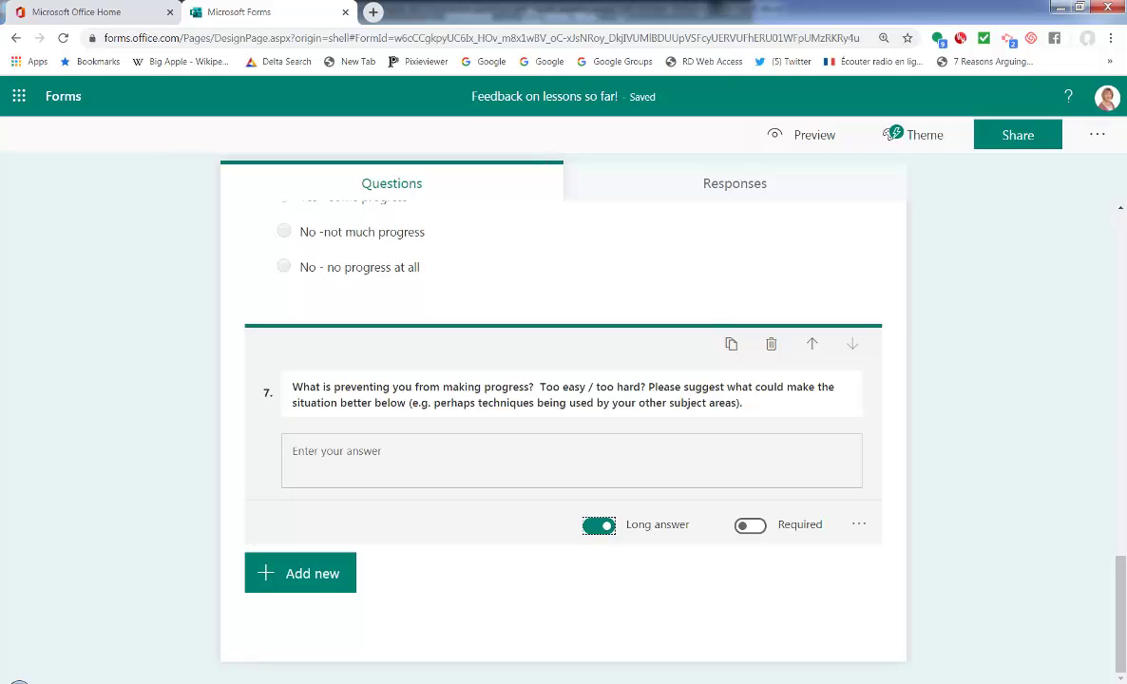
Step: Add a long-answer Text question mentioning songs, videos, cartoons and Quizlet live games, asking for other suggestions for extra interesting / fun things to set
{"action": "scroll", "coordinate": [443, 415], "scroll_direction": "up", "scroll_amount": 1}
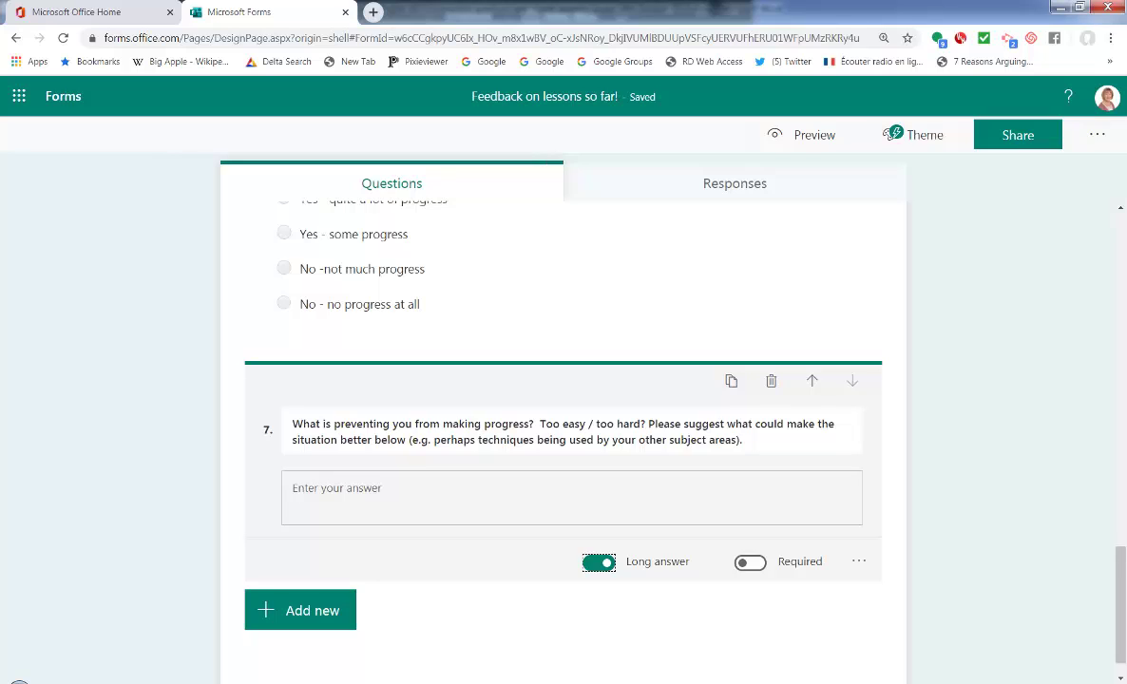
{"action": "left_click", "coordinate": [324, 610]}
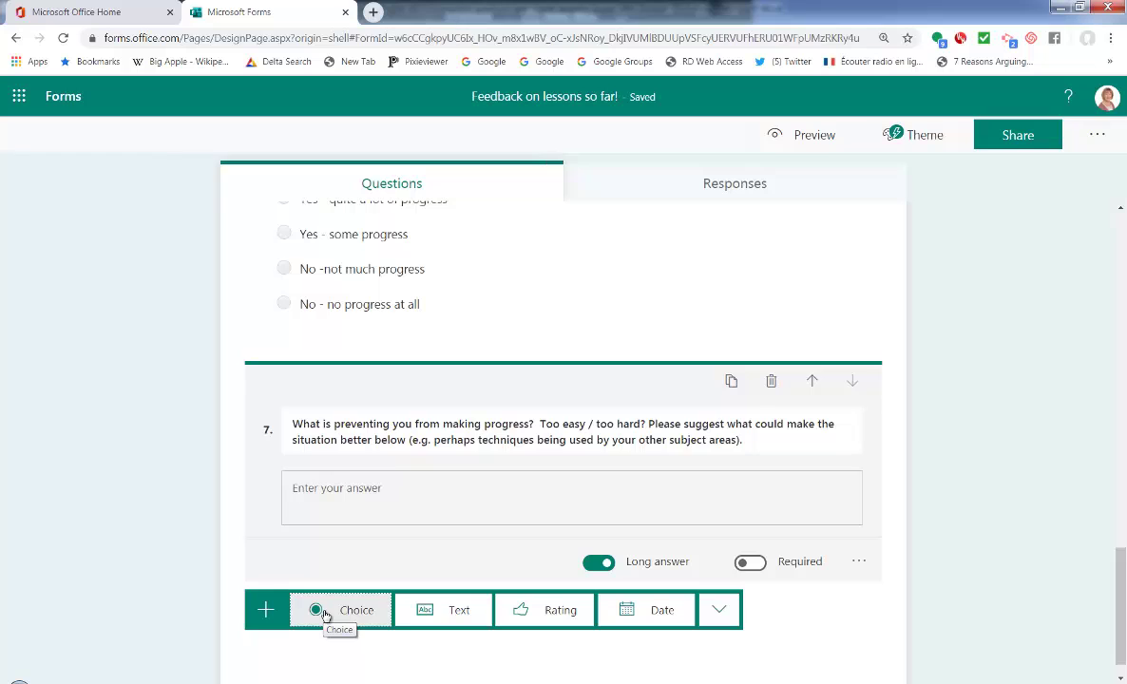
{"action": "left_click", "coordinate": [439, 614]}
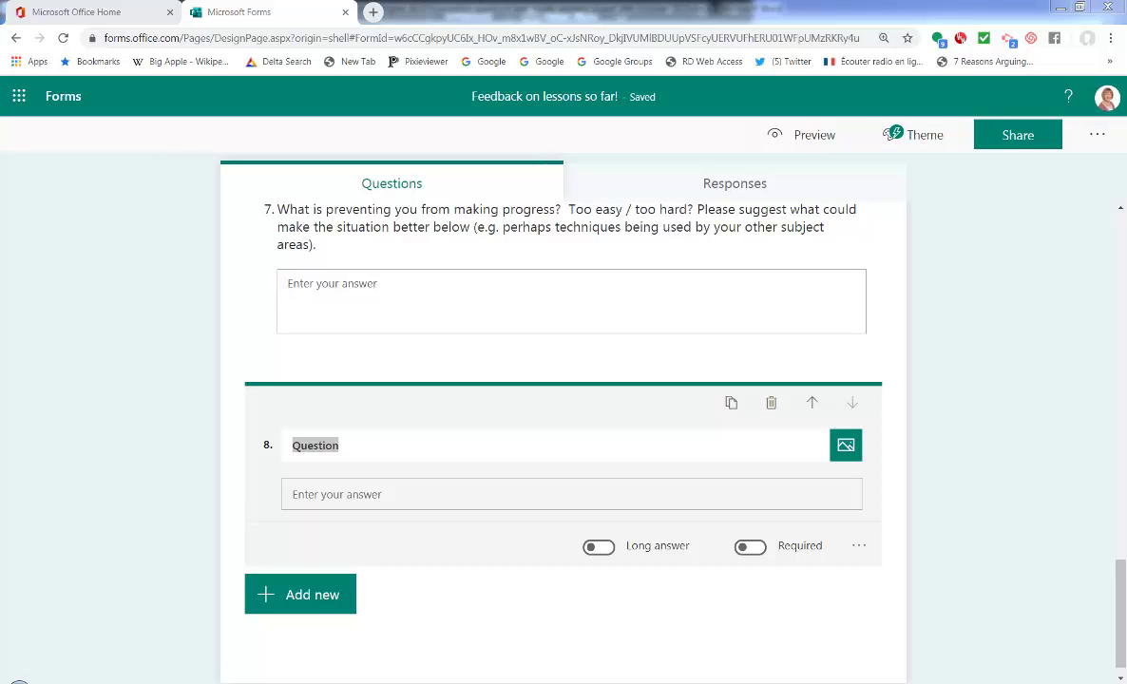
{"action": "left_click", "coordinate": [355, 447]}
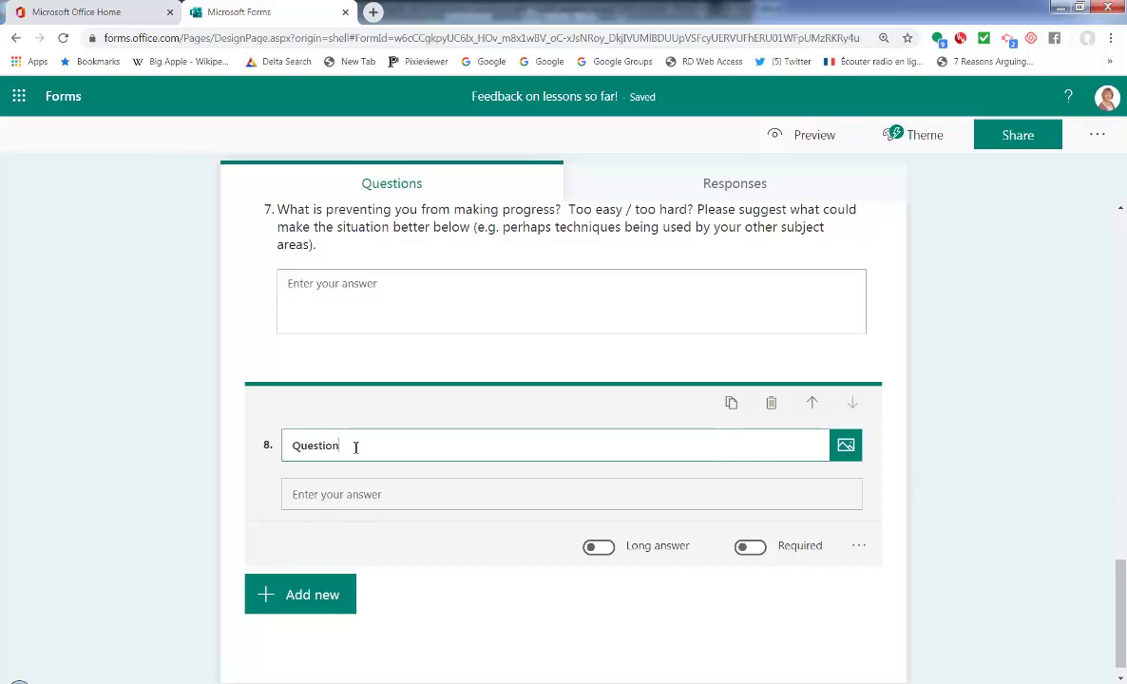
{"action": "left_click_drag", "start_coordinate": [355, 447], "coordinate": [264, 445]}
{"action": "type", "text": "In lesson I have tried to include extra things such as songs, videos and cartoons.  In future I am going to include more games (watch this spot for Quizlet live ...!).  Do you have any other suggestions for extra interesting / fun things I could set you?"}
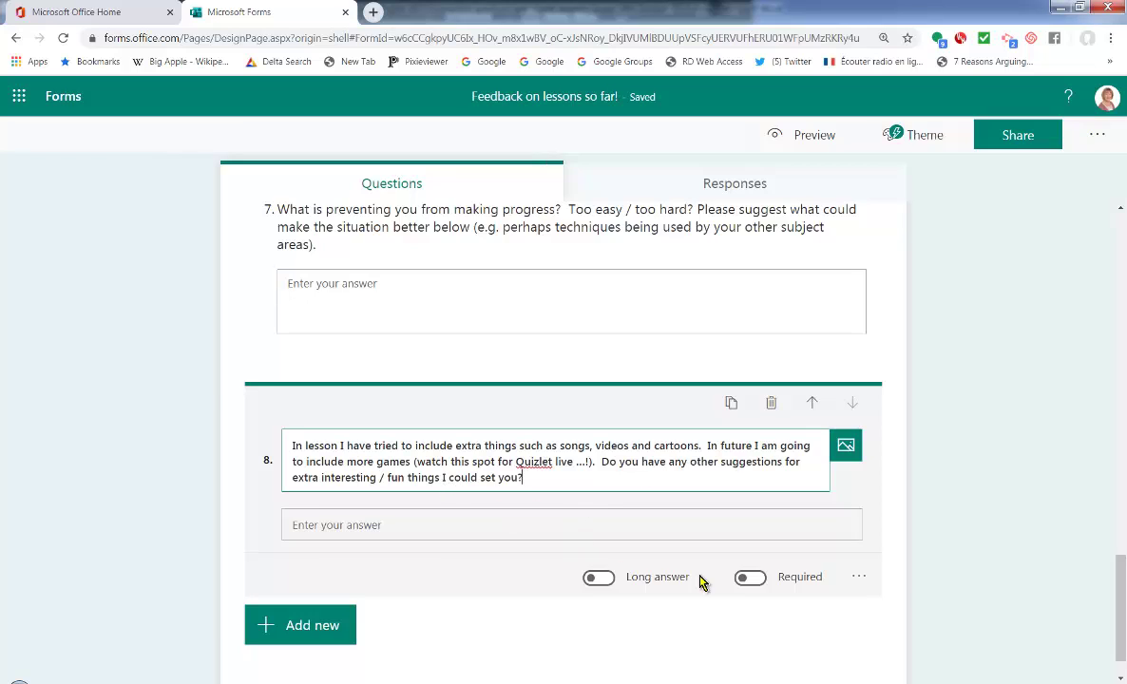
{"action": "left_click", "coordinate": [599, 579]}
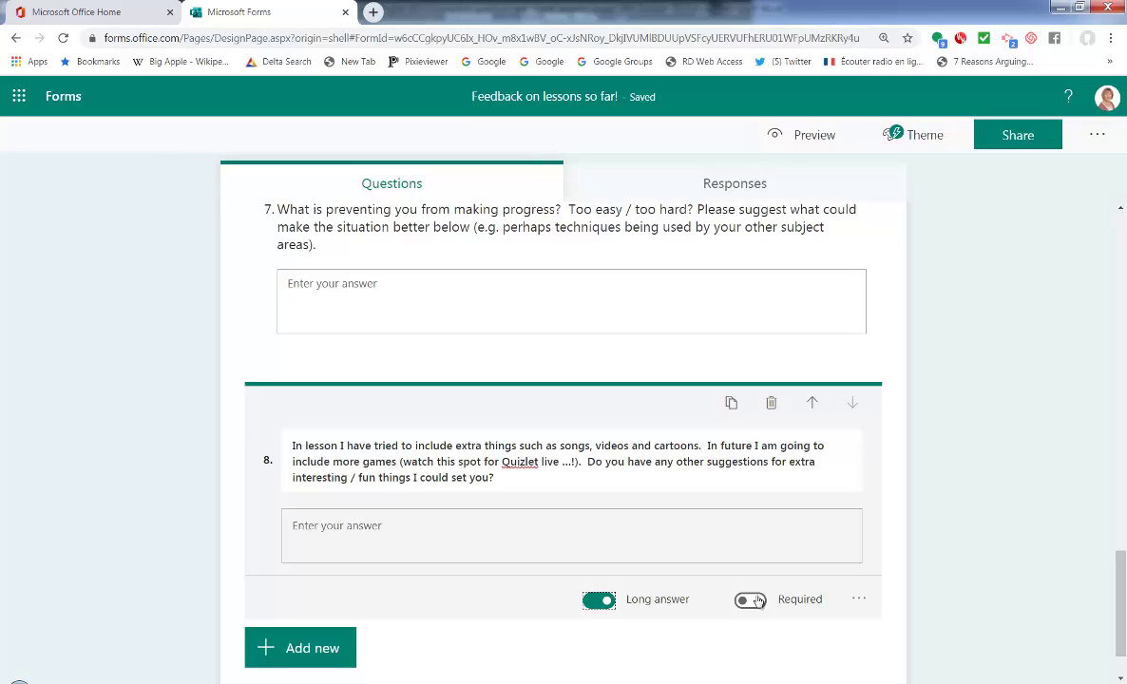
{"action": "left_click", "coordinate": [656, 650]}
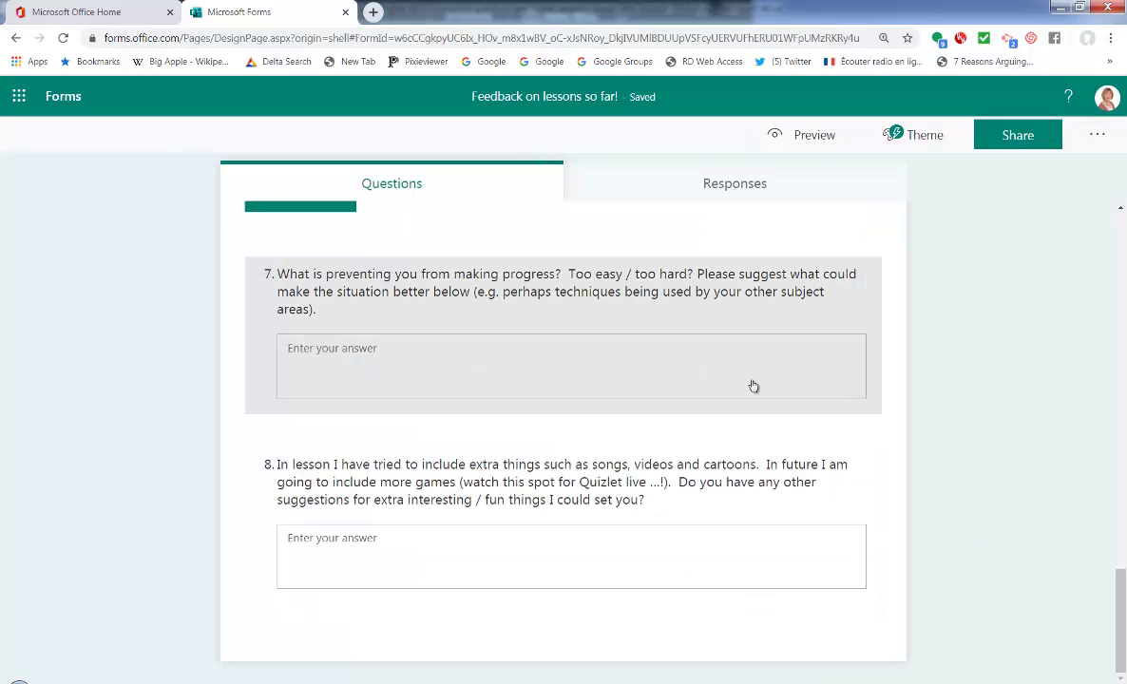
{"action": "scroll", "coordinate": [753, 386], "scroll_direction": "up", "scroll_amount": 1}
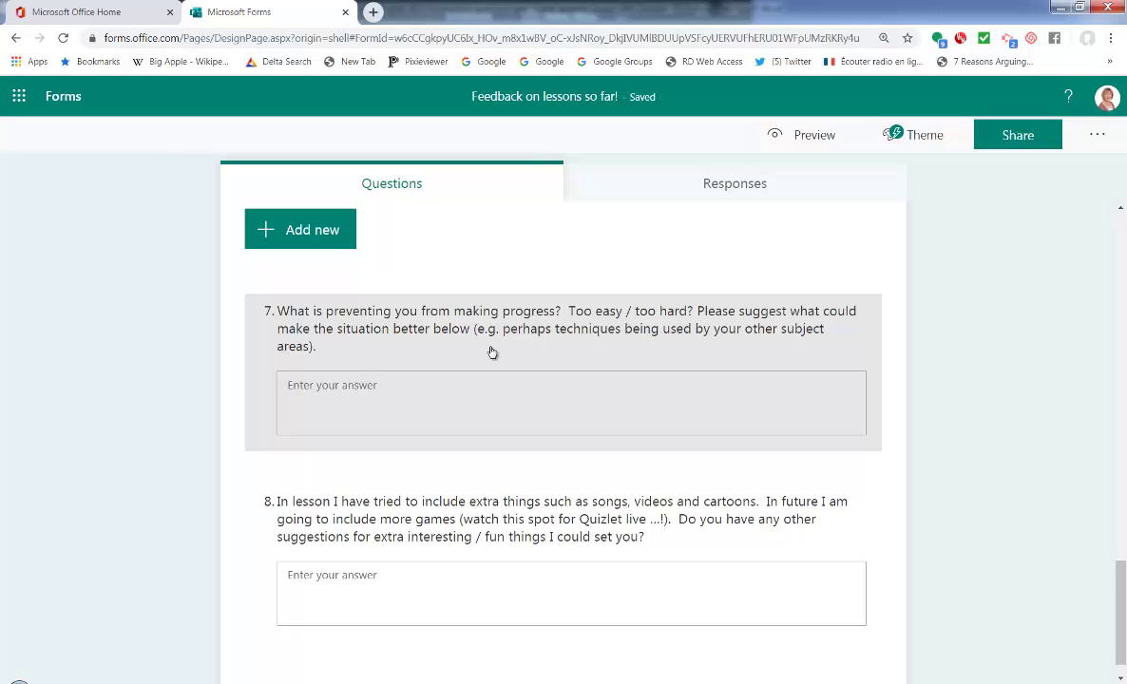
Step: Open branching for question 6 and route both Yes answers to question 8 about extra things such as songs, videos and cartoons
{"action": "scroll", "coordinate": [492, 353], "scroll_direction": "up", "scroll_amount": 1}
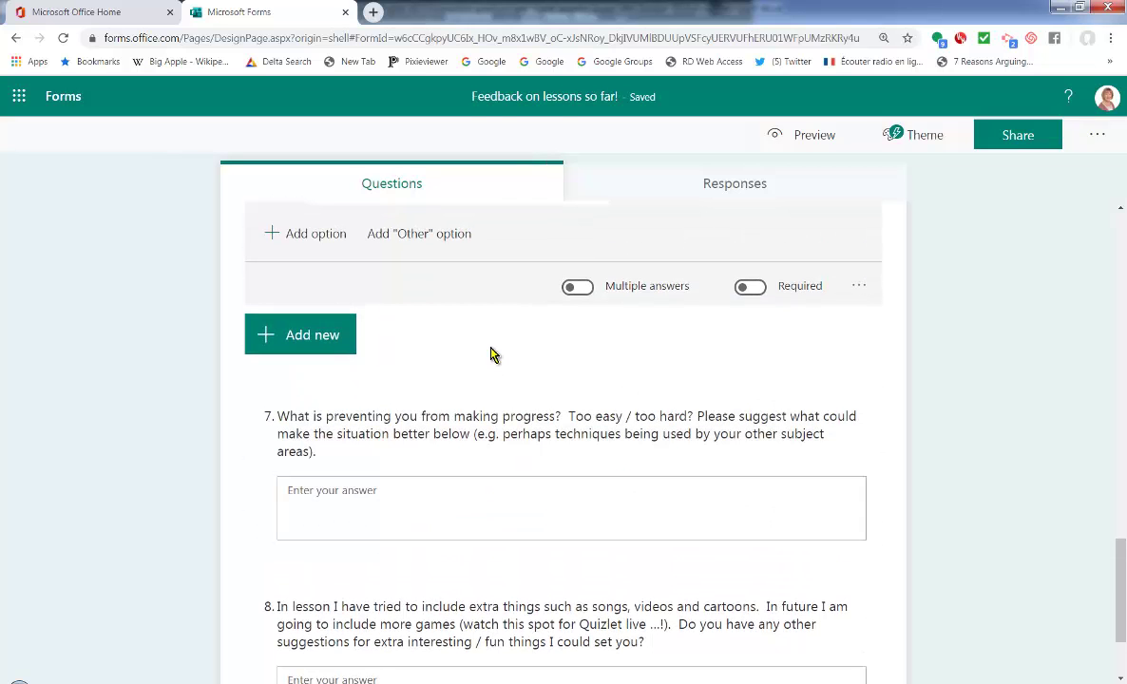
{"action": "scroll", "coordinate": [703, 431], "scroll_direction": "up", "scroll_amount": 3}
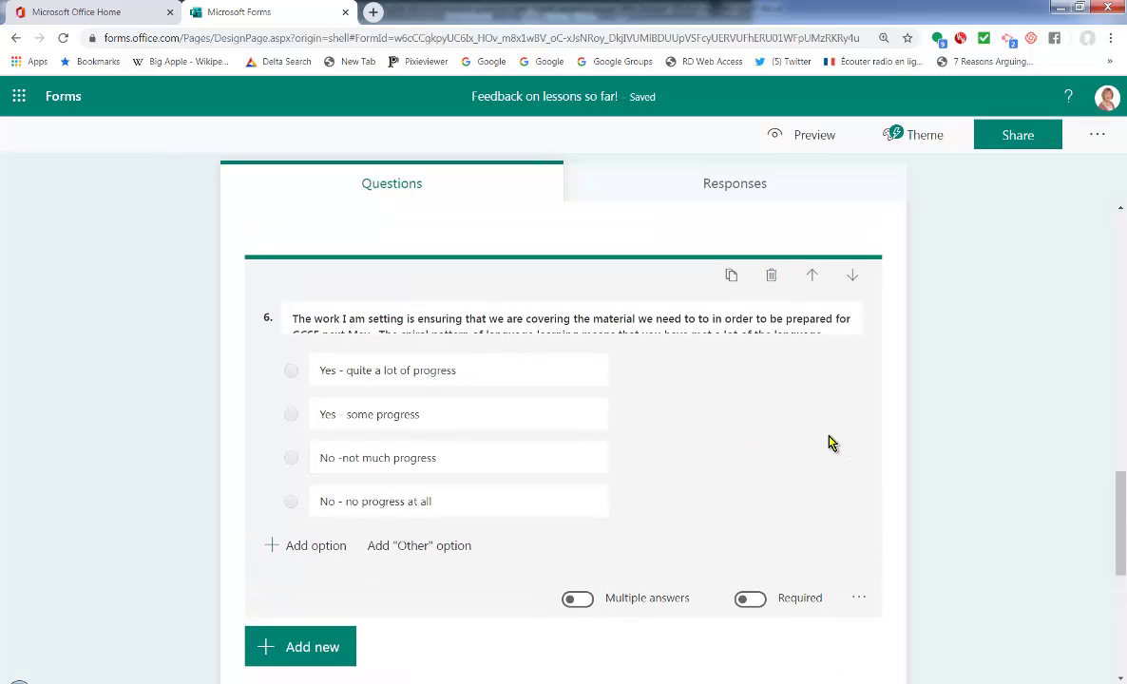
{"action": "left_click", "coordinate": [859, 598]}
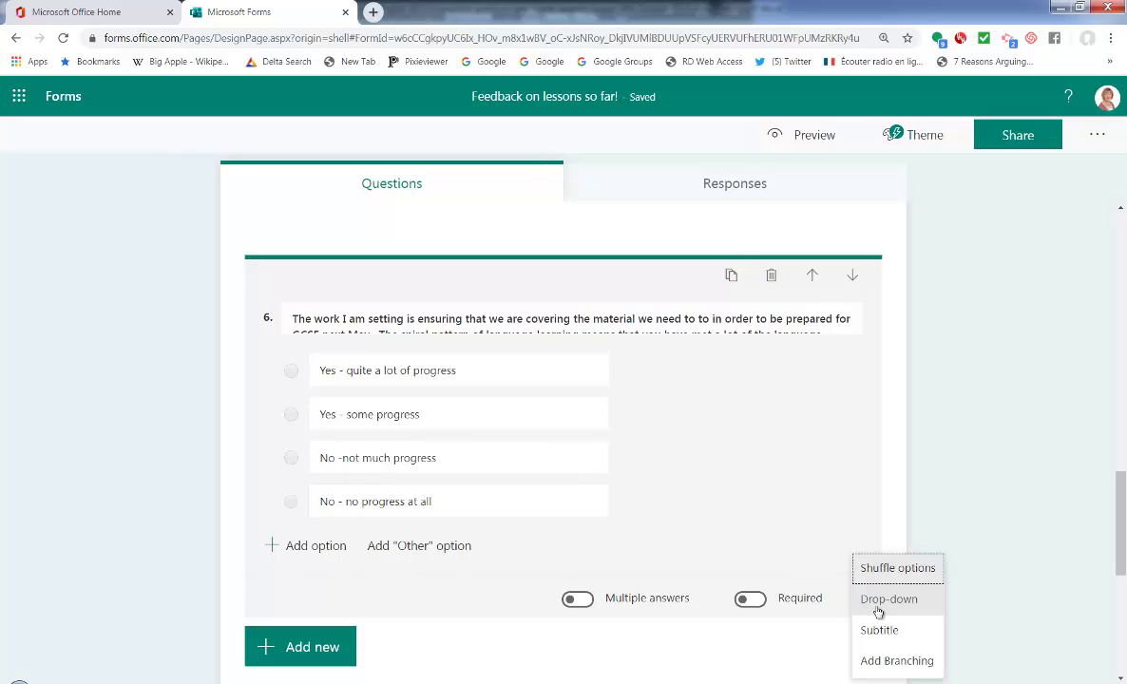
{"action": "left_click", "coordinate": [908, 660]}
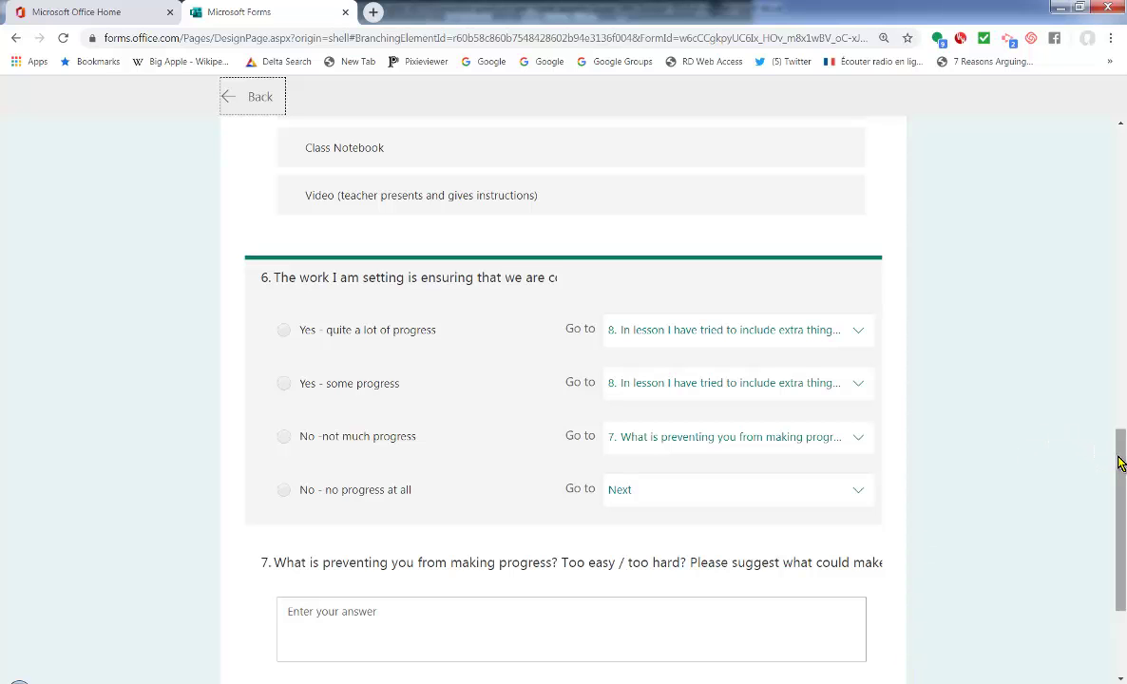
{"action": "left_click_drag", "start_coordinate": [1122, 460], "coordinate": [1124, 525]}
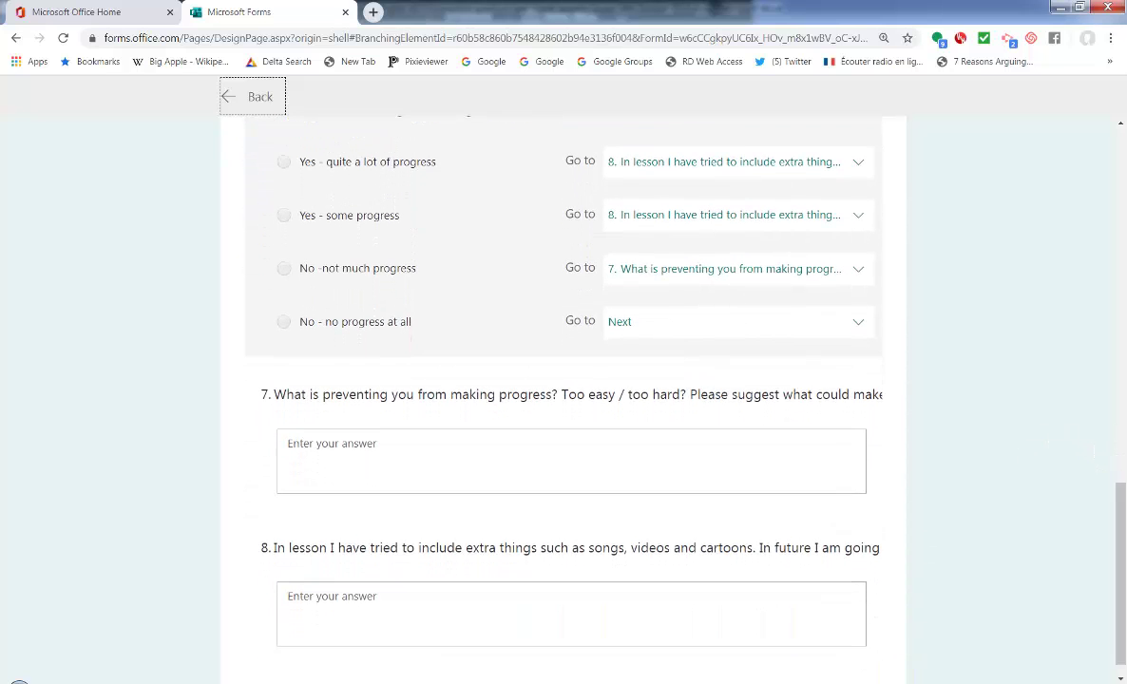
{"action": "left_click", "coordinate": [855, 167]}
{"action": "left_click", "coordinate": [855, 167]}
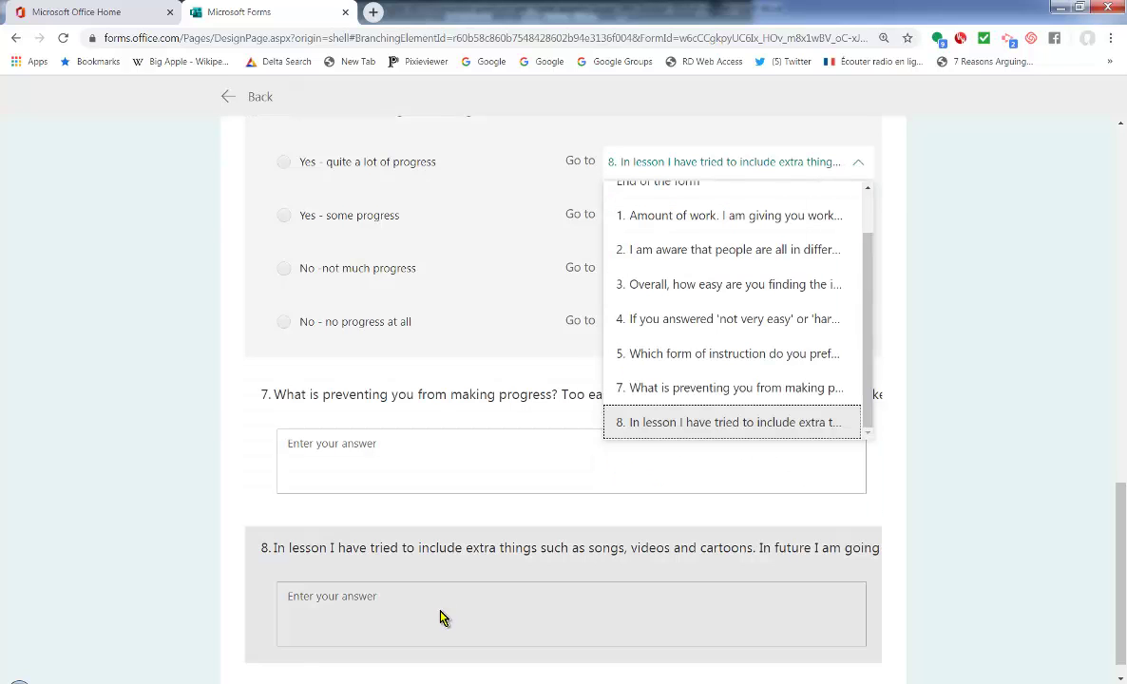
{"action": "left_click", "coordinate": [744, 428]}
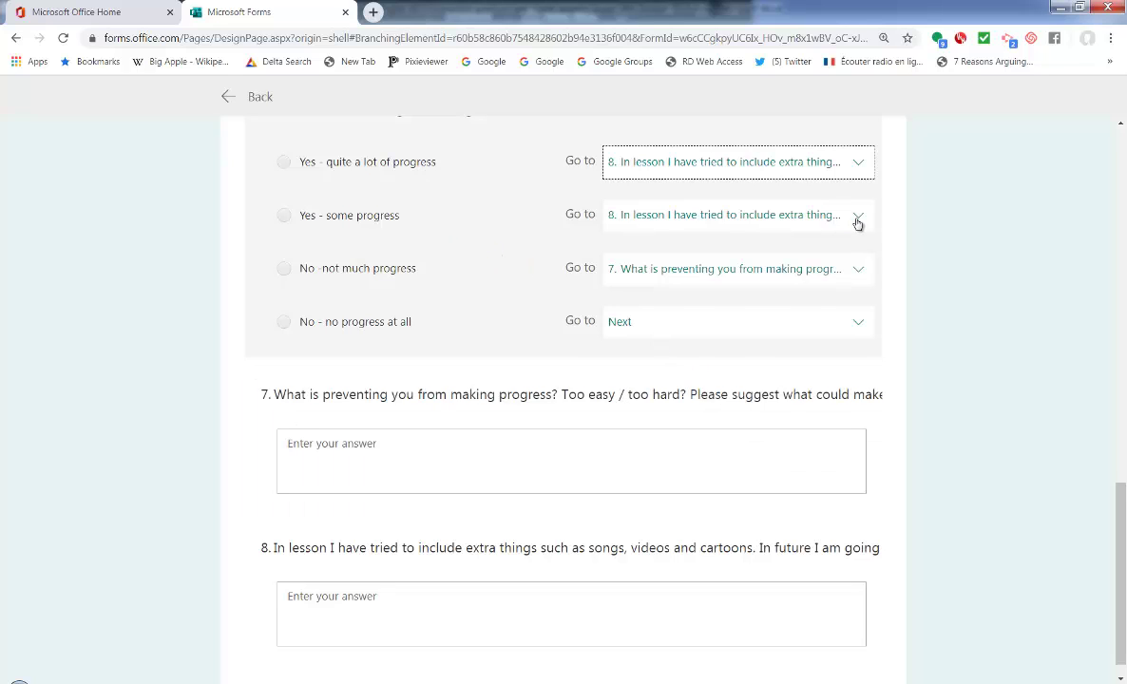
{"action": "left_click", "coordinate": [858, 218]}
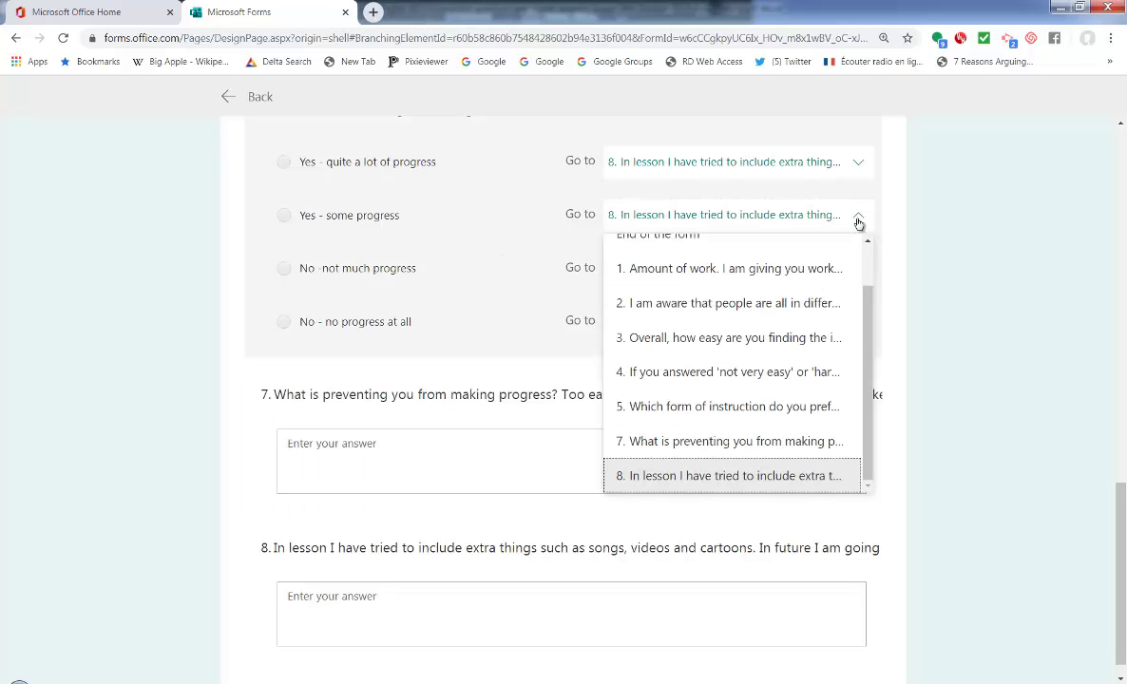
{"action": "left_click", "coordinate": [771, 477]}
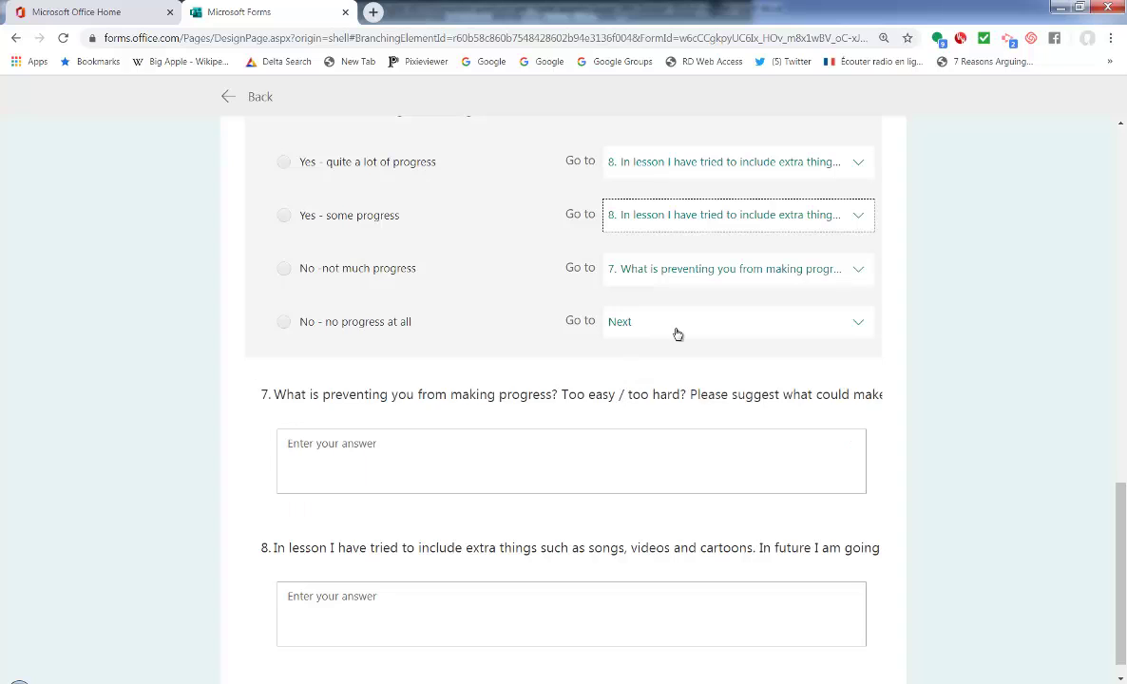
Step: Route the "No -not much progress" and "No - no progress at all" answers of question 6 to question 7
{"action": "left_click", "coordinate": [859, 274]}
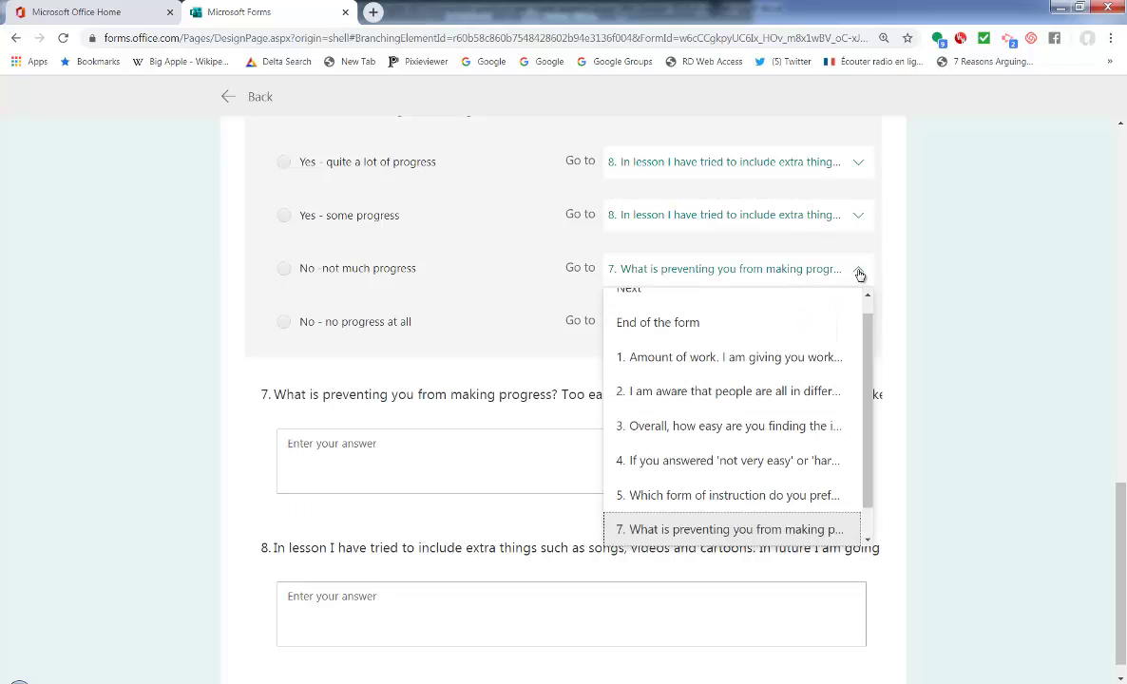
{"action": "left_click", "coordinate": [785, 528]}
{"action": "left_click", "coordinate": [858, 324]}
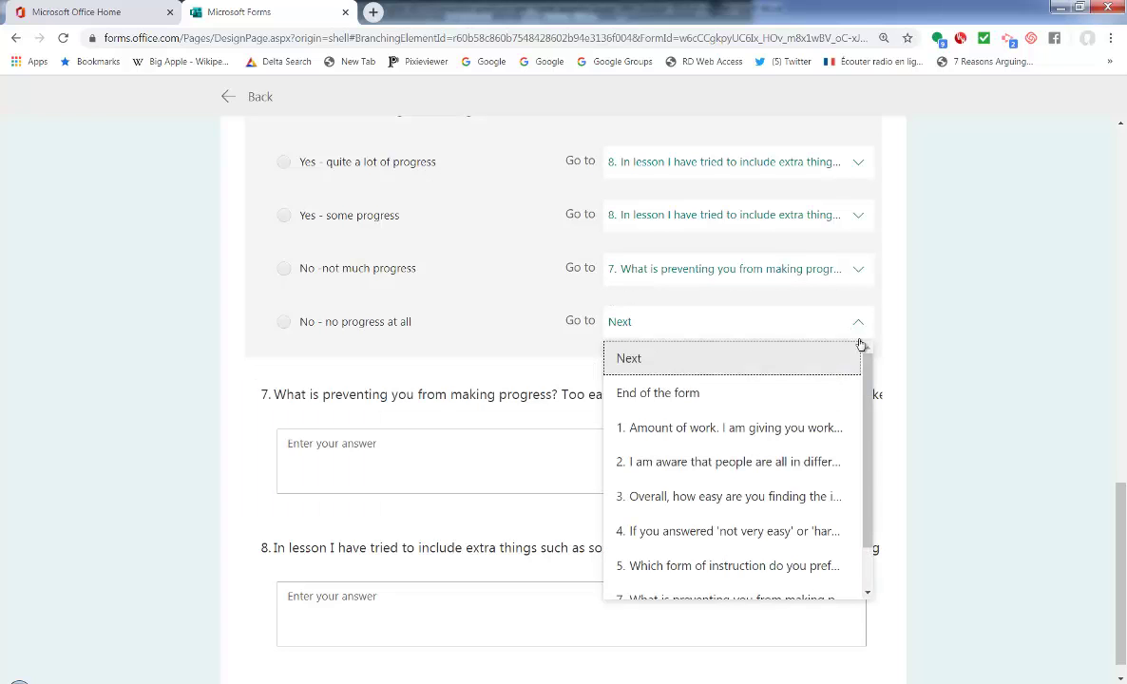
{"action": "scroll", "coordinate": [872, 523], "scroll_direction": "down", "scroll_amount": 1}
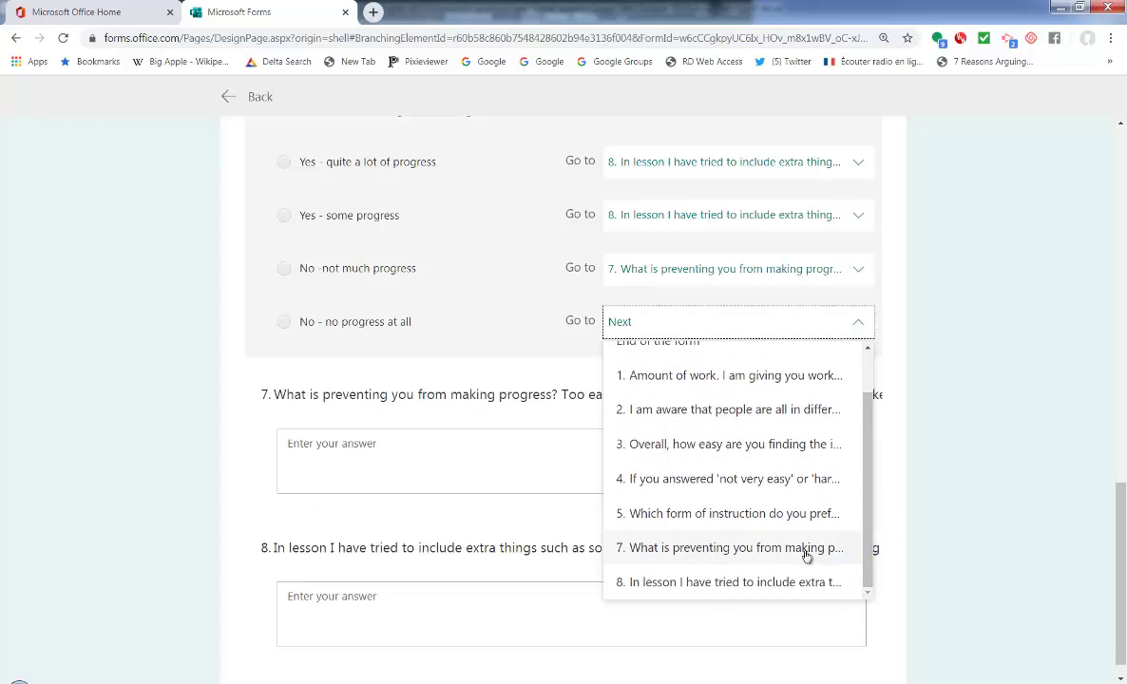
{"action": "left_click", "coordinate": [841, 617]}
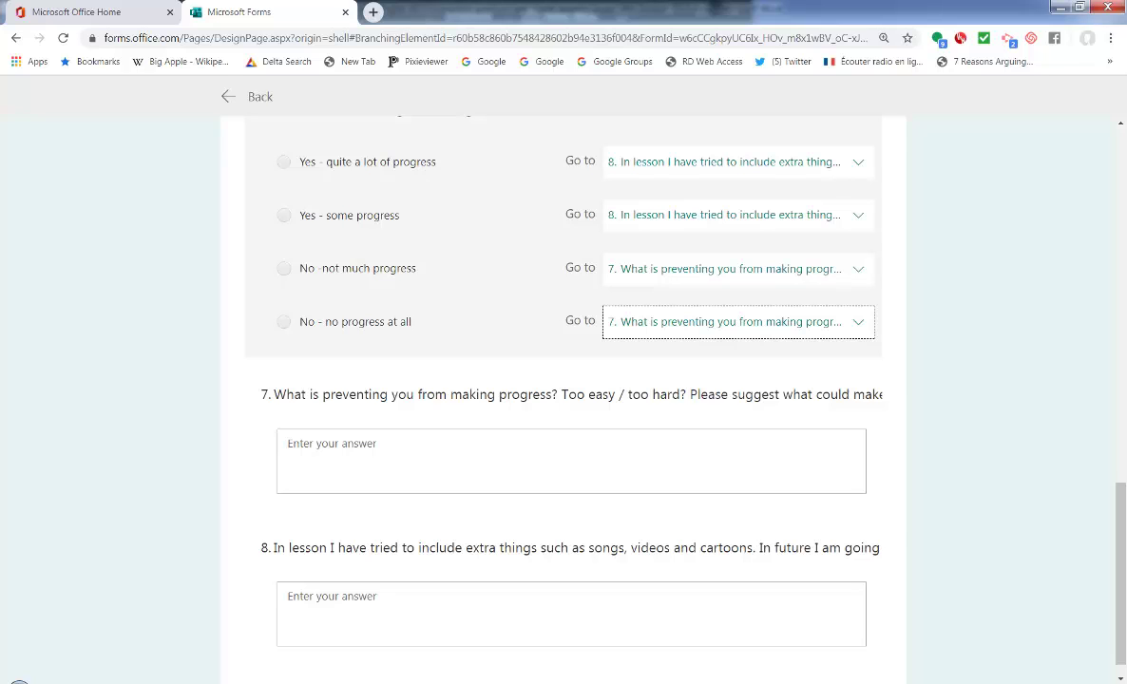
Step: Review the branching destinations of questions 6 to 8, and return to the question editor
{"action": "left_click", "coordinate": [297, 621]}
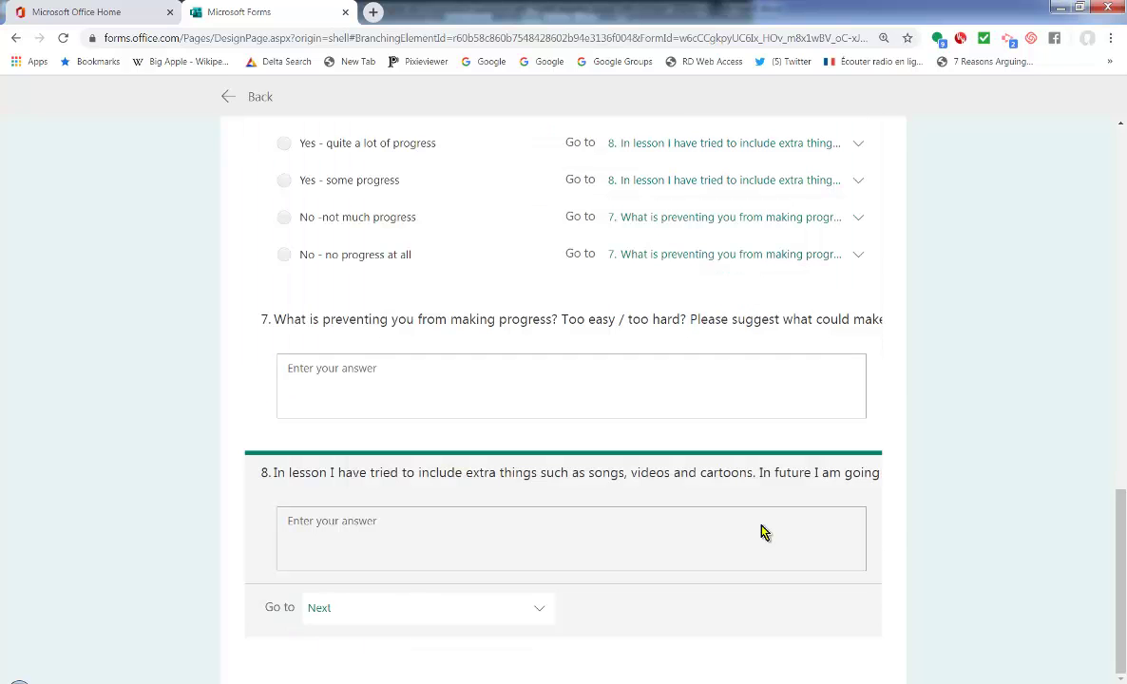
{"action": "left_click", "coordinate": [475, 200]}
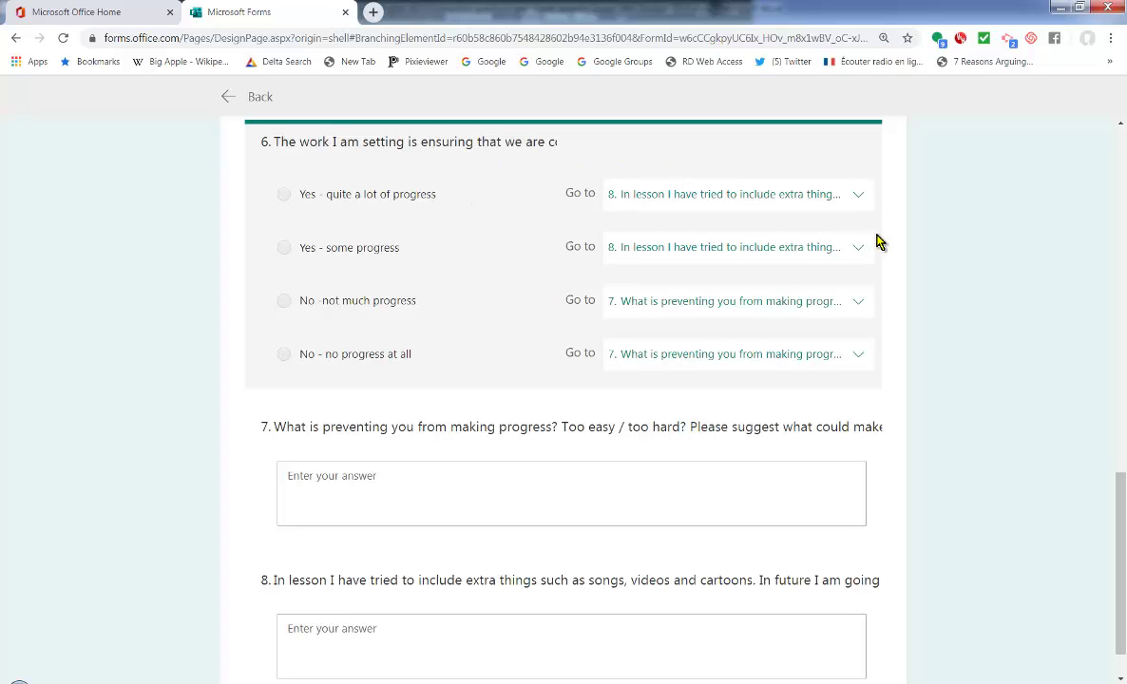
{"action": "scroll", "coordinate": [875, 242], "scroll_direction": "up", "scroll_amount": 3}
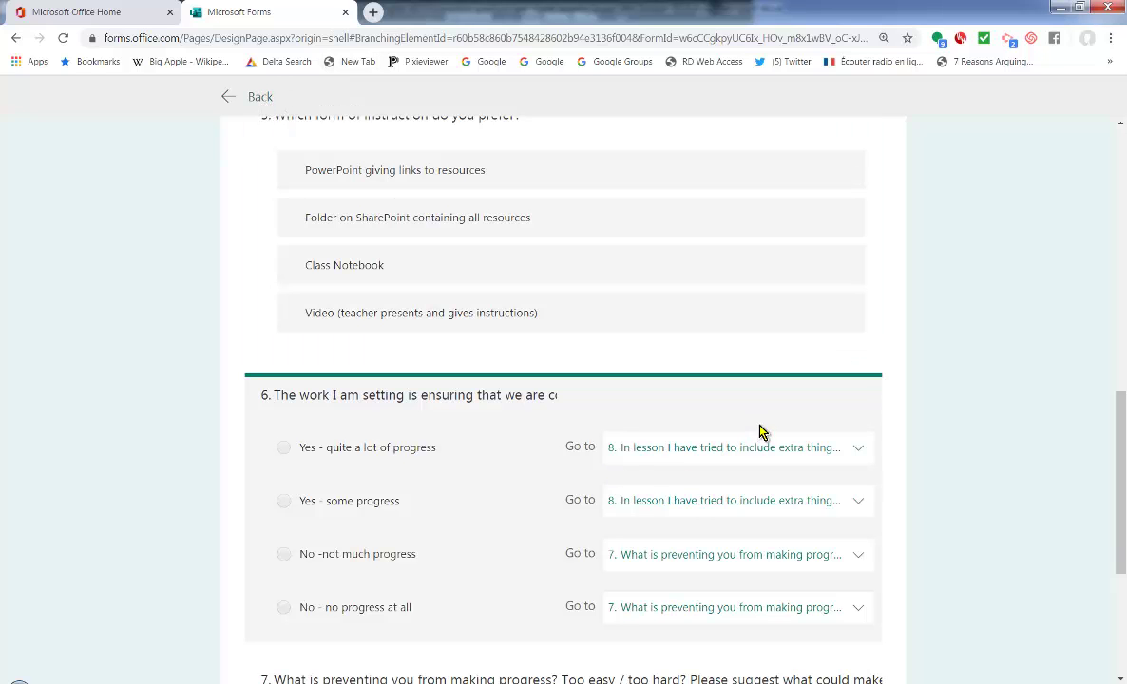
{"action": "scroll", "coordinate": [760, 427], "scroll_direction": "down", "scroll_amount": 2}
{"action": "scroll", "coordinate": [760, 427], "scroll_direction": "down", "scroll_amount": 1}
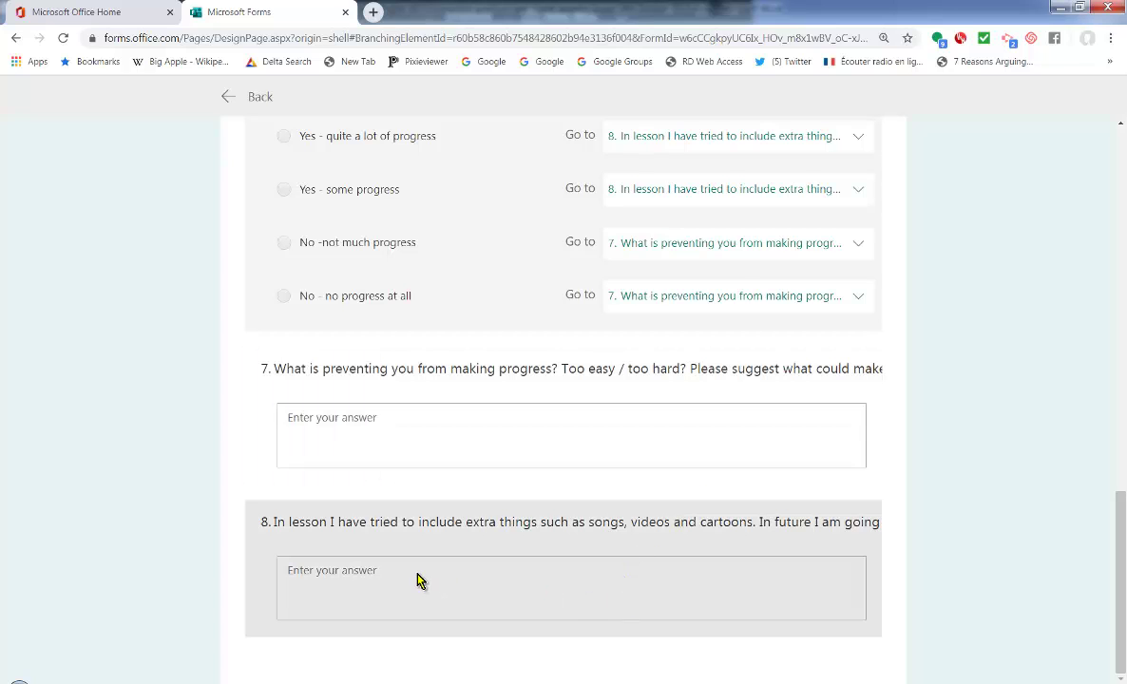
{"action": "left_click", "coordinate": [419, 580]}
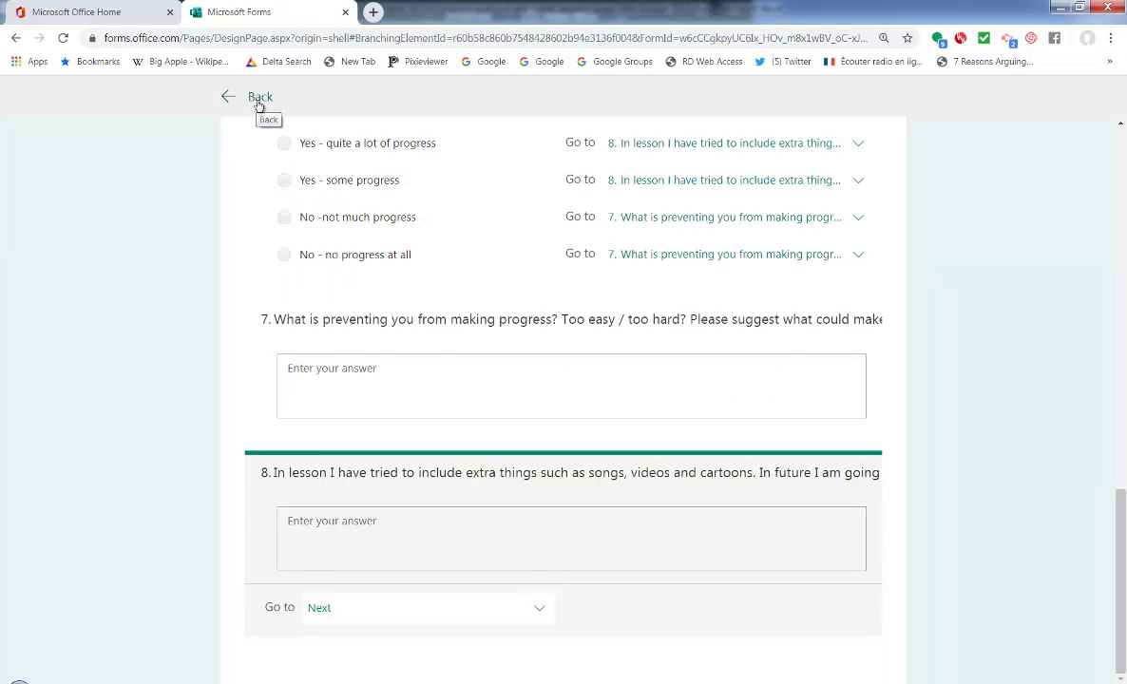
{"action": "left_click", "coordinate": [258, 99]}
Step: Add a Choice question after question 8 beginning "Every week I am setting work to be done in your speaking test booklet"
{"action": "scroll", "coordinate": [746, 516], "scroll_direction": "down", "scroll_amount": 5}
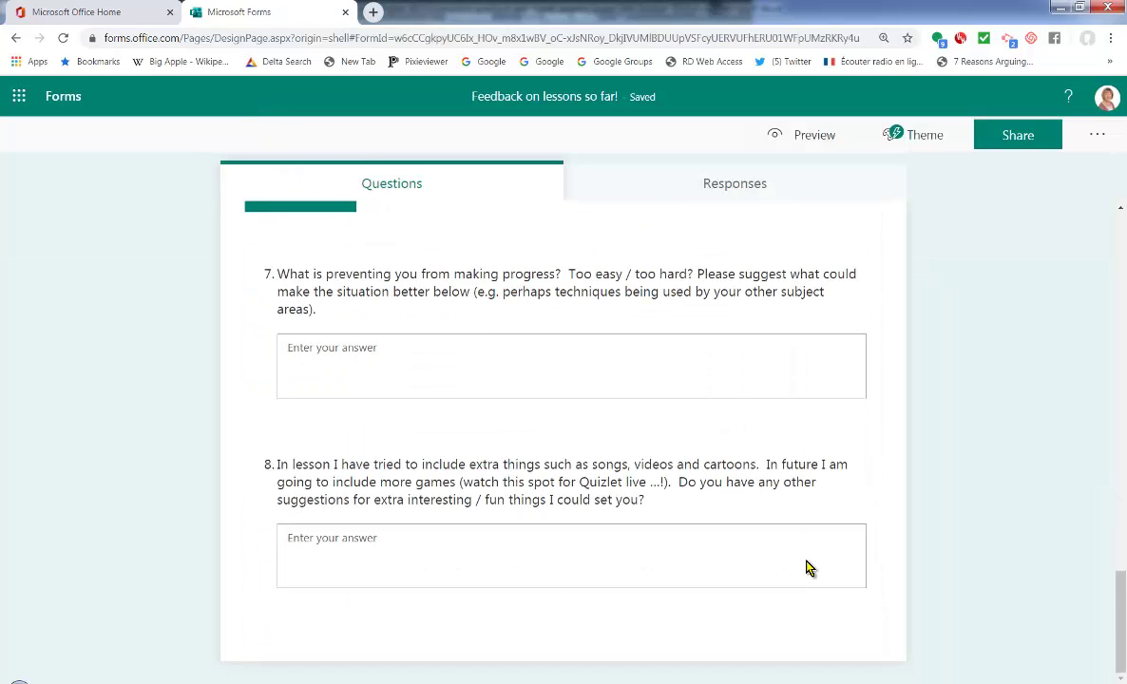
{"action": "left_click", "coordinate": [640, 494]}
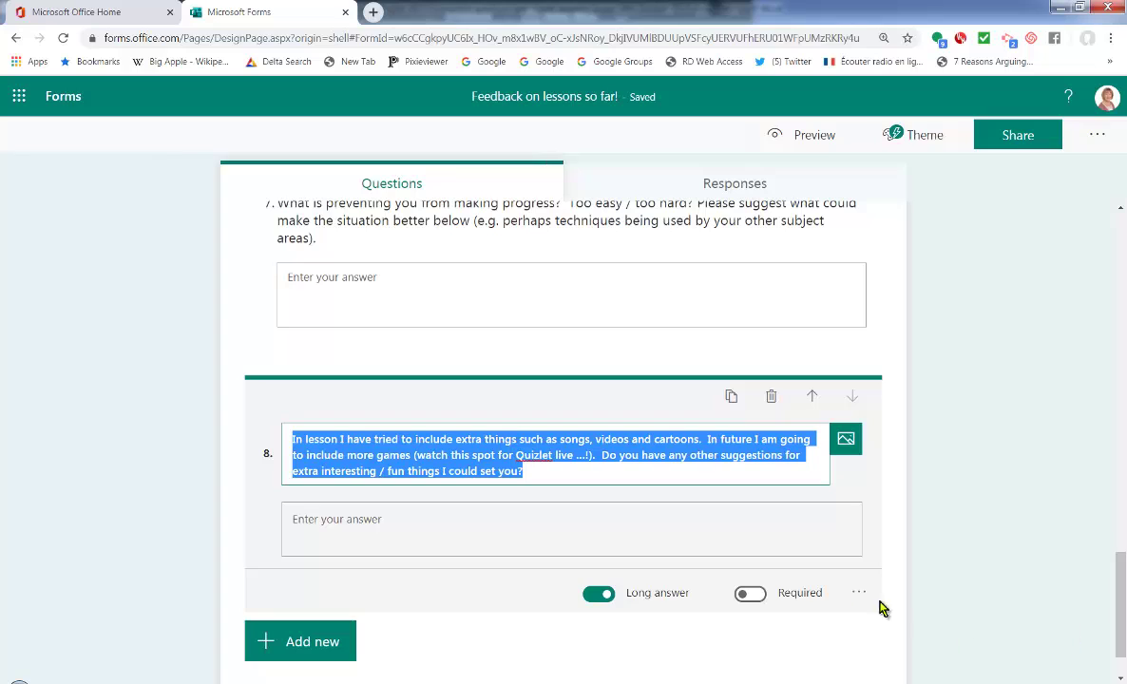
{"action": "left_click", "coordinate": [311, 643]}
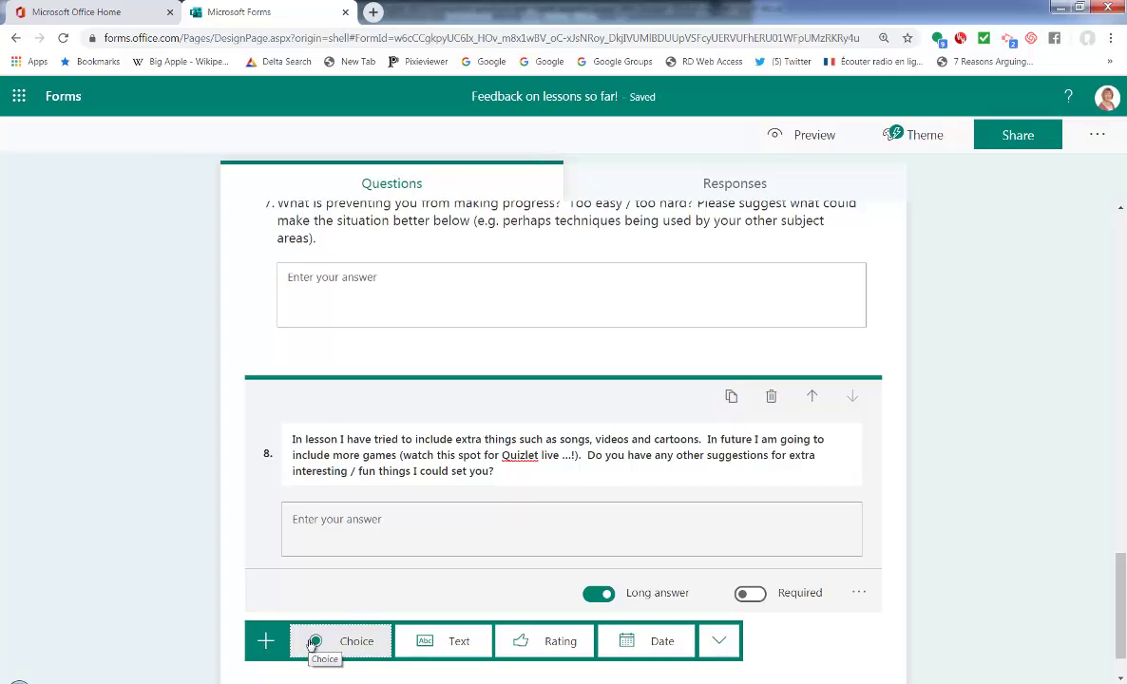
{"action": "left_click", "coordinate": [364, 649]}
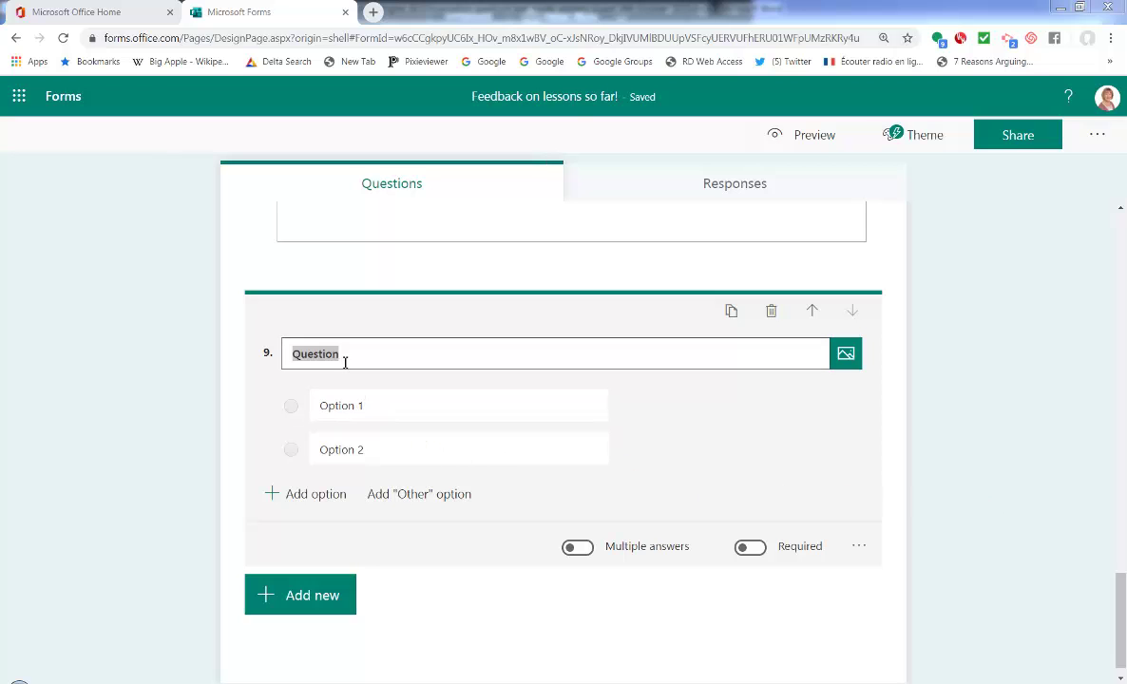
{"action": "left_click_drag", "start_coordinate": [348, 354], "coordinate": [289, 353]}
{"action": "type", "text": "1.  Every week I am setting work to be done in your speaking test booklet,.  this is the work which I am marking and giving feedback on by reviewing the language and writing a comment as I return it to you.  Are you getting this feedback"}
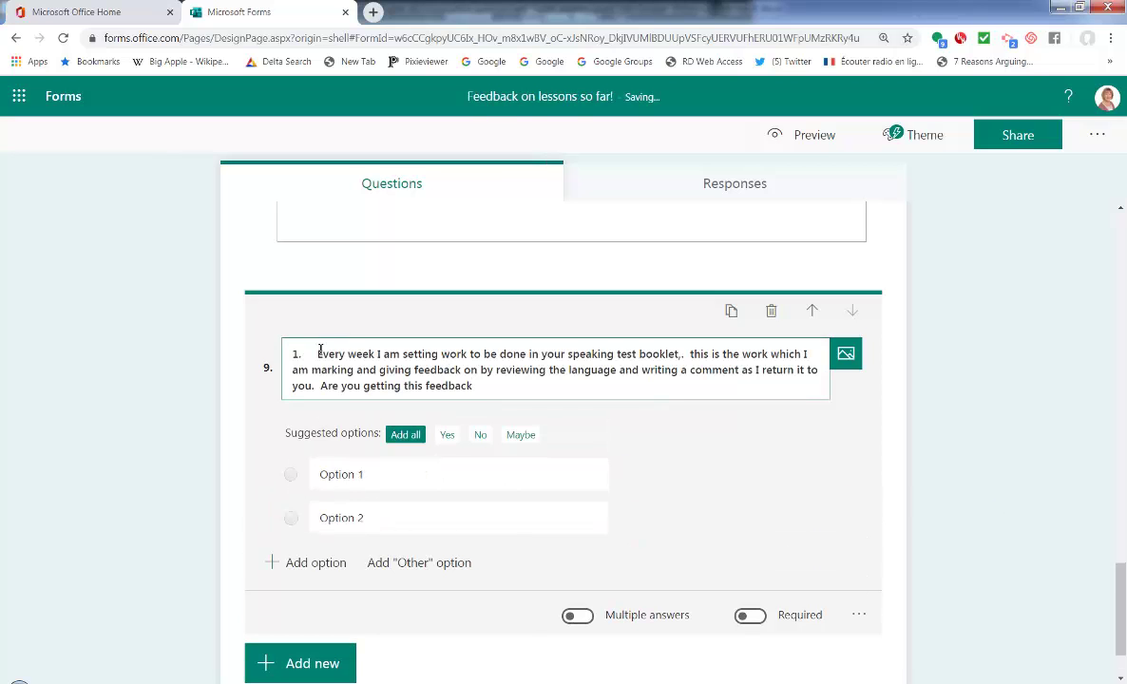
Step: Remove the leading "1." numbering from question 9's text and end it with a question mark after "Are you getting this feedback"
{"action": "left_click", "coordinate": [318, 355]}
{"action": "key", "text": "BackSpace"}
{"action": "key", "text": "BackSpace"}
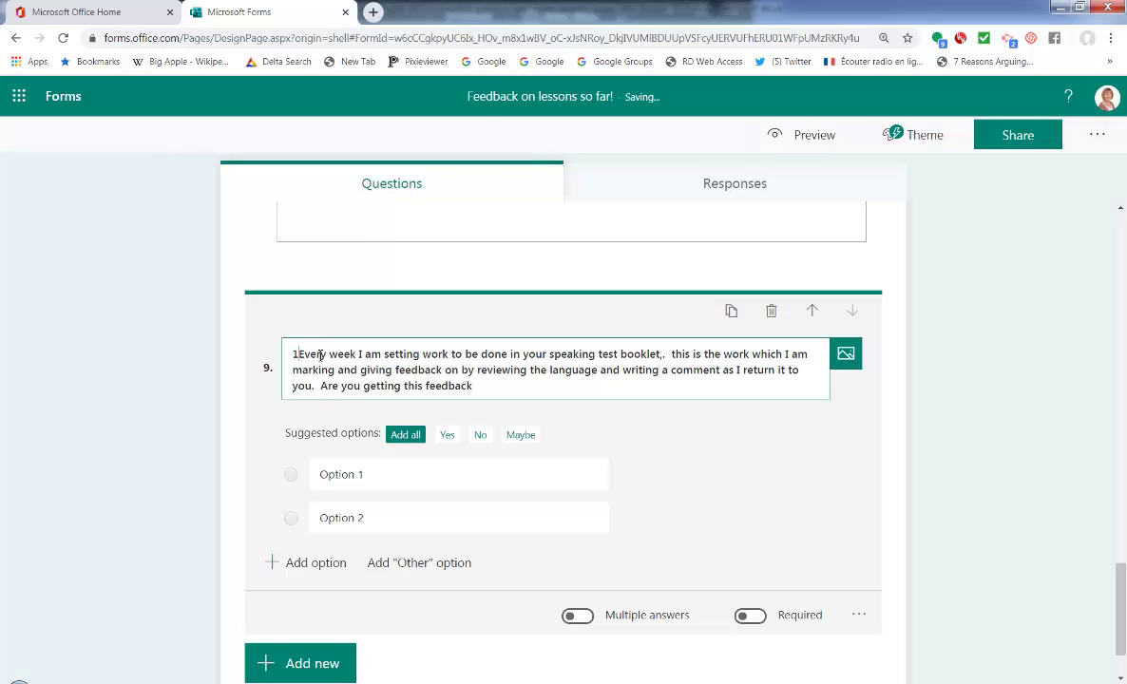
{"action": "key", "text": "BackSpace"}
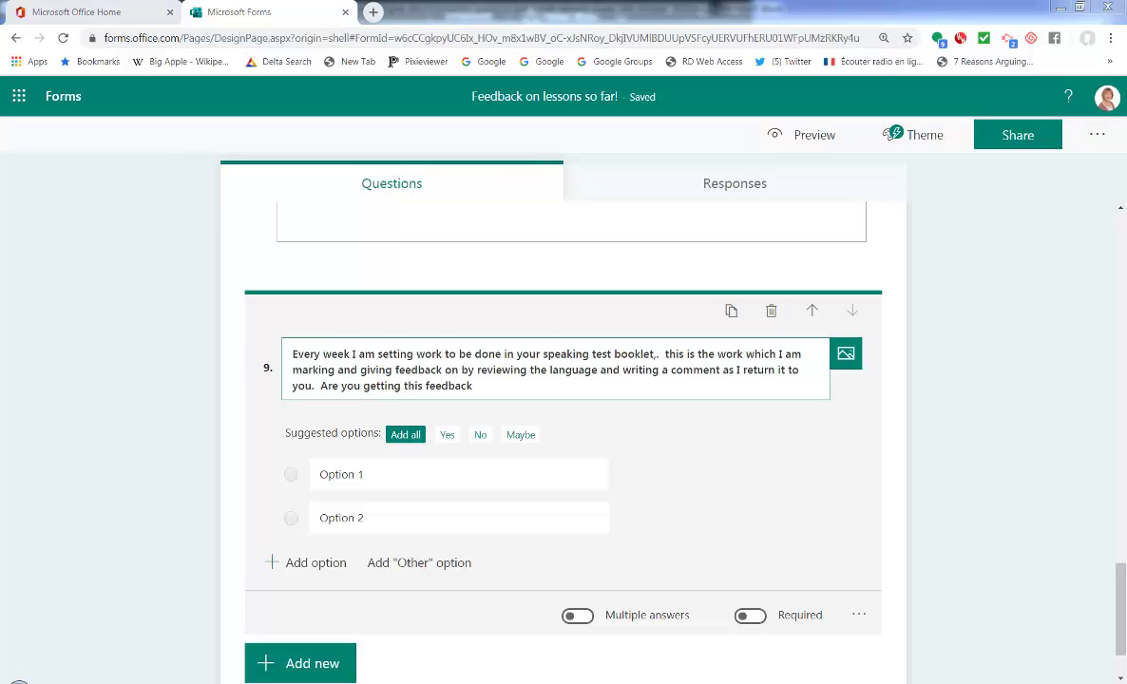
{"action": "key", "text": "ctrl+a"}
{"action": "left_click", "coordinate": [500, 384]}
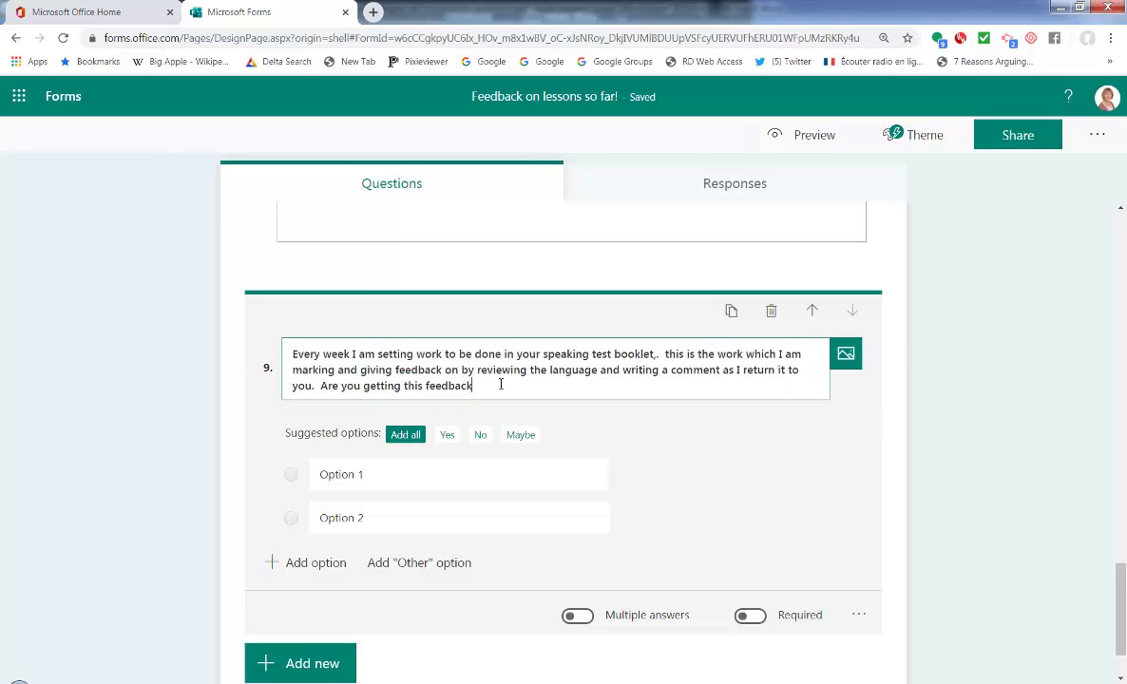
{"action": "type", "text": "?"}
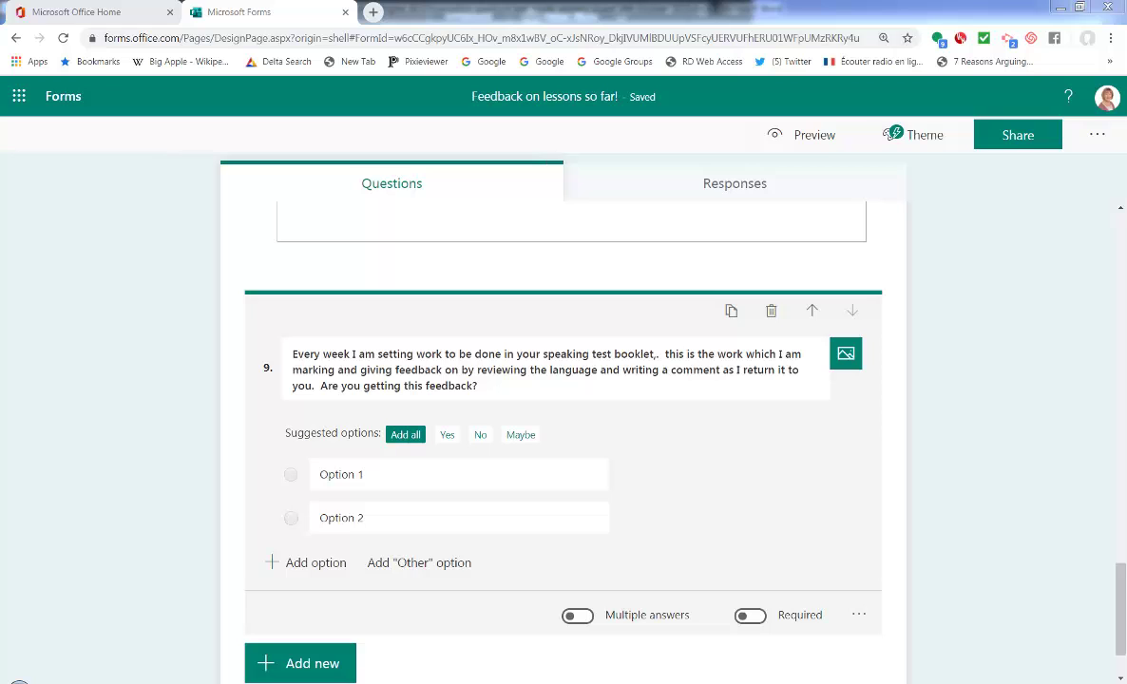
Step: Enter "Yes, I am doing the booklet and opening the comments" as both the first and second options of question 9
{"action": "left_click", "coordinate": [378, 481]}
{"action": "type", "text": "Yes, I am doing the booklet and opening the comments"}
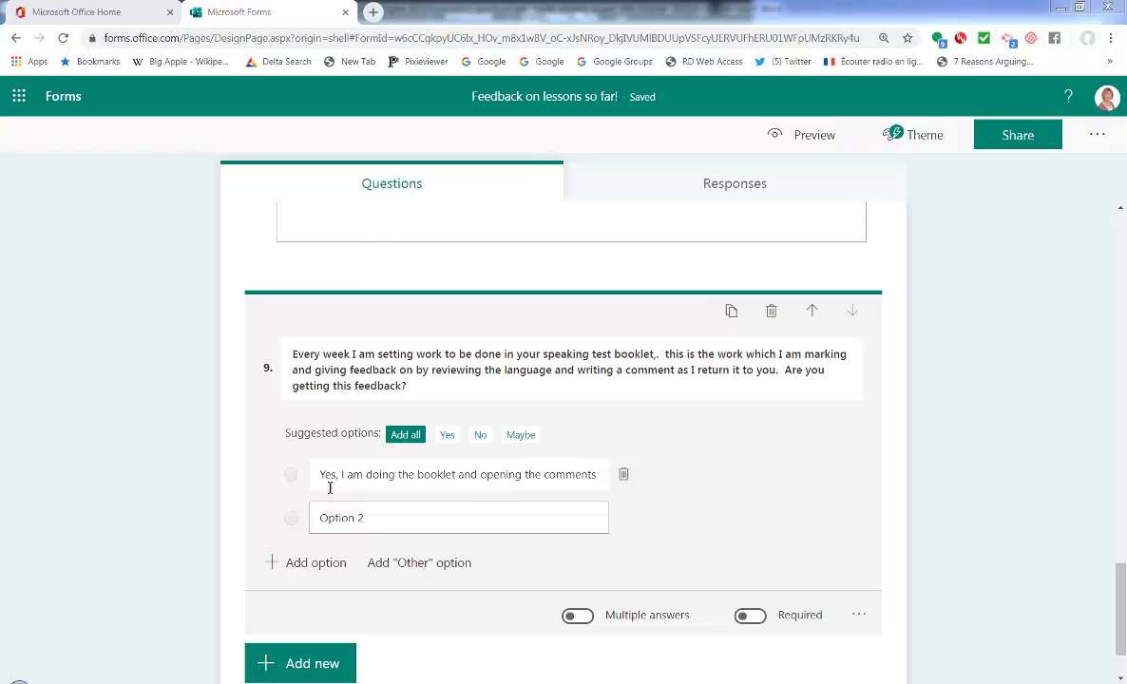
{"action": "left_click", "coordinate": [365, 518]}
{"action": "type", "text": "Yes, I am doing the booklet and opening the comments"}
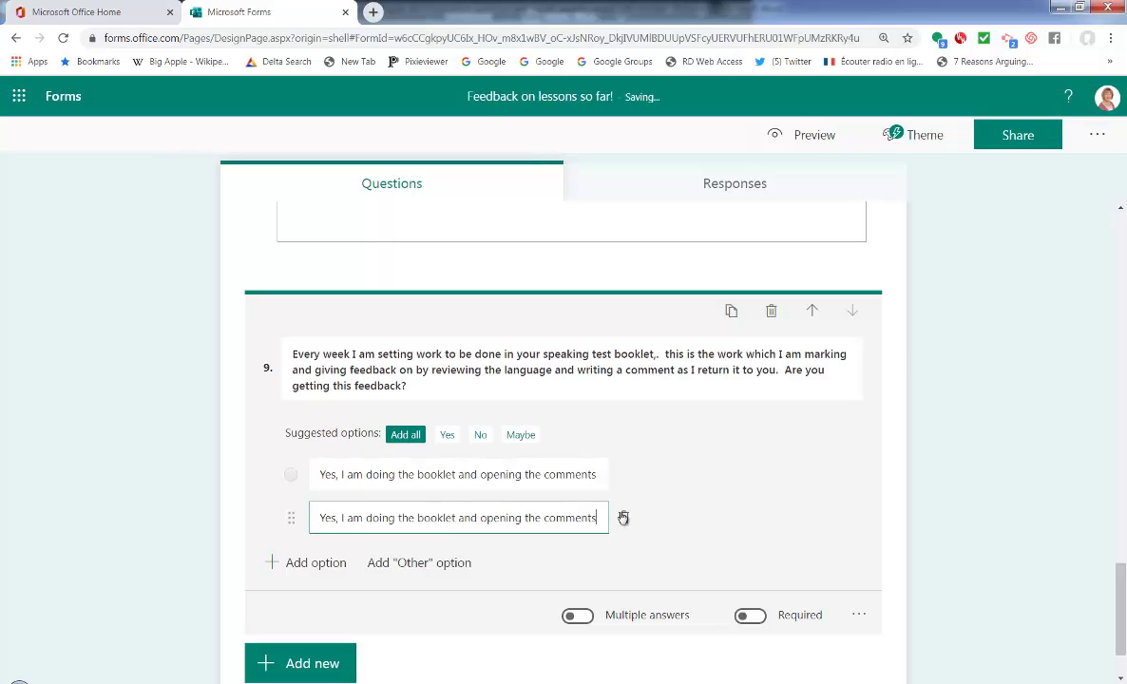
Step: Reword the second option of question 9 to "Yes, I am doing the booklet but have not opened the comments"
{"action": "left_click_drag", "start_coordinate": [459, 518], "coordinate": [537, 508]}
{"action": "type", "text": "but hav enot"}
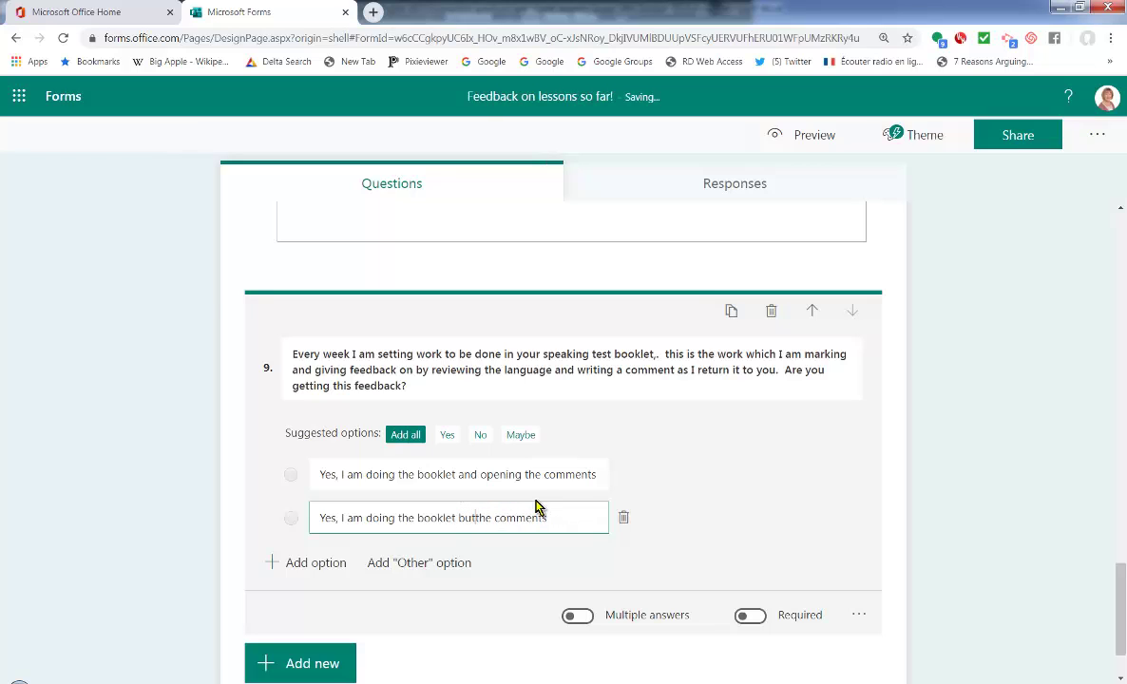
{"action": "type", "text": " opened"}
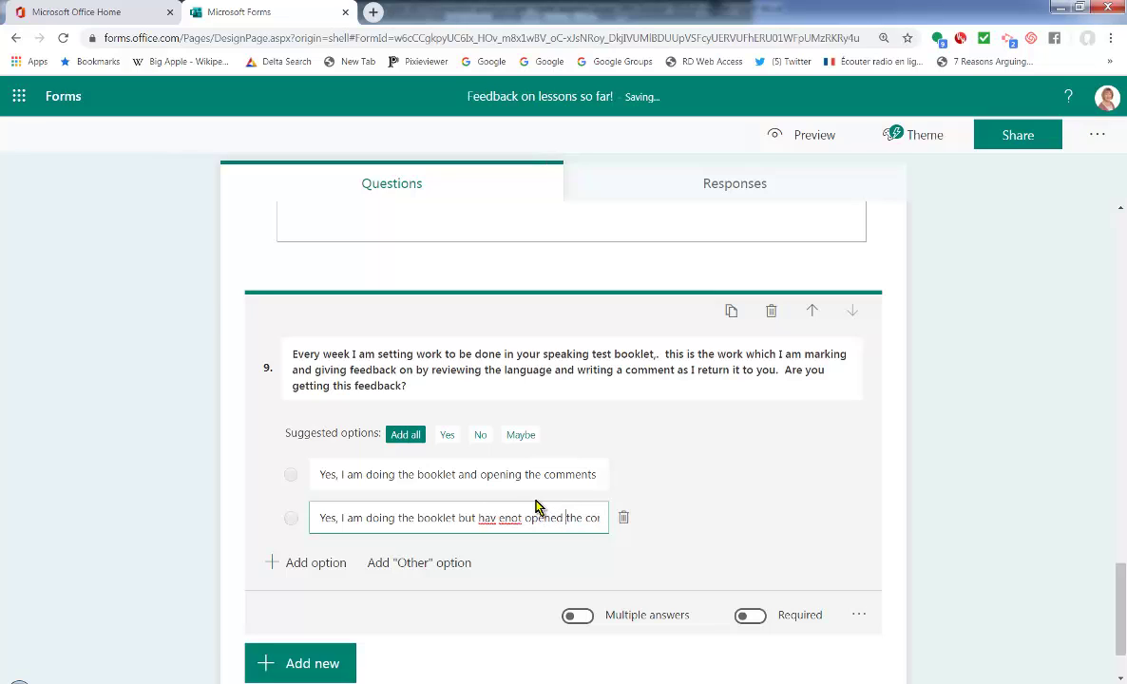
{"action": "left_click", "coordinate": [501, 518]}
{"action": "key", "text": "BackSpace"}
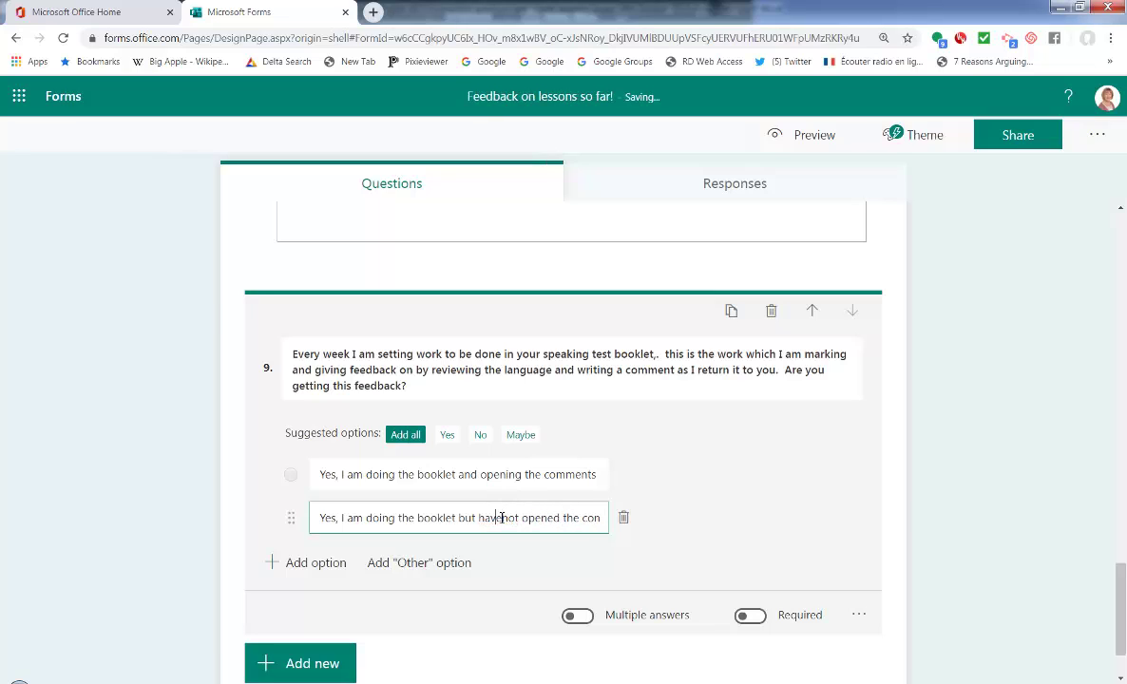
Step: Add a third option to question 9 containing the copied text ending "am doing the booklet, but have not read the comments"
{"action": "left_click", "coordinate": [307, 563]}
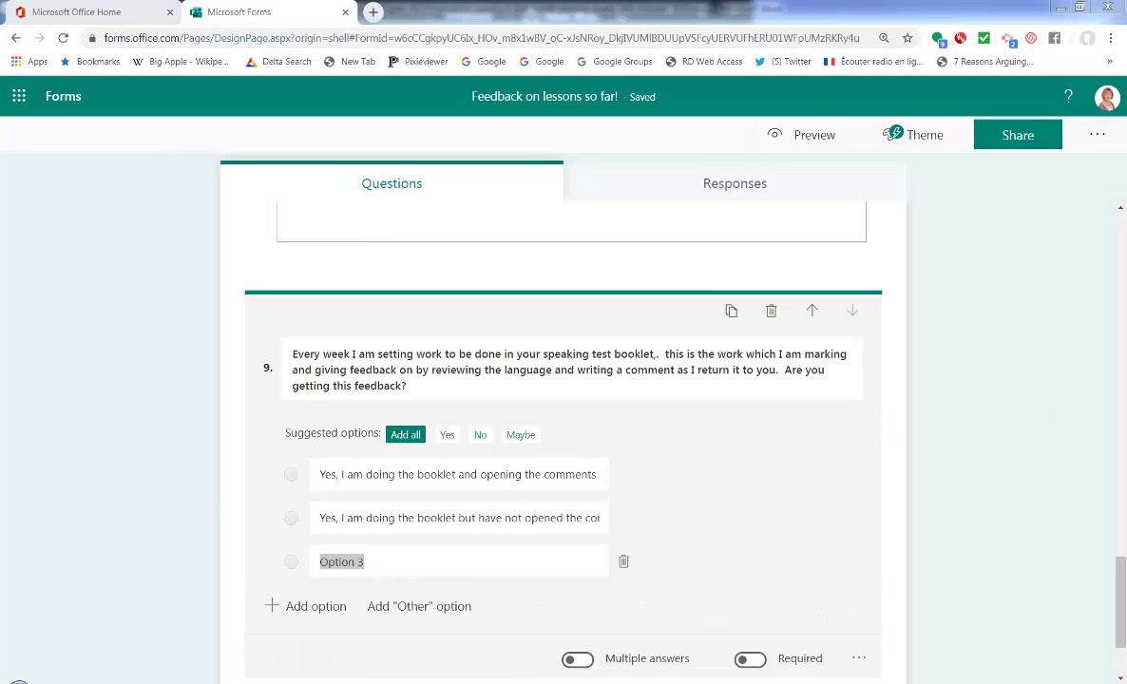
{"action": "left_click", "coordinate": [385, 561]}
{"action": "left_click_drag", "start_coordinate": [381, 561], "coordinate": [307, 562]}
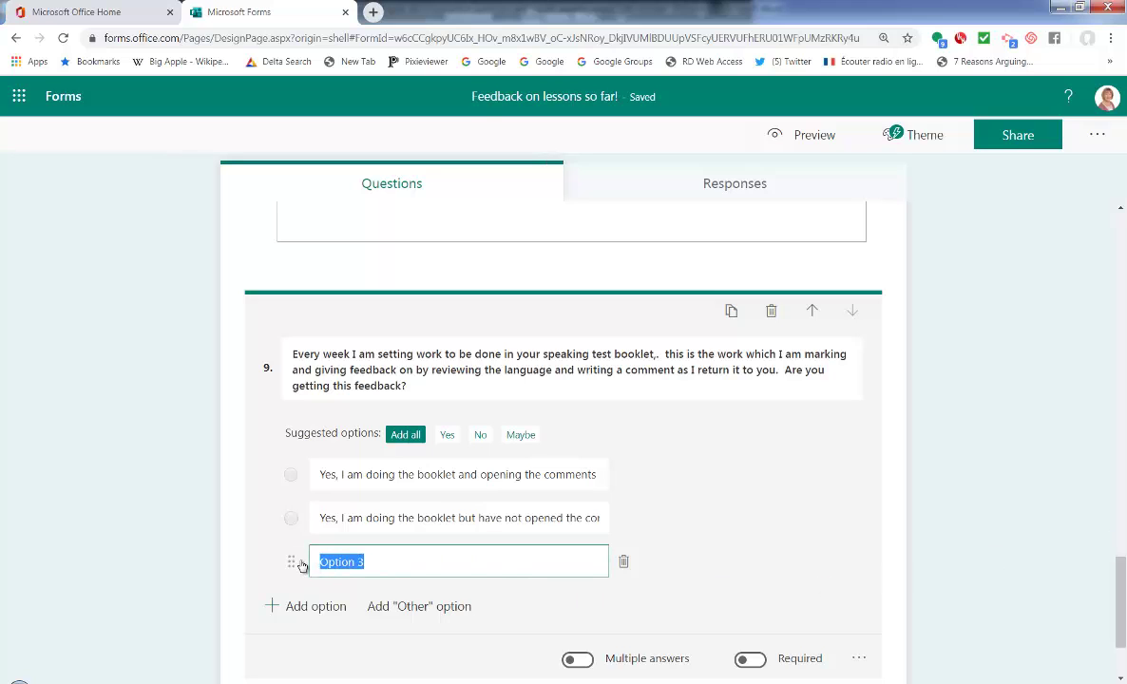
{"action": "key", "text": "ctrl+v"}
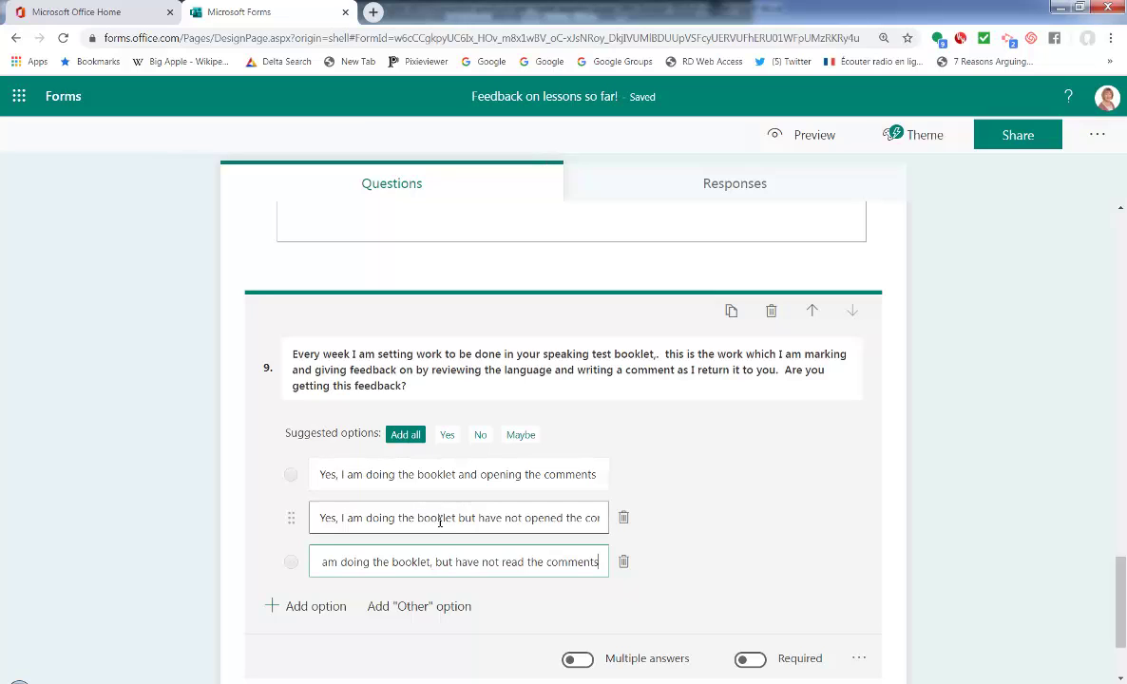
Step: Delete question 9's second option, "Yes, I am doing the booklet but have not opened the comments", and check the start of the remaining one
{"action": "left_click", "coordinate": [623, 518]}
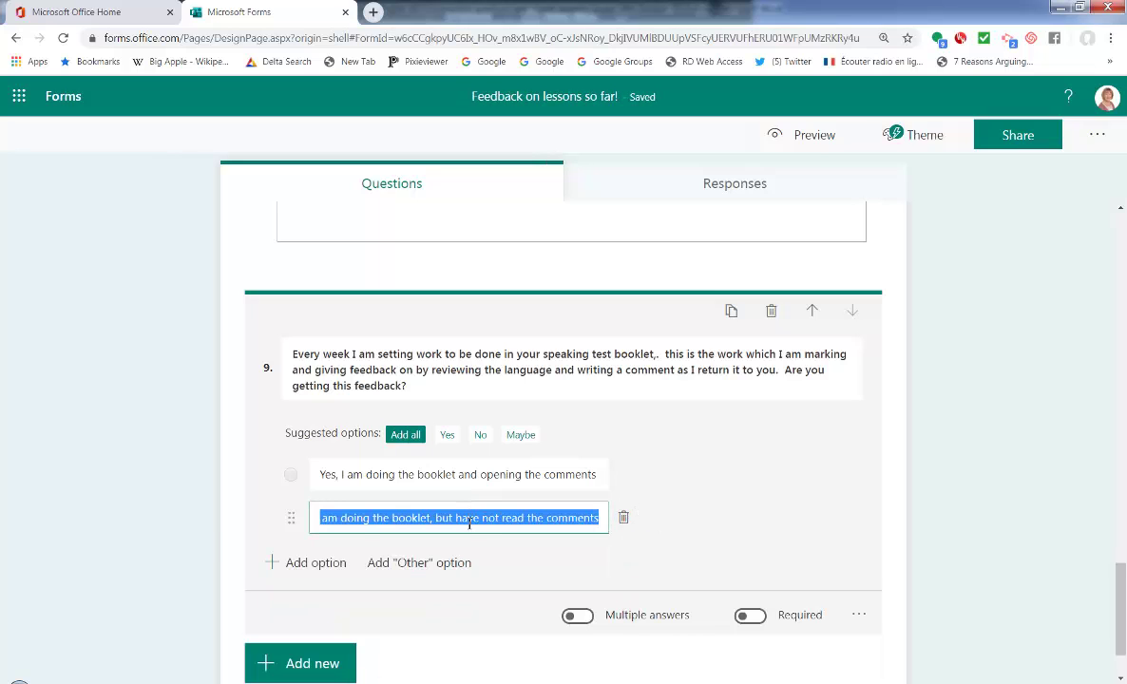
{"action": "left_click", "coordinate": [468, 521]}
{"action": "key", "text": "Left"}
{"action": "key", "text": "Left"}
{"action": "key", "text": "Left"}
{"action": "key", "text": "Left"}
{"action": "key", "text": "Left"}
{"action": "key", "text": "Left"}
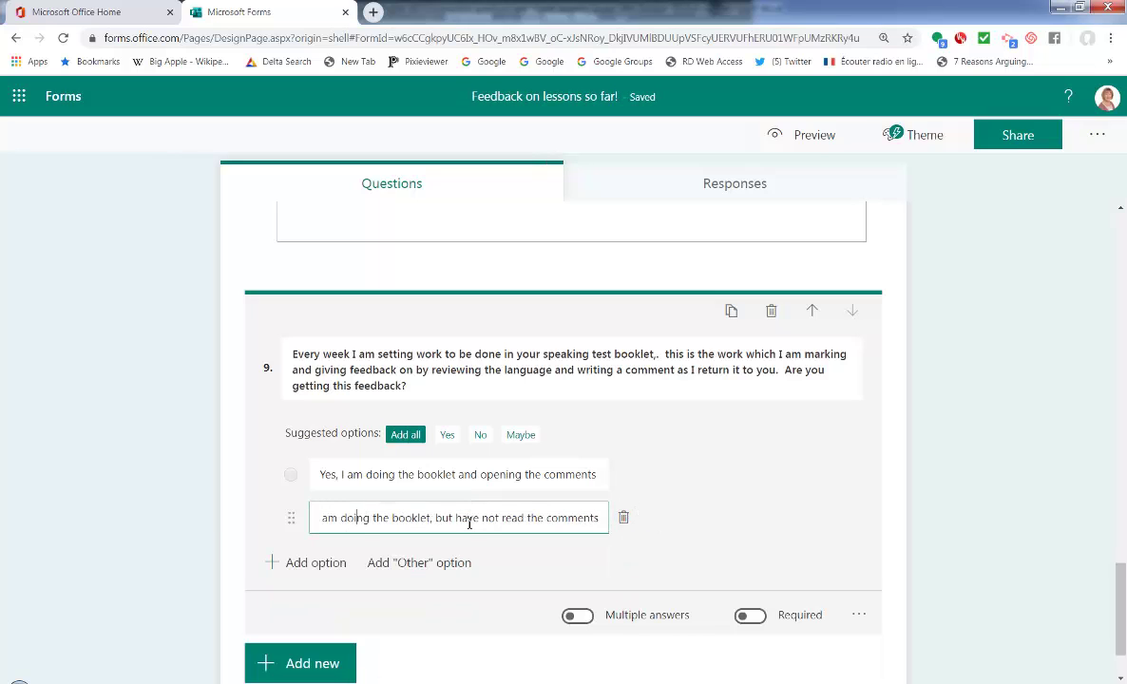
{"action": "key", "text": "Home"}
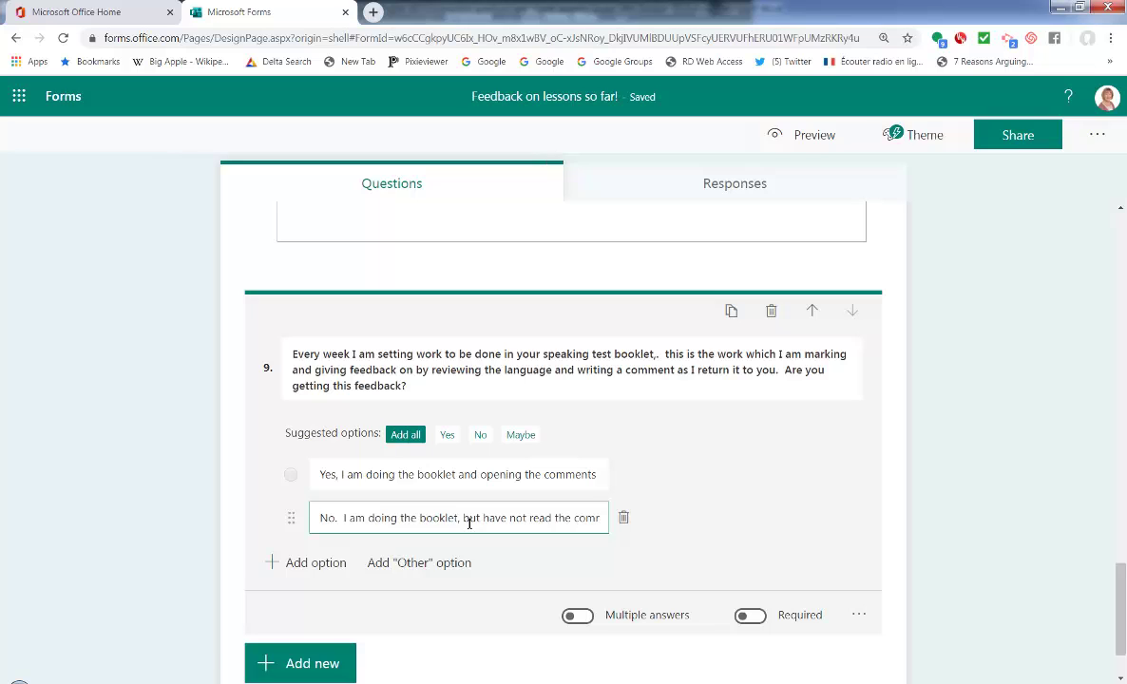
Step: Add a third option "No. I am not doing the booklet." to question 9 and make the question required
{"action": "left_click", "coordinate": [318, 563]}
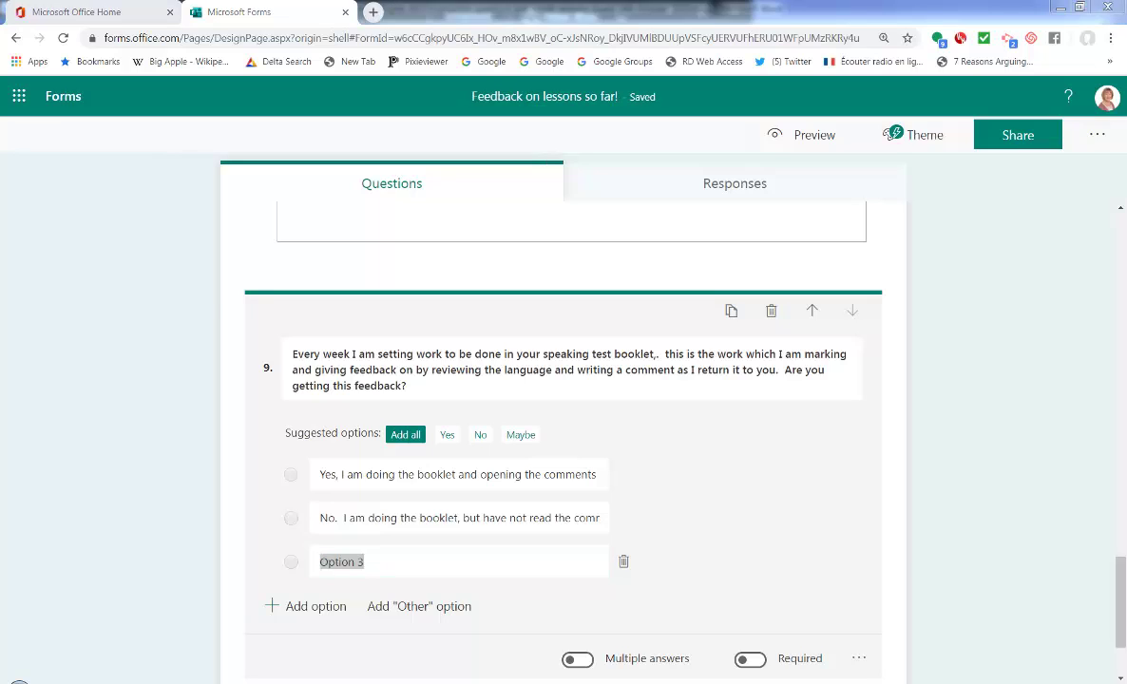
{"action": "left_click", "coordinate": [376, 561]}
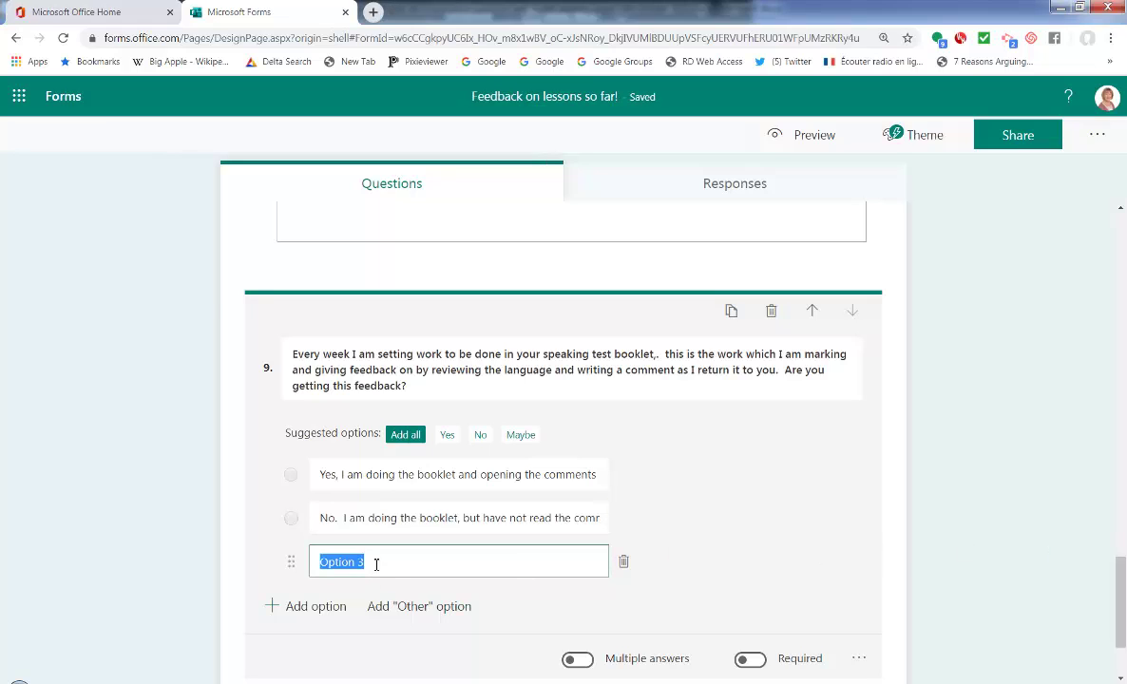
{"action": "type", "text": "No.  I am not doing the booklet."}
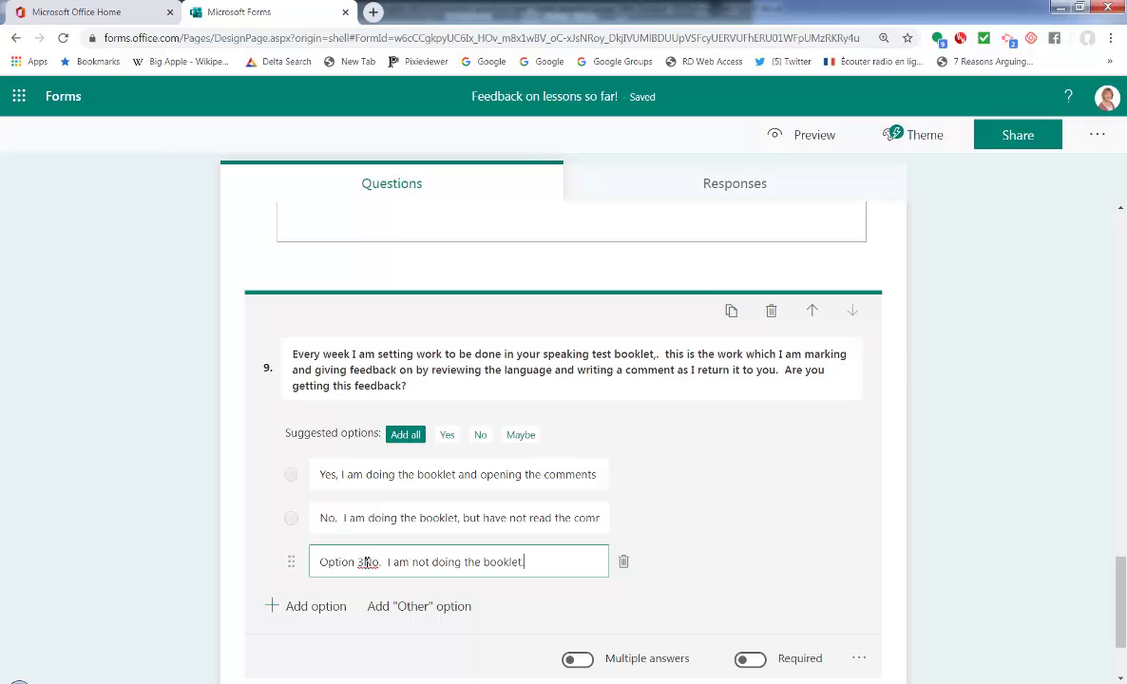
{"action": "left_click_drag", "start_coordinate": [365, 563], "coordinate": [291, 571]}
{"action": "key", "text": "BackSpace"}
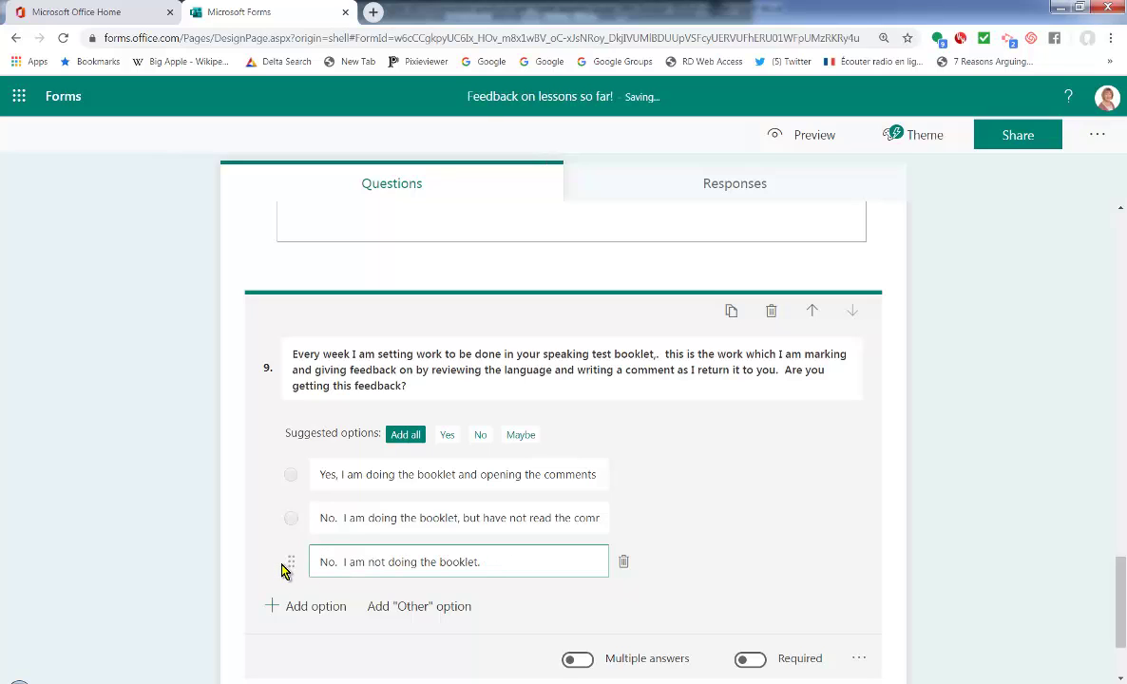
{"action": "left_click", "coordinate": [749, 658]}
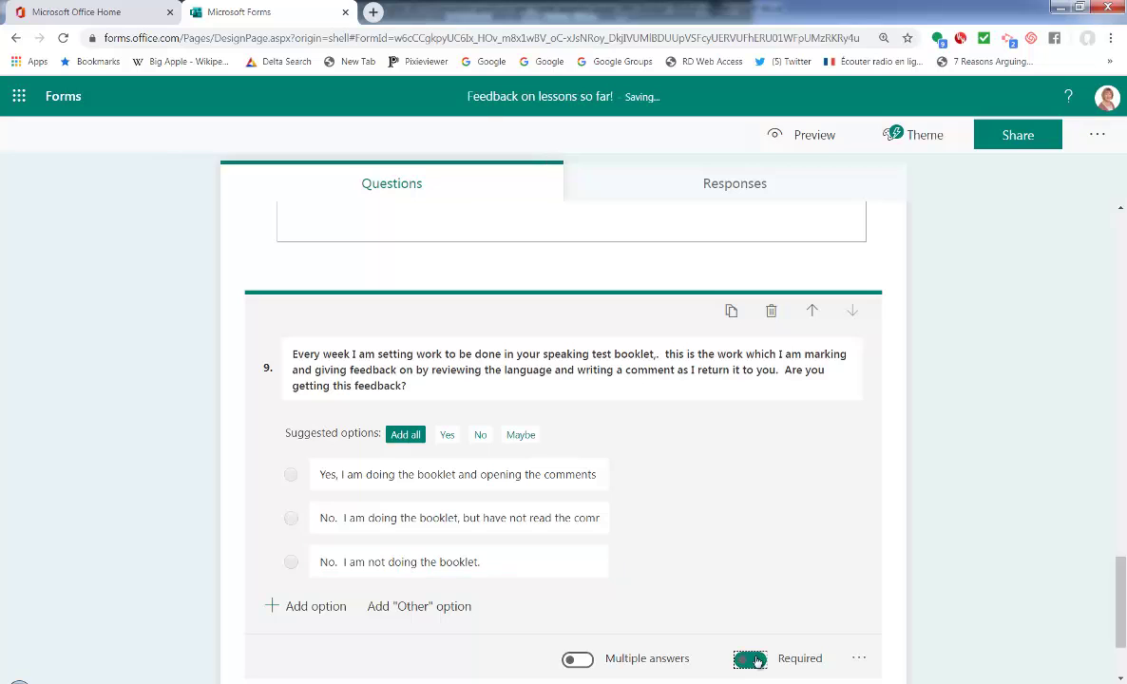
Step: Add choice question 10 about volunteering for Zoom speaking practice, beginning "There will be an opportunity for you to volunteer" and ending "flexible regarding time slots!"
{"action": "scroll", "coordinate": [848, 563], "scroll_direction": "down", "scroll_amount": 2}
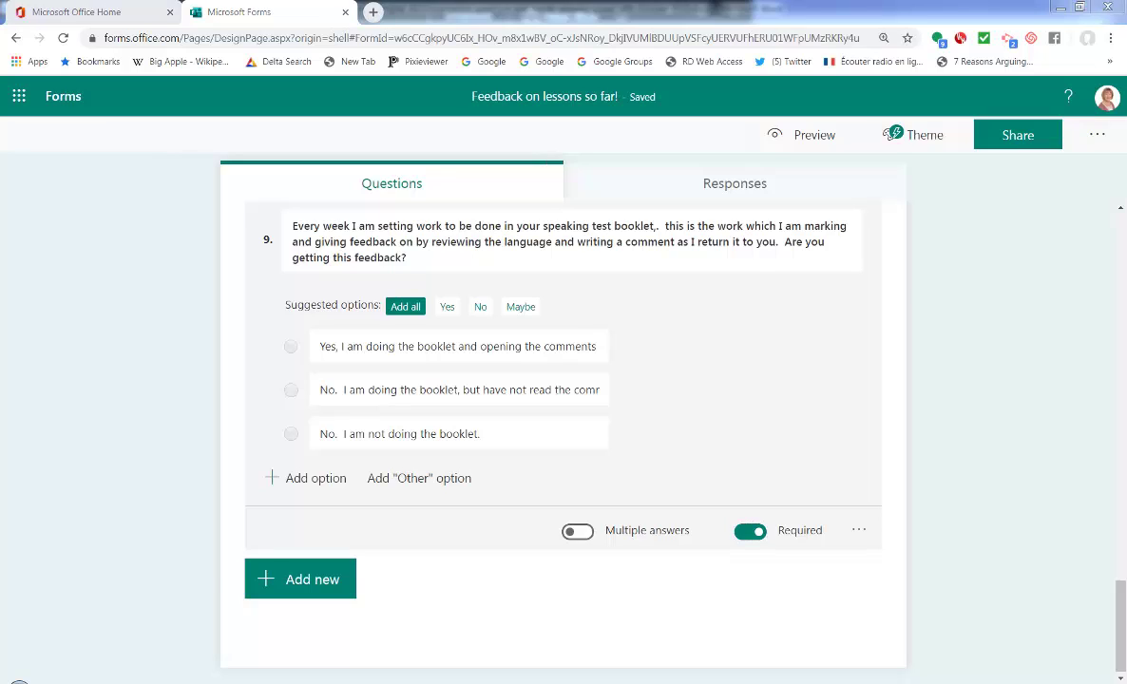
{"action": "left_click", "coordinate": [312, 582]}
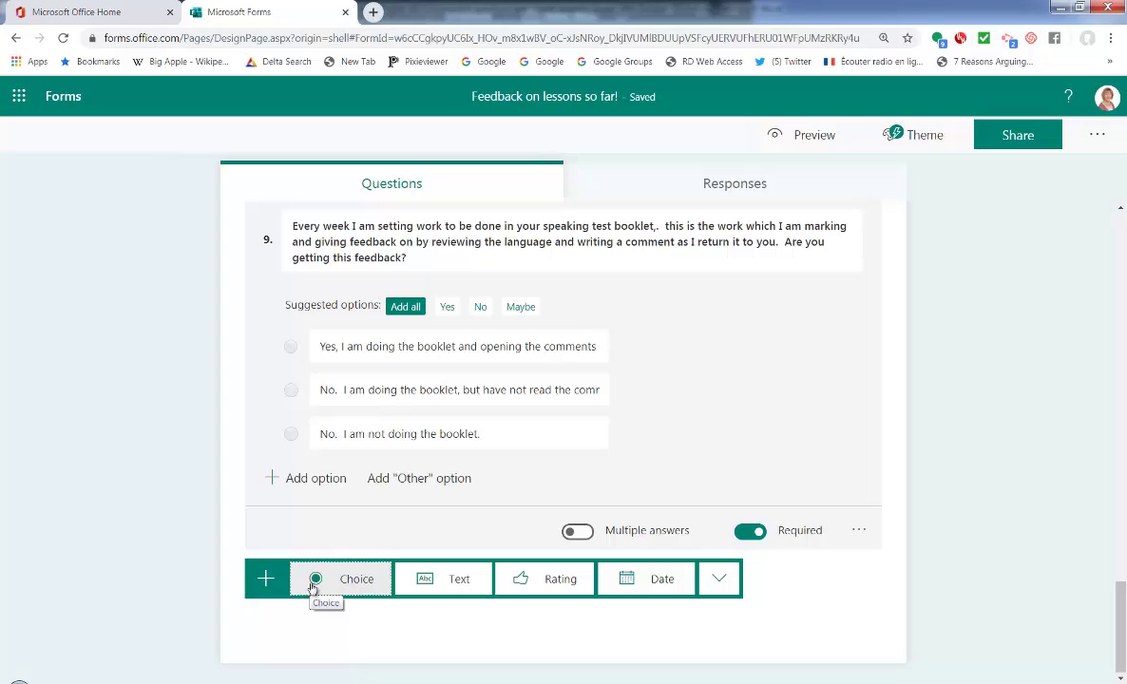
{"action": "left_click", "coordinate": [353, 589]}
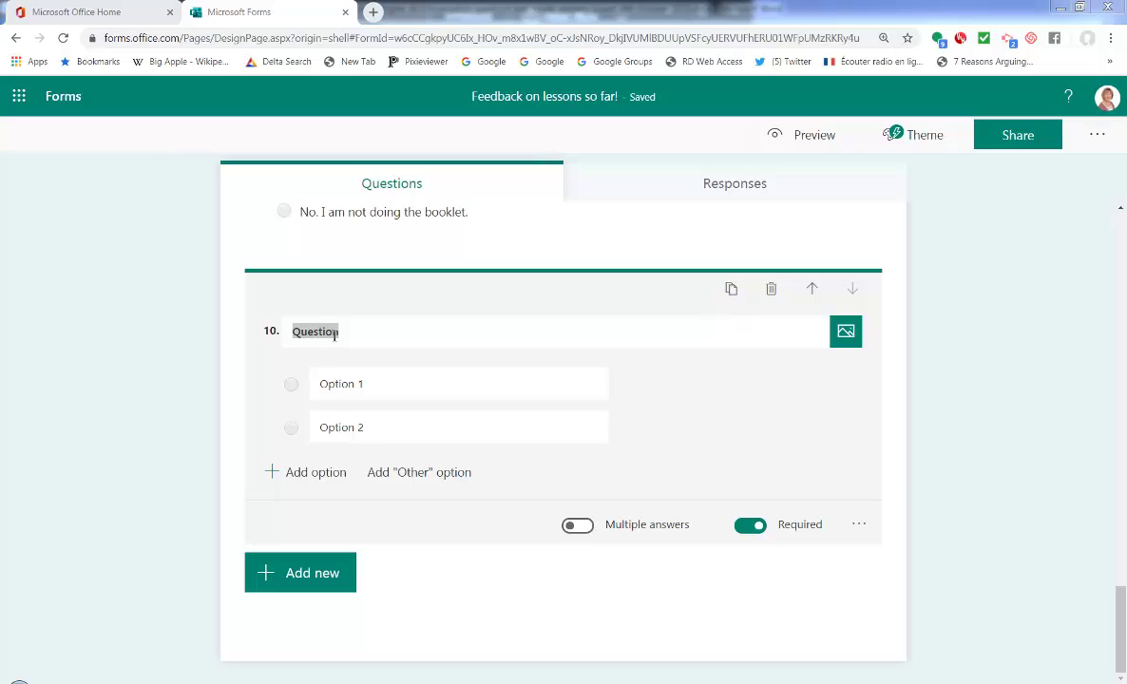
{"action": "type", "text": "There will be an opportunity for you to volunteer to meet in groups on Zoom in order to practise speaking.  You will be able to tell me if you prefer individual or joint session.  I can be very flexible regarding time slots!"}
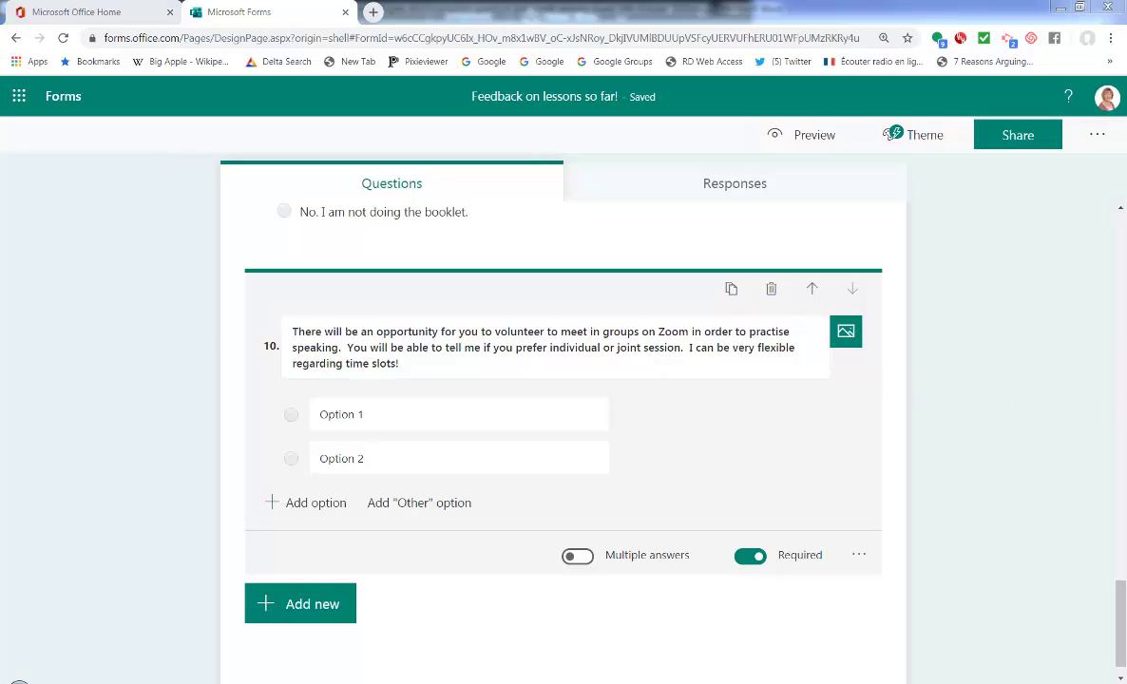
Step: Enter "Very likely" and "Quite likely" as the first two options of question 10, without bullet characters
{"action": "left_click", "coordinate": [376, 415]}
{"action": "type", "text": "•\tVery likely"}
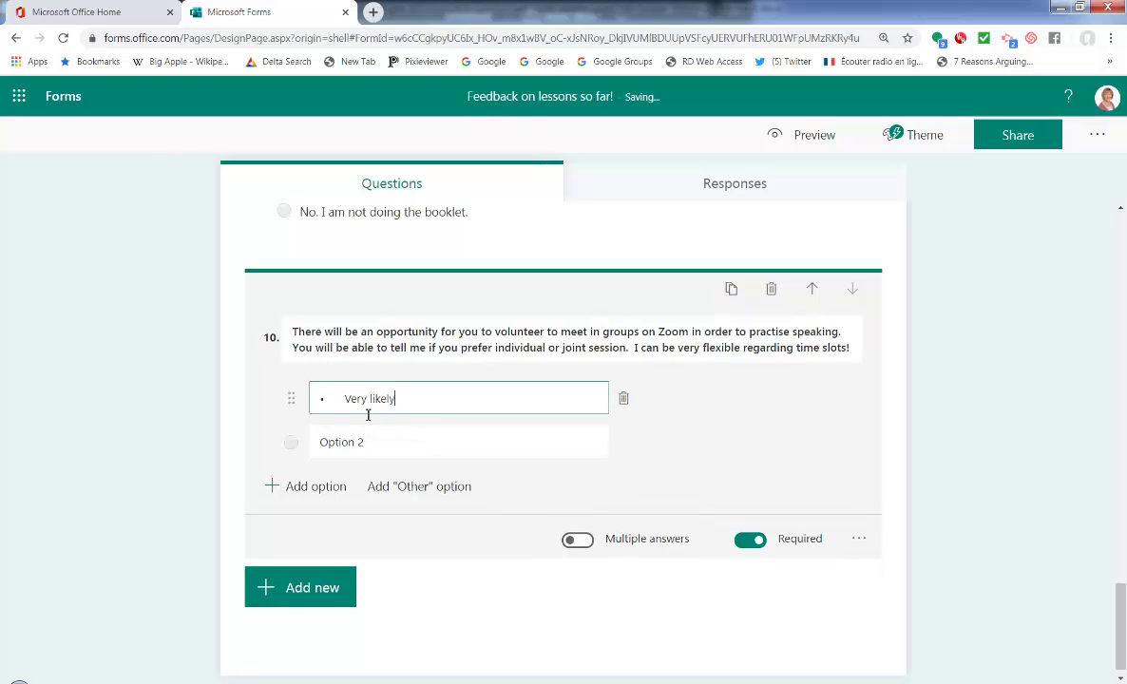
{"action": "left_click_drag", "start_coordinate": [342, 398], "coordinate": [313, 398]}
{"action": "key", "text": "BackSpace"}
{"action": "key", "text": "ctrl+a"}
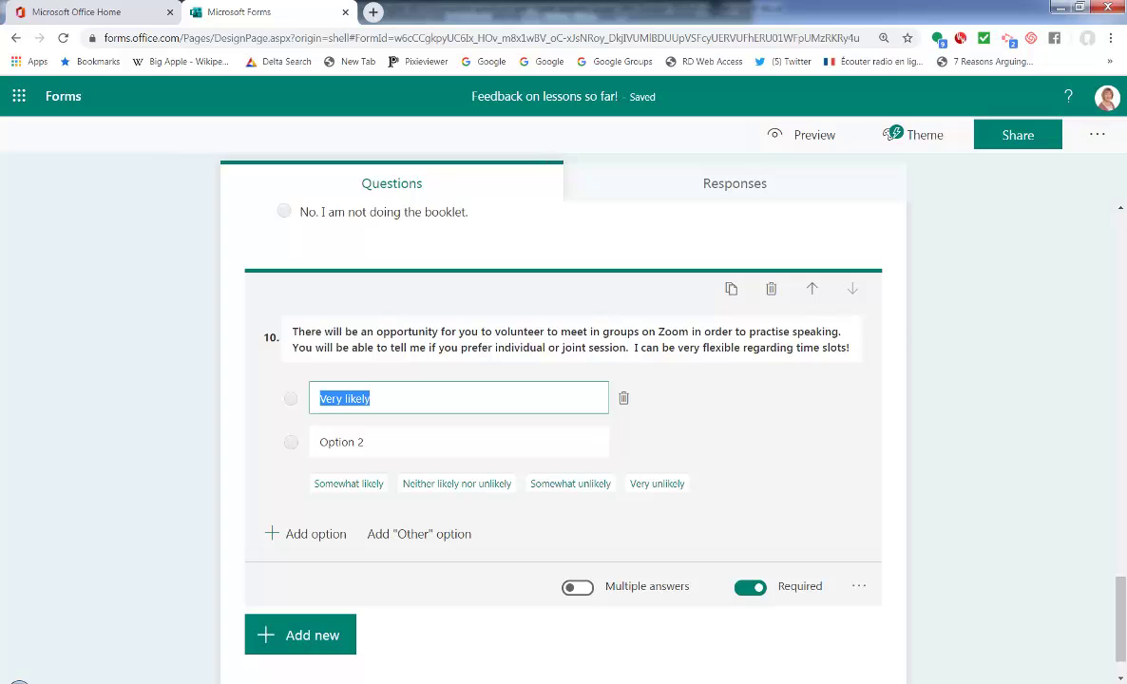
{"action": "key", "text": "alt+Tab"}
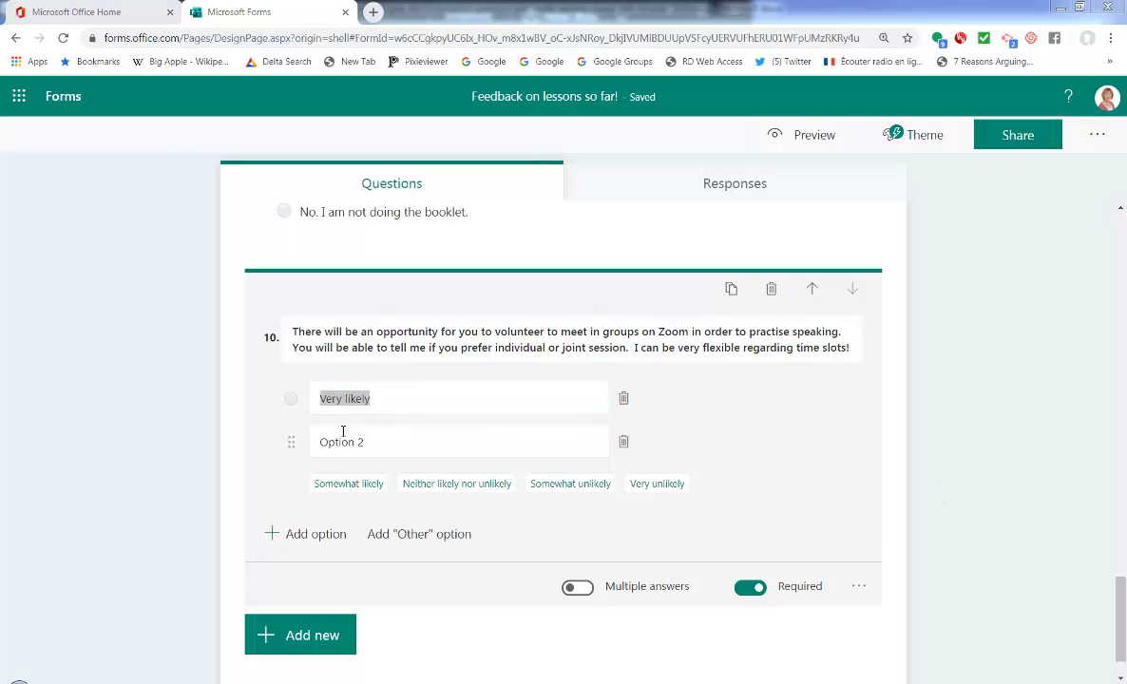
{"action": "left_click", "coordinate": [432, 441]}
{"action": "type", "text": "Quite likely"}
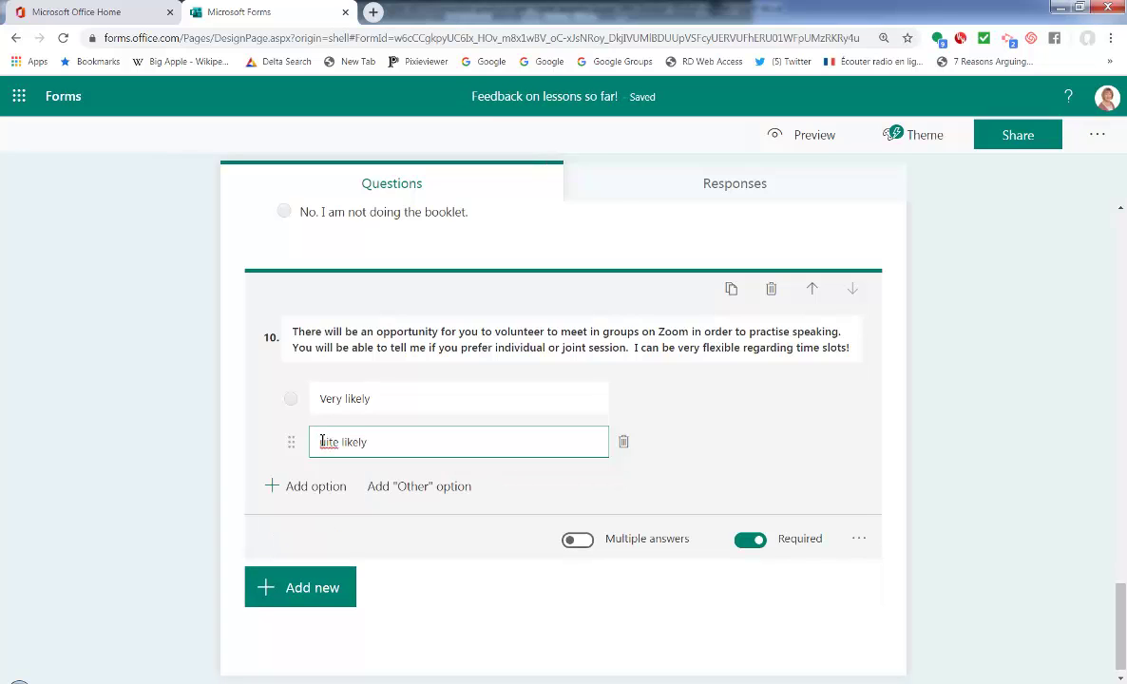
Step: Add a third option to question 10 reading "Not very likely", without the leading bullet
{"action": "left_click", "coordinate": [305, 487]}
{"action": "key", "text": "alt+Tab"}
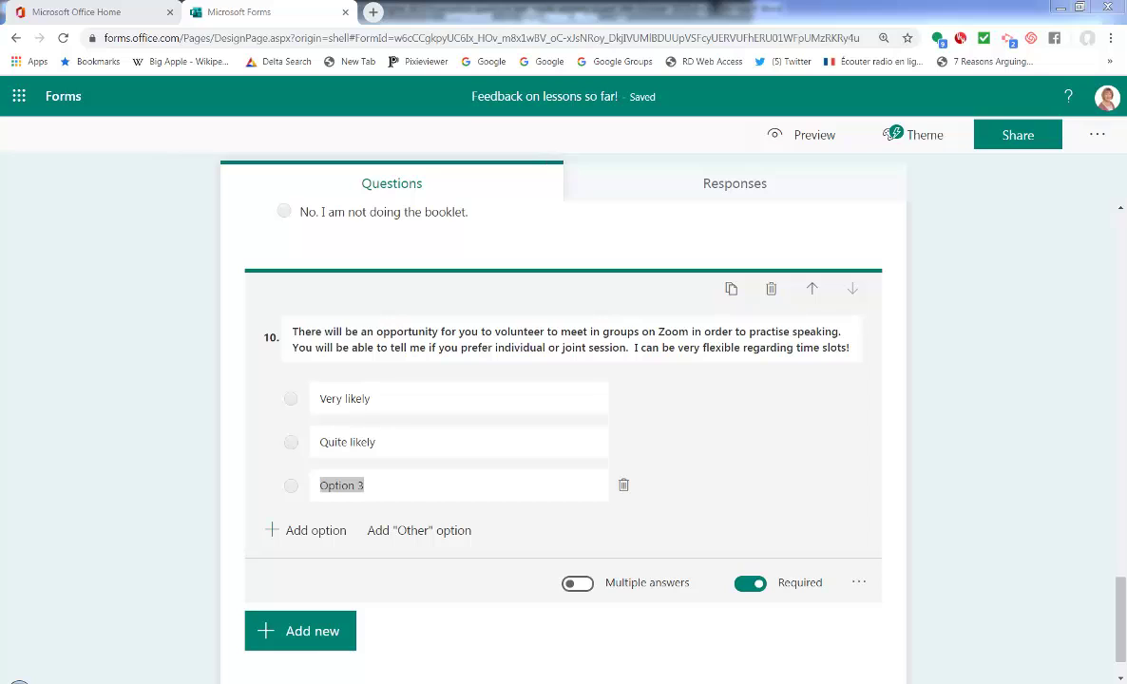
{"action": "left_click", "coordinate": [357, 486]}
{"action": "type", "text": "•\tNot very likely"}
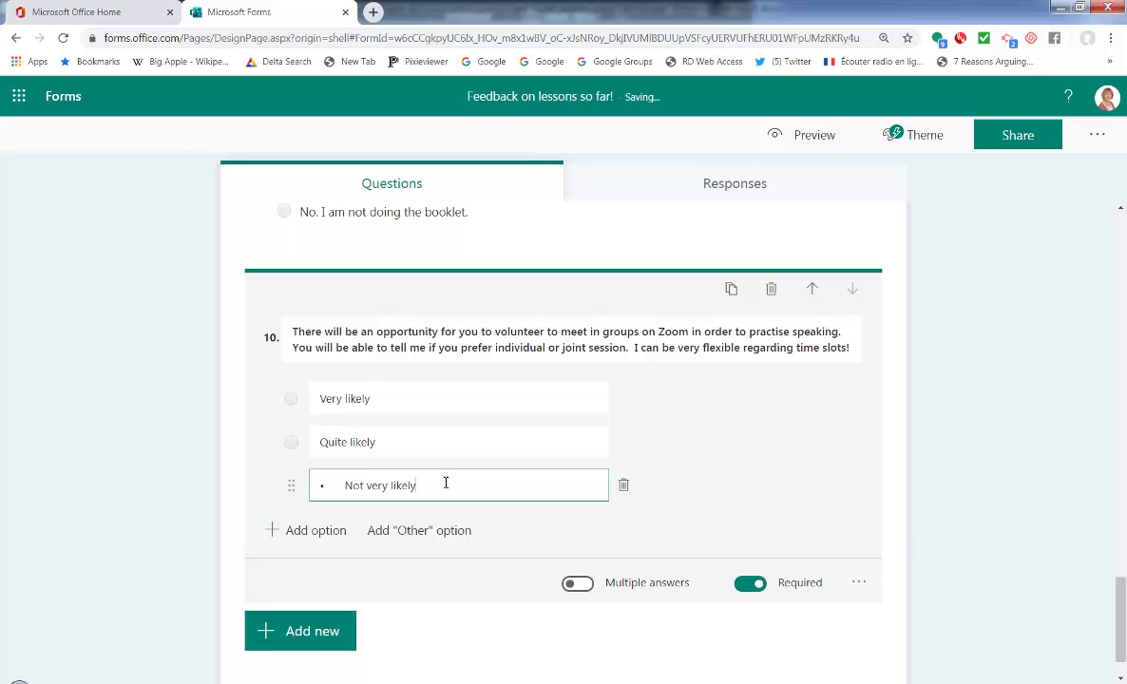
{"action": "key", "text": "BackSpace"}
{"action": "key", "text": "BackSpace"}
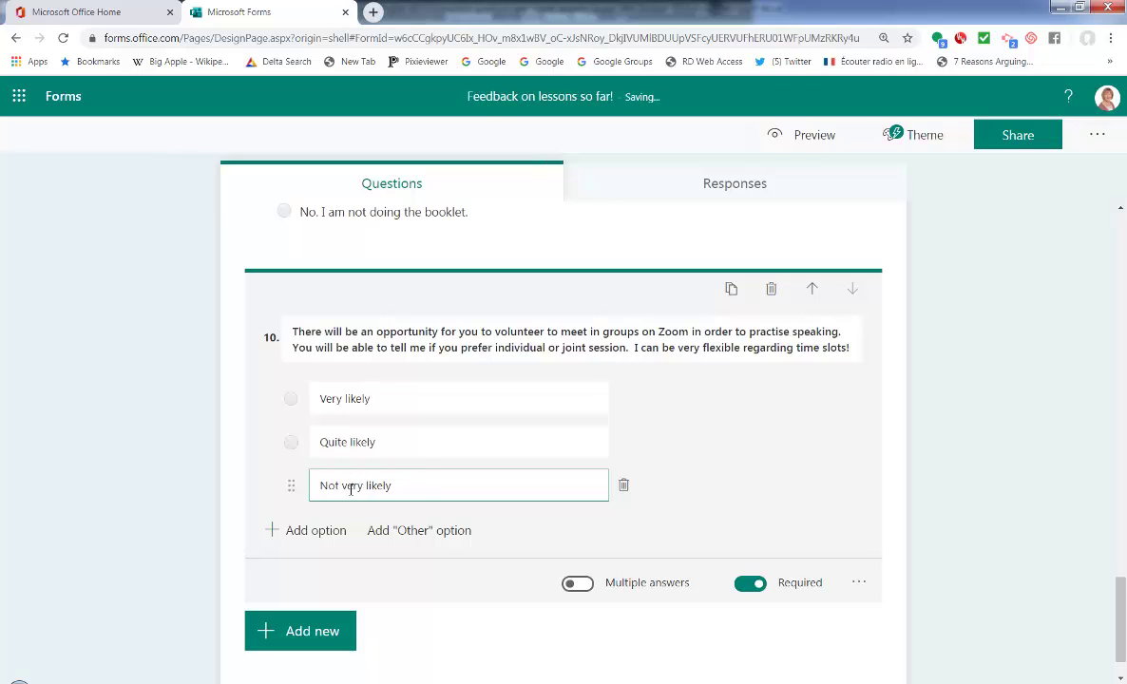
Step: Add a fourth option to question 10 reading "I would not want to do this thank you!", without the leading bullet
{"action": "left_click", "coordinate": [317, 530]}
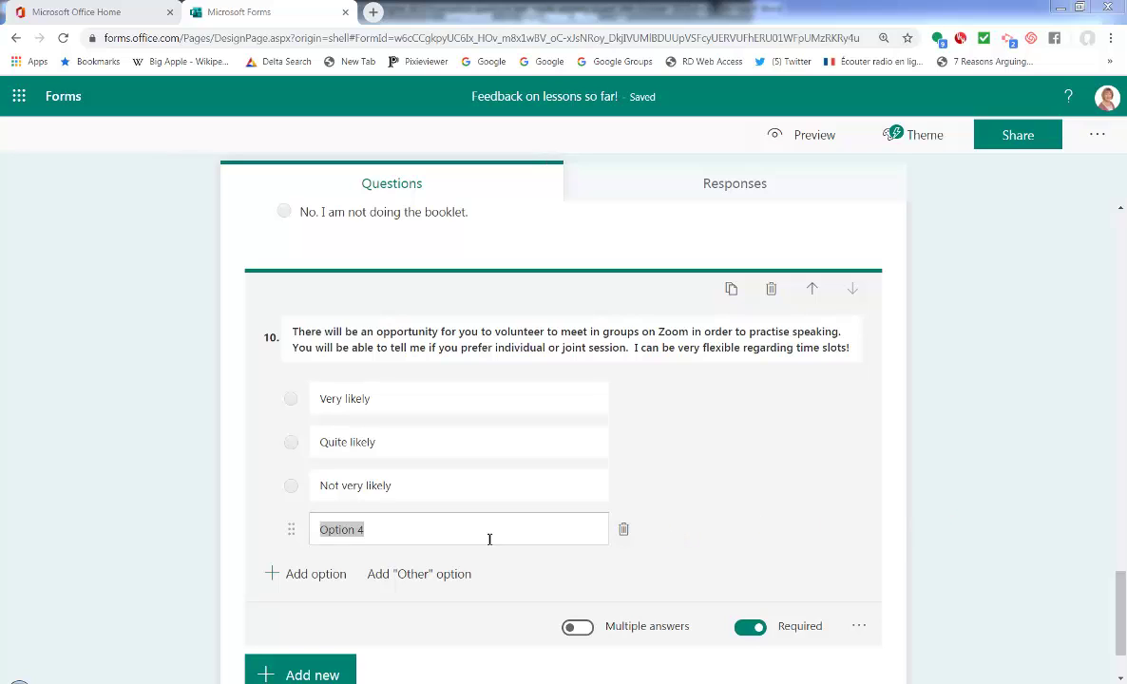
{"action": "left_click", "coordinate": [347, 534]}
{"action": "type", "text": "•\tI would not want to do this thank you"}
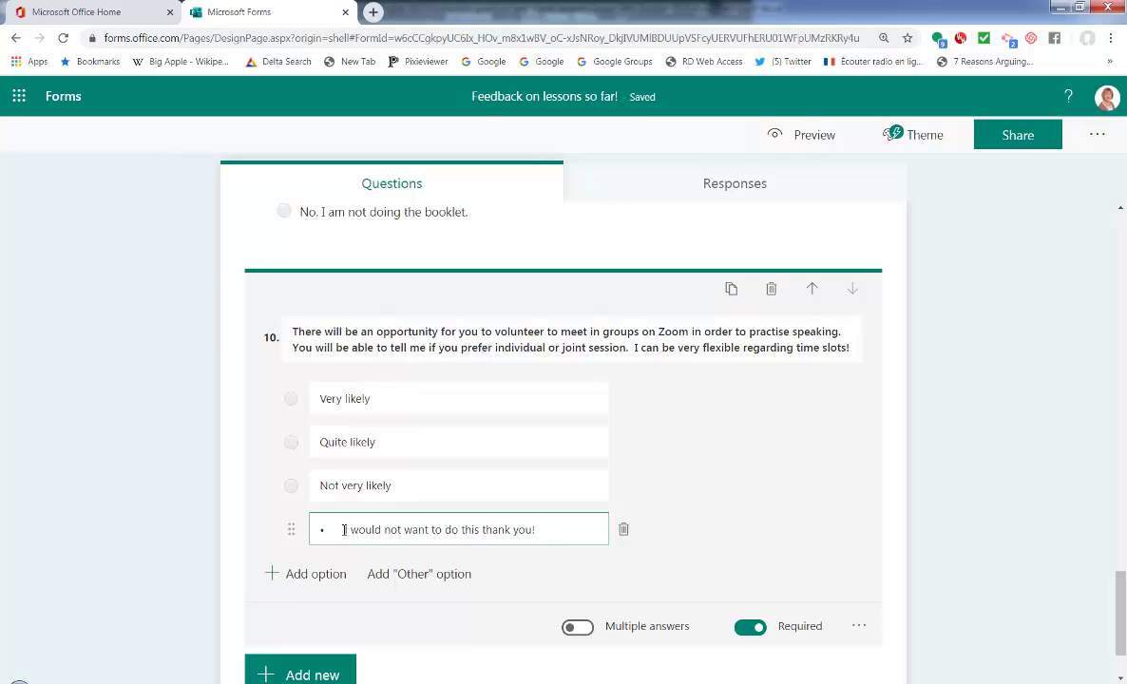
{"action": "key", "text": "BackSpace"}
{"action": "key", "text": "BackSpace"}
{"action": "scroll", "coordinate": [595, 495], "scroll_direction": "down", "scroll_amount": 1}
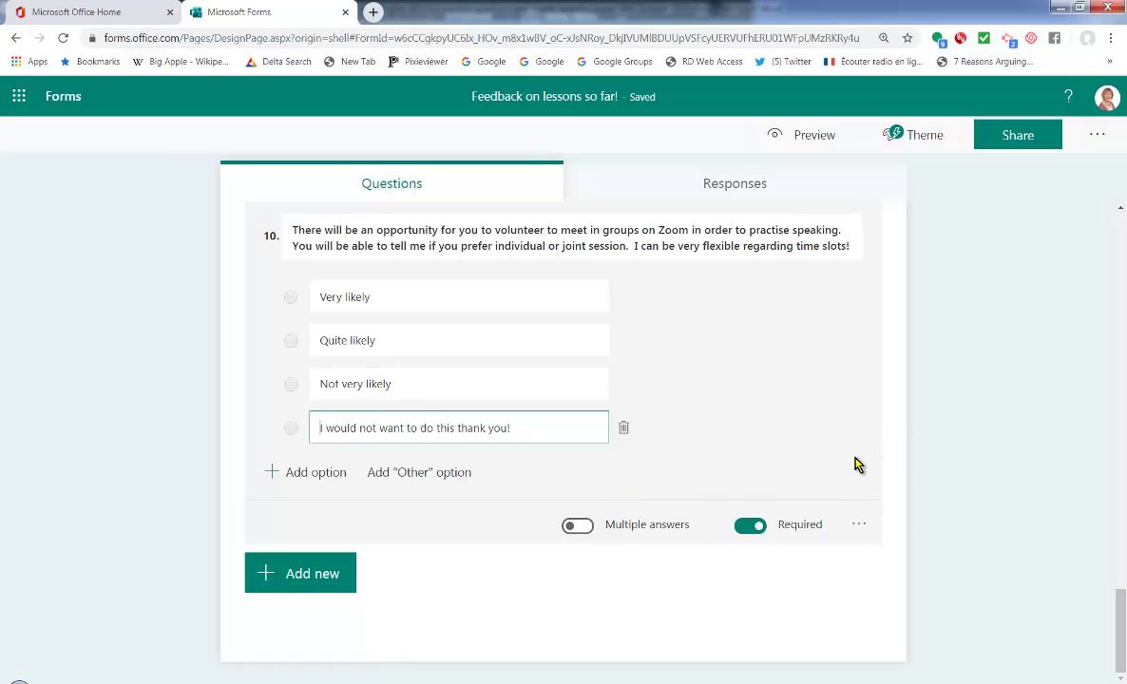
Step: Review the survey from its title through question 5, checking the wording and how question 4 follows from the answers to question 3
{"action": "scroll", "coordinate": [855, 463], "scroll_direction": "up", "scroll_amount": 10}
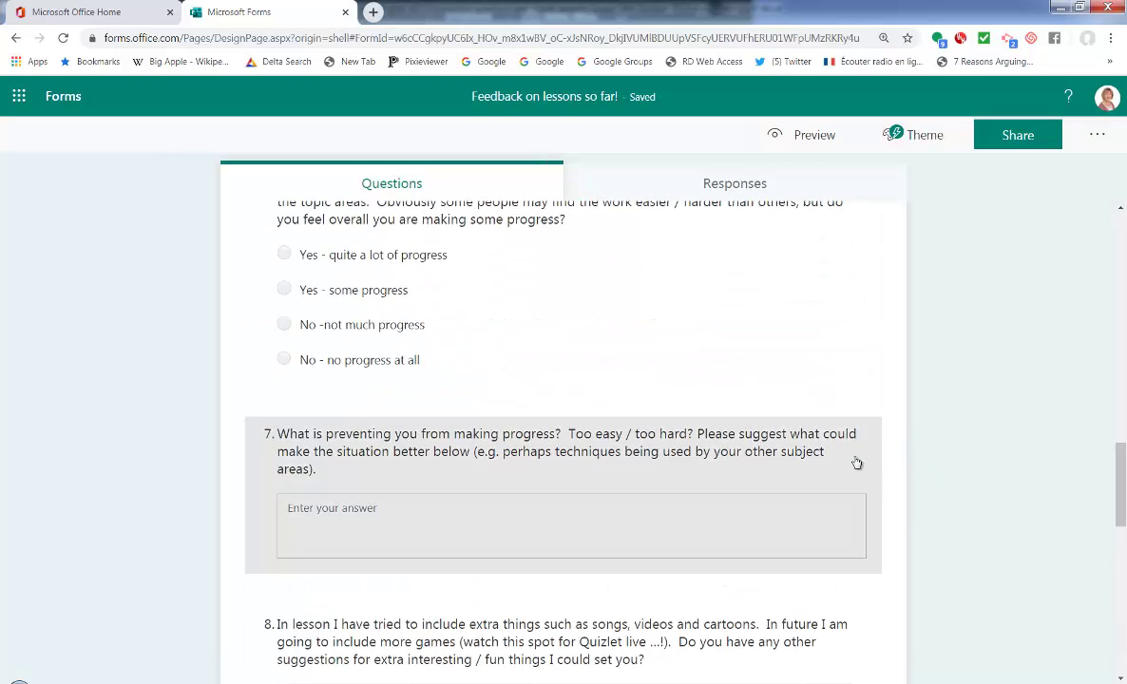
{"action": "scroll", "coordinate": [855, 466], "scroll_direction": "down", "scroll_amount": 10}
{"action": "left_click", "coordinate": [979, 450]}
{"action": "scroll", "coordinate": [978, 451], "scroll_direction": "up", "scroll_amount": 20}
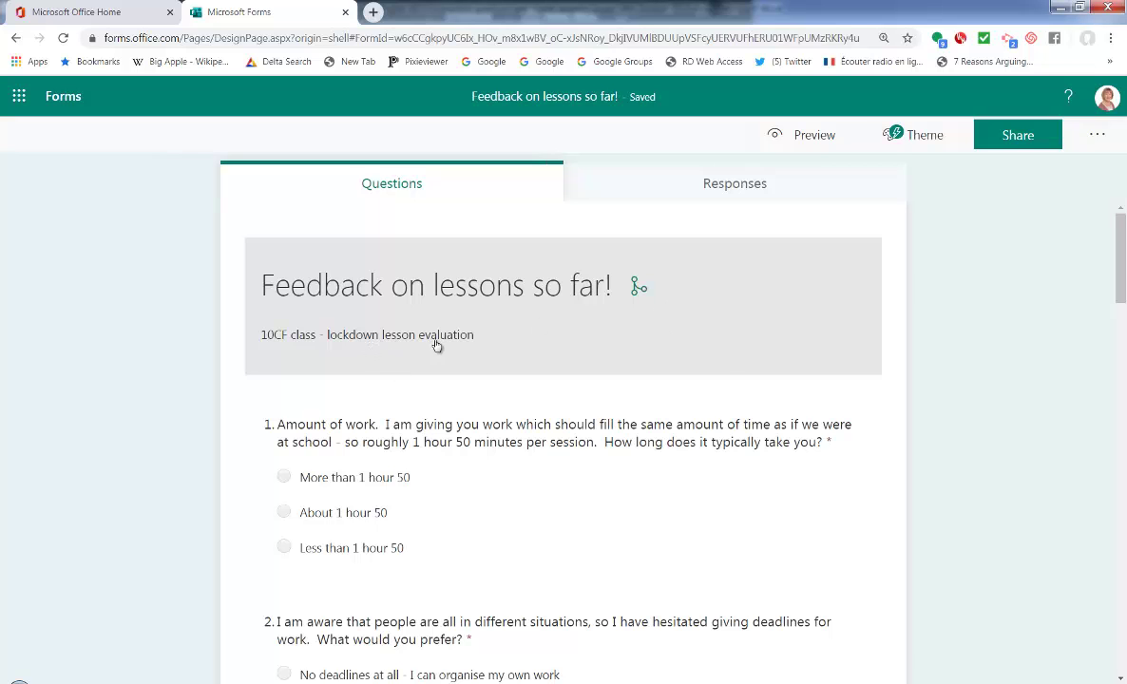
{"action": "scroll", "coordinate": [724, 304], "scroll_direction": "down", "scroll_amount": 2}
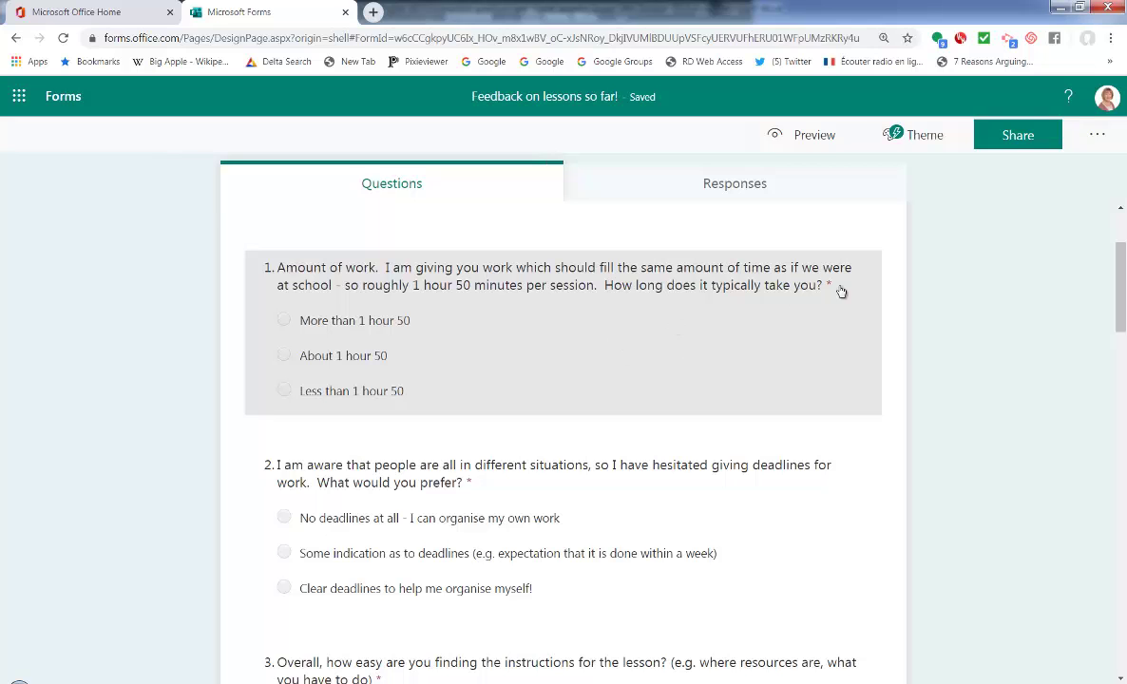
{"action": "scroll", "coordinate": [823, 399], "scroll_direction": "down", "scroll_amount": 2}
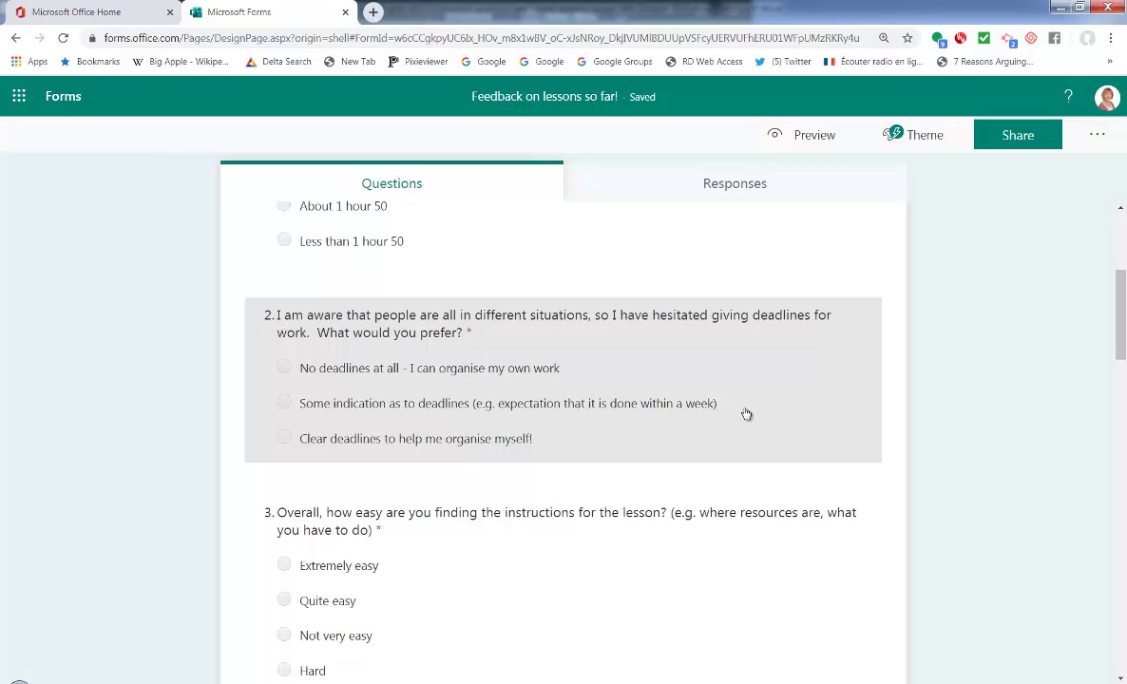
{"action": "scroll", "coordinate": [745, 415], "scroll_direction": "down", "scroll_amount": 1}
{"action": "scroll", "coordinate": [746, 415], "scroll_direction": "down", "scroll_amount": 2}
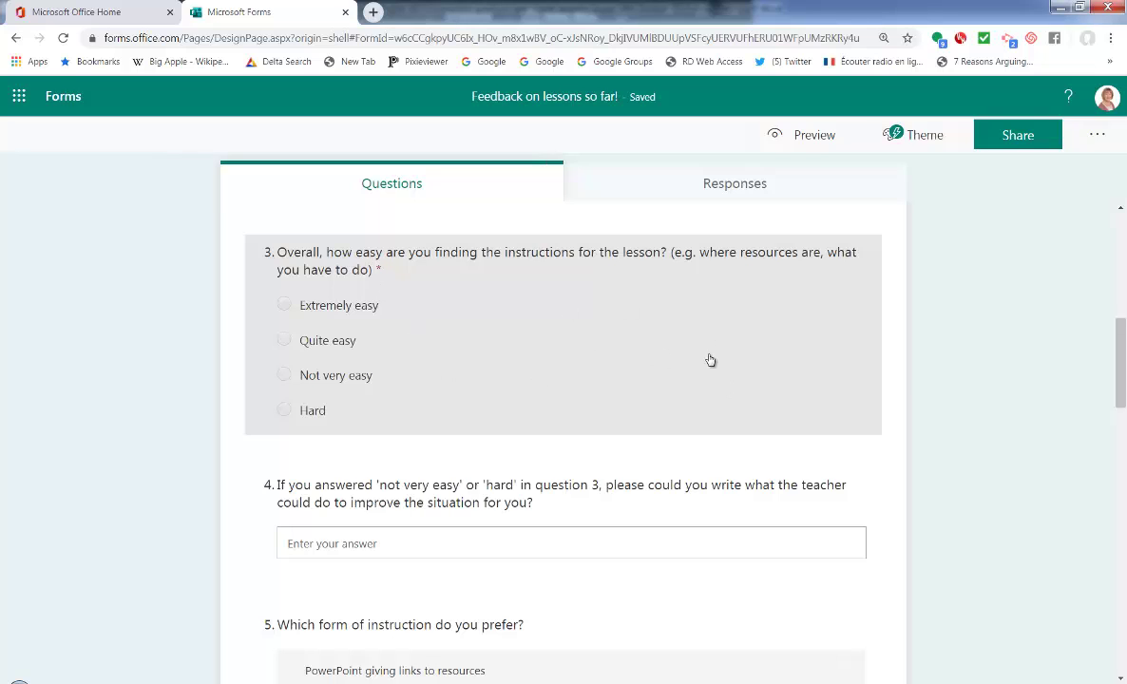
{"action": "scroll", "coordinate": [709, 359], "scroll_direction": "down", "scroll_amount": 2}
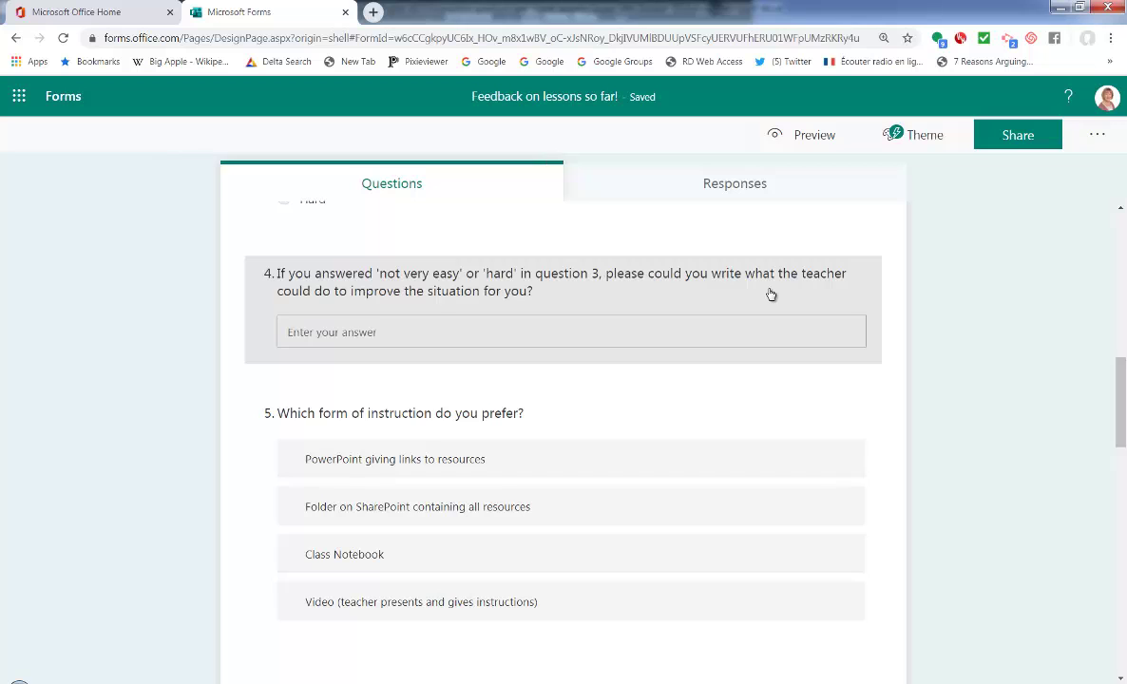
{"action": "scroll", "coordinate": [770, 295], "scroll_direction": "up", "scroll_amount": 2}
{"action": "scroll", "coordinate": [741, 323], "scroll_direction": "up", "scroll_amount": 2}
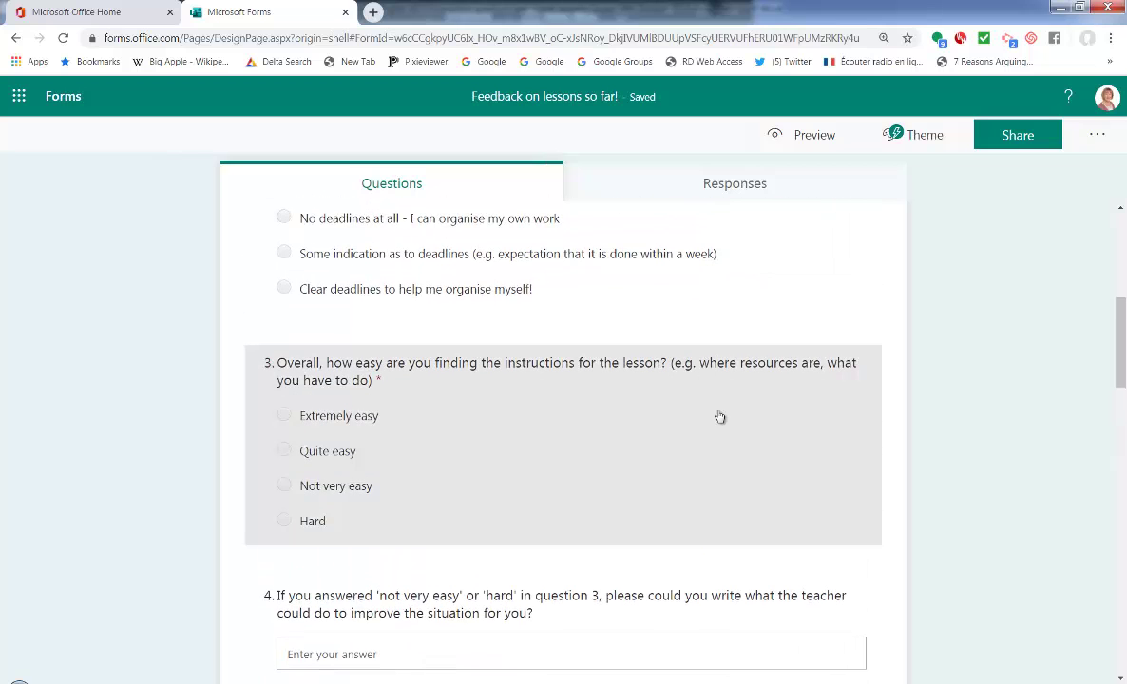
{"action": "scroll", "coordinate": [732, 408], "scroll_direction": "down", "scroll_amount": 2}
{"action": "scroll", "coordinate": [731, 409], "scroll_direction": "down", "scroll_amount": 3}
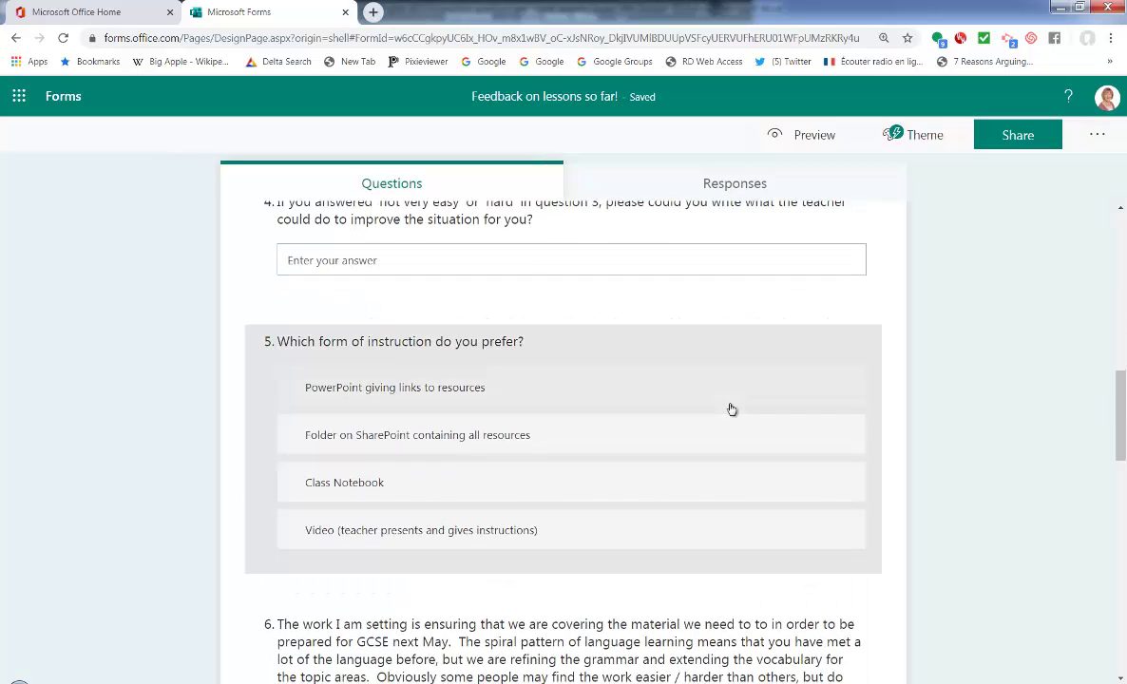
{"action": "scroll", "coordinate": [731, 408], "scroll_direction": "up", "scroll_amount": 2}
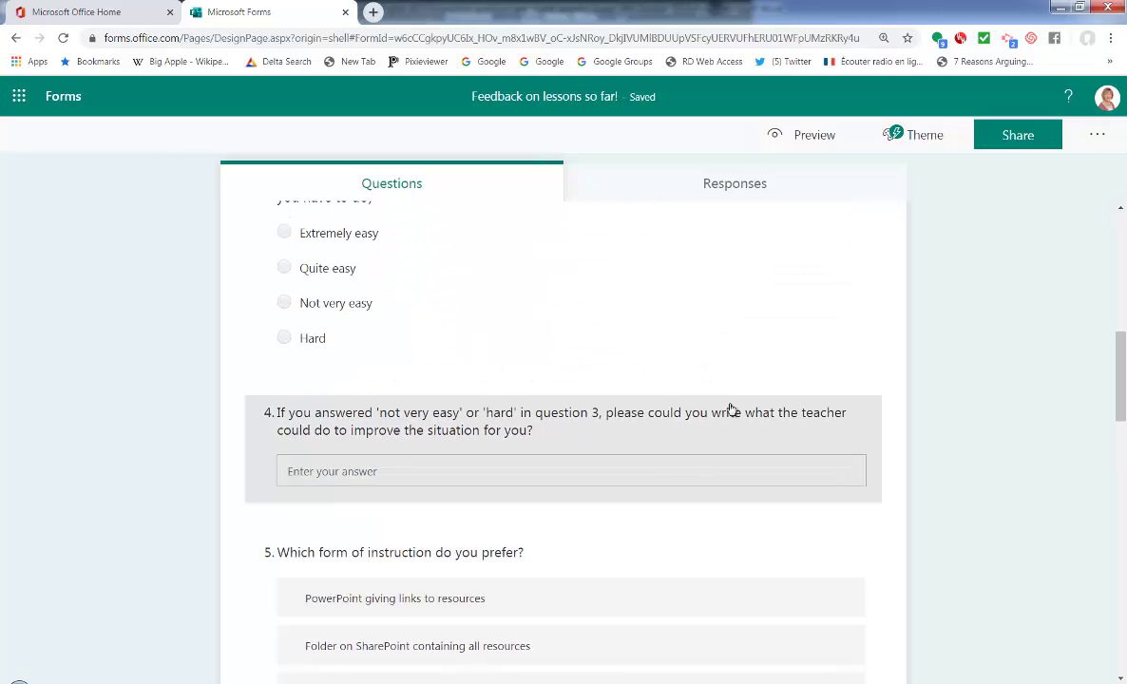
{"action": "scroll", "coordinate": [731, 409], "scroll_direction": "up", "scroll_amount": 3}
{"action": "scroll", "coordinate": [730, 408], "scroll_direction": "up", "scroll_amount": 1}
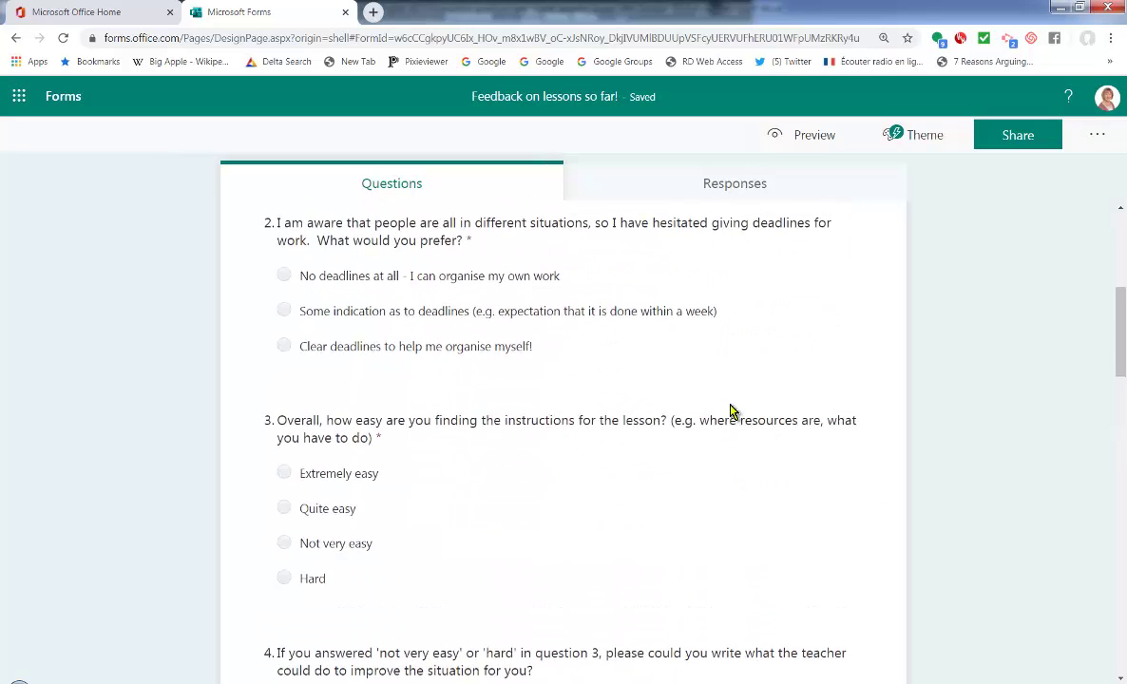
Step: Open the branching options for question 3 and check which question each of its answers leads to
{"action": "scroll", "coordinate": [730, 408], "scroll_direction": "down", "scroll_amount": 2}
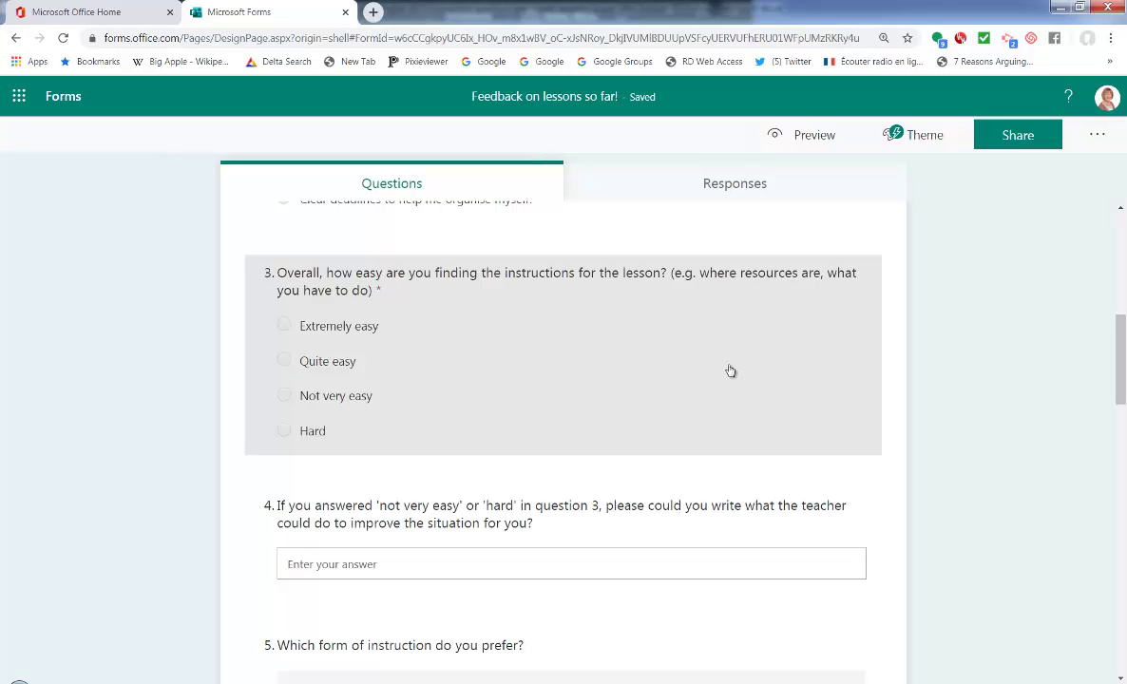
{"action": "left_click", "coordinate": [730, 370]}
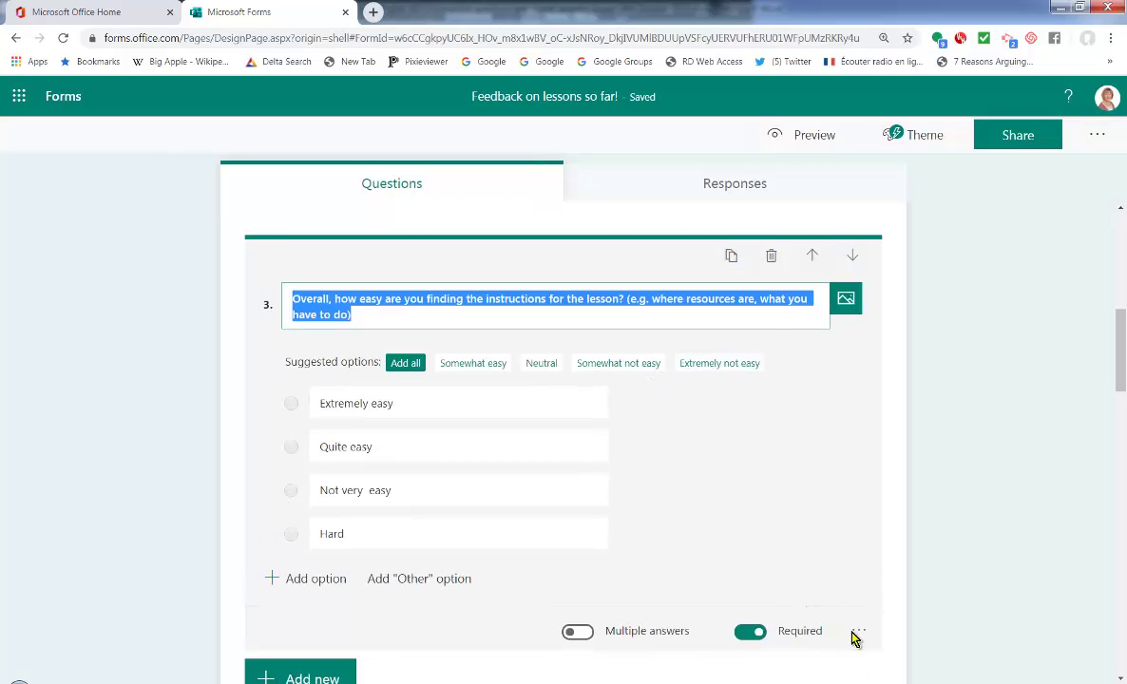
{"action": "left_click", "coordinate": [856, 634]}
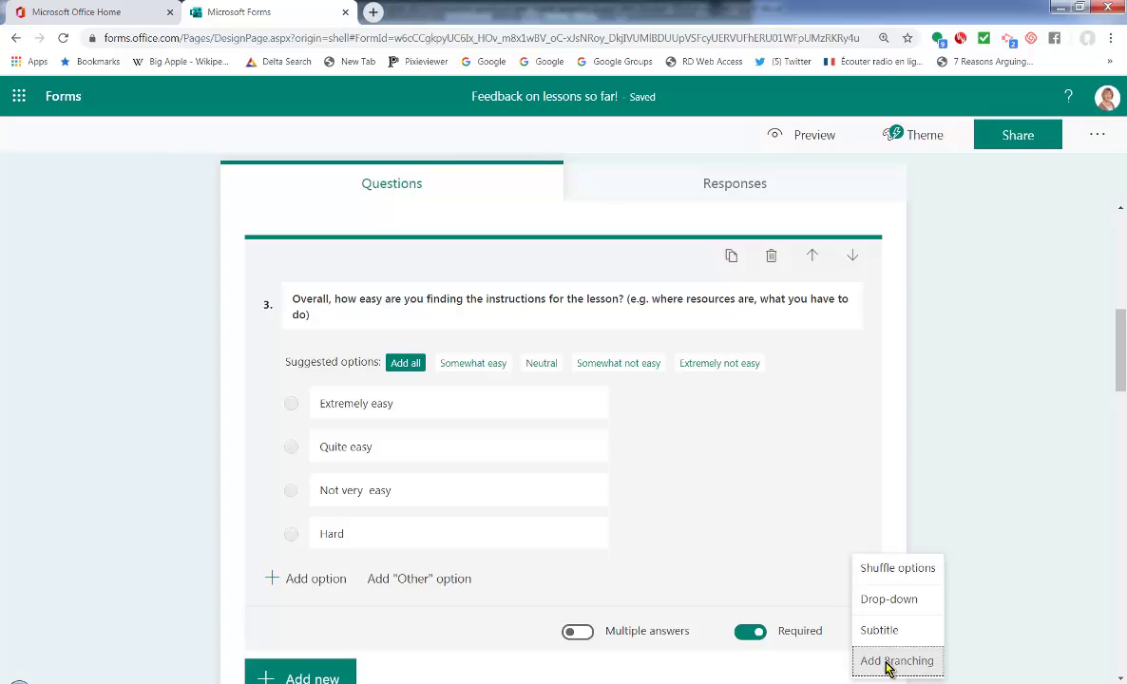
{"action": "left_click", "coordinate": [888, 661]}
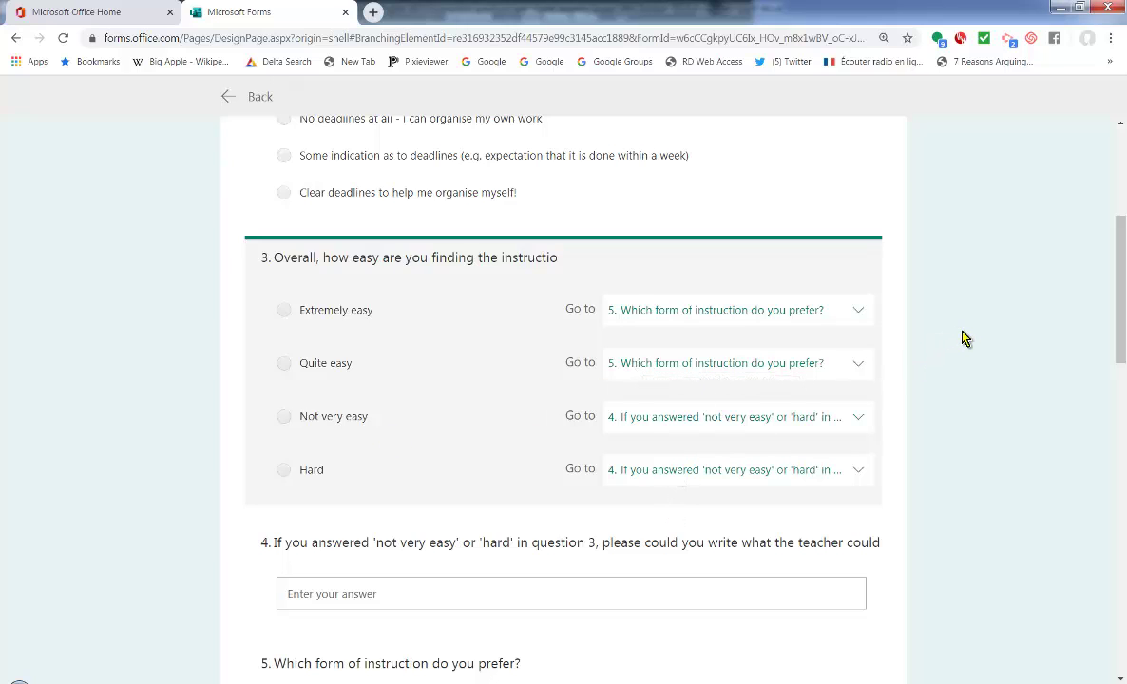
{"action": "scroll", "coordinate": [977, 337], "scroll_direction": "down", "scroll_amount": 1}
{"action": "scroll", "coordinate": [977, 337], "scroll_direction": "up", "scroll_amount": 4}
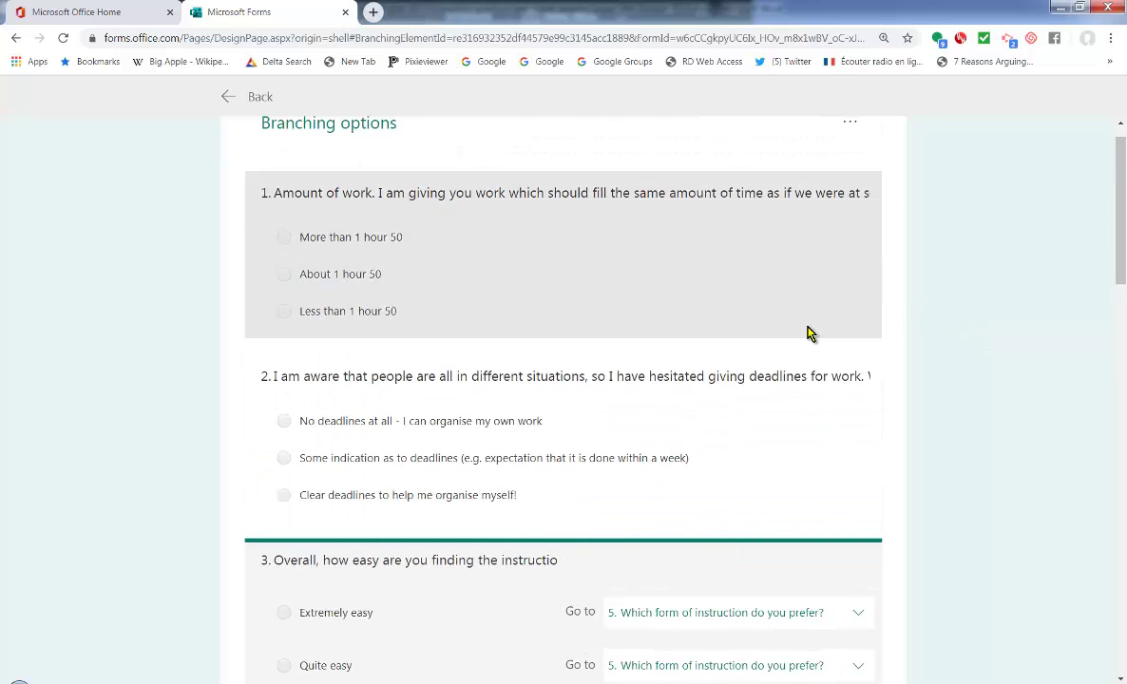
{"action": "left_click", "coordinate": [806, 333]}
{"action": "left_click", "coordinate": [779, 478]}
{"action": "scroll", "coordinate": [781, 479], "scroll_direction": "down", "scroll_amount": 3}
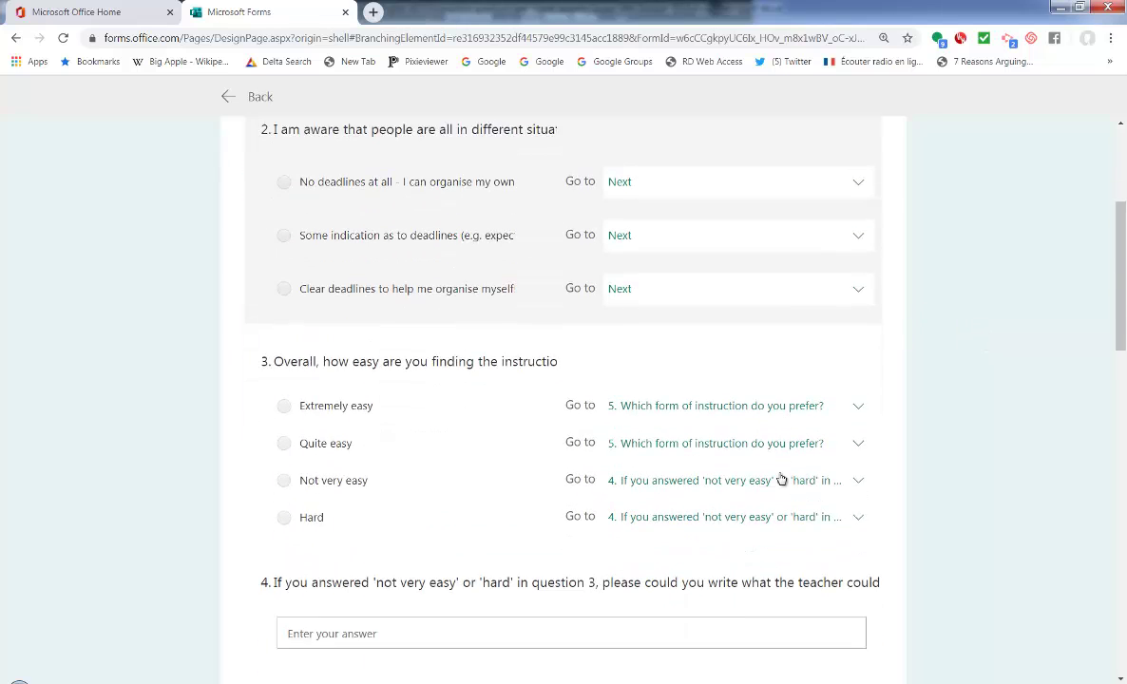
{"action": "left_click", "coordinate": [484, 463]}
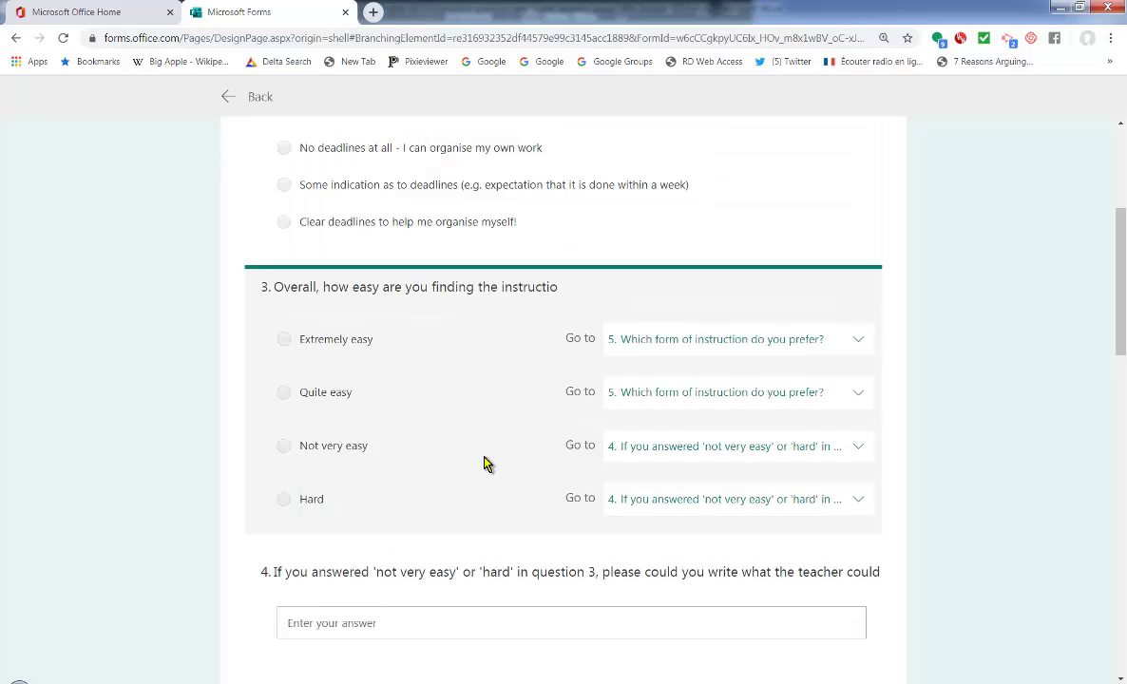
Step: Examine the branching and ranking options of question 5, and return to the question editor
{"action": "scroll", "coordinate": [485, 463], "scroll_direction": "down", "scroll_amount": 3}
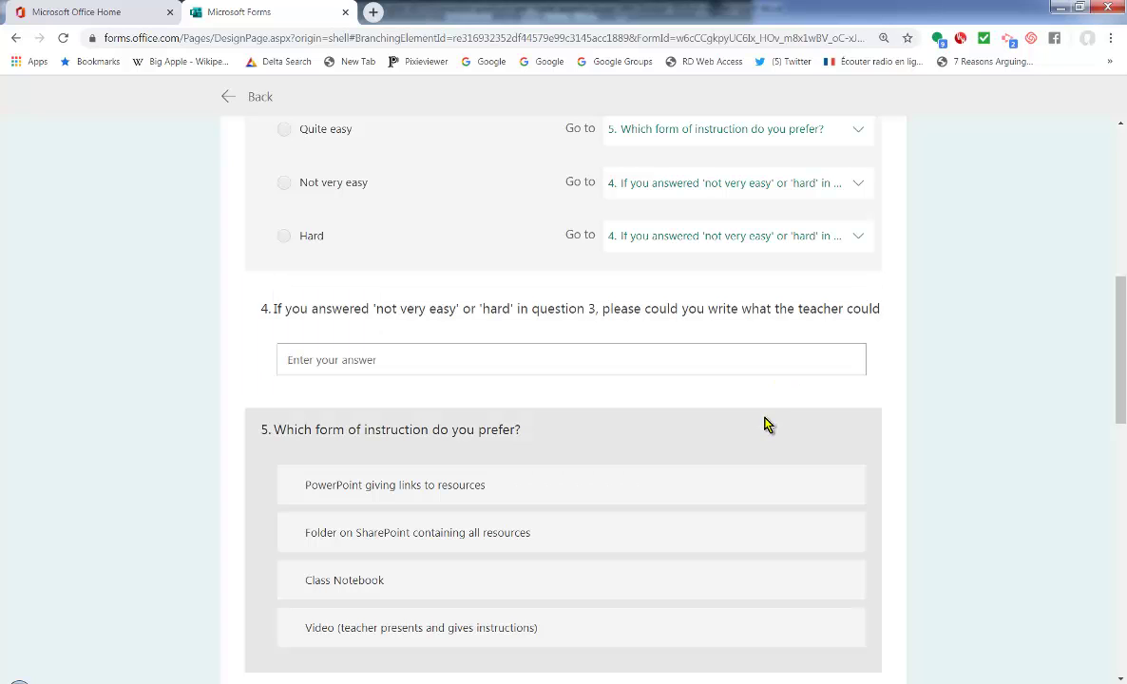
{"action": "scroll", "coordinate": [766, 423], "scroll_direction": "down", "scroll_amount": 2}
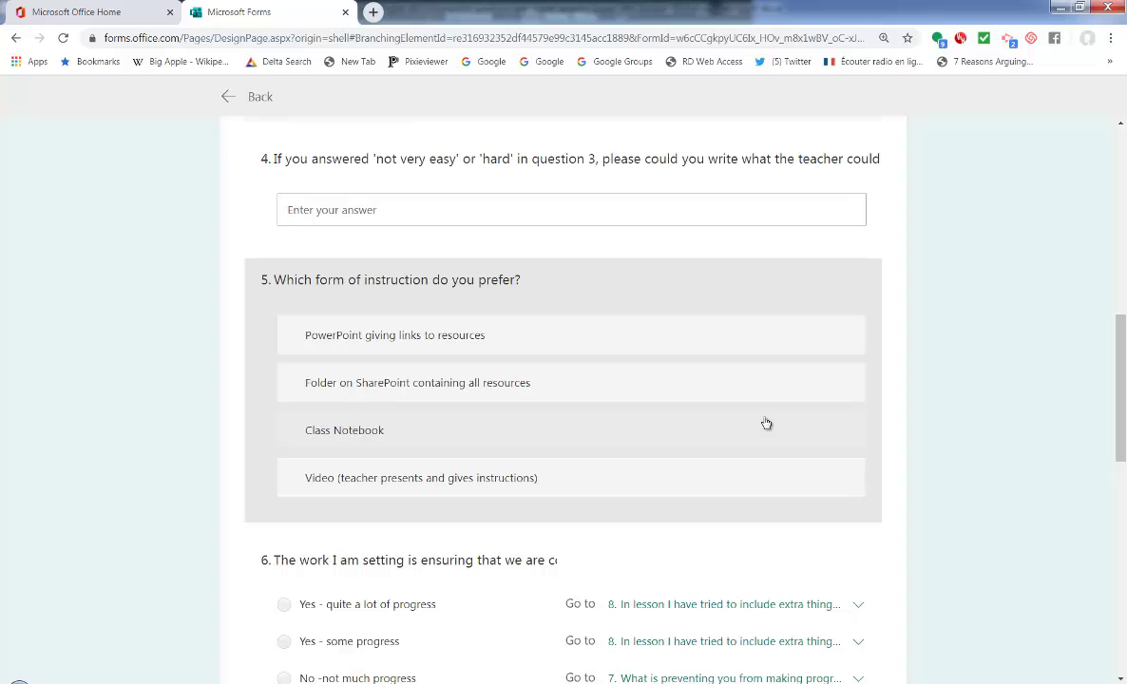
{"action": "left_click", "coordinate": [794, 301]}
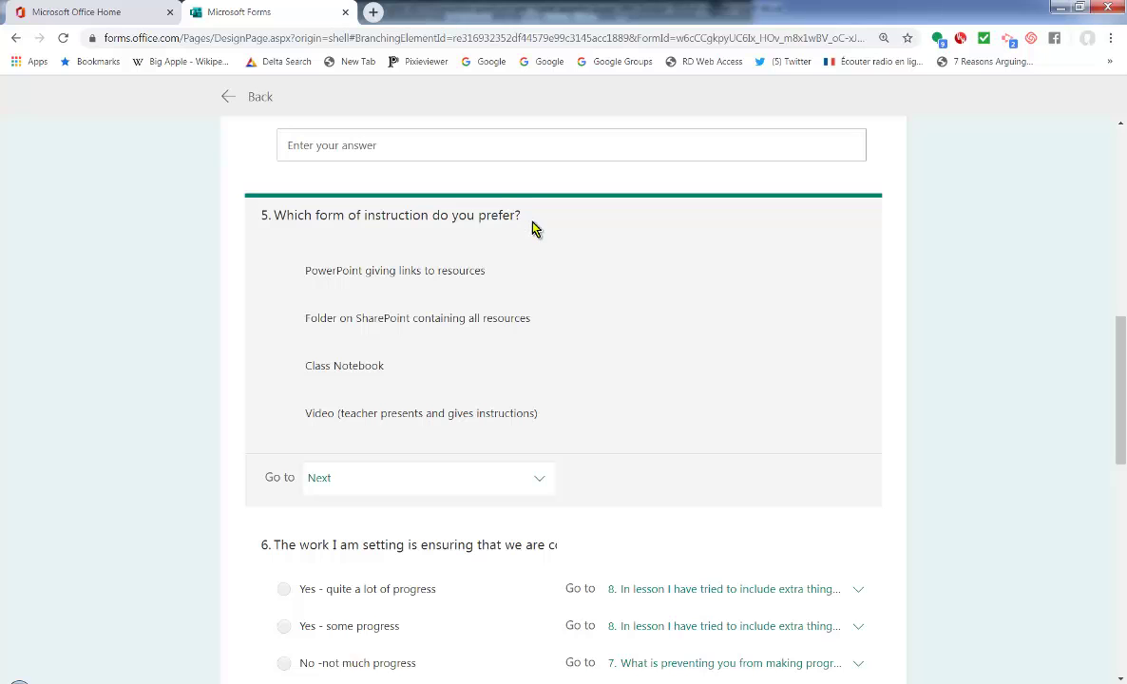
{"action": "scroll", "coordinate": [533, 231], "scroll_direction": "up", "scroll_amount": 2}
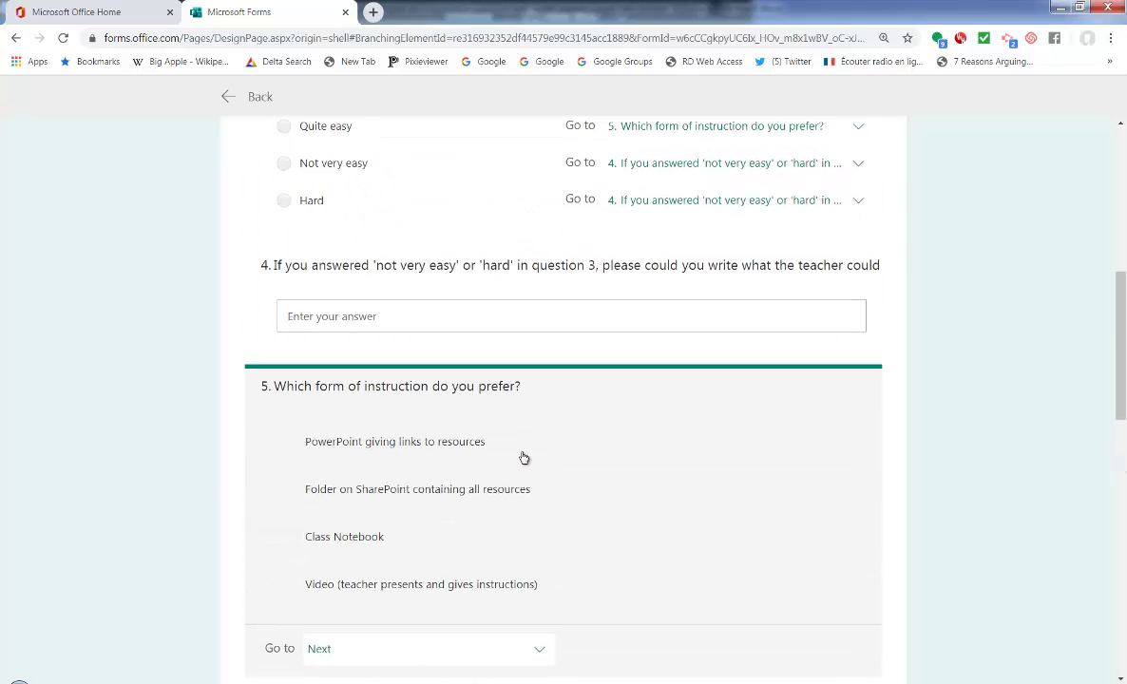
{"action": "scroll", "coordinate": [663, 435], "scroll_direction": "down", "scroll_amount": 2}
{"action": "scroll", "coordinate": [663, 435], "scroll_direction": "up", "scroll_amount": 1}
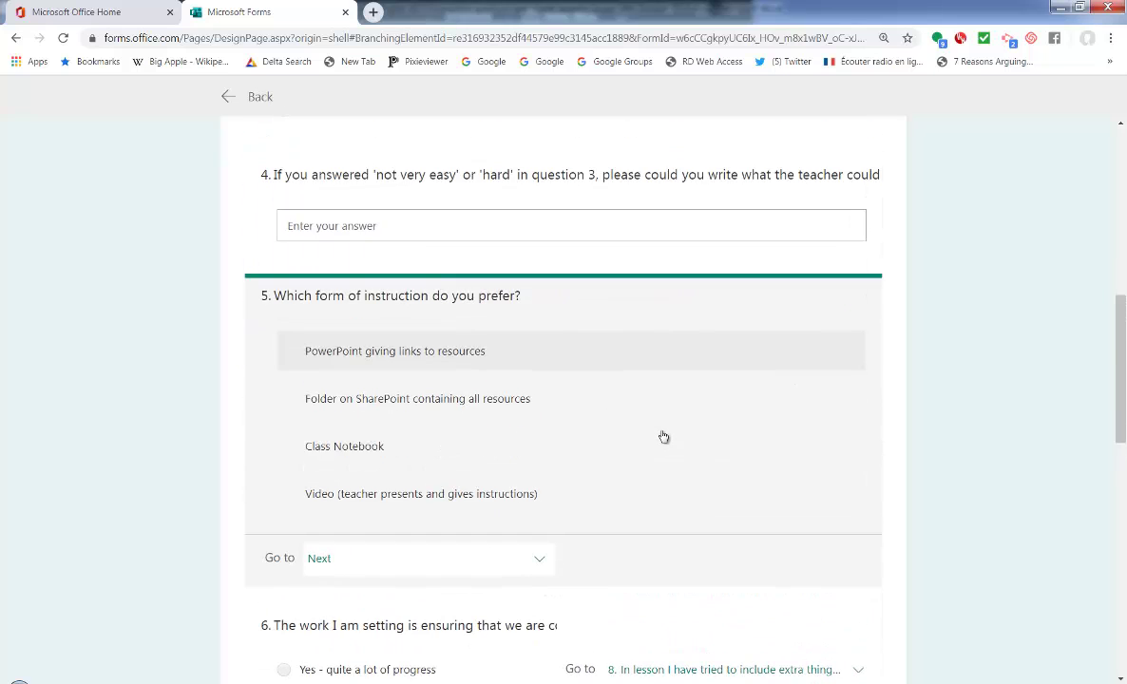
{"action": "scroll", "coordinate": [663, 436], "scroll_direction": "down", "scroll_amount": 1}
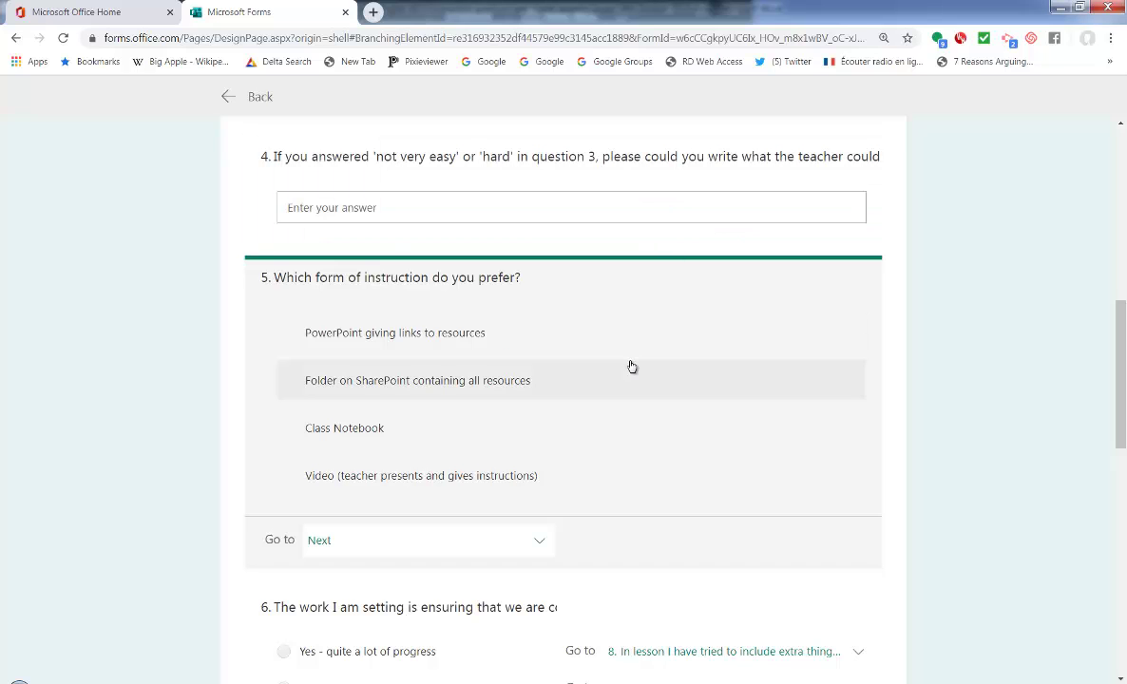
{"action": "left_click", "coordinate": [258, 98]}
Step: Append a sentence to question 5 asking respondents to rank the forms of instruction in order of preference with their favourite at the top
{"action": "scroll", "coordinate": [537, 308], "scroll_direction": "down", "scroll_amount": 6}
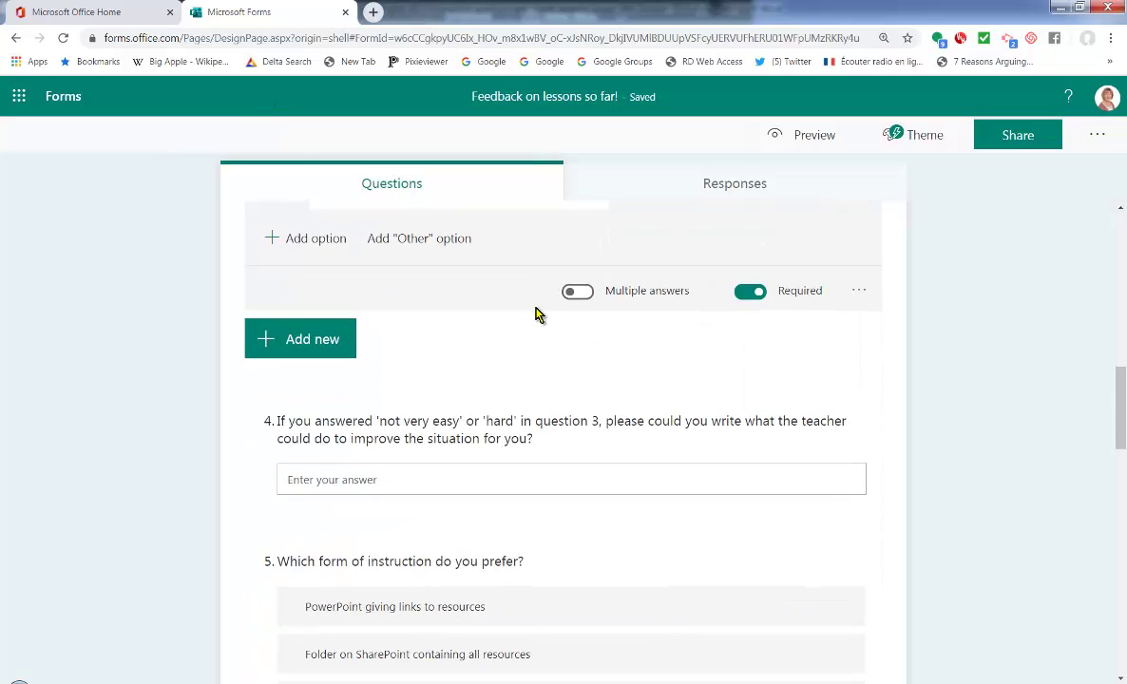
{"action": "scroll", "coordinate": [537, 314], "scroll_direction": "down", "scroll_amount": 1}
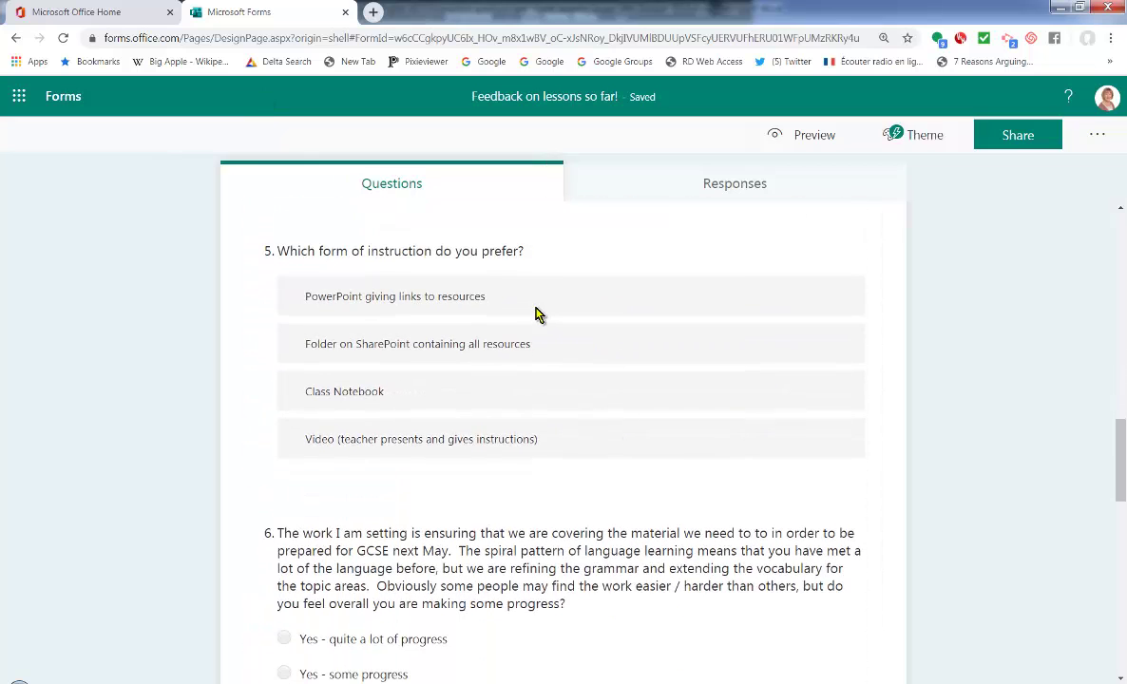
{"action": "left_click", "coordinate": [568, 287]}
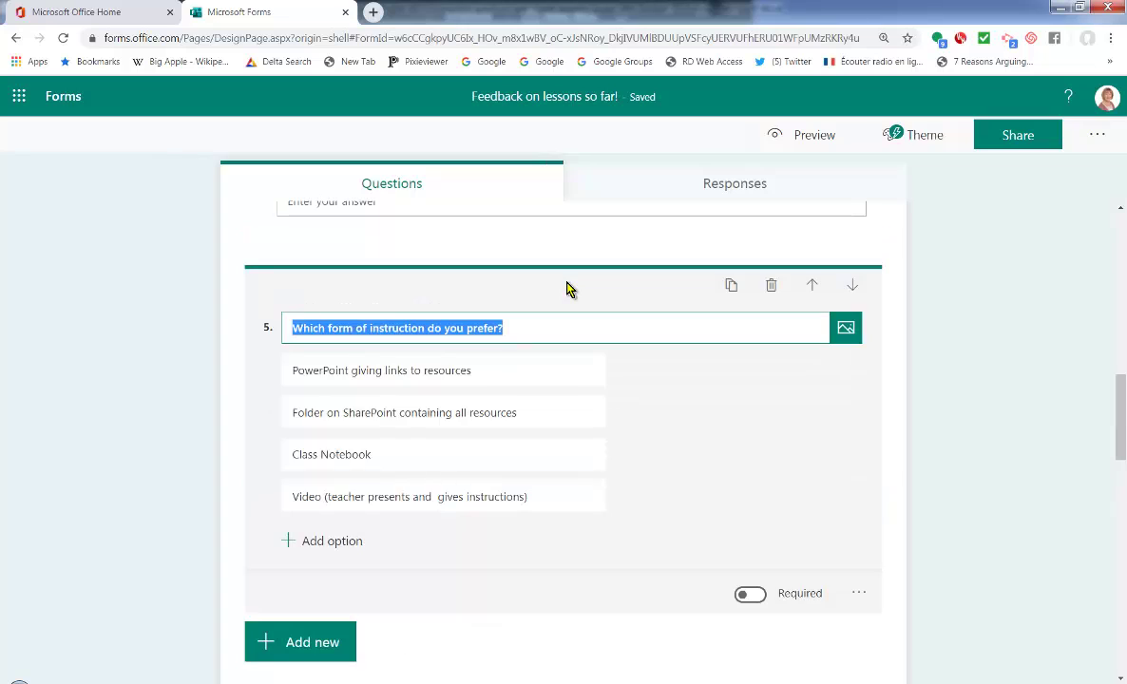
{"action": "left_click", "coordinate": [547, 327]}
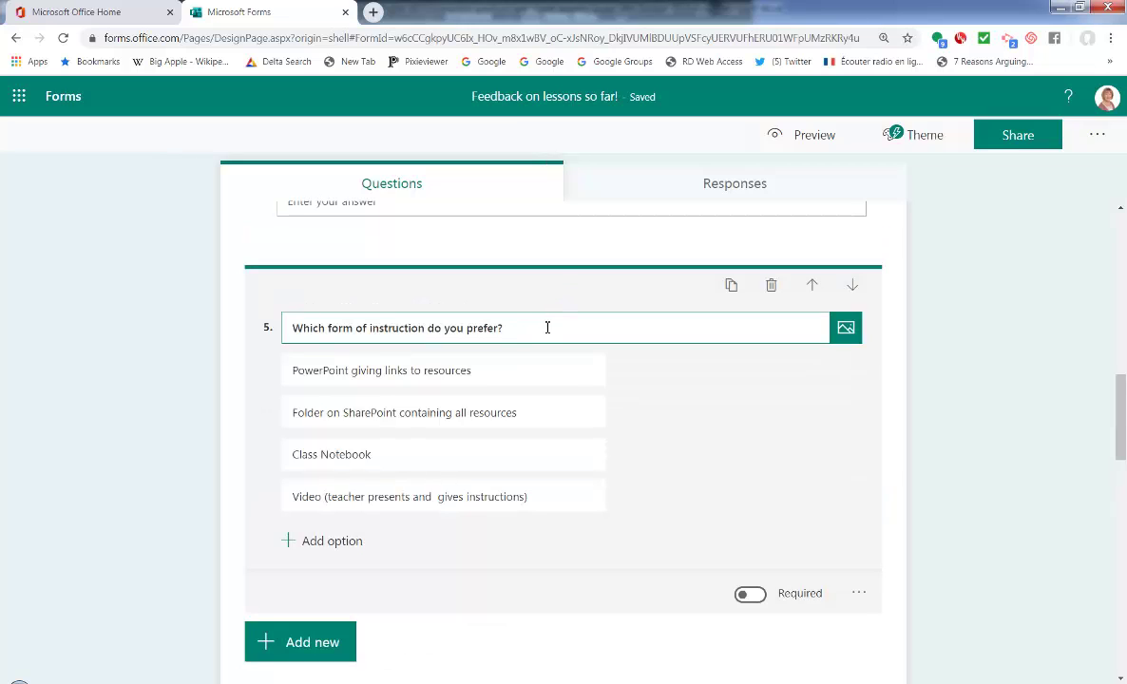
{"action": "type", "text": "PLe"}
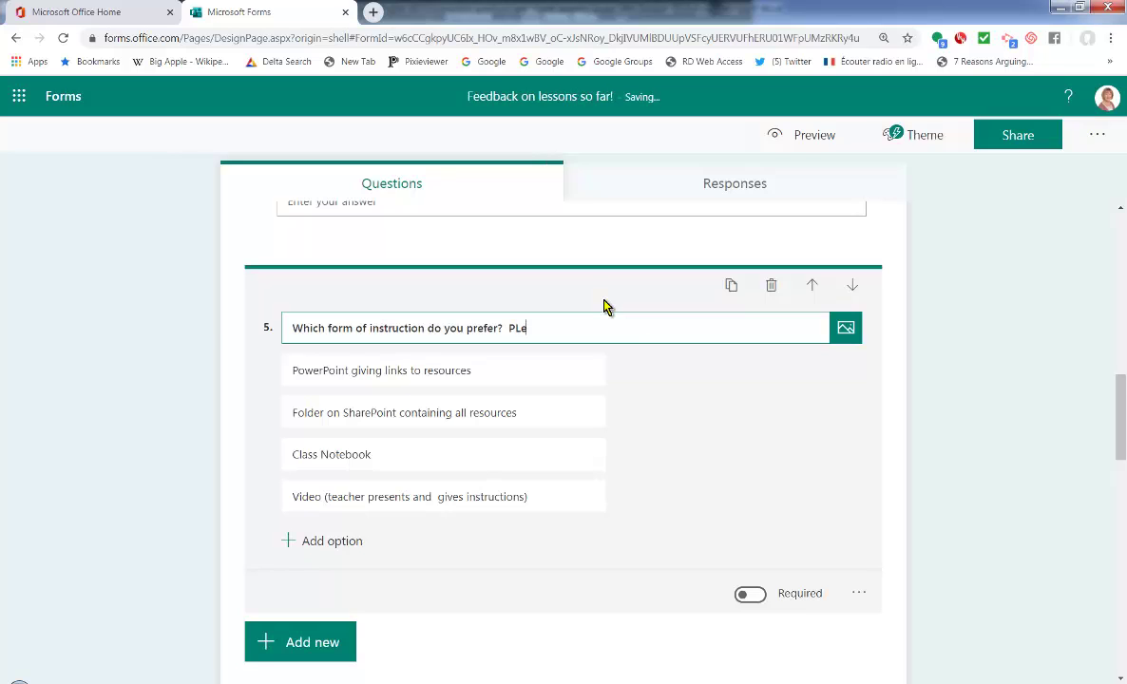
{"action": "type", "text": "ase ra"}
{"action": "key", "text": "BackSpace"}
{"action": "type", "text": "rank thes ein order of preference with your favo"}
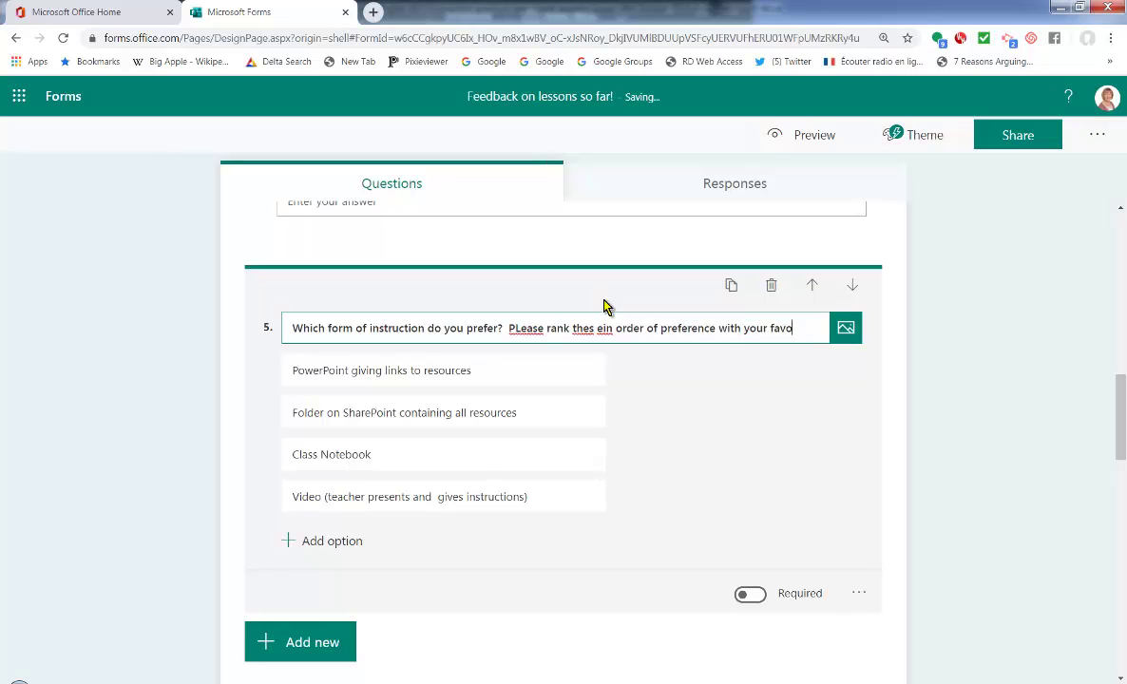
{"action": "type", "text": "uirtee a"}
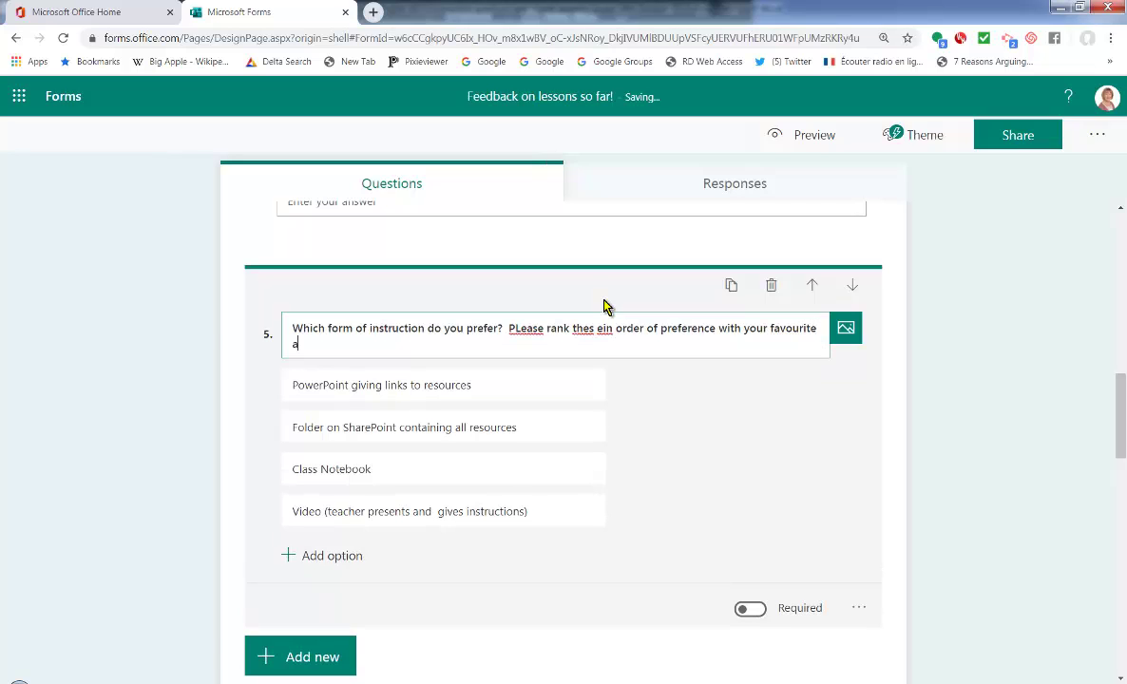
{"action": "type", "text": "t the top."}
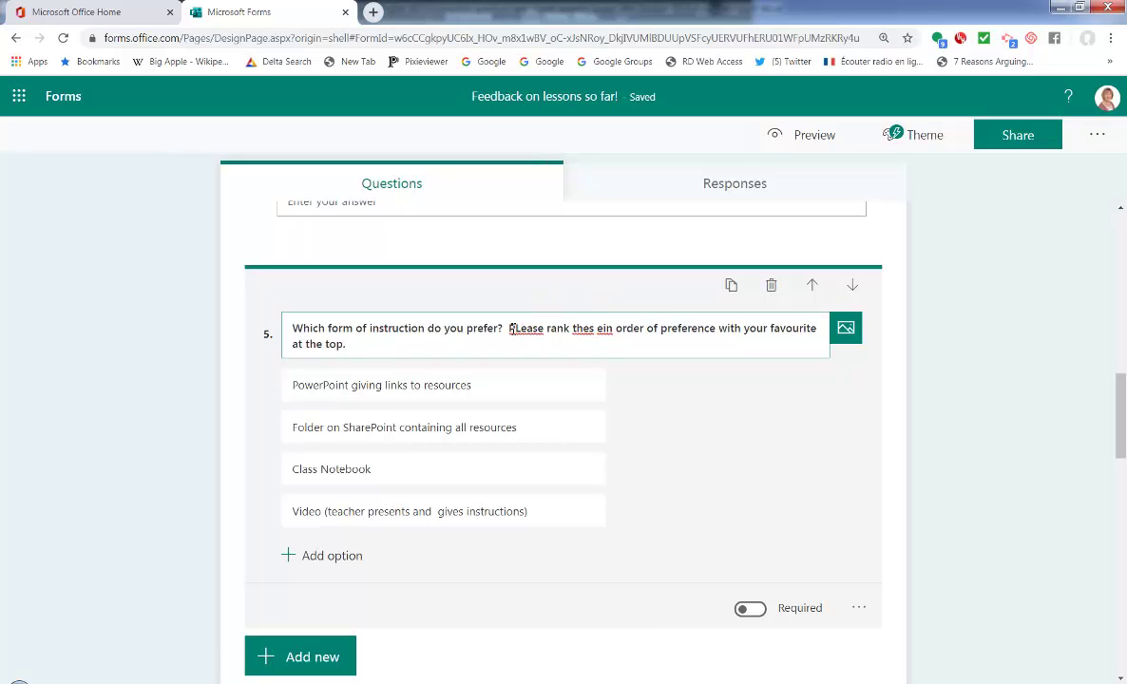
Step: Correct the typos in question 5's added sentence so it begins "Please rank these in order"
{"action": "type", "text": "Pl"}
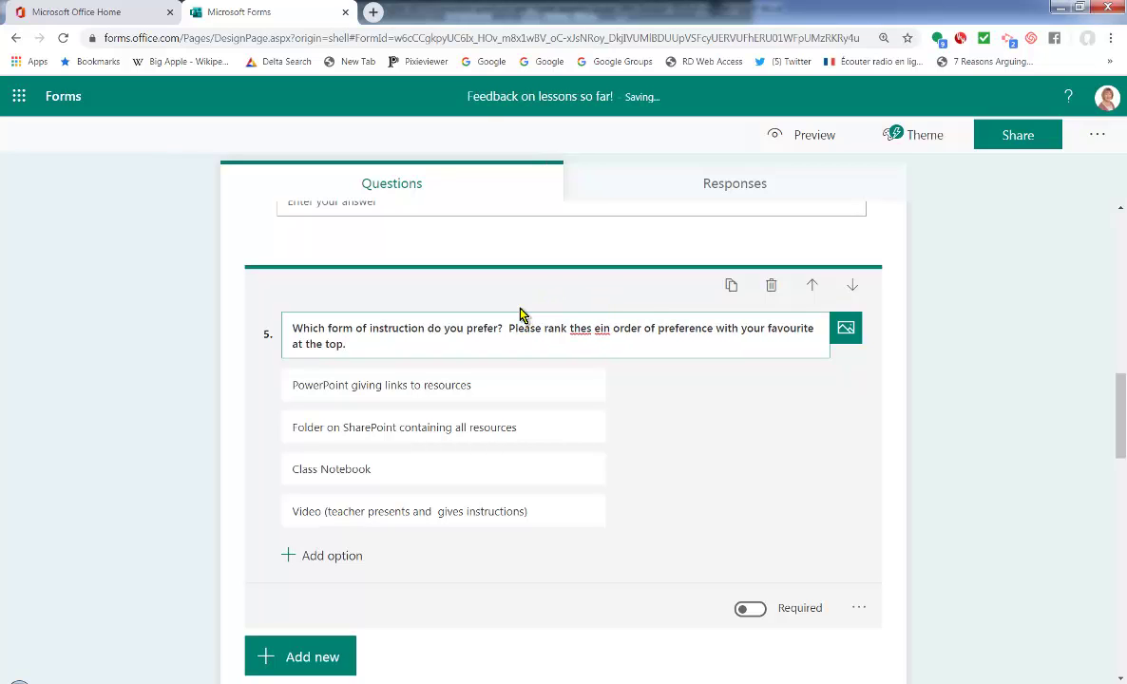
{"action": "left_click", "coordinate": [598, 329]}
{"action": "key", "text": "BackSpace"}
{"action": "key", "text": "BackSpace"}
{"action": "type", "text": "e"}
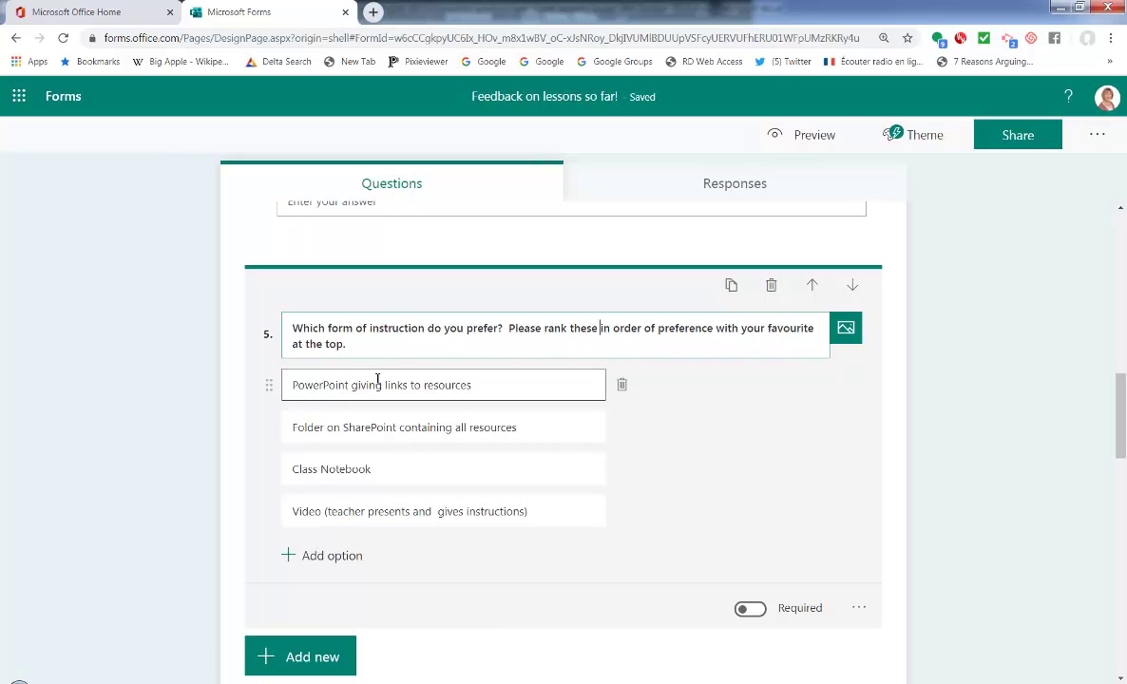
{"action": "left_click", "coordinate": [915, 388]}
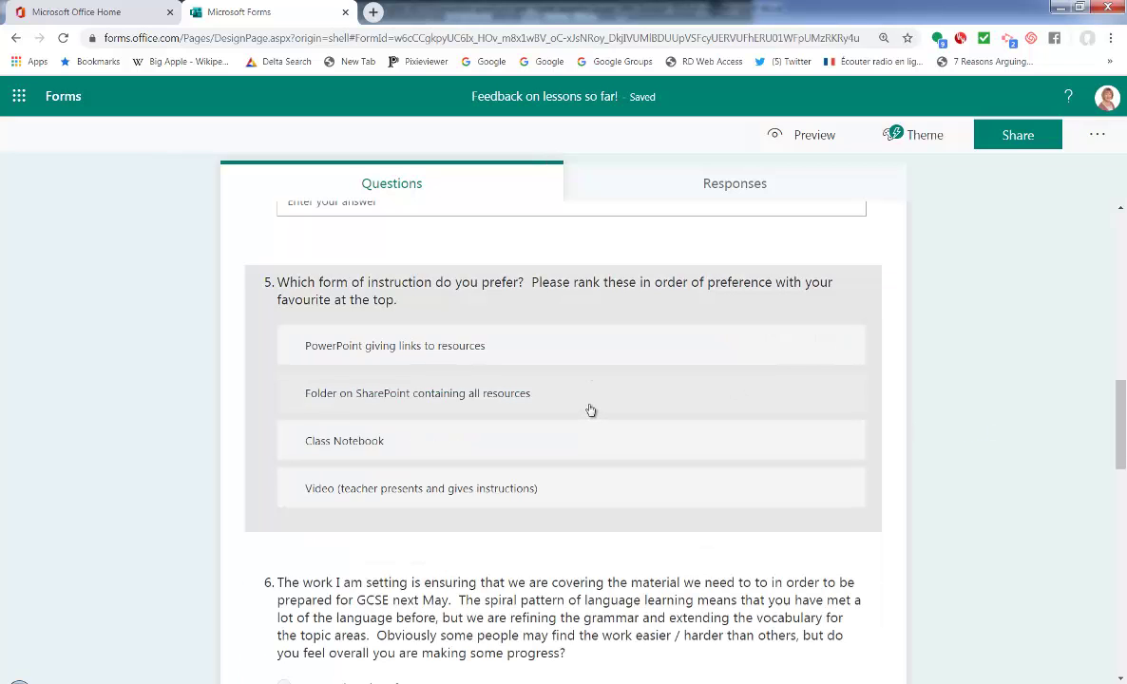
Step: Make question 5 on the preferred form of instruction a required question
{"action": "scroll", "coordinate": [590, 409], "scroll_direction": "down", "scroll_amount": 2}
{"action": "scroll", "coordinate": [588, 410], "scroll_direction": "up", "scroll_amount": 2}
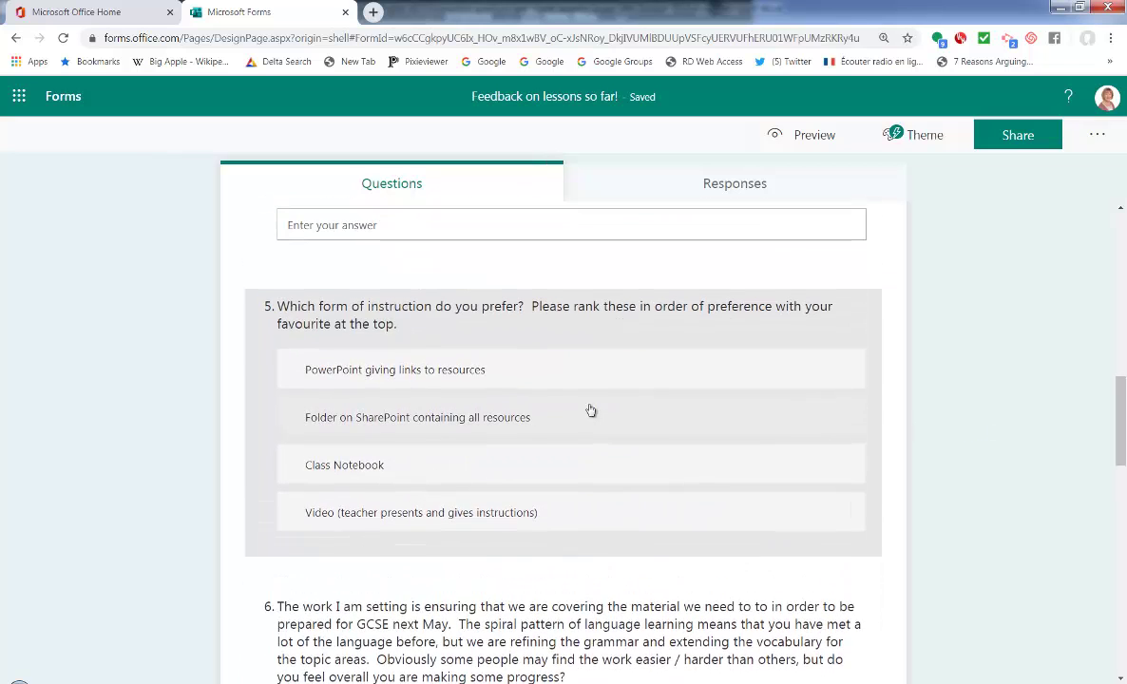
{"action": "left_click", "coordinate": [509, 330]}
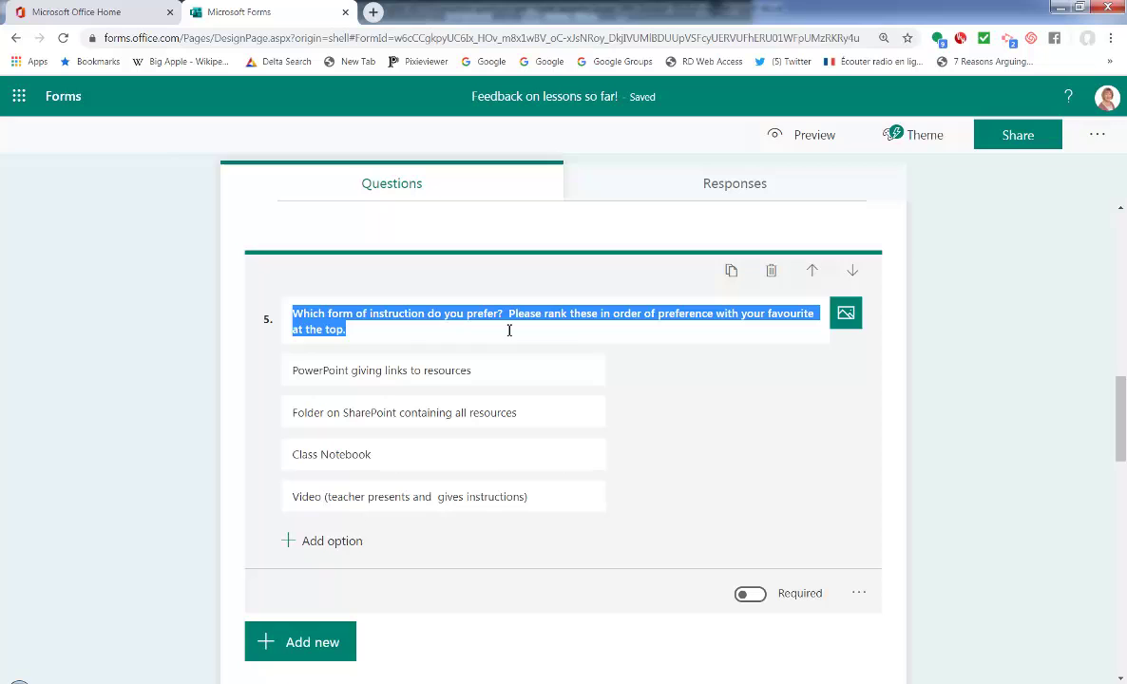
{"action": "left_click", "coordinate": [750, 595]}
Step: Make question 6 on overall progress a required question
{"action": "scroll", "coordinate": [817, 559], "scroll_direction": "down", "scroll_amount": 5}
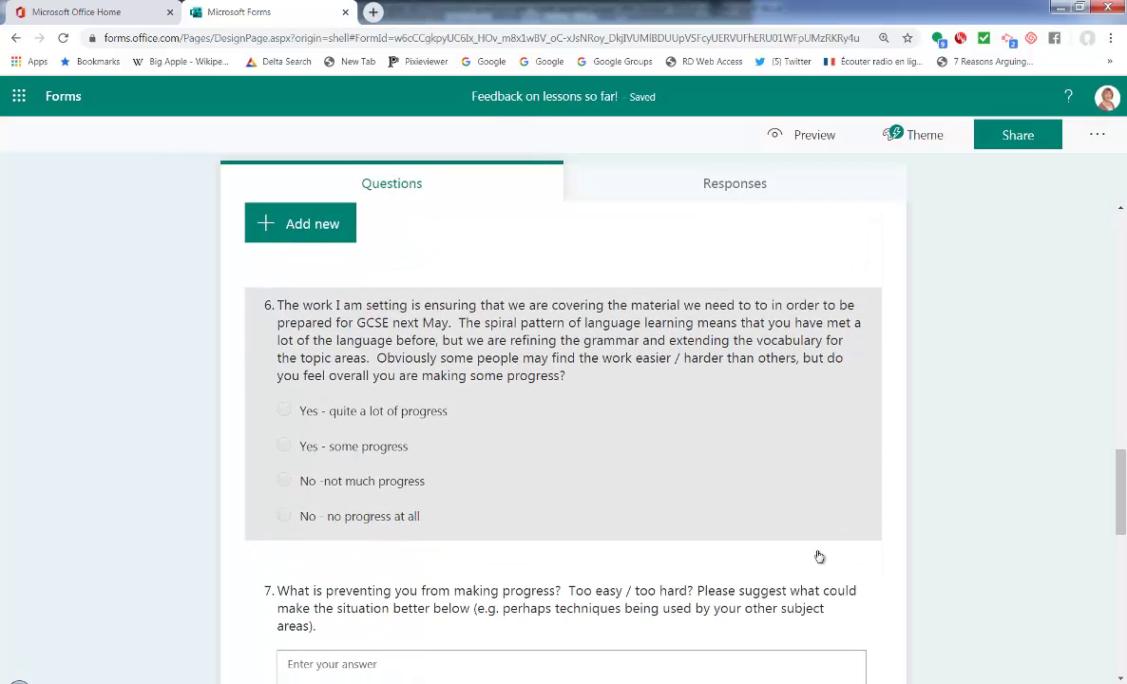
{"action": "left_click", "coordinate": [755, 479]}
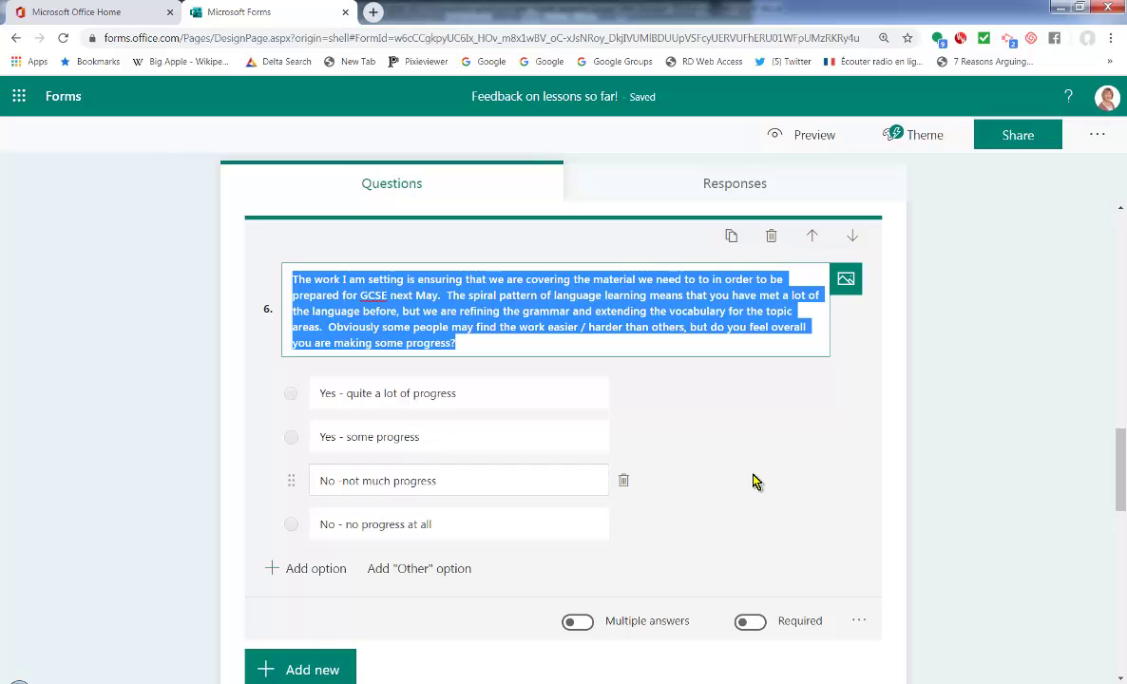
{"action": "scroll", "coordinate": [754, 479], "scroll_direction": "down", "scroll_amount": 3}
{"action": "scroll", "coordinate": [752, 475], "scroll_direction": "up", "scroll_amount": 2}
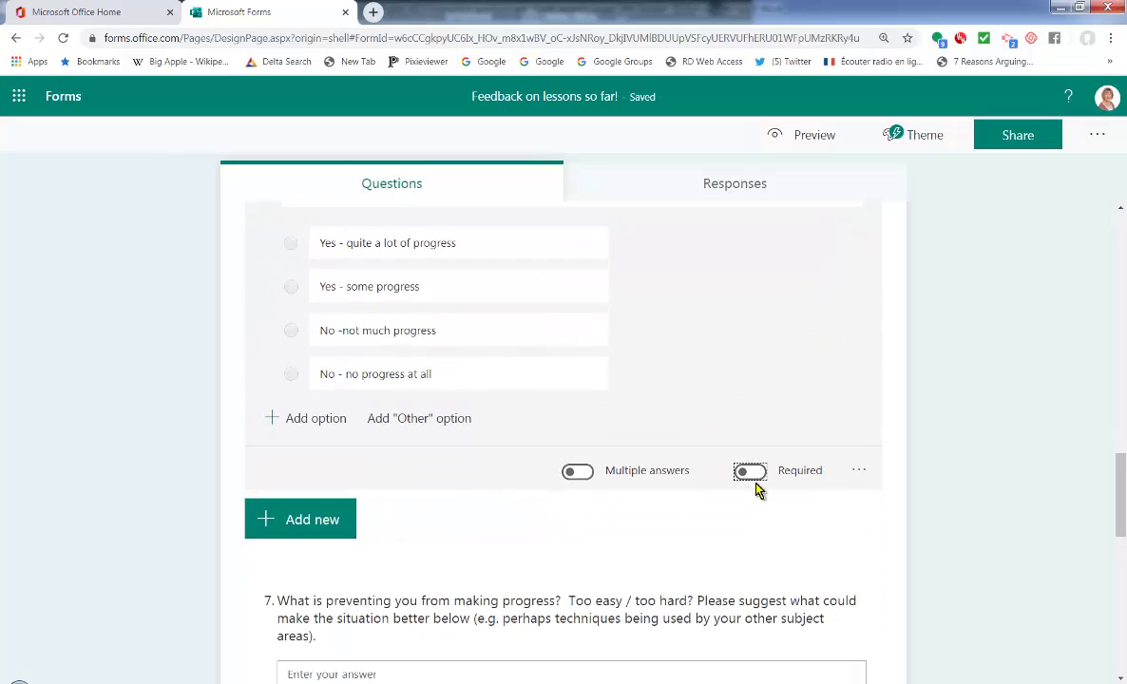
{"action": "left_click", "coordinate": [750, 473]}
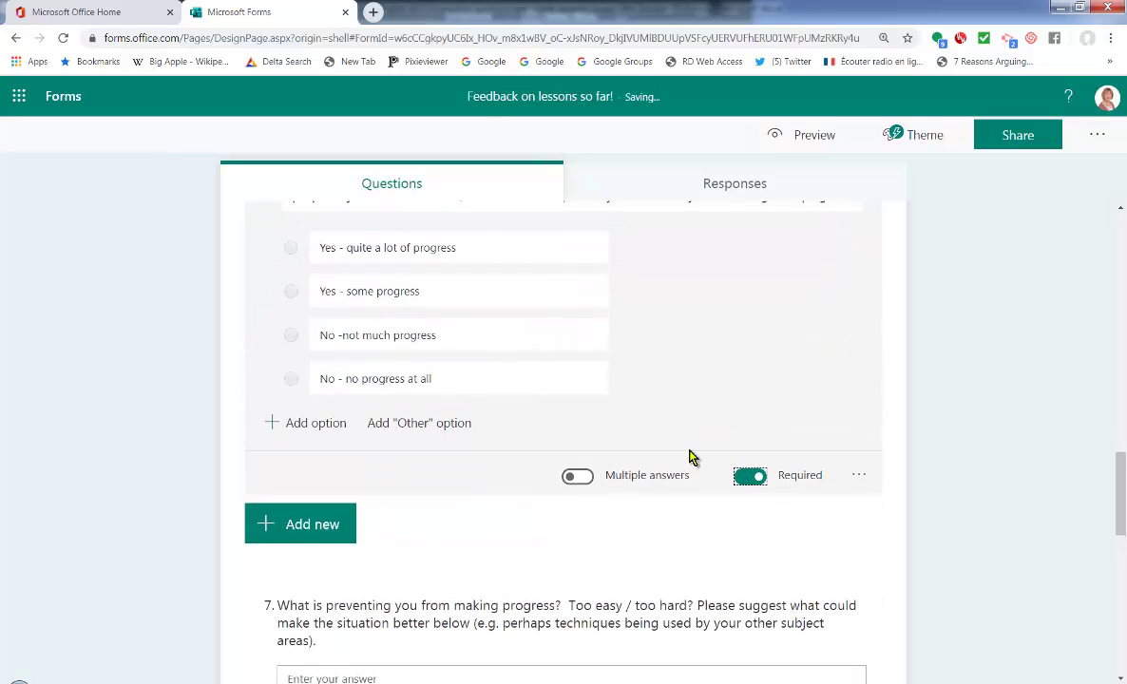
Step: Review questions 7 to 10, checking their wording and which ones require an answer
{"action": "scroll", "coordinate": [692, 457], "scroll_direction": "up", "scroll_amount": 3}
{"action": "scroll", "coordinate": [692, 457], "scroll_direction": "down", "scroll_amount": 4}
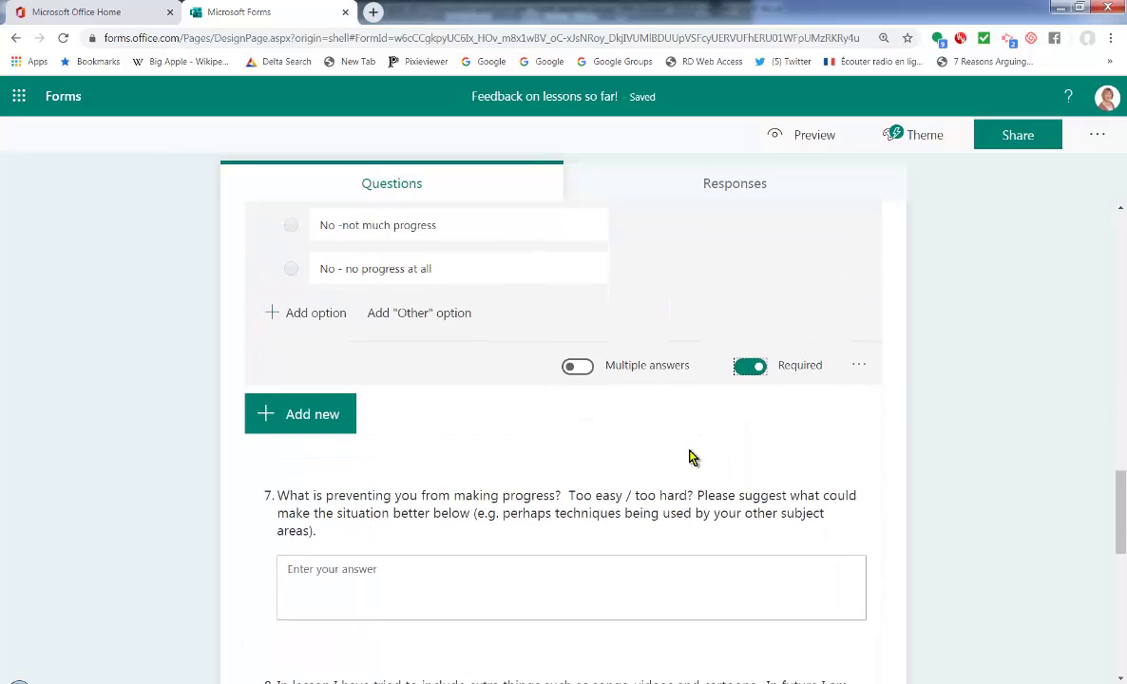
{"action": "scroll", "coordinate": [692, 457], "scroll_direction": "down", "scroll_amount": 3}
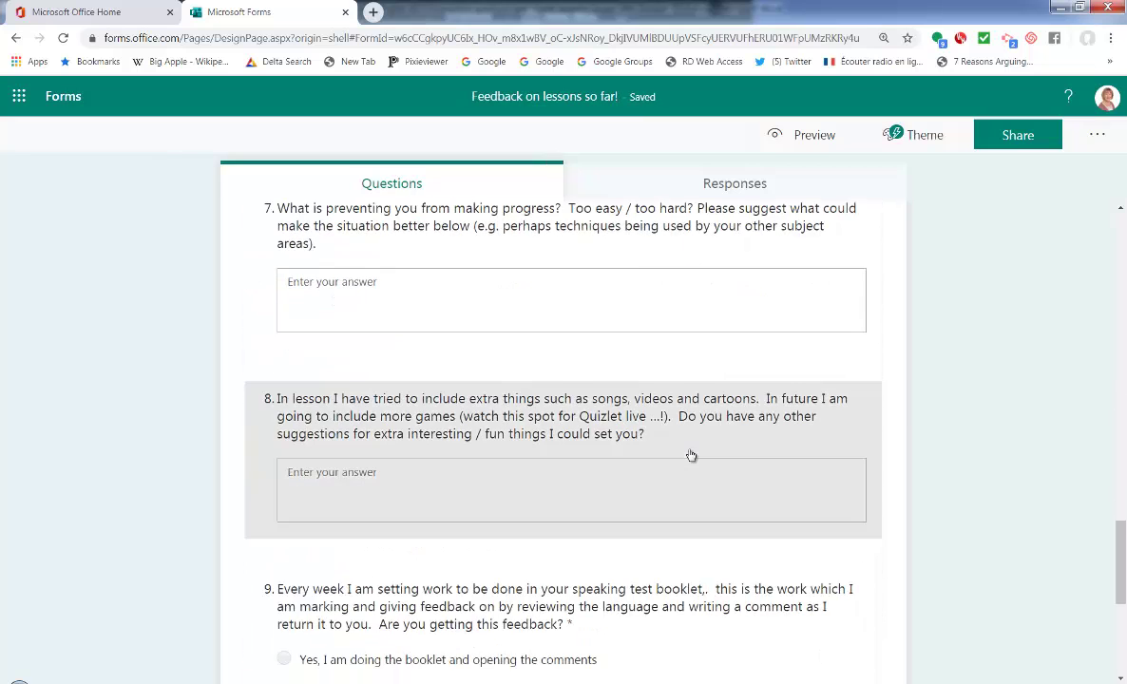
{"action": "scroll", "coordinate": [691, 456], "scroll_direction": "up", "scroll_amount": 2}
{"action": "left_click", "coordinate": [700, 403]}
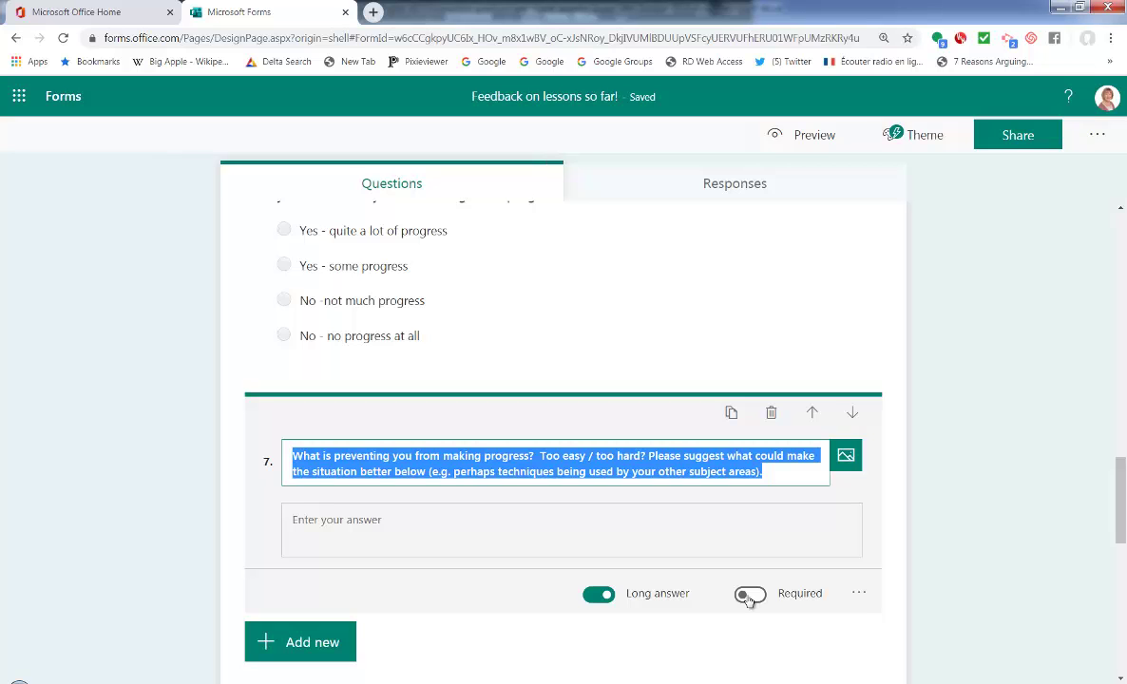
{"action": "scroll", "coordinate": [749, 599], "scroll_direction": "down", "scroll_amount": 5}
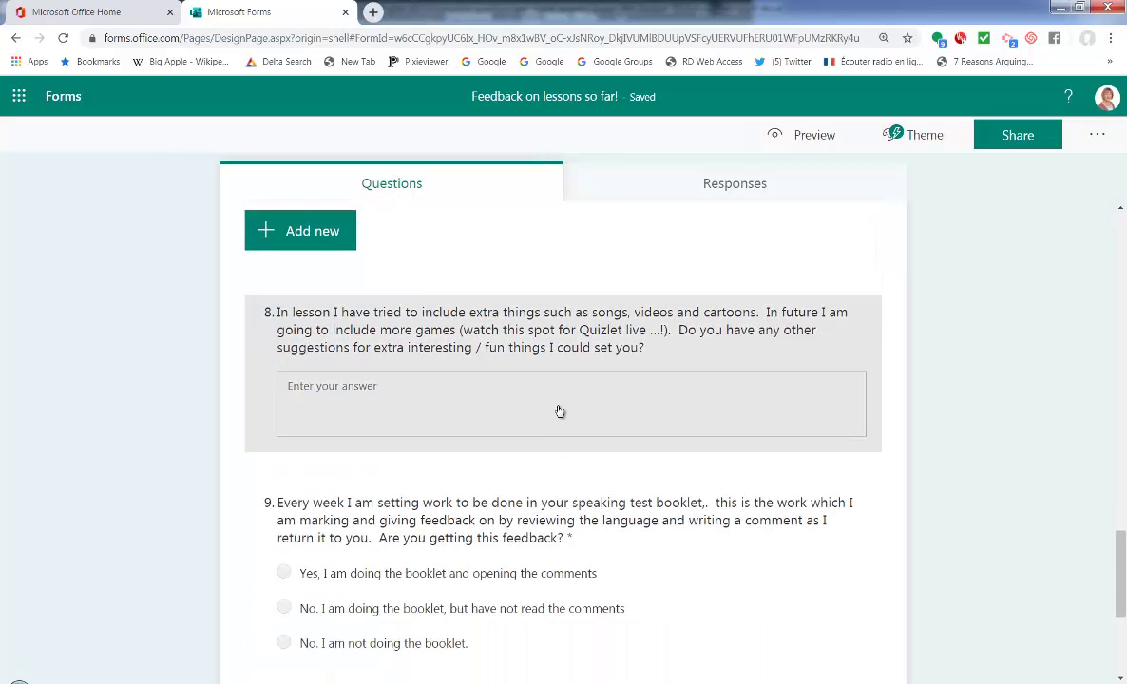
{"action": "scroll", "coordinate": [560, 410], "scroll_direction": "down", "scroll_amount": 2}
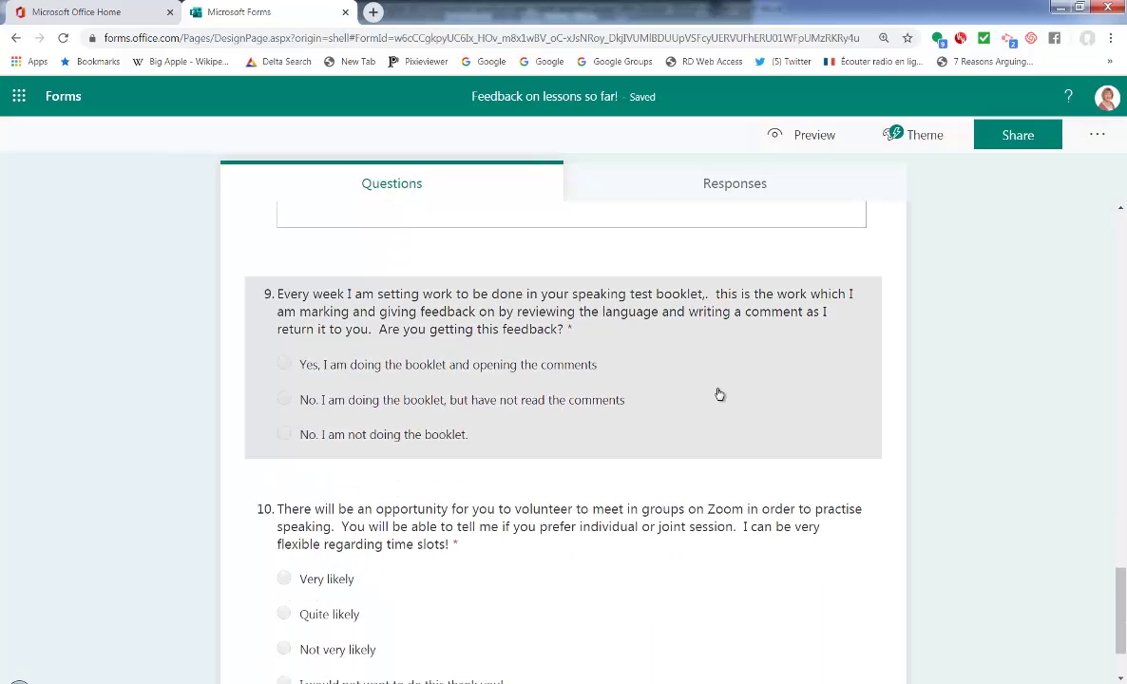
Step: Examine the form's options for collecting responses, including the link, QR code and embed code
{"action": "scroll", "coordinate": [728, 388], "scroll_direction": "down", "scroll_amount": 1}
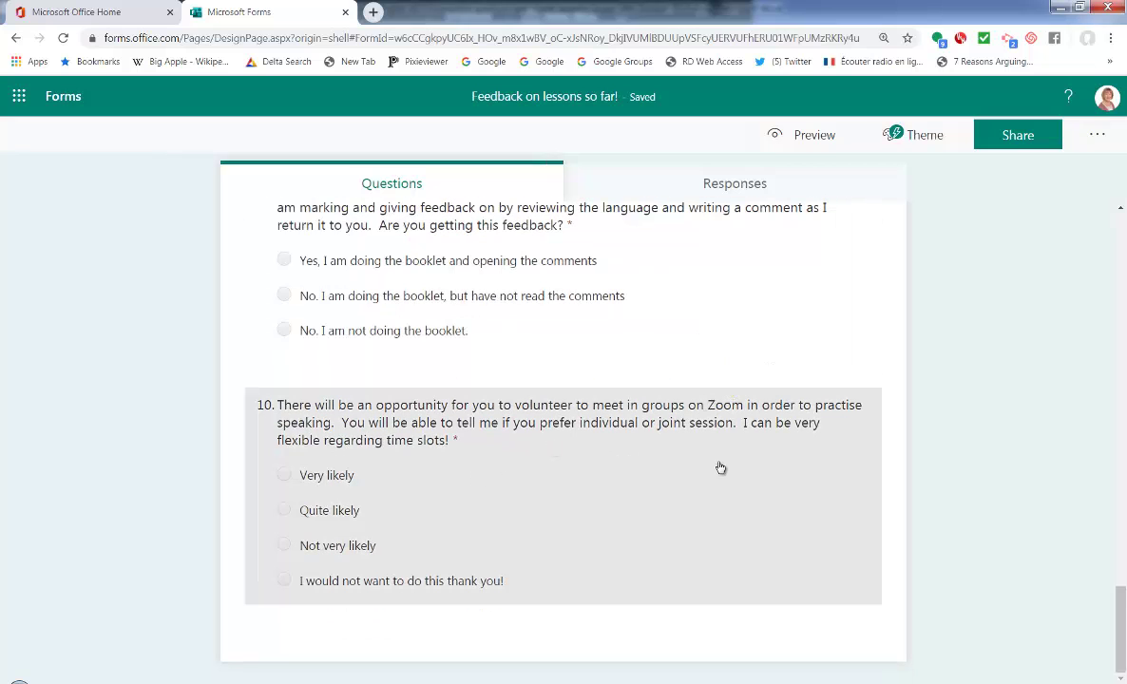
{"action": "scroll", "coordinate": [721, 467], "scroll_direction": "up", "scroll_amount": 1}
{"action": "scroll", "coordinate": [721, 467], "scroll_direction": "up", "scroll_amount": 10}
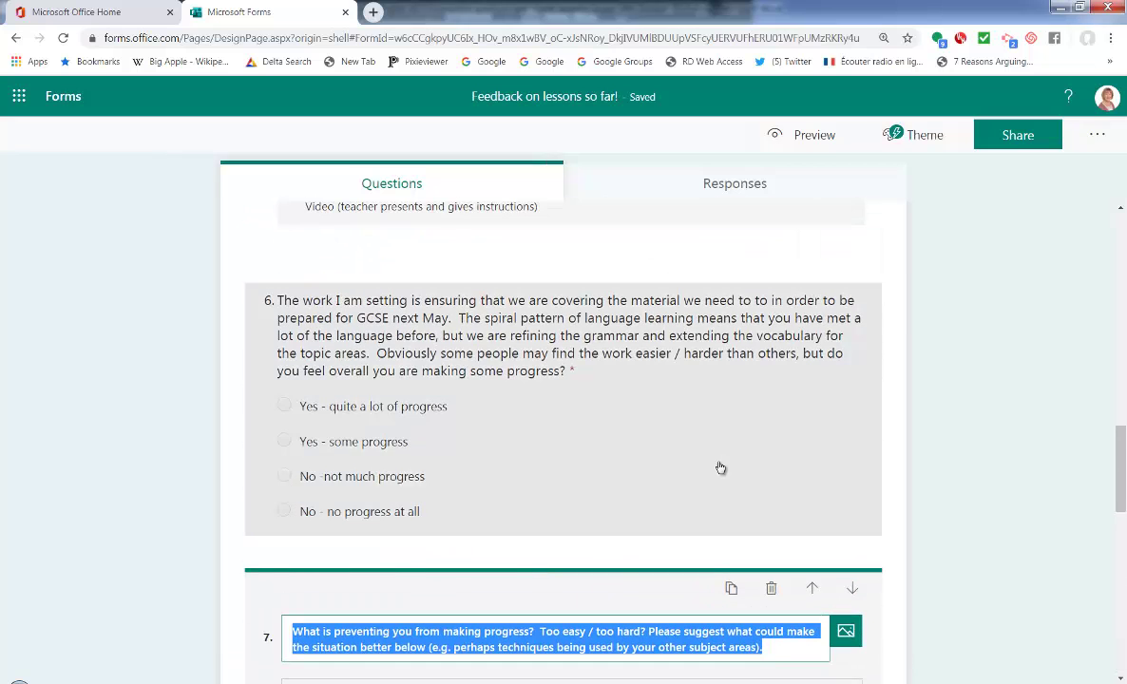
{"action": "scroll", "coordinate": [720, 468], "scroll_direction": "up", "scroll_amount": 12}
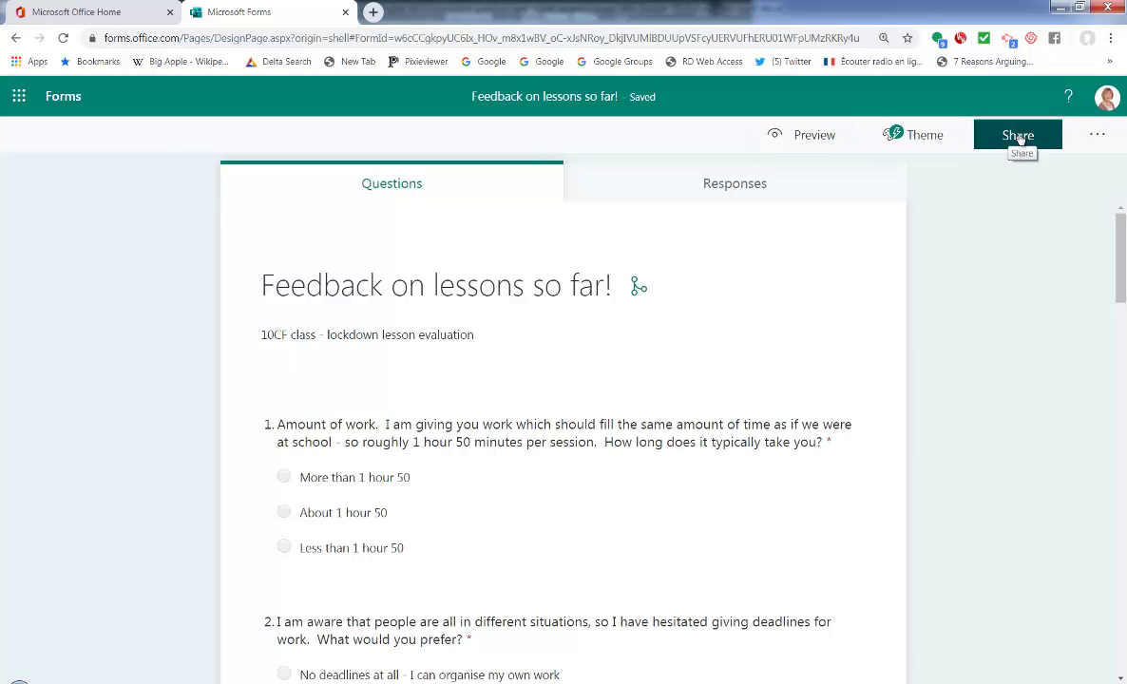
{"action": "left_click", "coordinate": [1020, 138]}
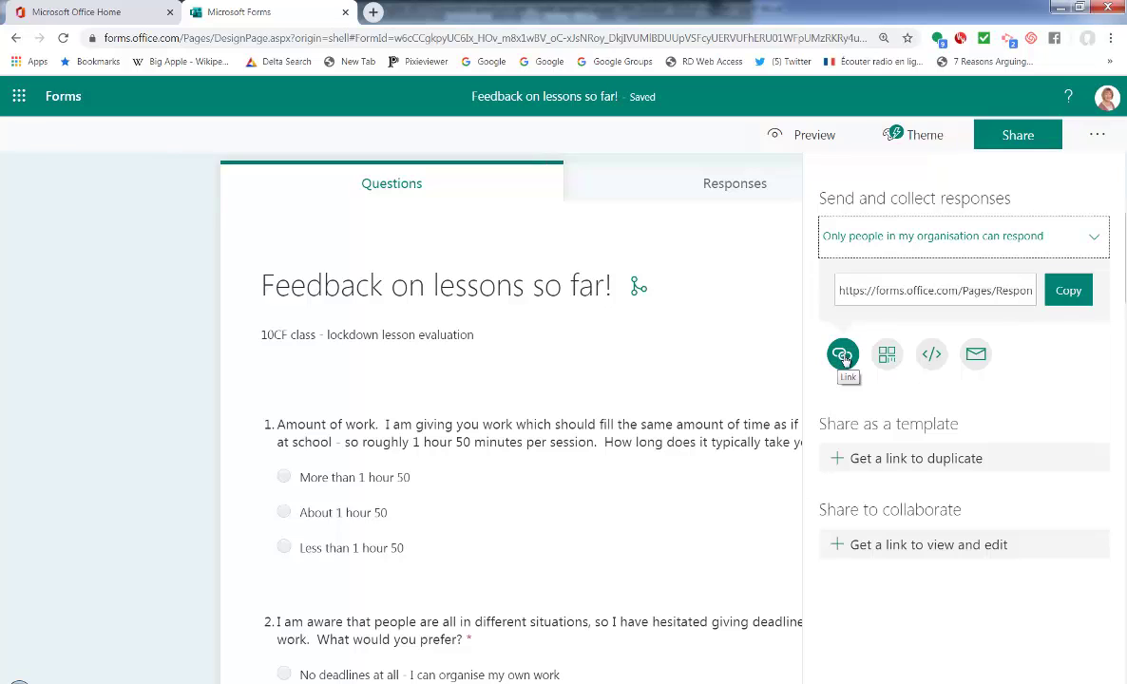
{"action": "left_click", "coordinate": [889, 354]}
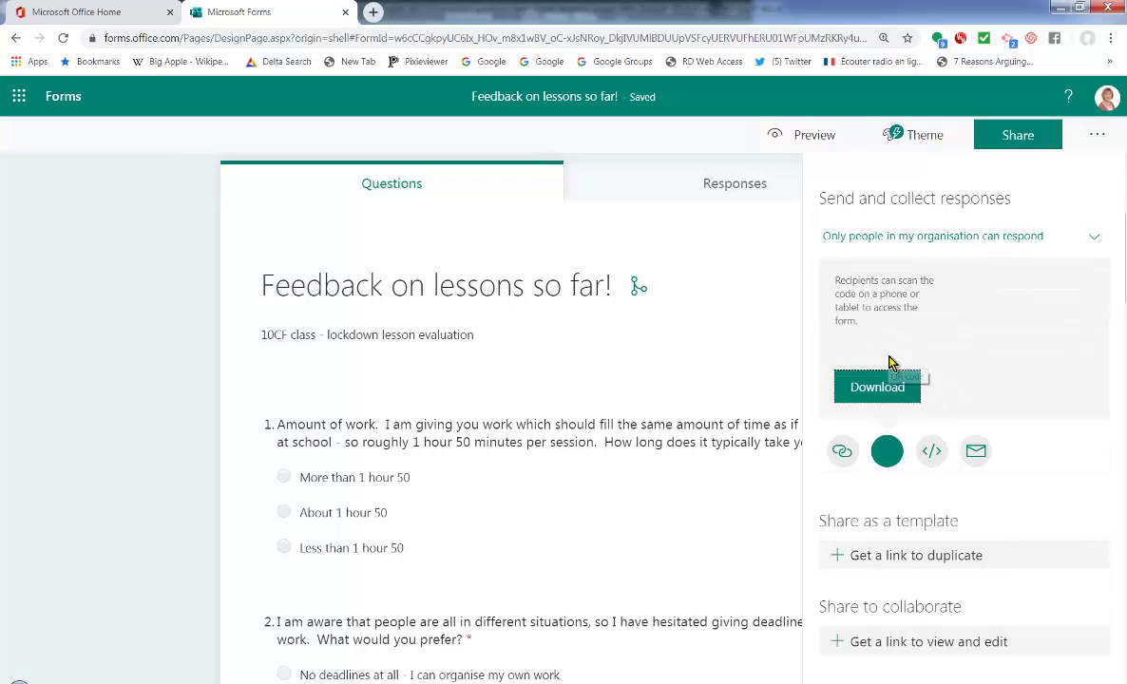
{"action": "left_click", "coordinate": [931, 452]}
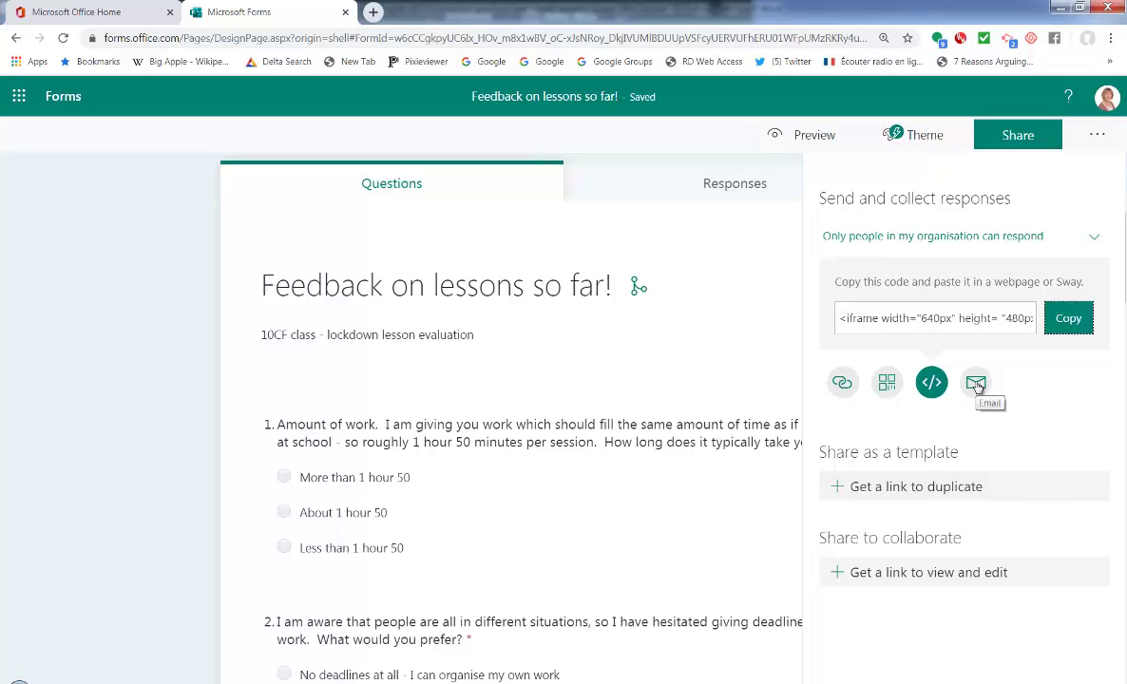
Step: Create and copy a template link for duplicating the form, and create a collaboration link to view and edit it
{"action": "left_click", "coordinate": [946, 486]}
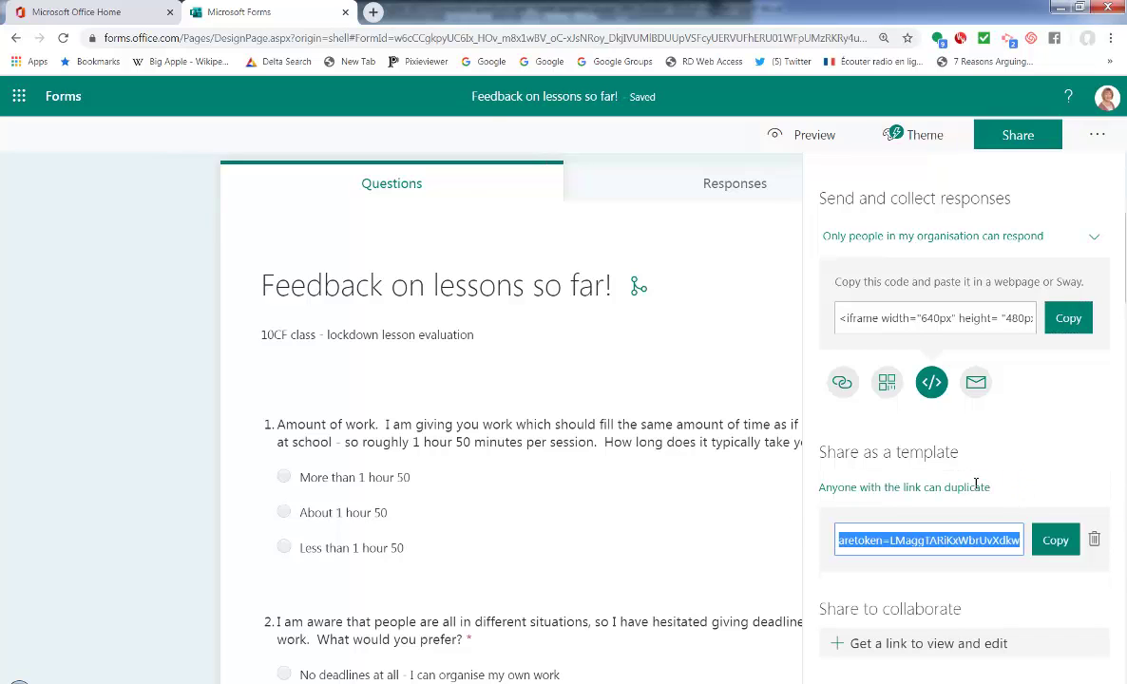
{"action": "left_click", "coordinate": [1057, 542]}
{"action": "left_click", "coordinate": [986, 646]}
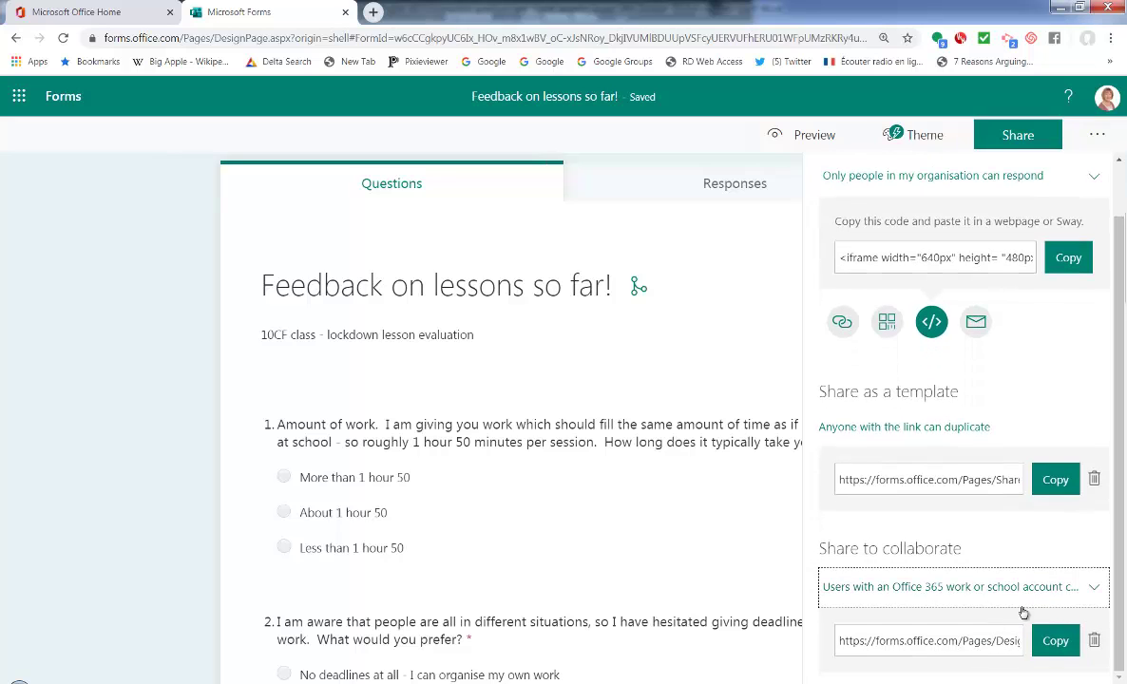
{"action": "scroll", "coordinate": [1023, 614], "scroll_direction": "up", "scroll_amount": 1}
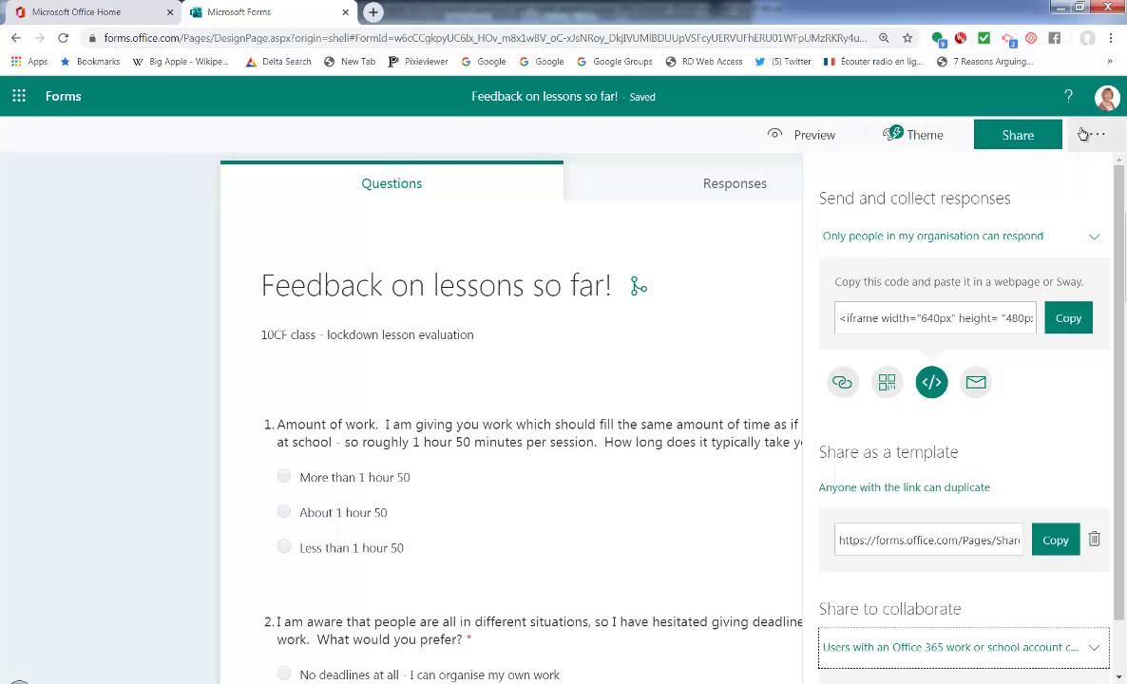
{"action": "left_click", "coordinate": [1015, 138]}
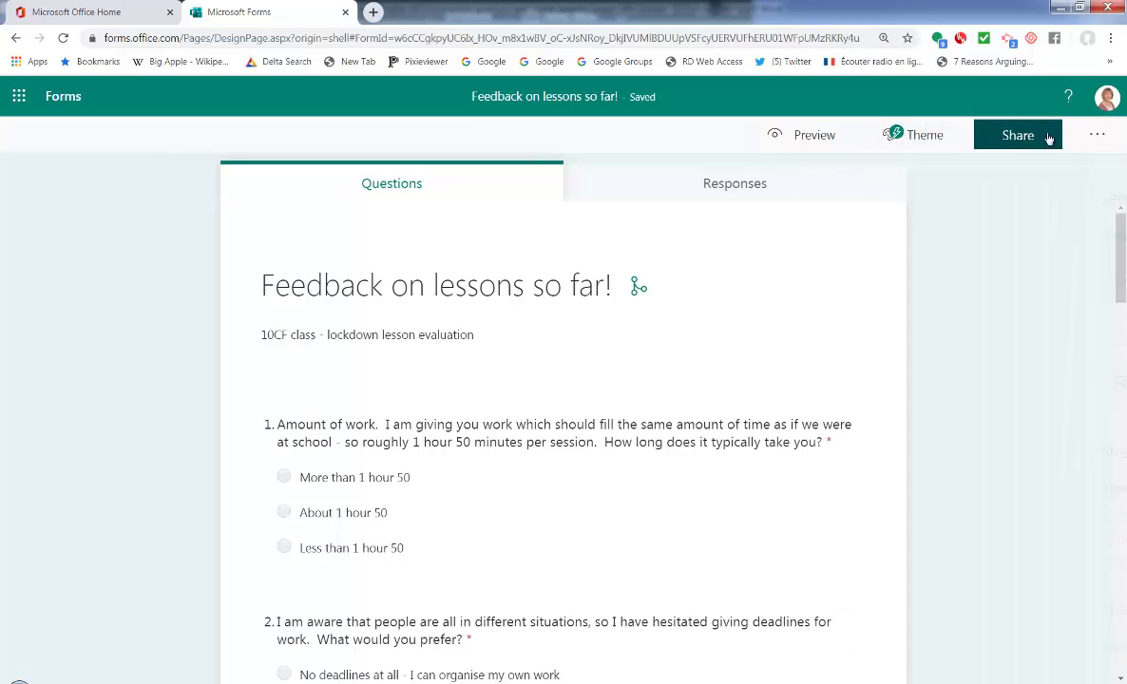
{"action": "left_click", "coordinate": [1097, 136]}
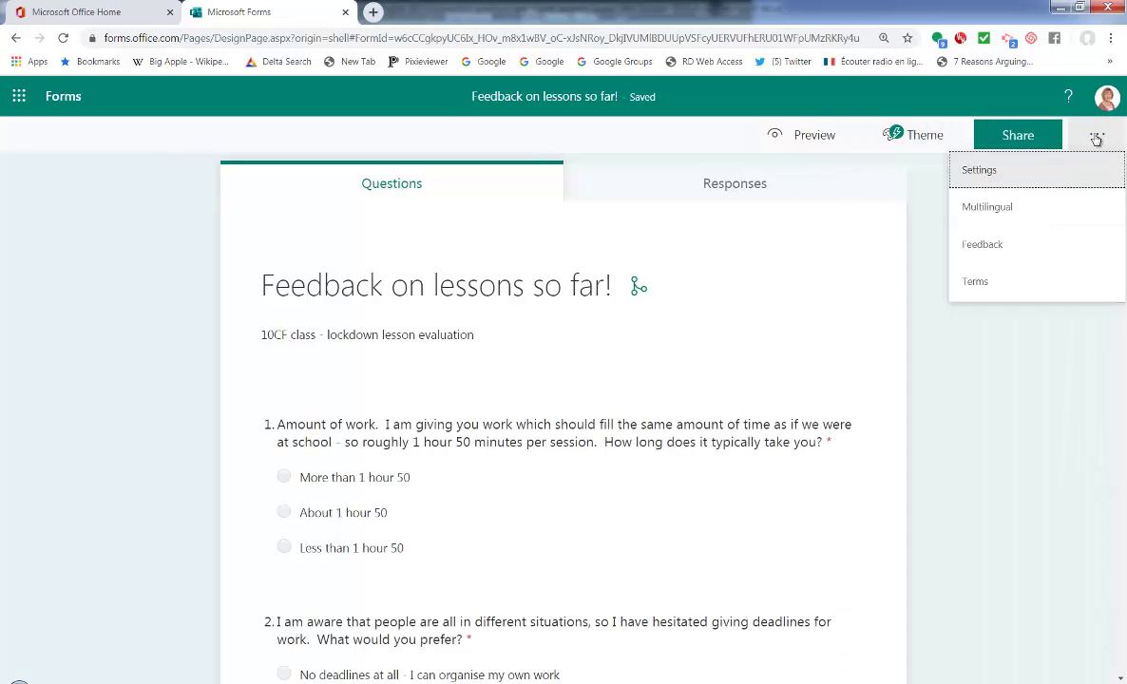
{"action": "left_click", "coordinate": [1021, 138]}
Step: Browse the form's theme choices and apply the plain purple colour theme
{"action": "left_click", "coordinate": [926, 136]}
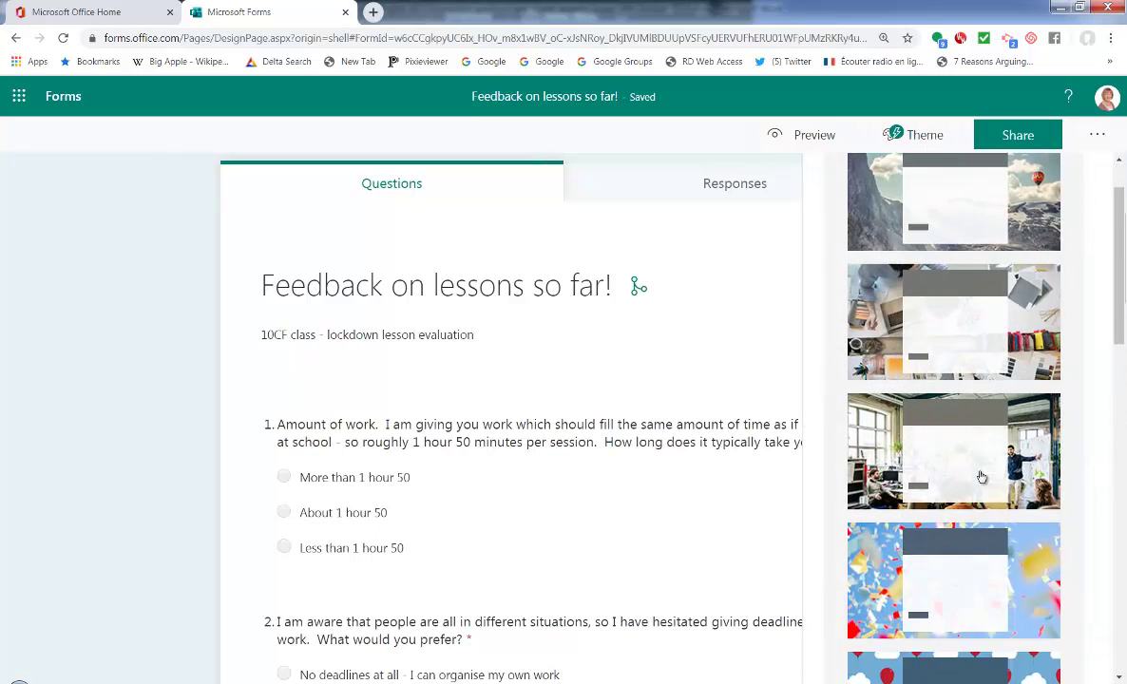
{"action": "scroll", "coordinate": [981, 477], "scroll_direction": "down", "scroll_amount": 10}
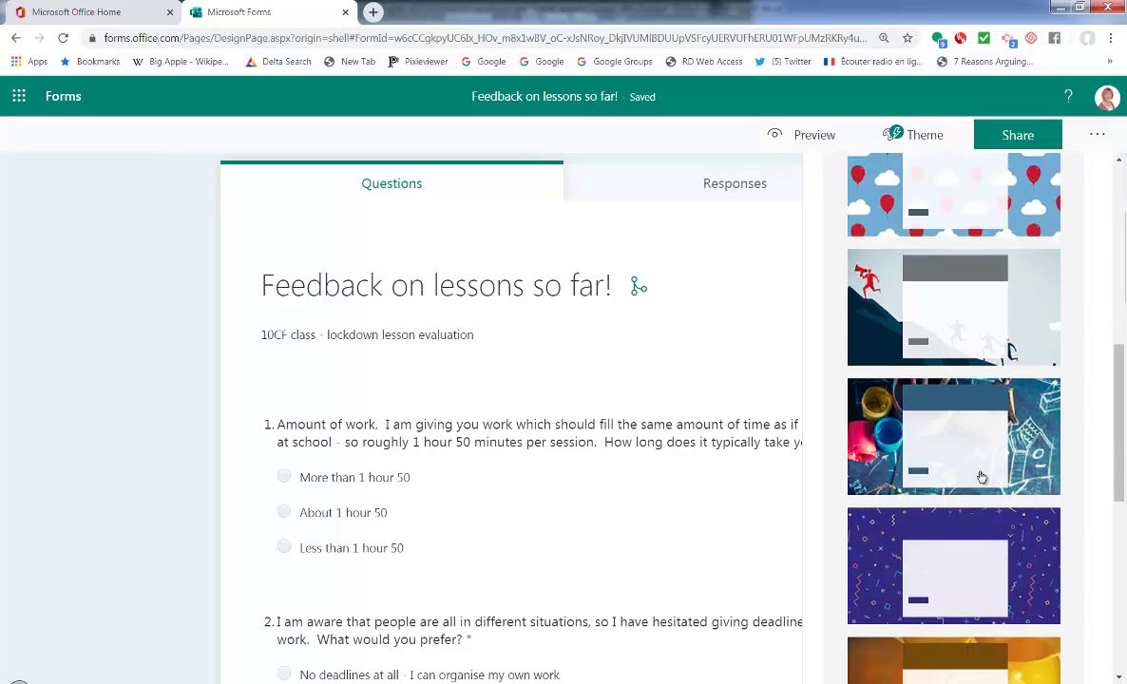
{"action": "scroll", "coordinate": [982, 481], "scroll_direction": "down", "scroll_amount": 2}
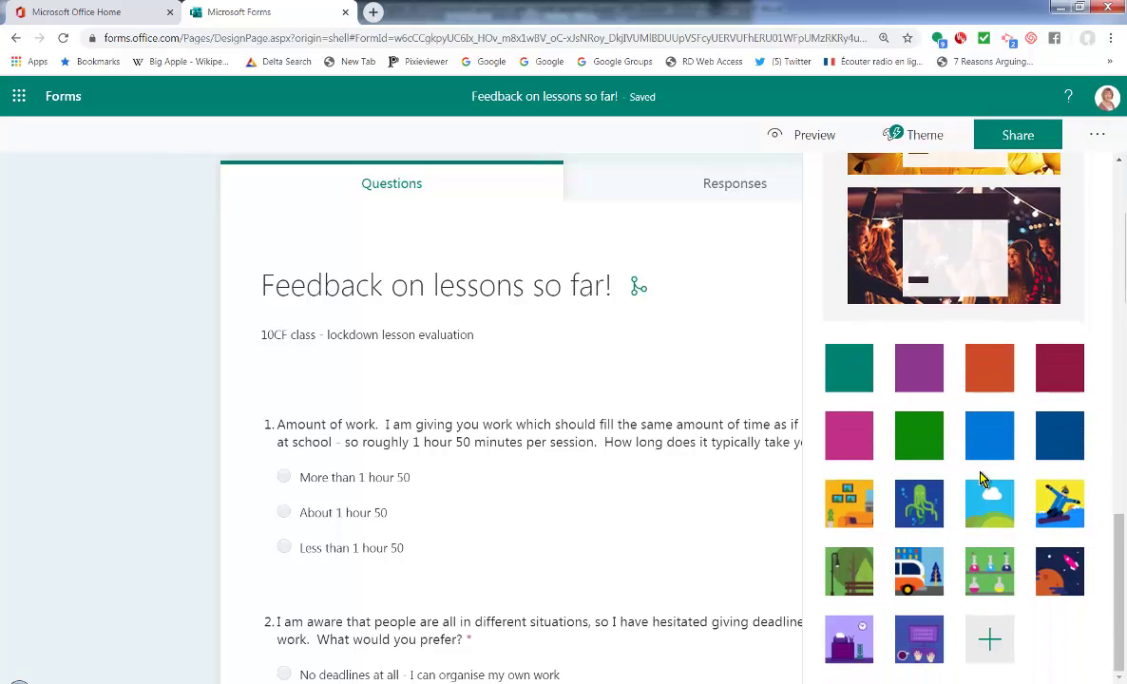
{"action": "scroll", "coordinate": [983, 479], "scroll_direction": "up", "scroll_amount": 3}
{"action": "left_click", "coordinate": [913, 526]}
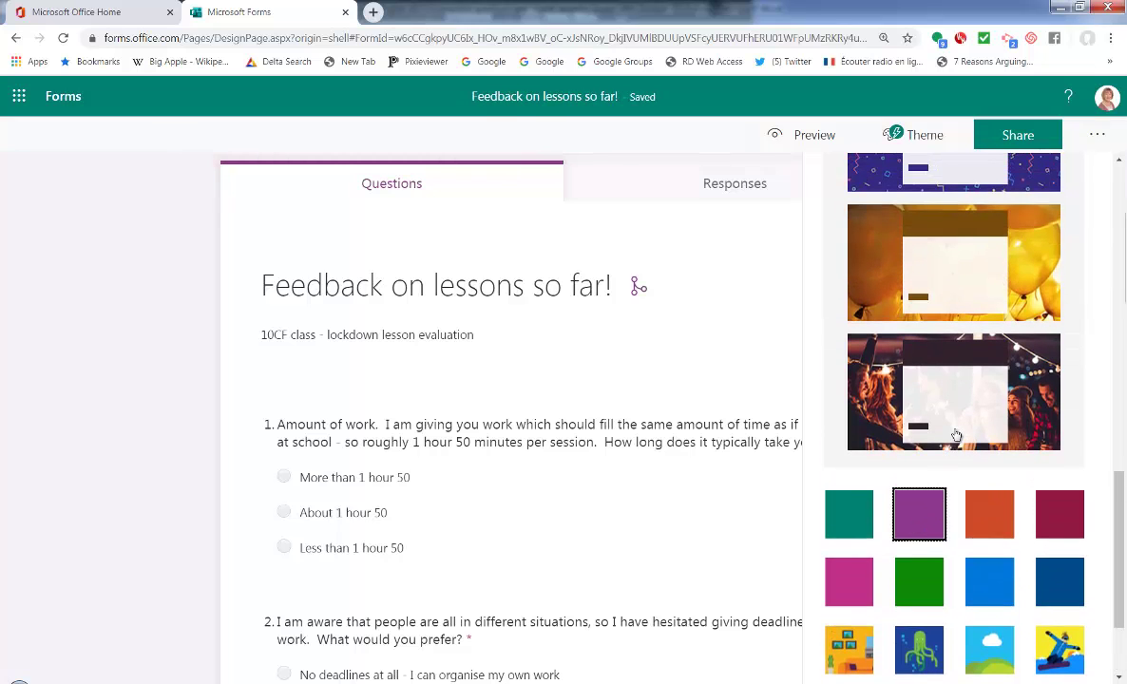
{"action": "scroll", "coordinate": [956, 432], "scroll_direction": "up", "scroll_amount": 10}
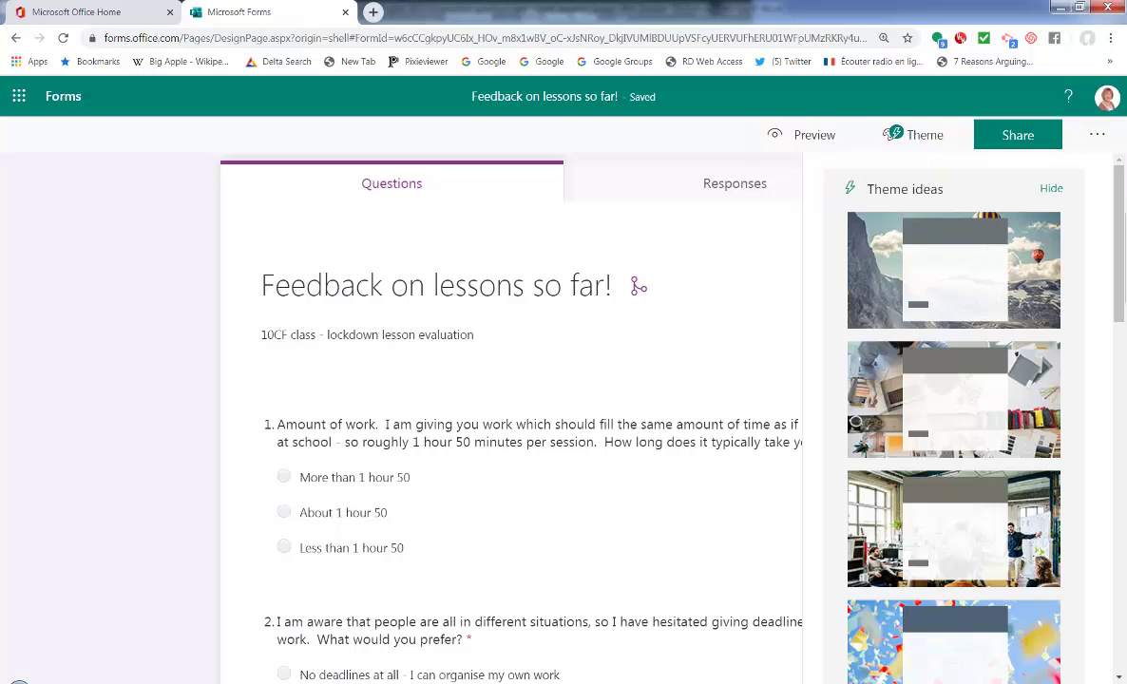